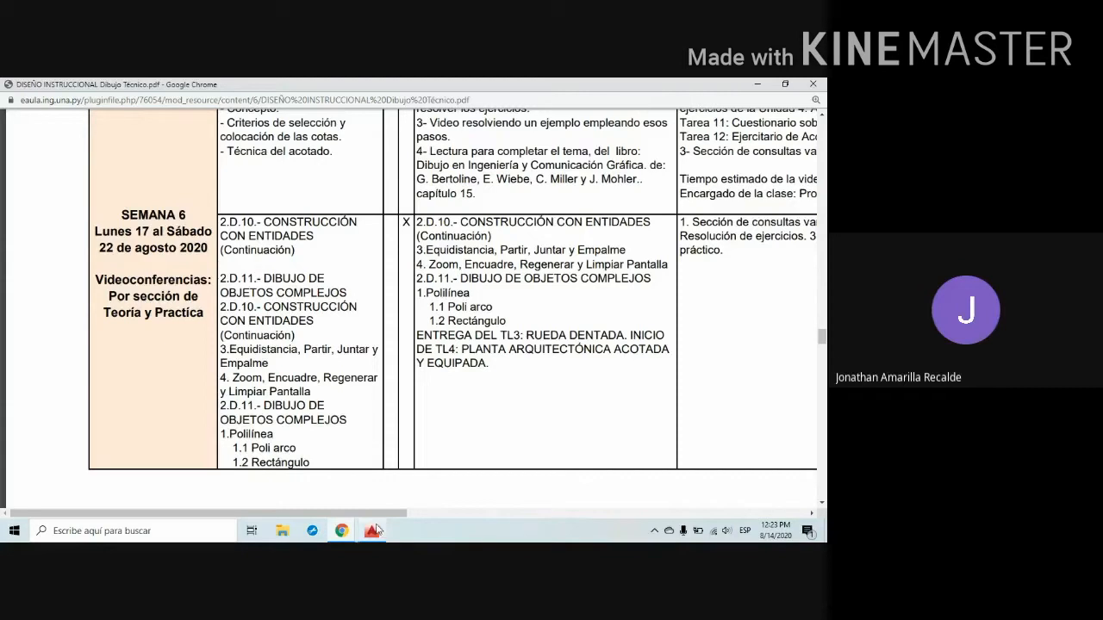
Switch to AutoCAD and draw two connected line segments, a long one sloping down to the right and a short one rising
{"action": "mouse_move", "coordinate": [373, 531]}
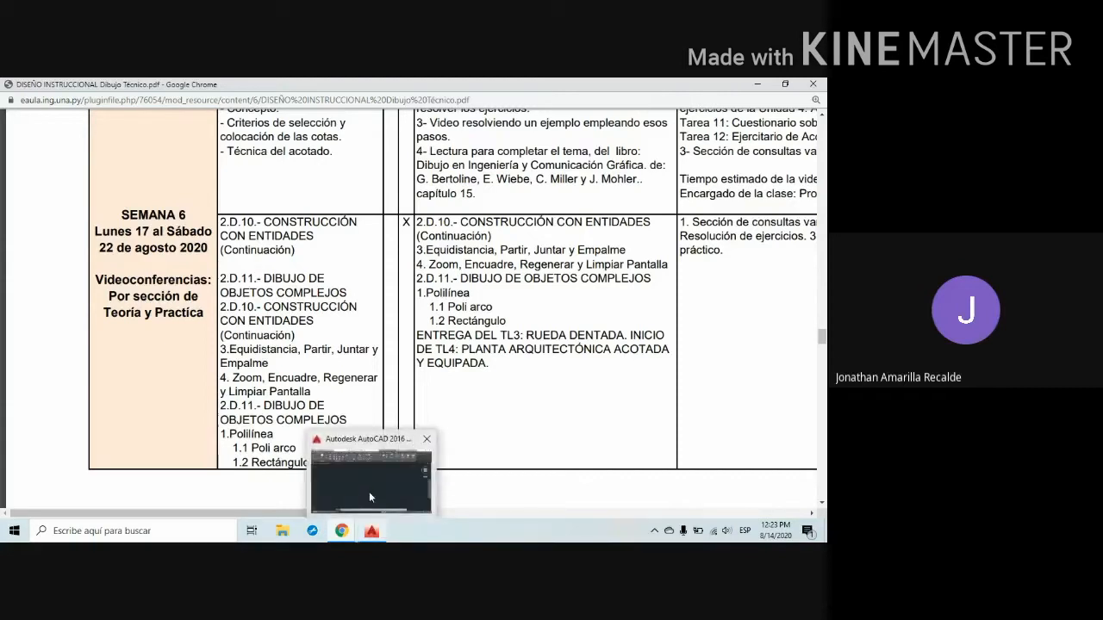
{"action": "left_click", "coordinate": [369, 491]}
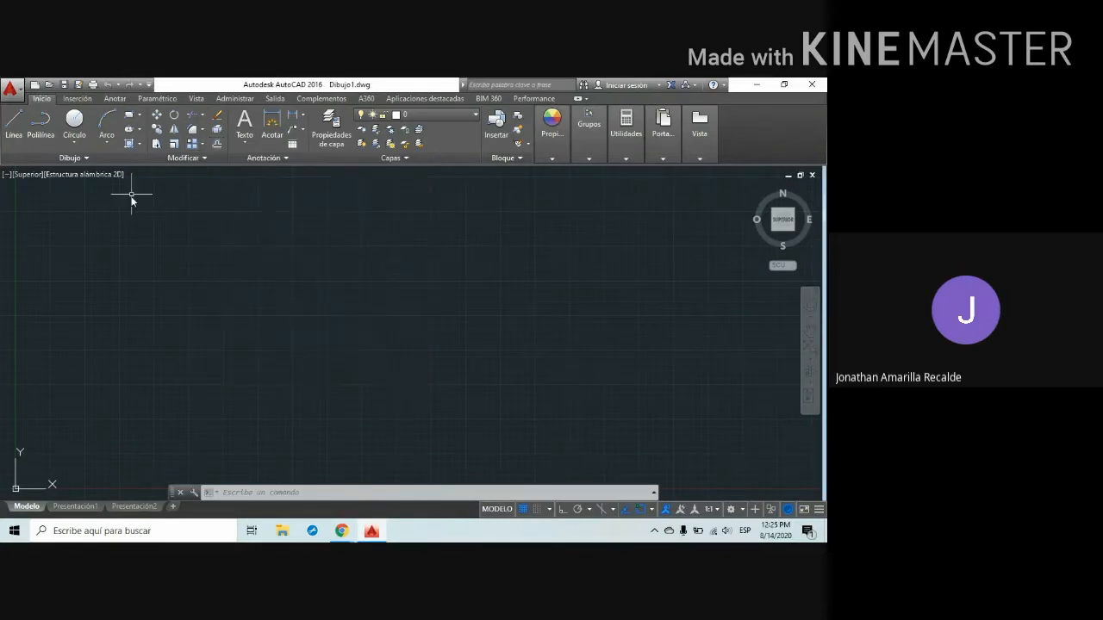
{"action": "left_click", "coordinate": [217, 143]}
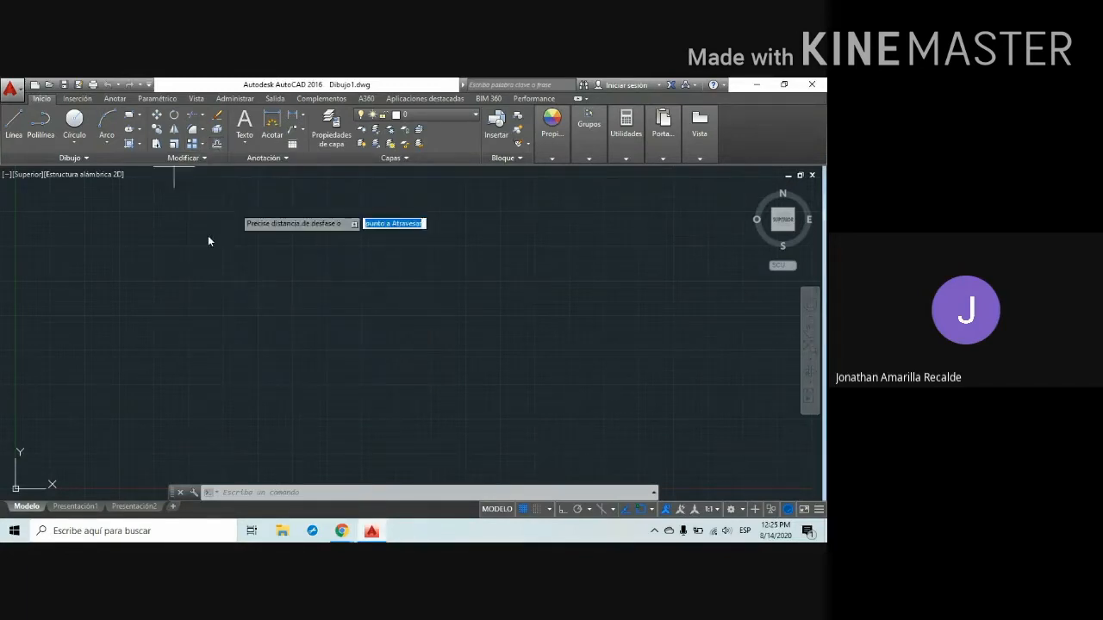
{"action": "left_click", "coordinate": [15, 130]}
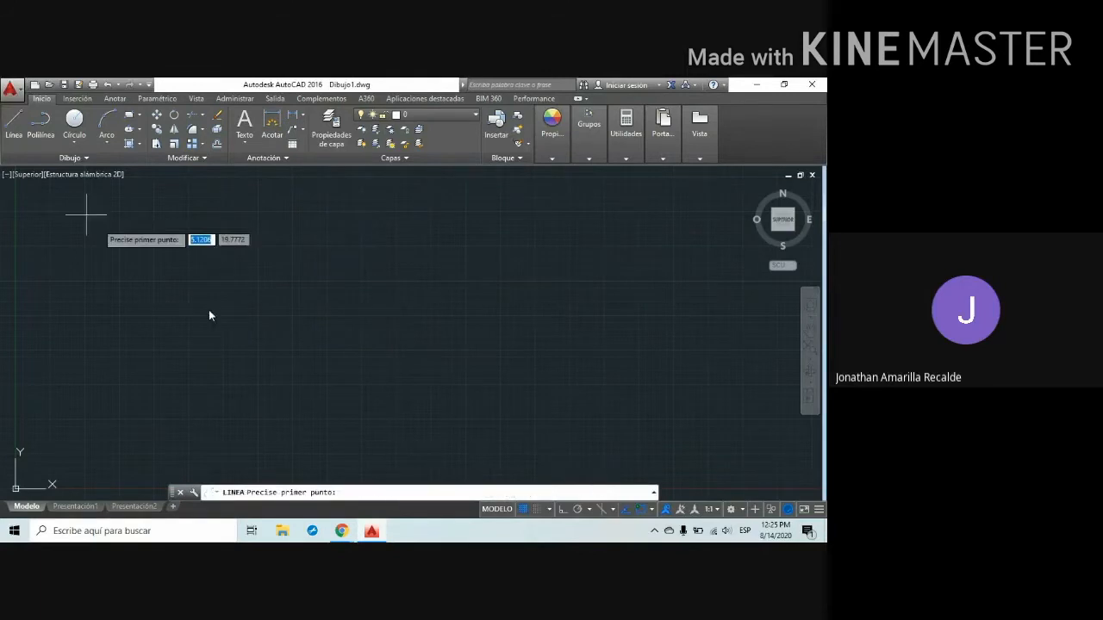
{"action": "left_click", "coordinate": [207, 262]}
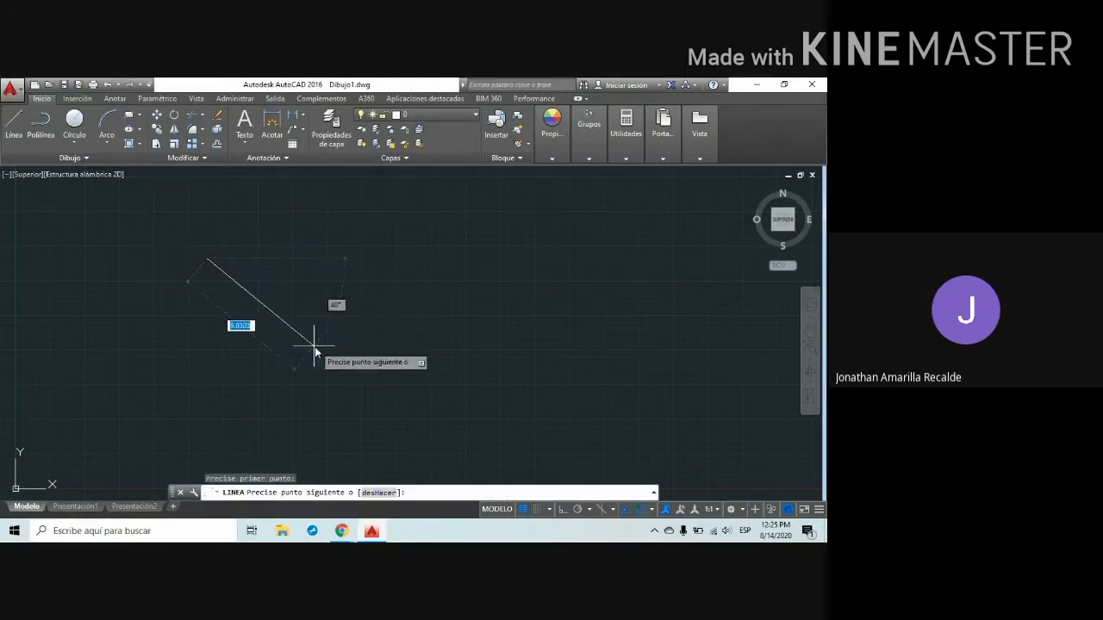
{"action": "left_click", "coordinate": [354, 367]}
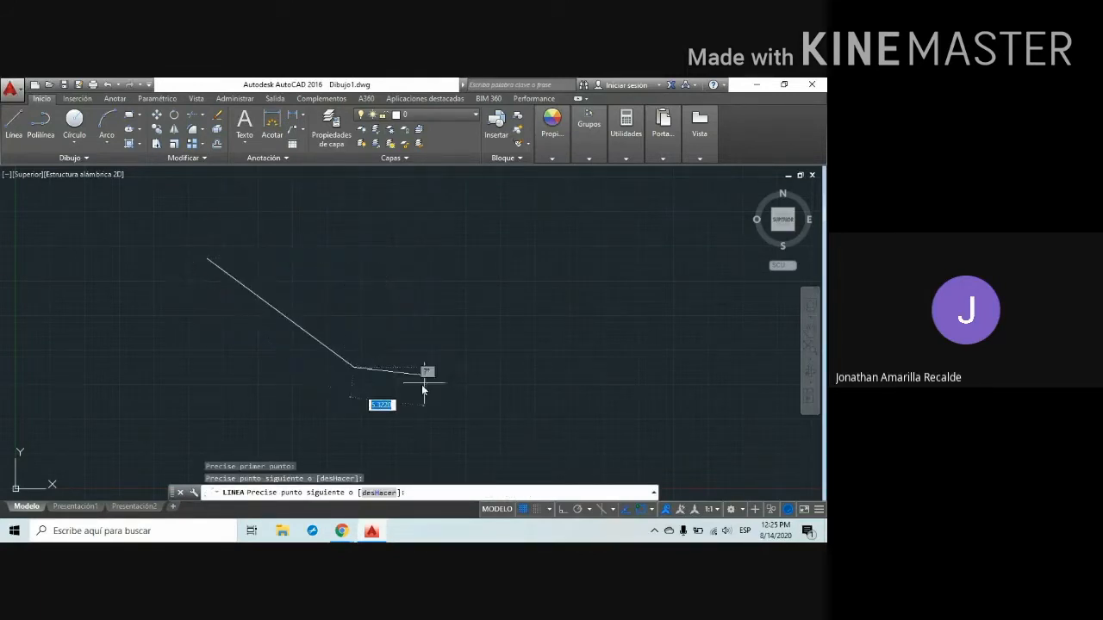
{"action": "left_click", "coordinate": [436, 345]}
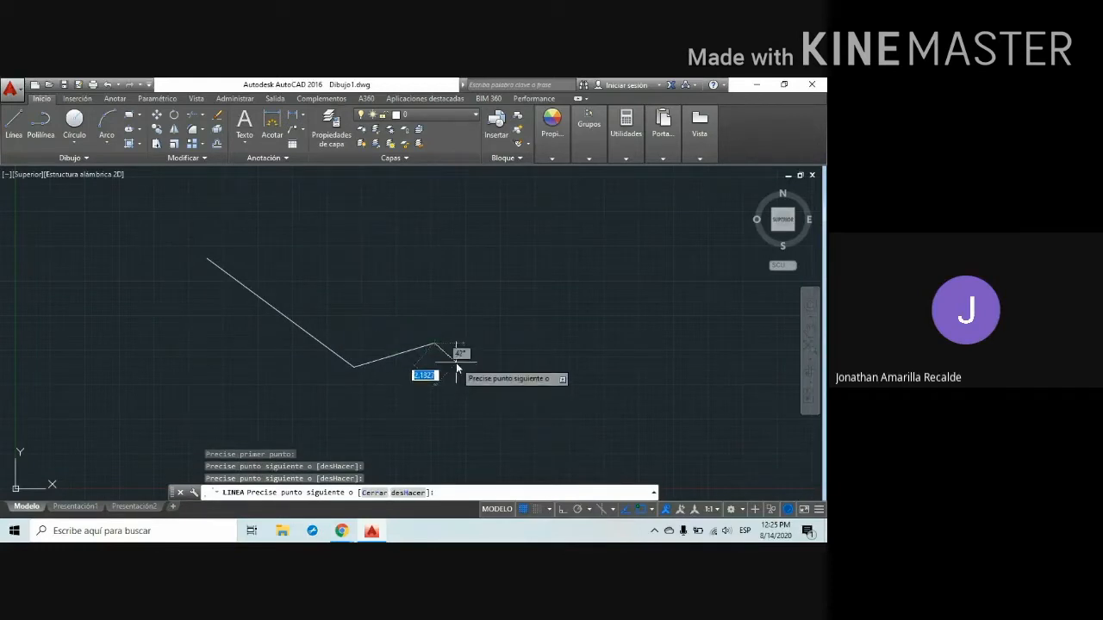
{"action": "key", "text": "Escape"}
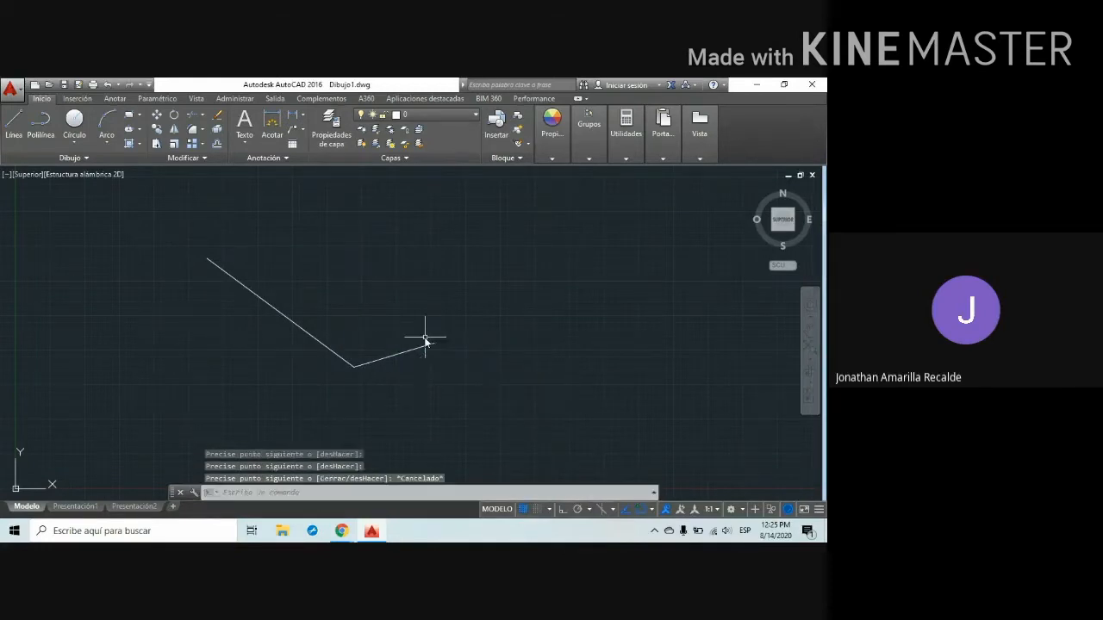
Offset the long sloping line by 20 units toward its upper-right side
{"action": "left_click", "coordinate": [217, 144]}
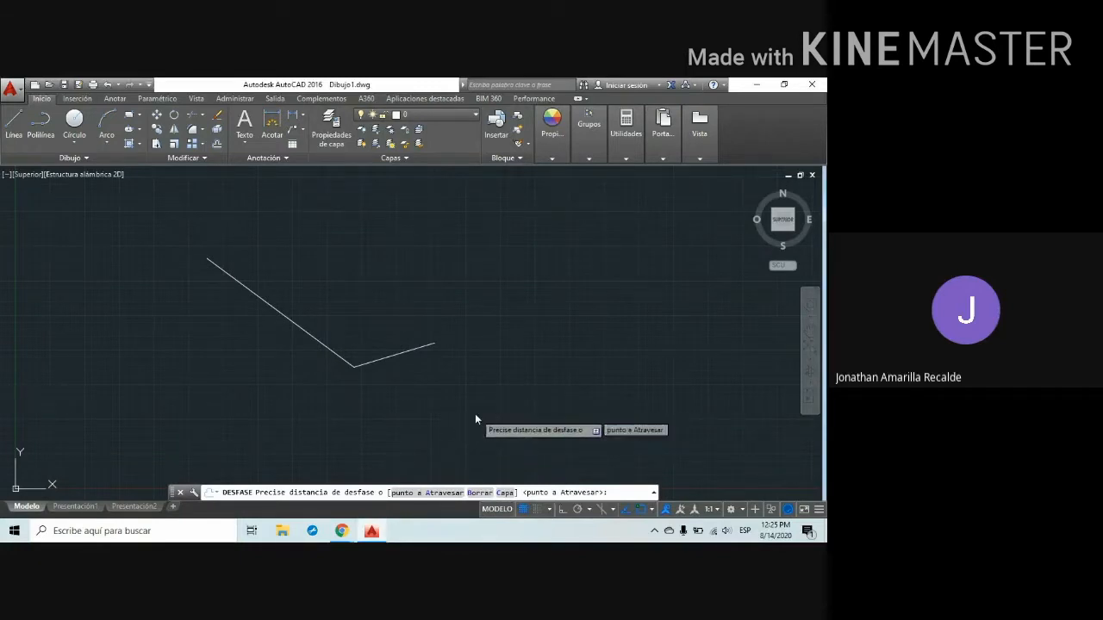
{"action": "key", "text": "Escape"}
{"action": "left_click", "coordinate": [217, 143]}
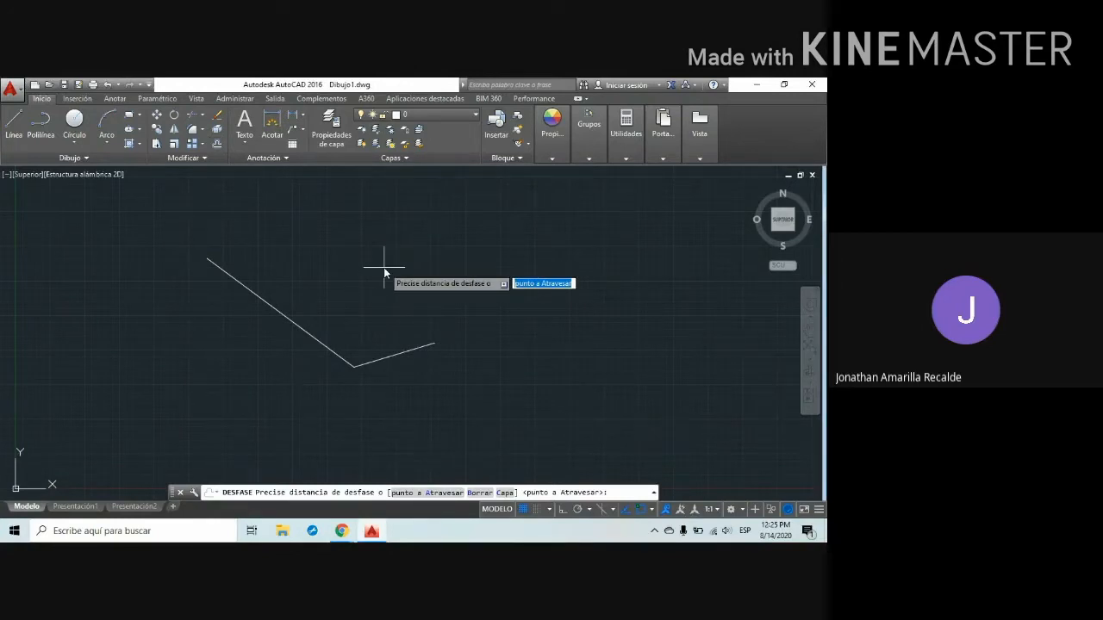
{"action": "type", "text": "20"}
{"action": "key", "text": "Return"}
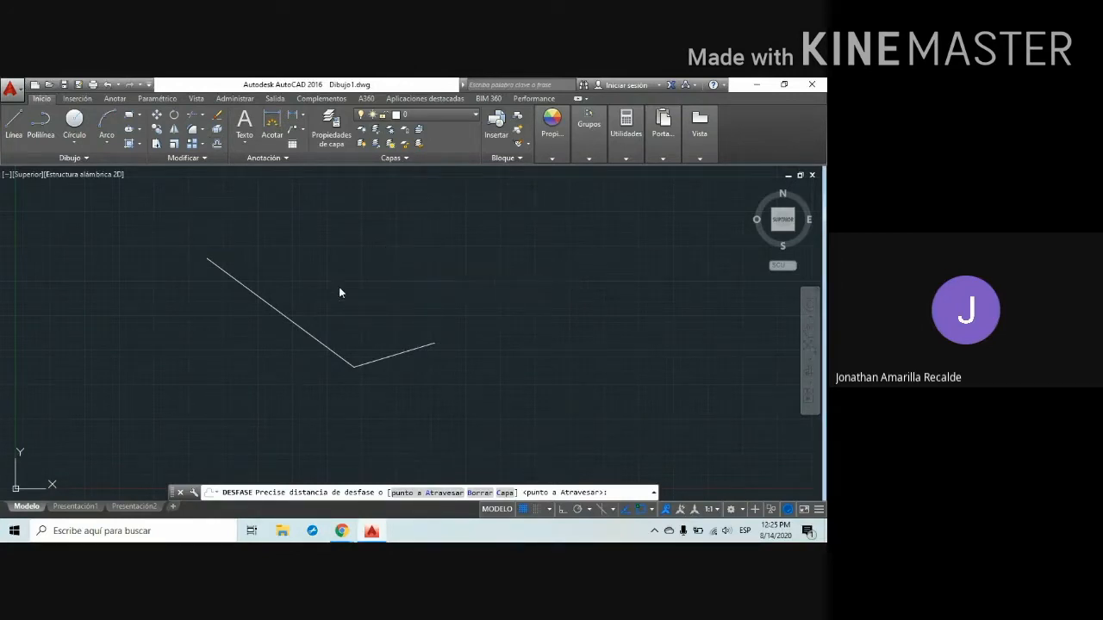
{"action": "left_click", "coordinate": [283, 316]}
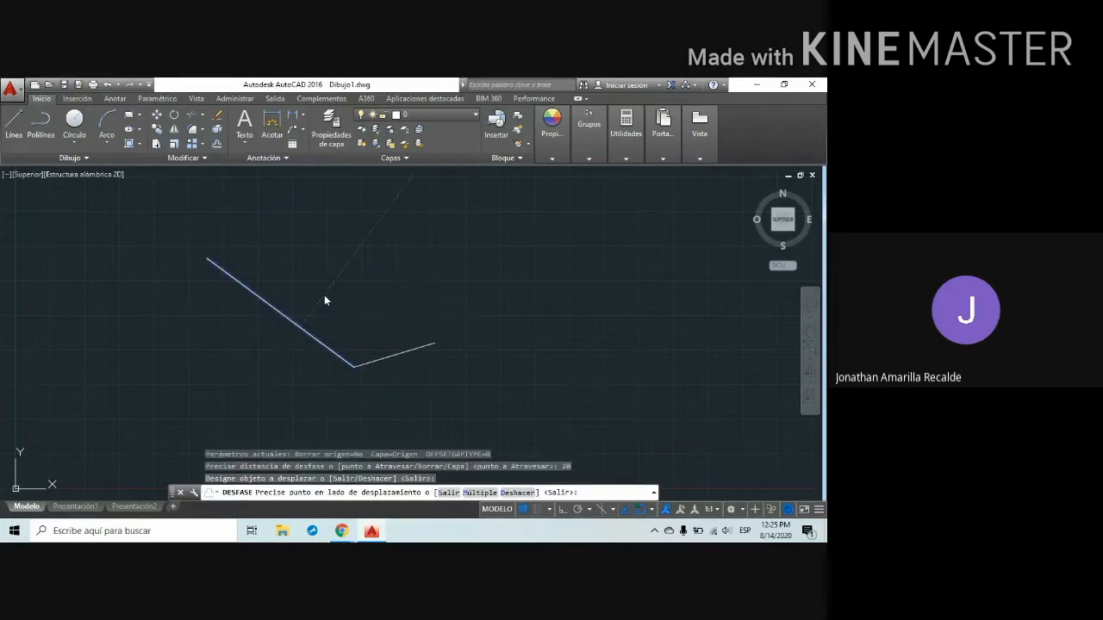
{"action": "left_click", "coordinate": [324, 294]}
{"action": "scroll", "coordinate": [302, 323], "scroll_direction": "down", "scroll_amount": 3}
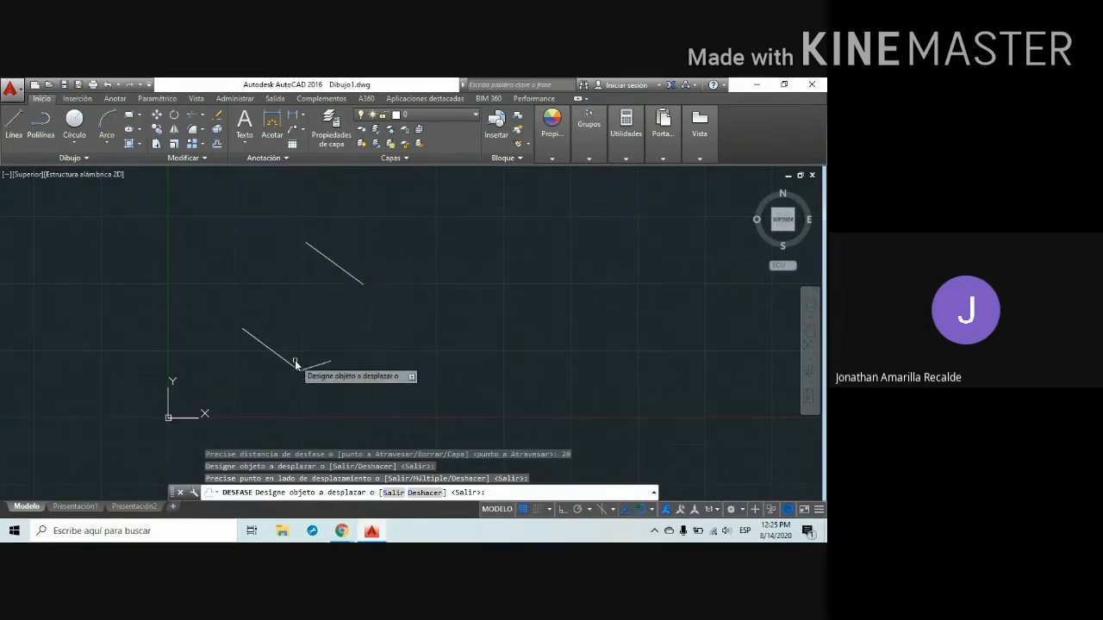
{"action": "key", "text": "Escape"}
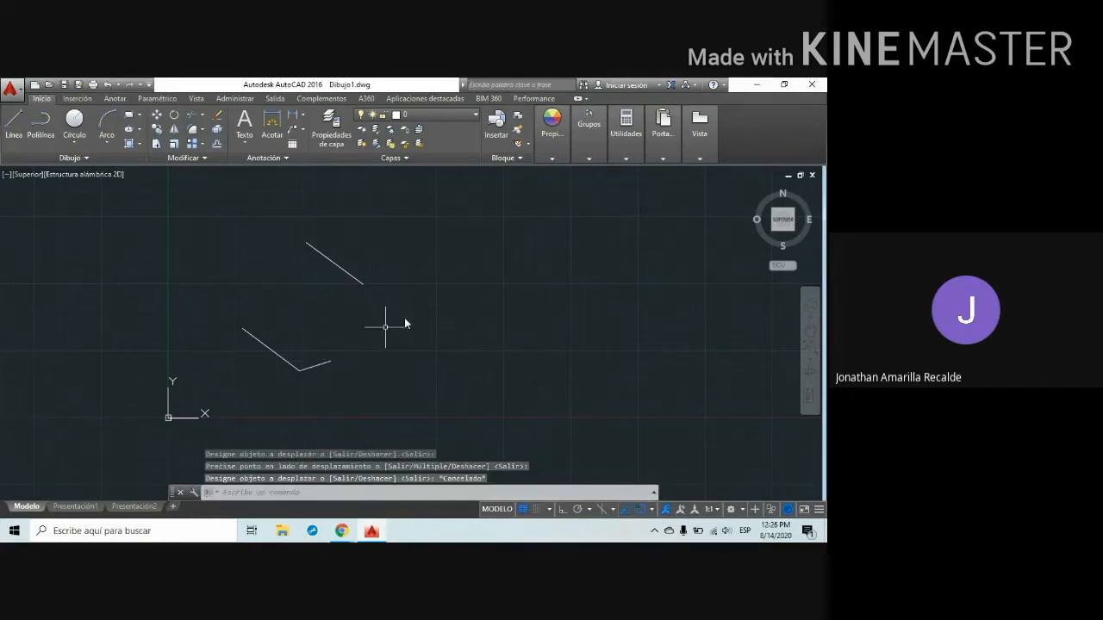
{"action": "left_click", "coordinate": [626, 158]}
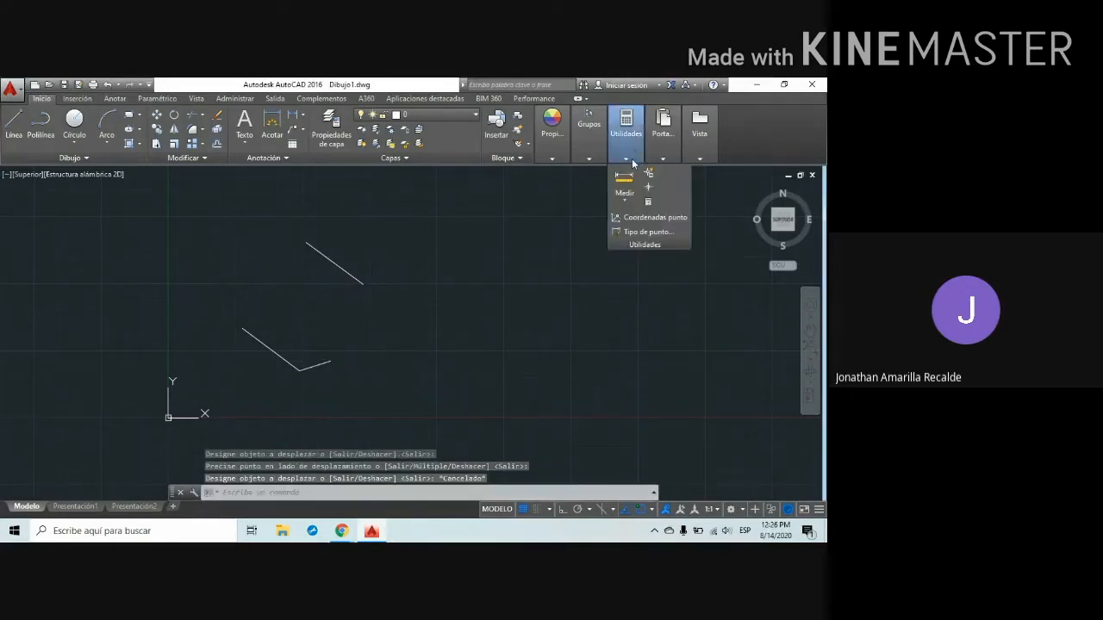
{"action": "left_click", "coordinate": [624, 181]}
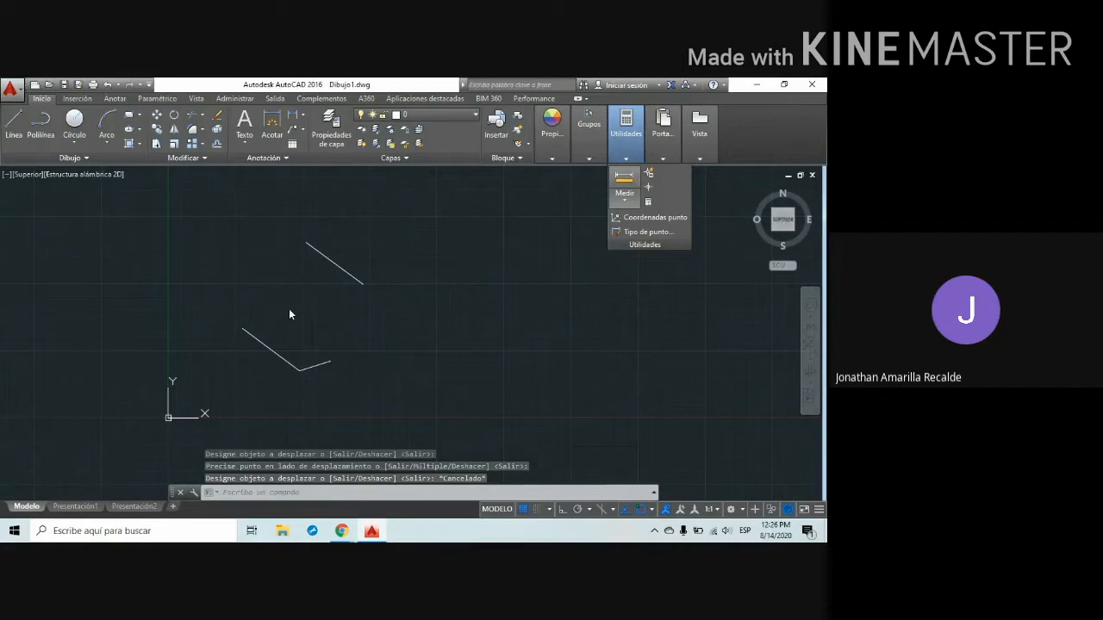
{"action": "left_click", "coordinate": [244, 329]}
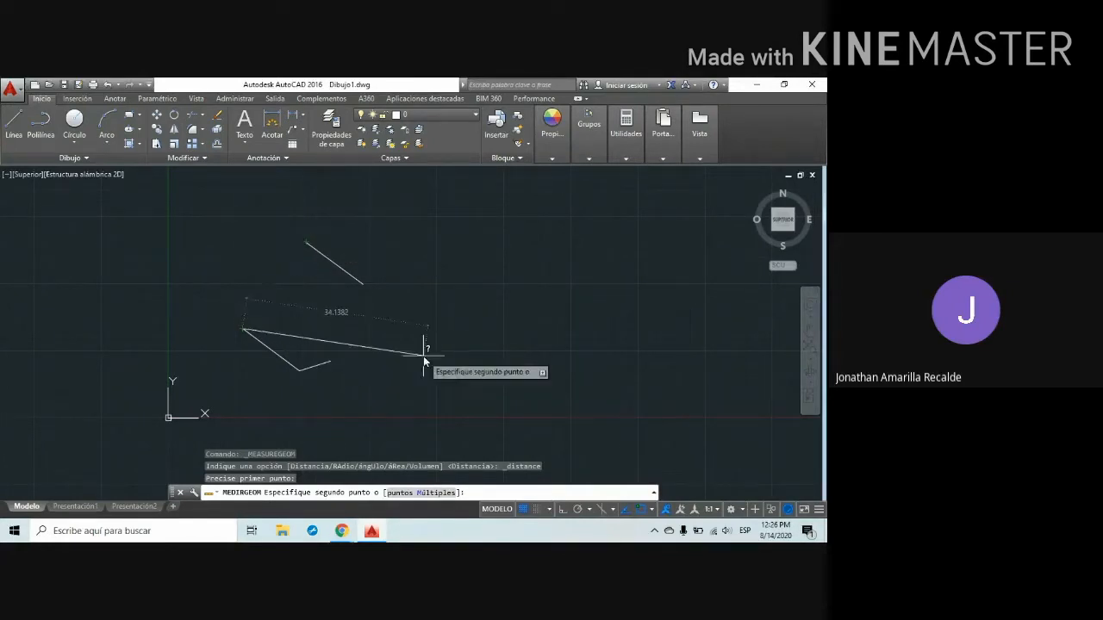
{"action": "key", "text": "Escape"}
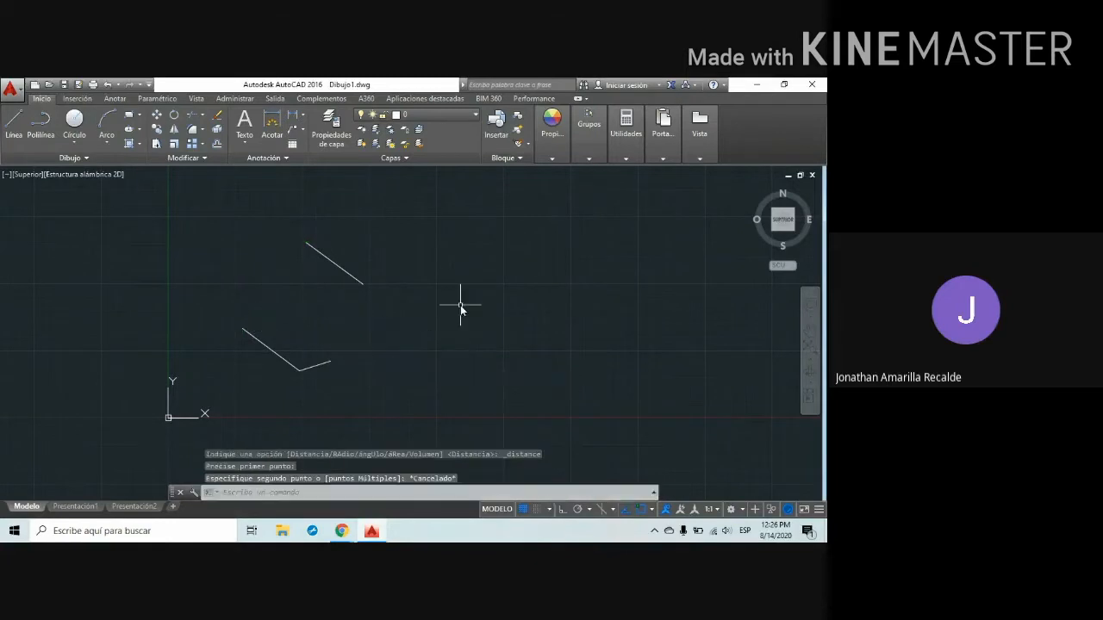
{"action": "left_click", "coordinate": [217, 146]}
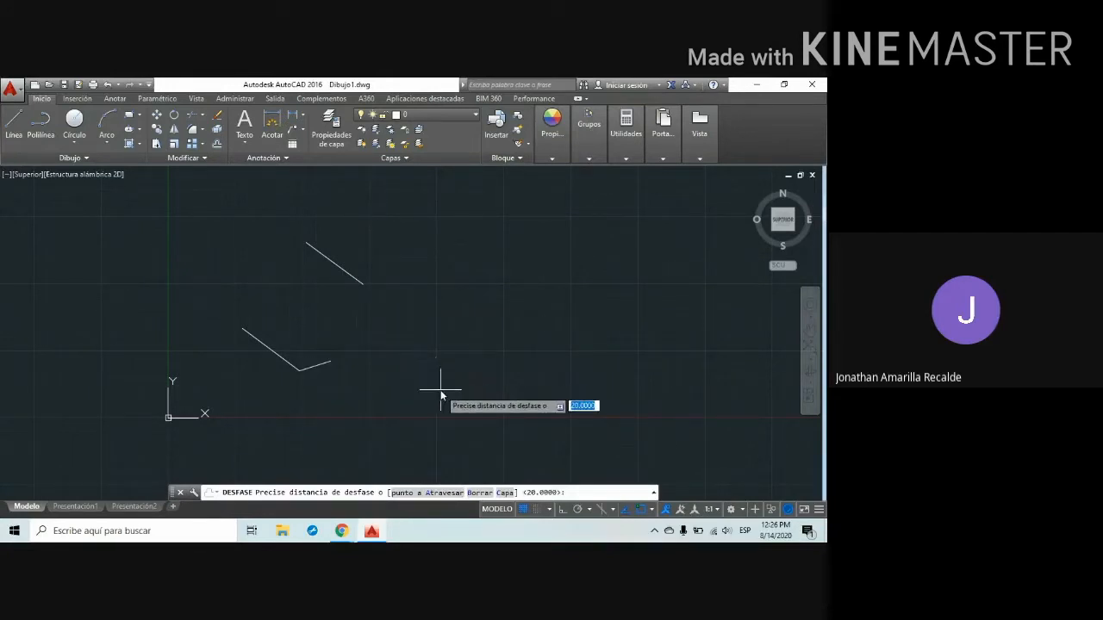
{"action": "left_click", "coordinate": [330, 365]}
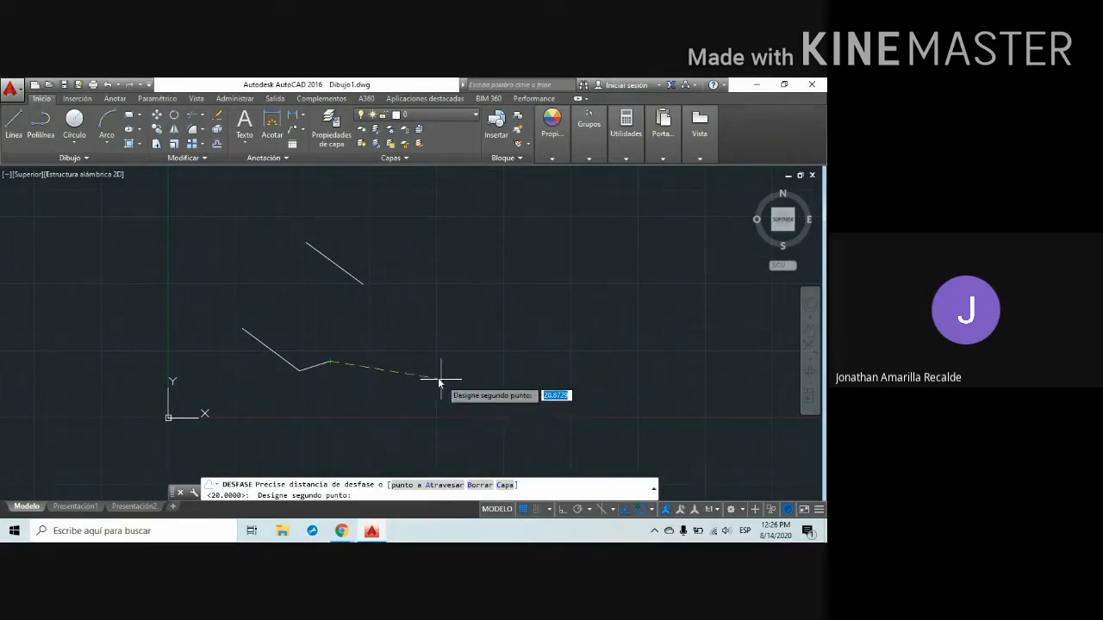
{"action": "key", "text": "Escape"}
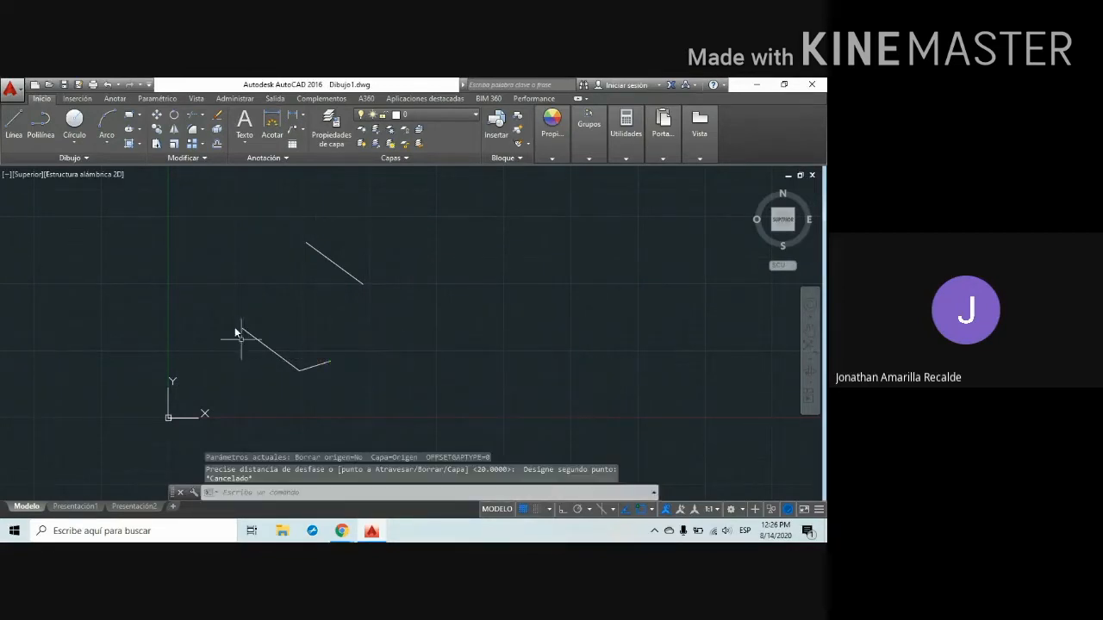
Offset the original long line with the through-point option (A), passing through the free end of the short segment
{"action": "left_click", "coordinate": [217, 144]}
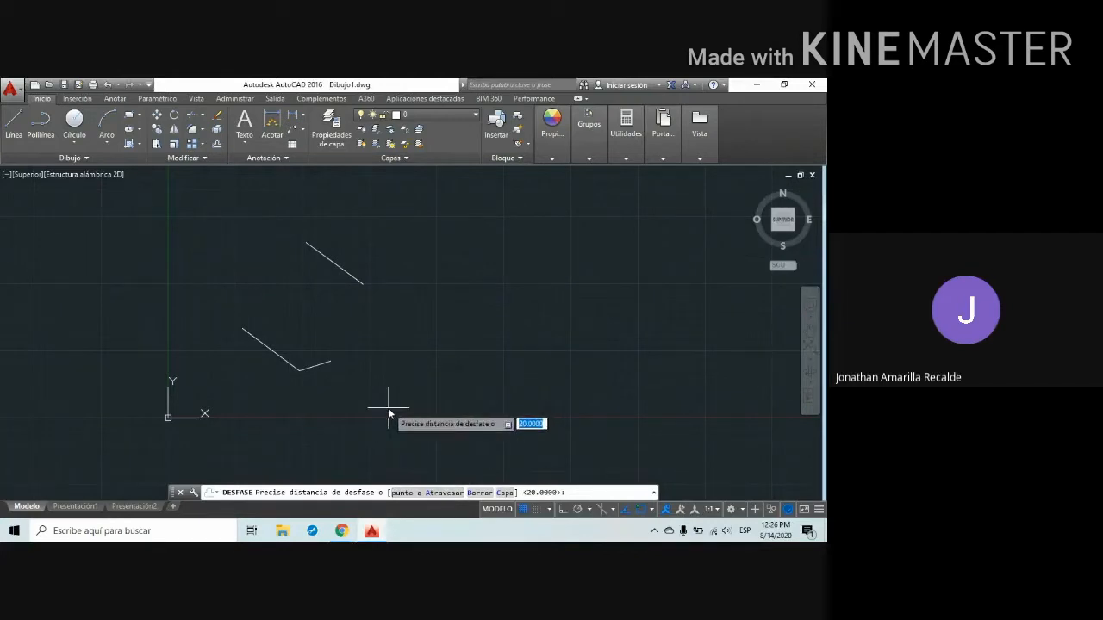
{"action": "type", "text": "A"}
{"action": "key", "text": "Return"}
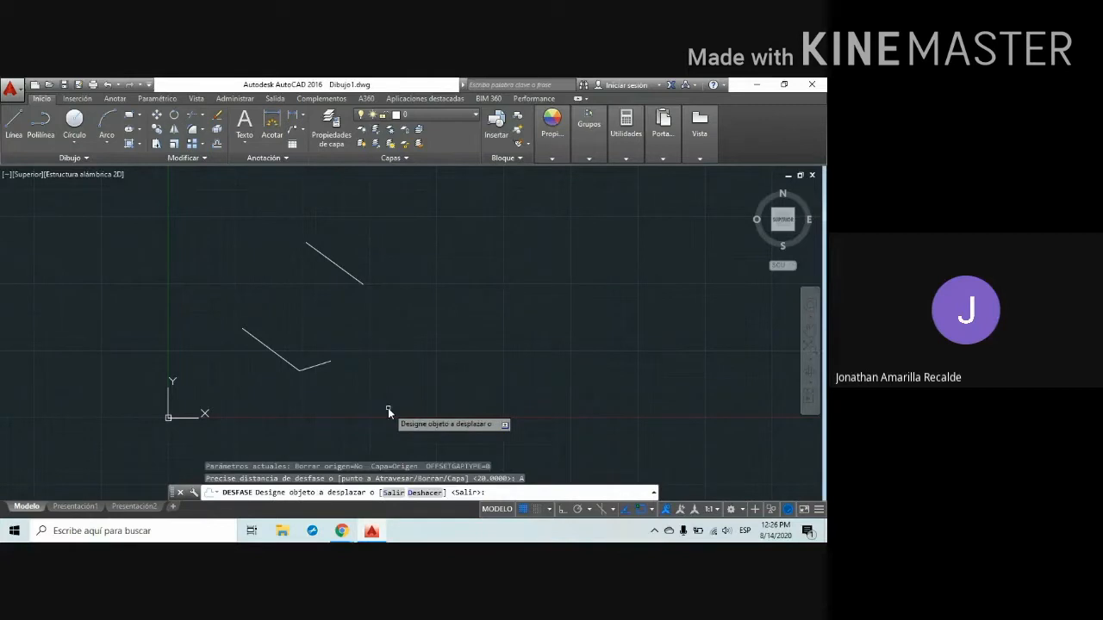
{"action": "left_click", "coordinate": [282, 360]}
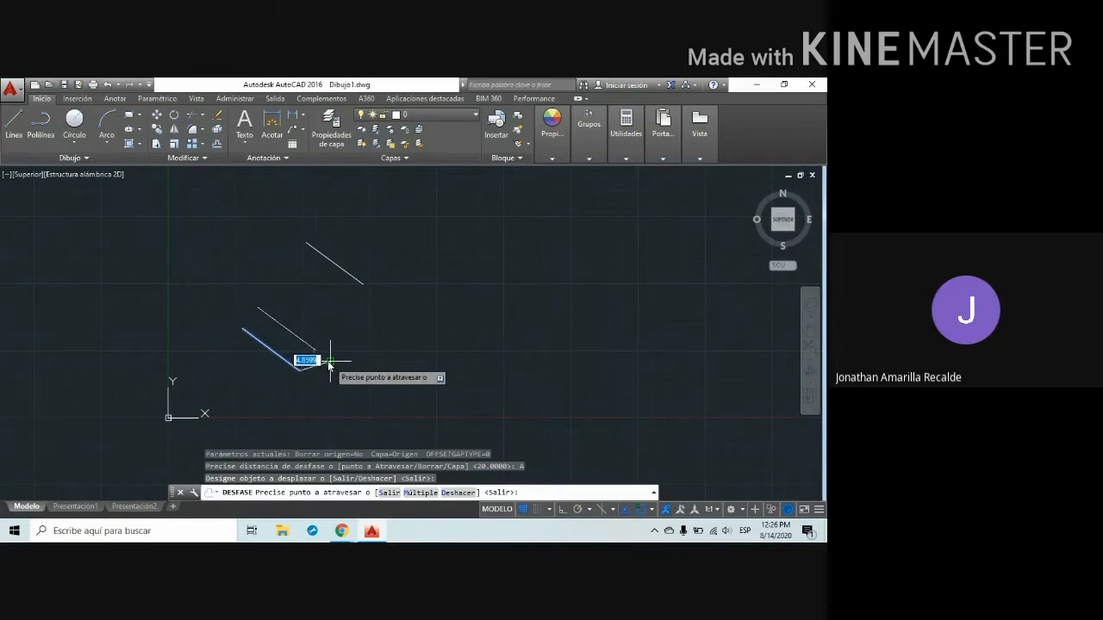
{"action": "scroll", "coordinate": [330, 360], "scroll_direction": "up", "scroll_amount": 5}
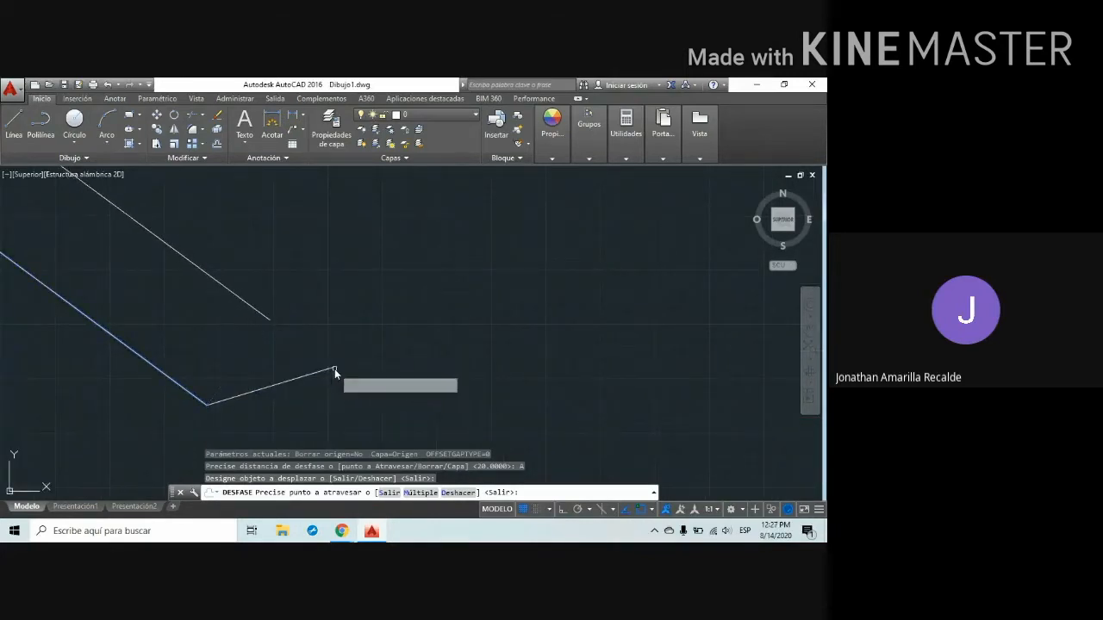
{"action": "left_click", "coordinate": [335, 368]}
{"action": "scroll", "coordinate": [336, 384], "scroll_direction": "down", "scroll_amount": 4}
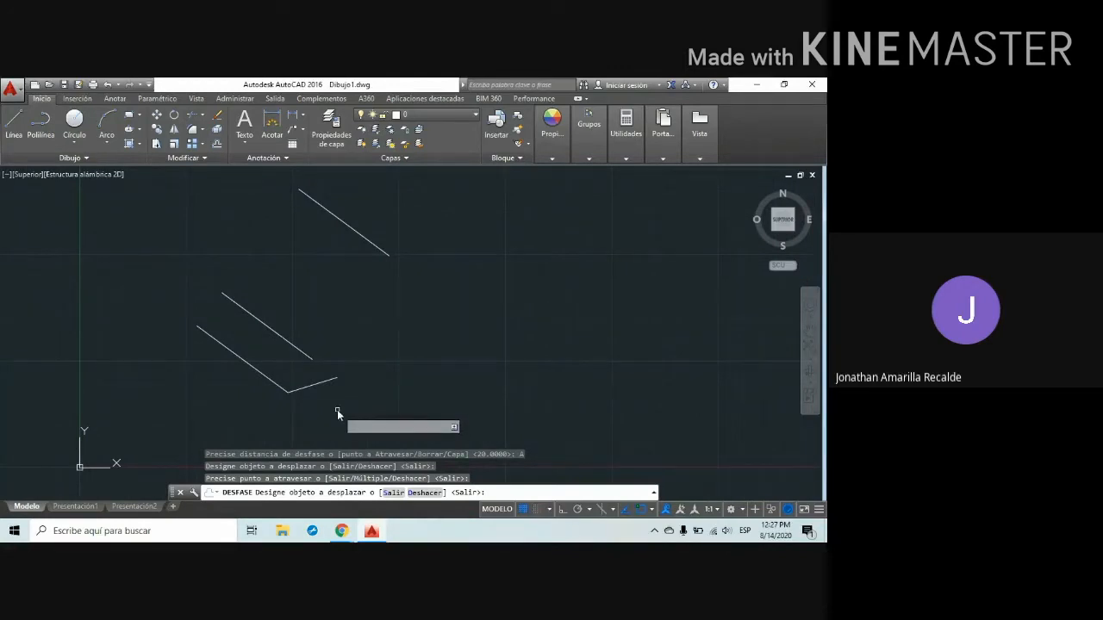
{"action": "scroll", "coordinate": [340, 409], "scroll_direction": "down", "scroll_amount": 2}
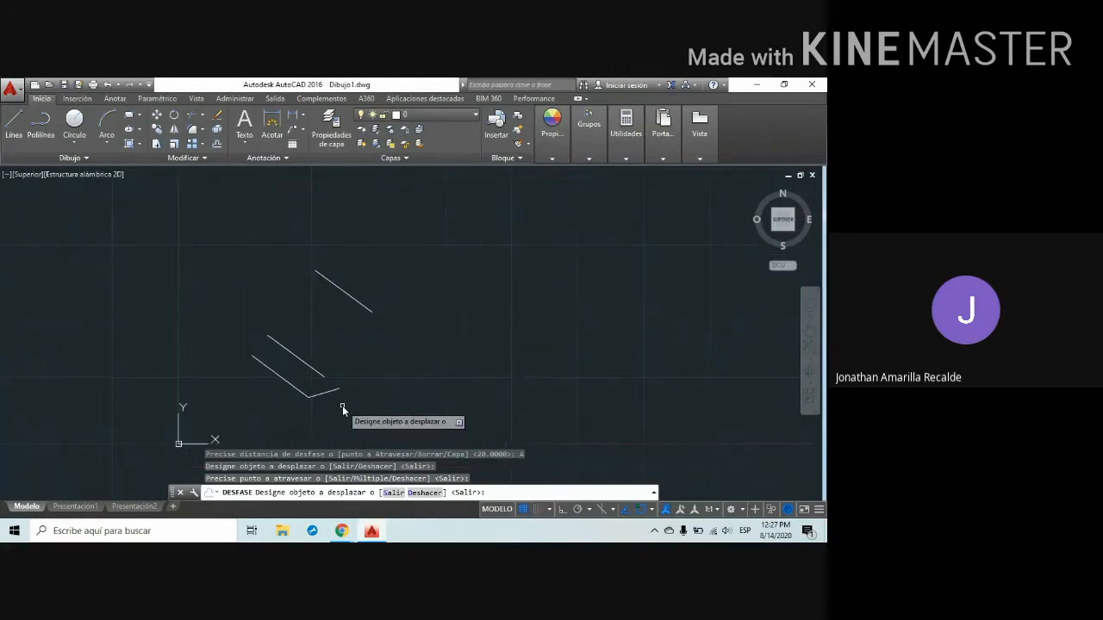
{"action": "scroll", "coordinate": [402, 382], "scroll_direction": "up", "scroll_amount": 2}
{"action": "scroll", "coordinate": [401, 382], "scroll_direction": "down", "scroll_amount": 2}
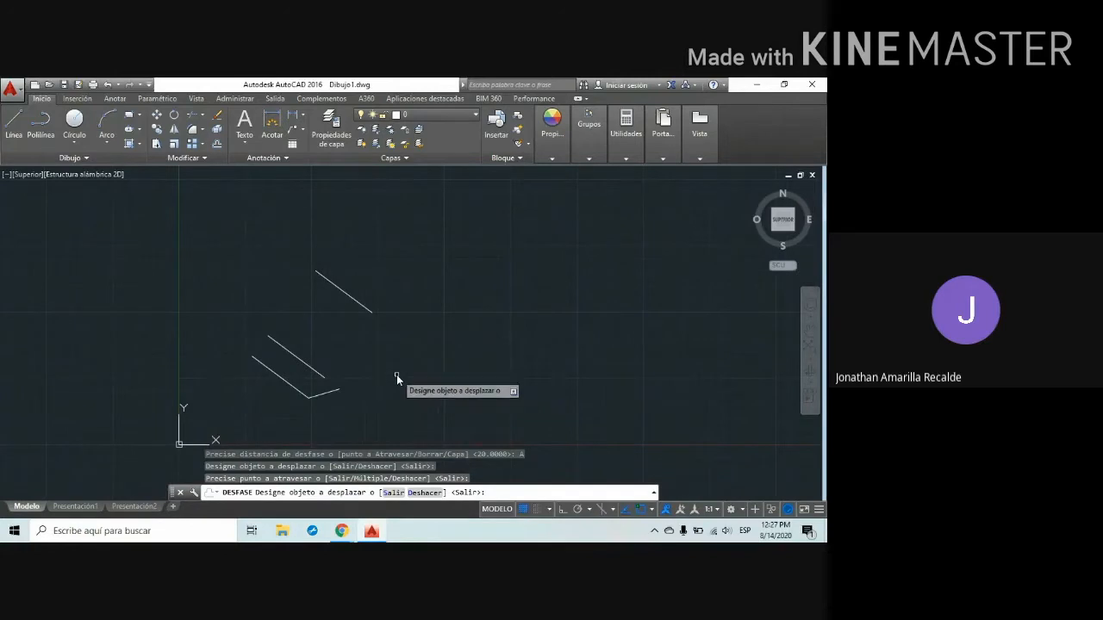
Draw a separate line rising to the right, on the right side of the existing lines
{"action": "left_click", "coordinate": [13, 123]}
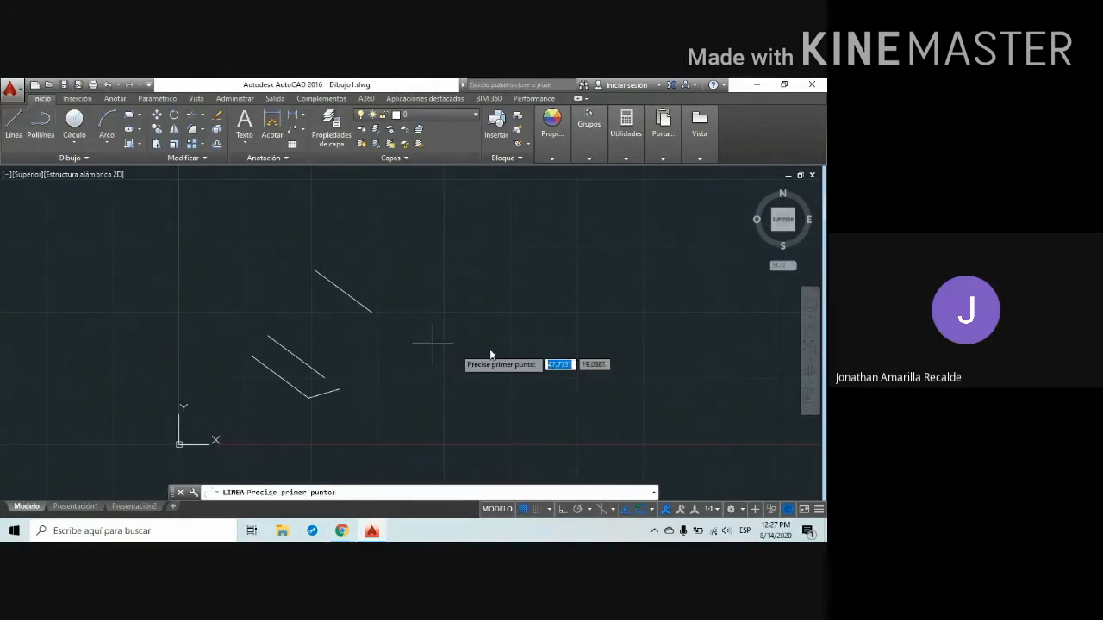
{"action": "left_click", "coordinate": [459, 301]}
{"action": "left_click", "coordinate": [530, 253]}
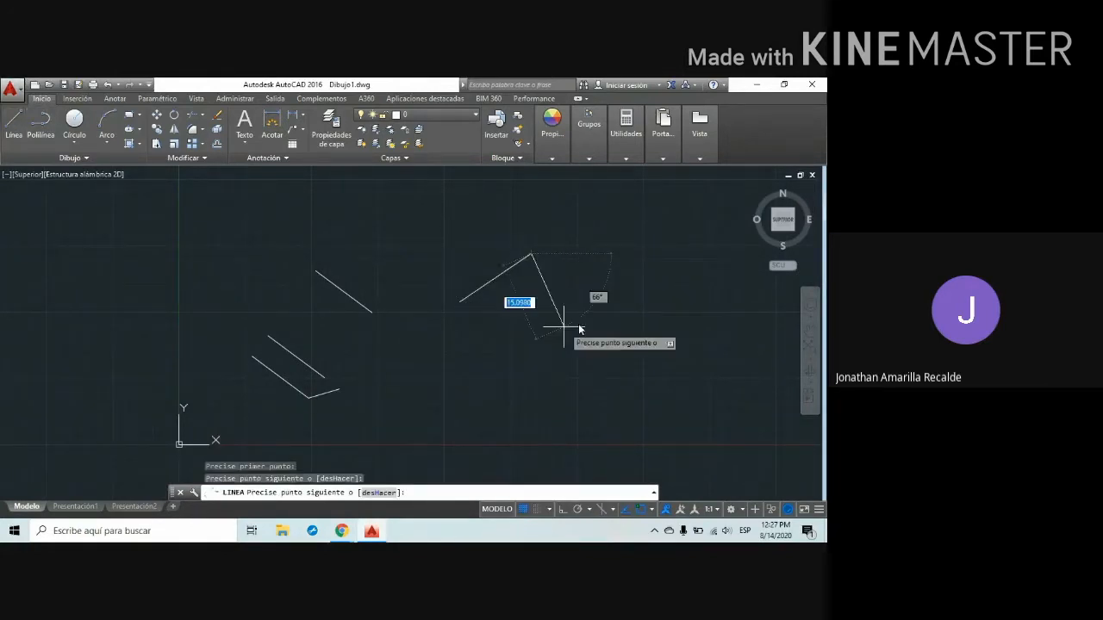
{"action": "key", "text": "Escape"}
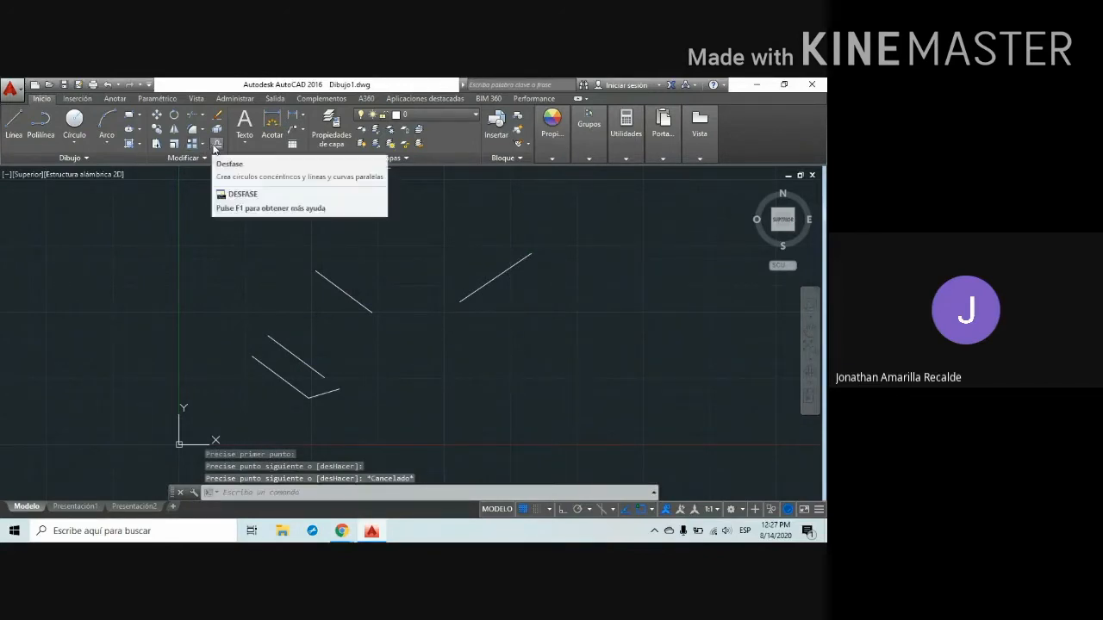
Offset the original long line with the through-point option (A), passing through the lower end of the separate rising line
{"action": "left_click", "coordinate": [216, 145]}
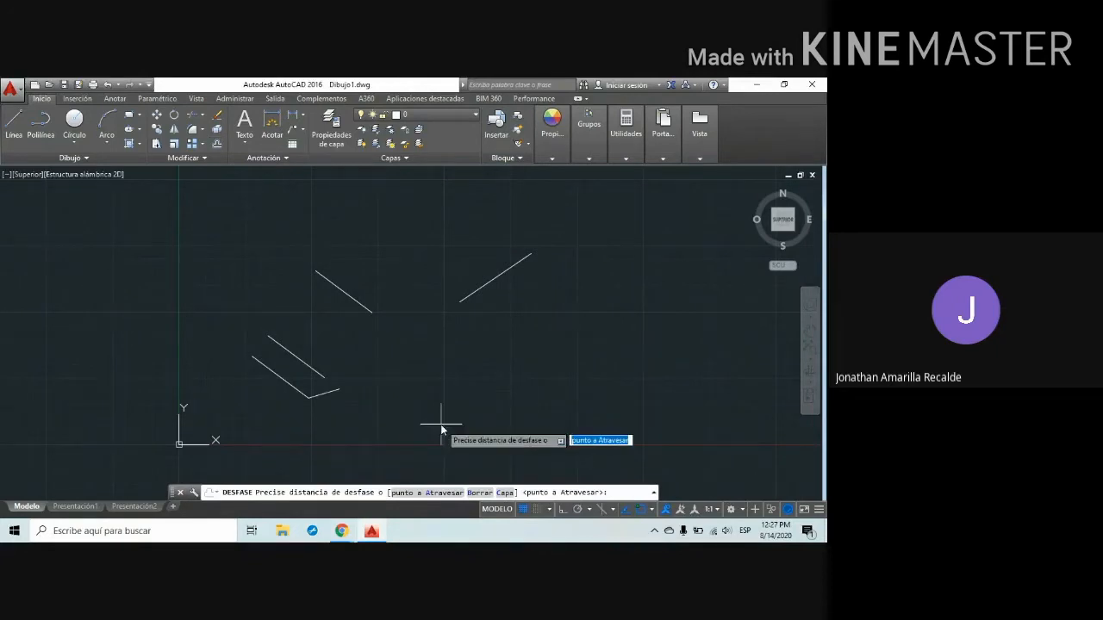
{"action": "type", "text": "A"}
{"action": "key", "text": "Return"}
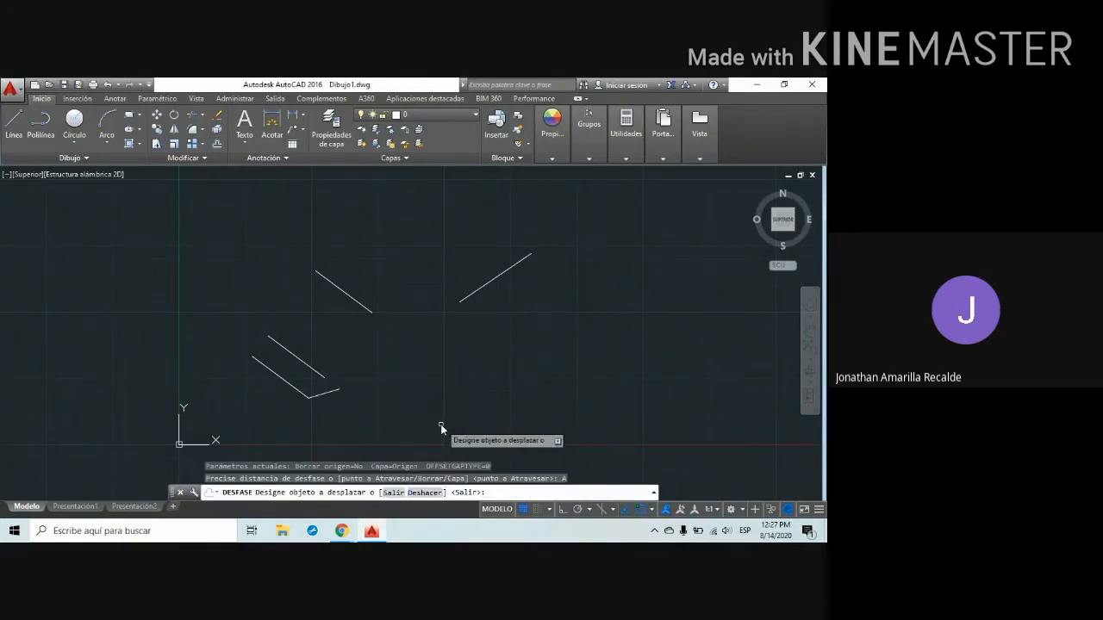
{"action": "left_click", "coordinate": [295, 393]}
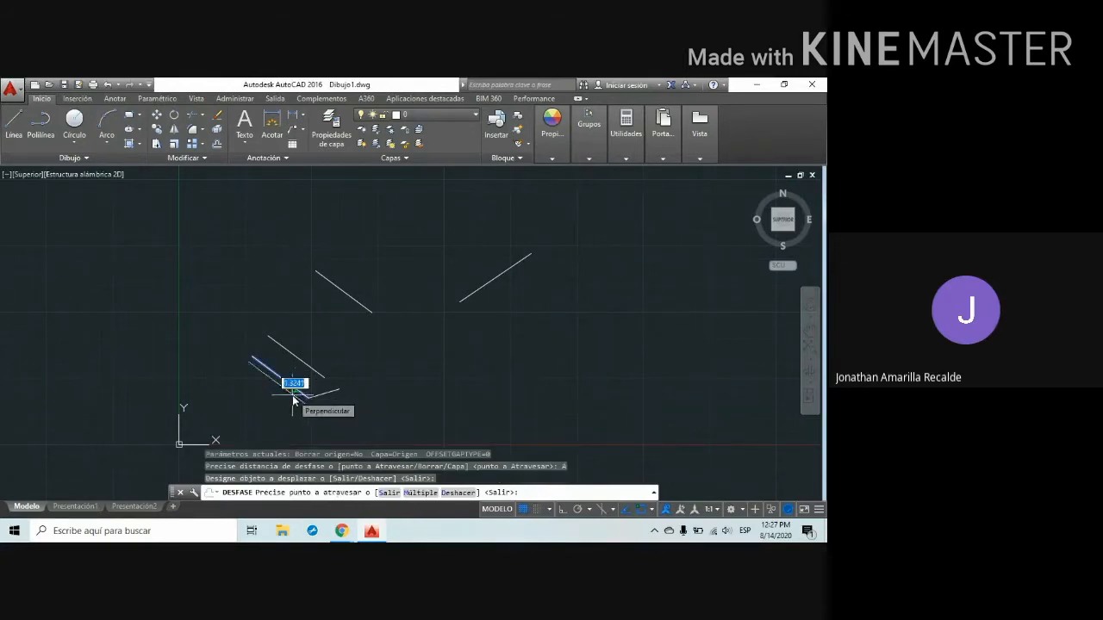
{"action": "left_click", "coordinate": [461, 303]}
{"action": "scroll", "coordinate": [461, 303], "scroll_direction": "down", "scroll_amount": 2}
{"action": "scroll", "coordinate": [483, 357], "scroll_direction": "down", "scroll_amount": 1}
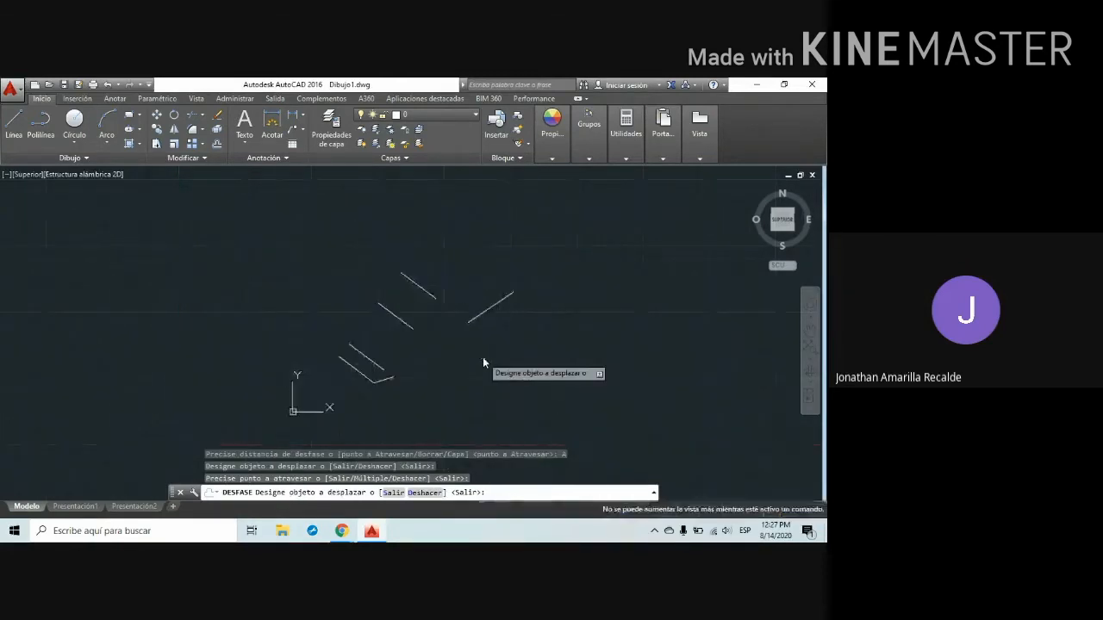
Delete all the offset copies and the separate rising line, keeping only the original long line and its short segment
{"action": "left_click", "coordinate": [571, 398]}
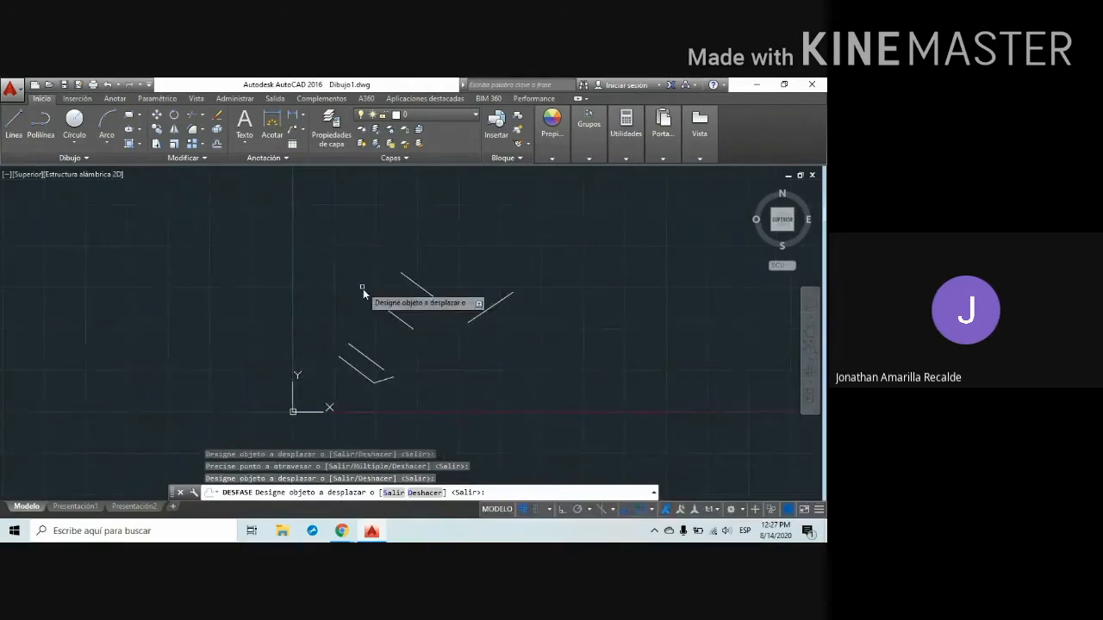
{"action": "key", "text": "Escape"}
{"action": "left_click", "coordinate": [362, 231]}
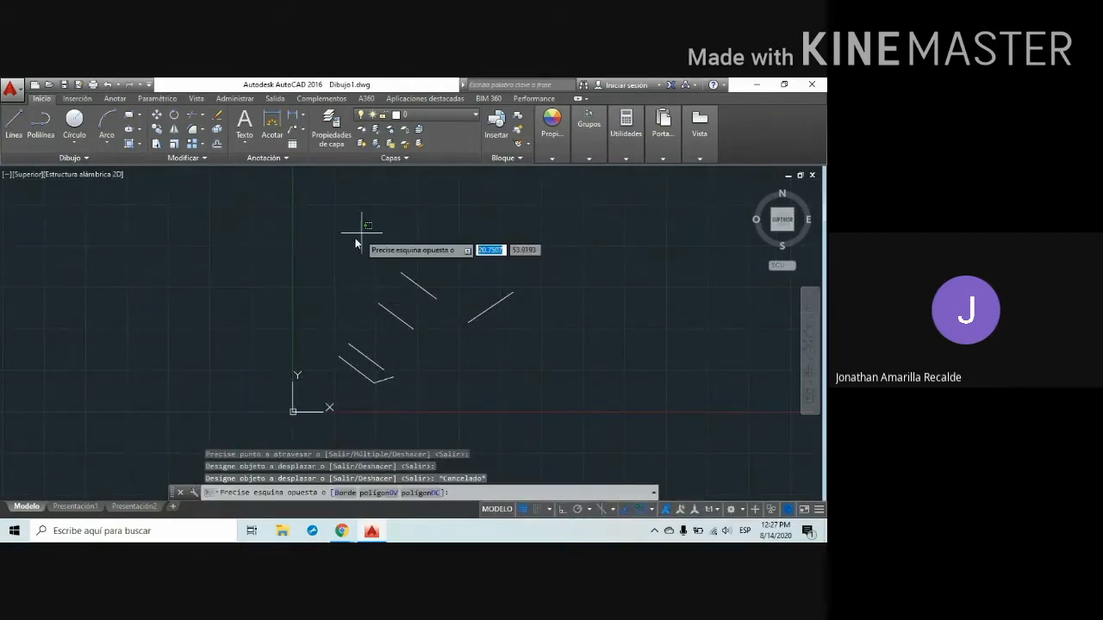
{"action": "left_click", "coordinate": [538, 348]}
{"action": "key", "text": "Delete"}
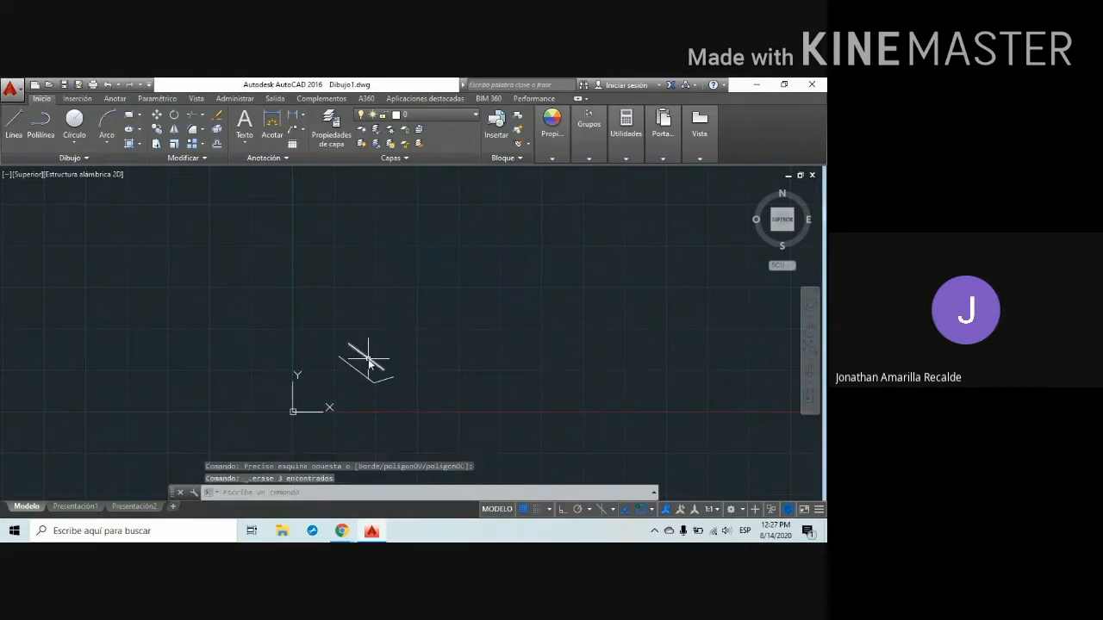
{"action": "left_click", "coordinate": [377, 358]}
{"action": "key", "text": "Delete"}
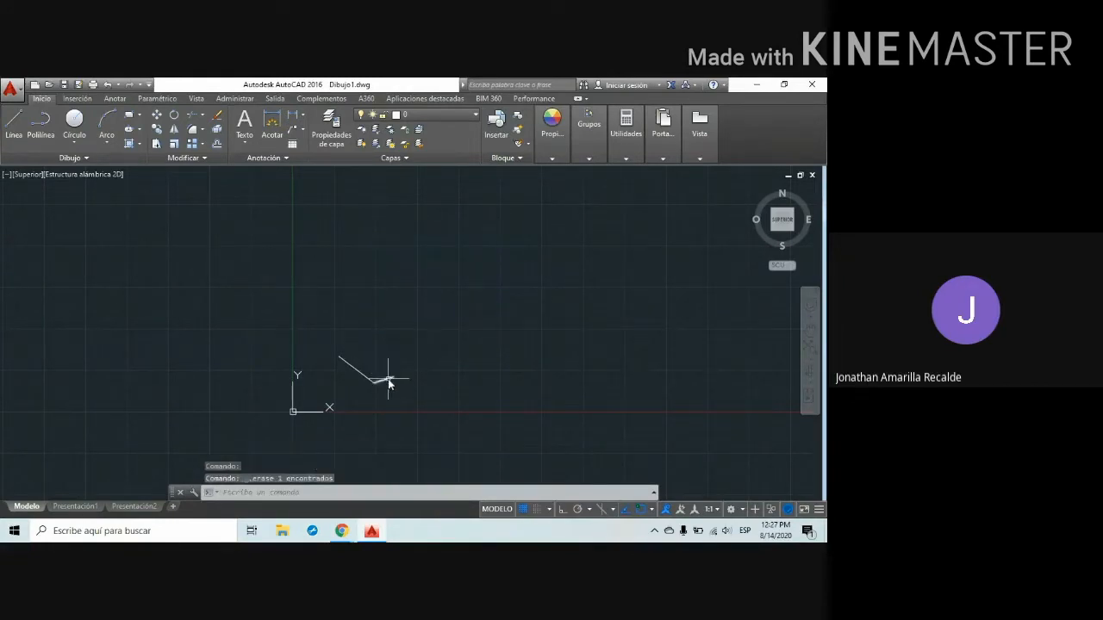
Draw a separate line rising to the right, on the right side of the original long line and short segment
{"action": "scroll", "coordinate": [388, 379], "scroll_direction": "up", "scroll_amount": 3}
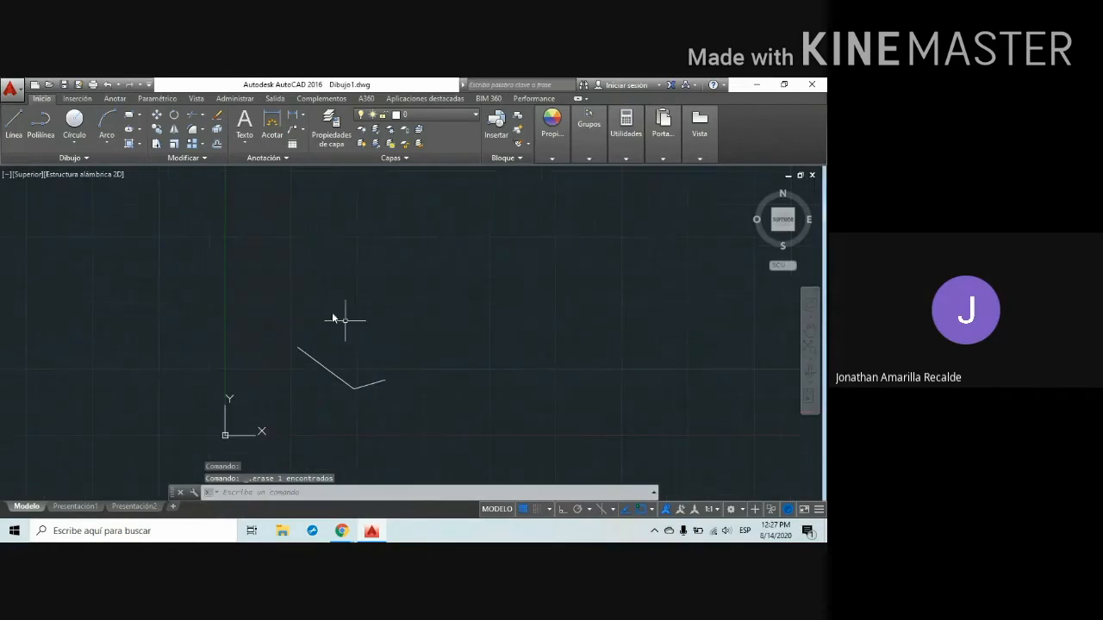
{"action": "left_click", "coordinate": [14, 125]}
{"action": "left_click", "coordinate": [443, 348]}
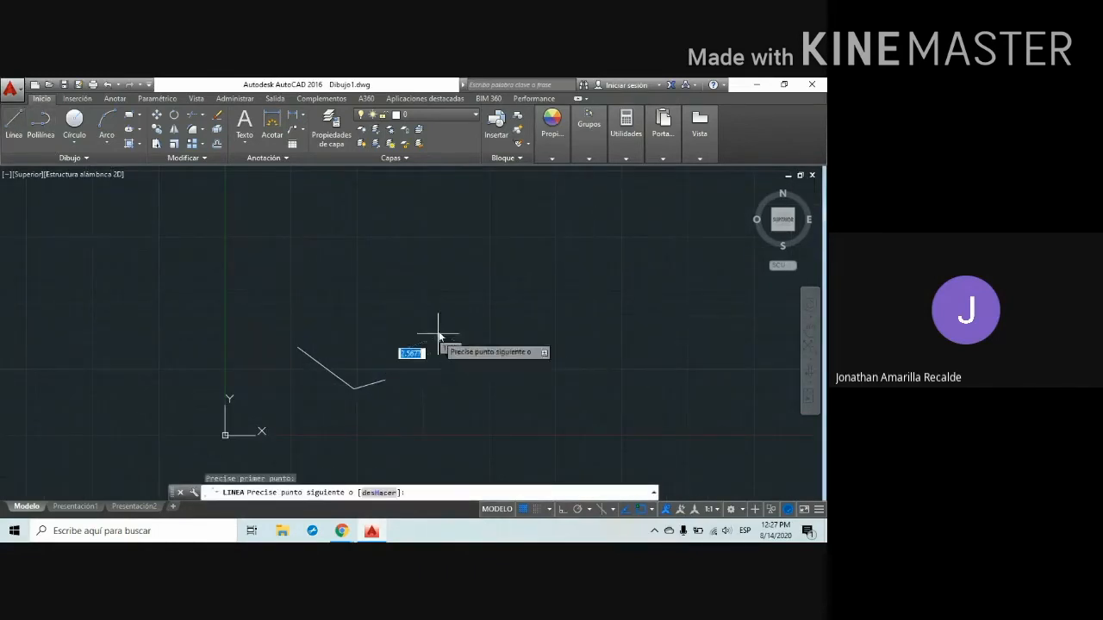
{"action": "left_click", "coordinate": [498, 298]}
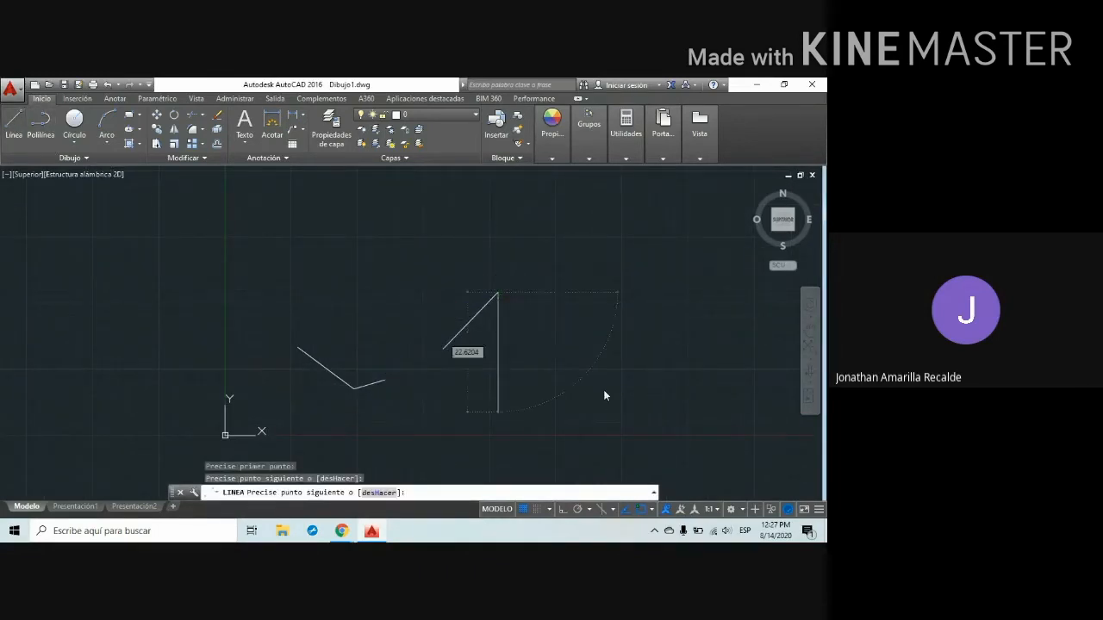
{"action": "key", "text": "Escape"}
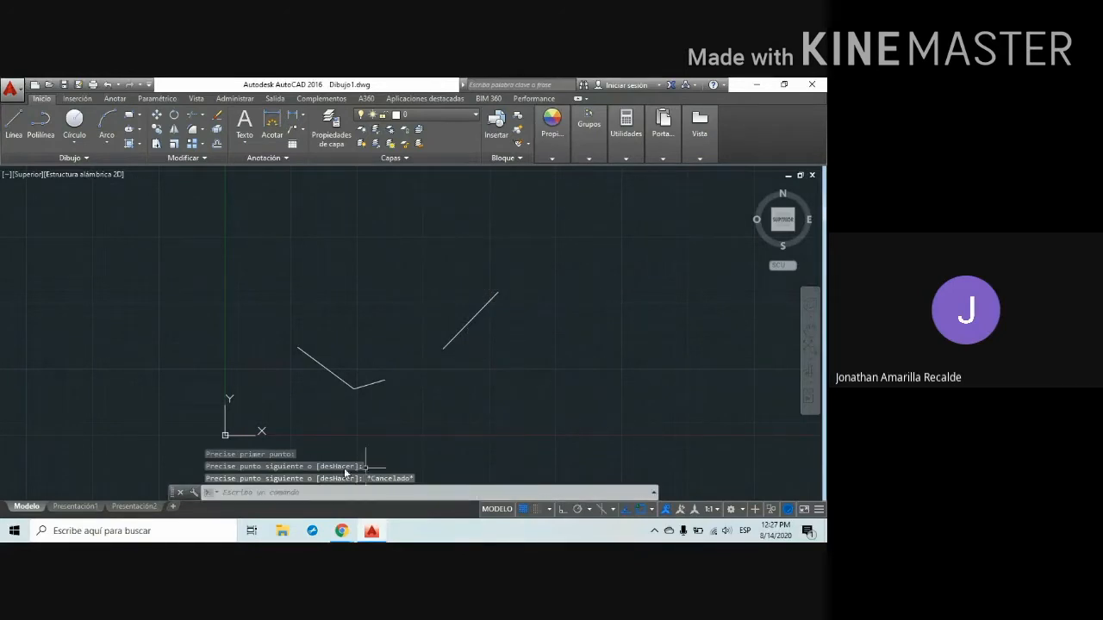
Offset the original long line by 15 units toward its upper-right side, with the erase-source option (Borrar) set to Sí
{"action": "left_click", "coordinate": [217, 147]}
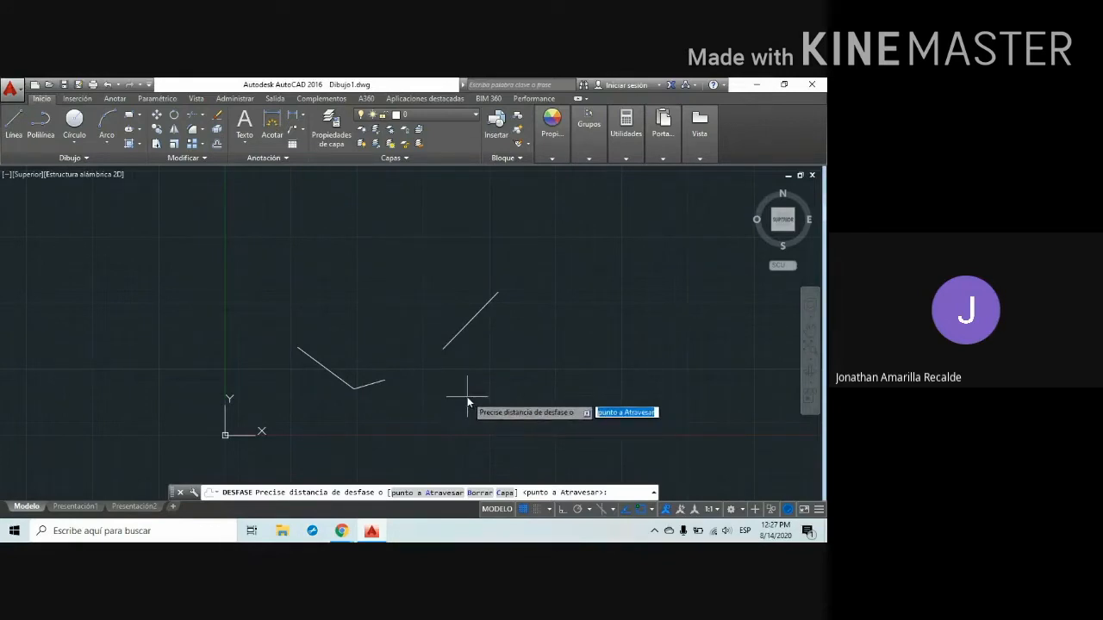
{"action": "type", "text": "8"}
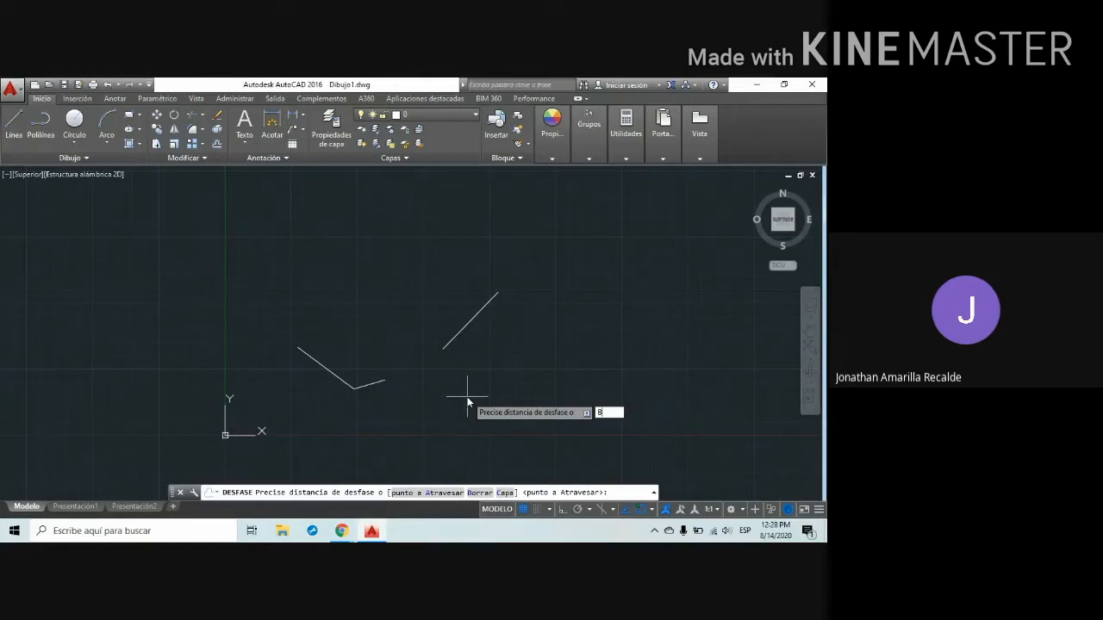
{"action": "key", "text": "Return"}
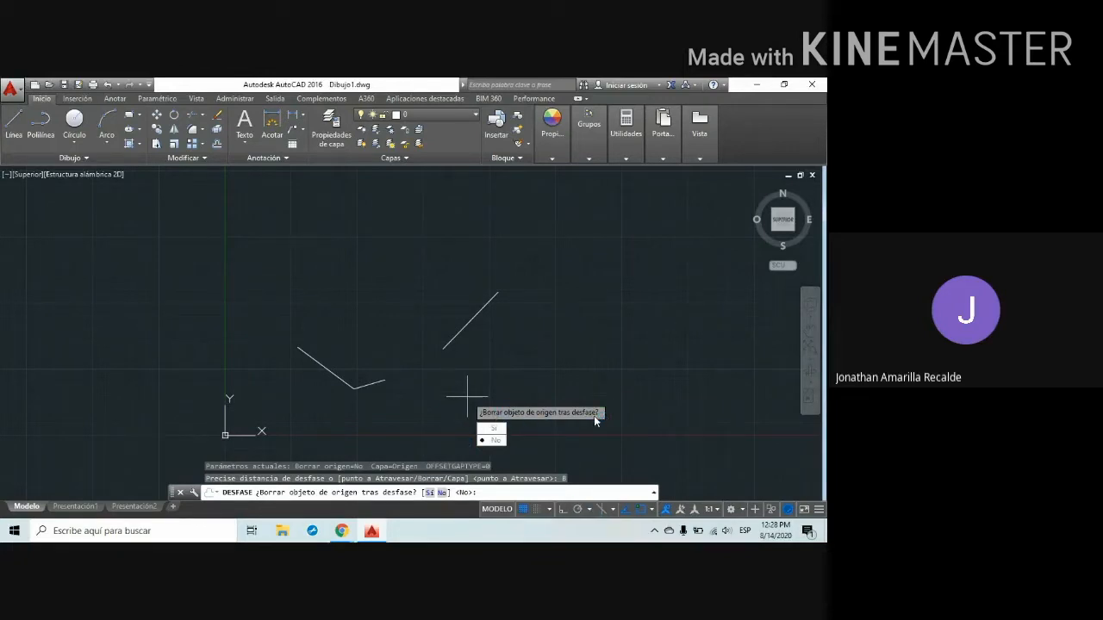
{"action": "left_click", "coordinate": [493, 429]}
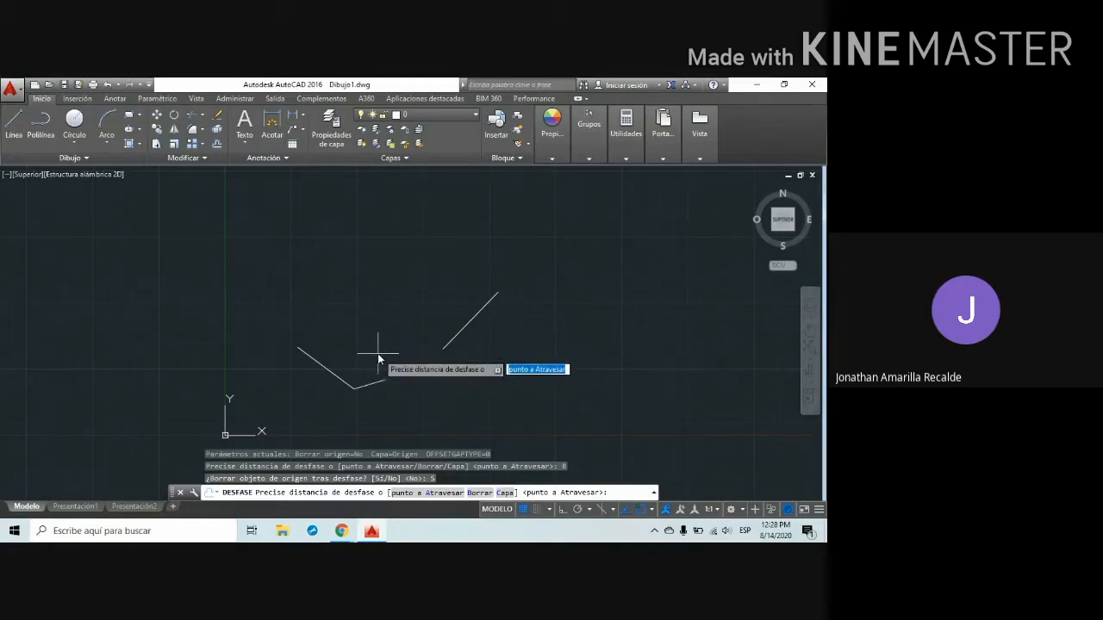
{"action": "type", "text": "15"}
{"action": "key", "text": "Return"}
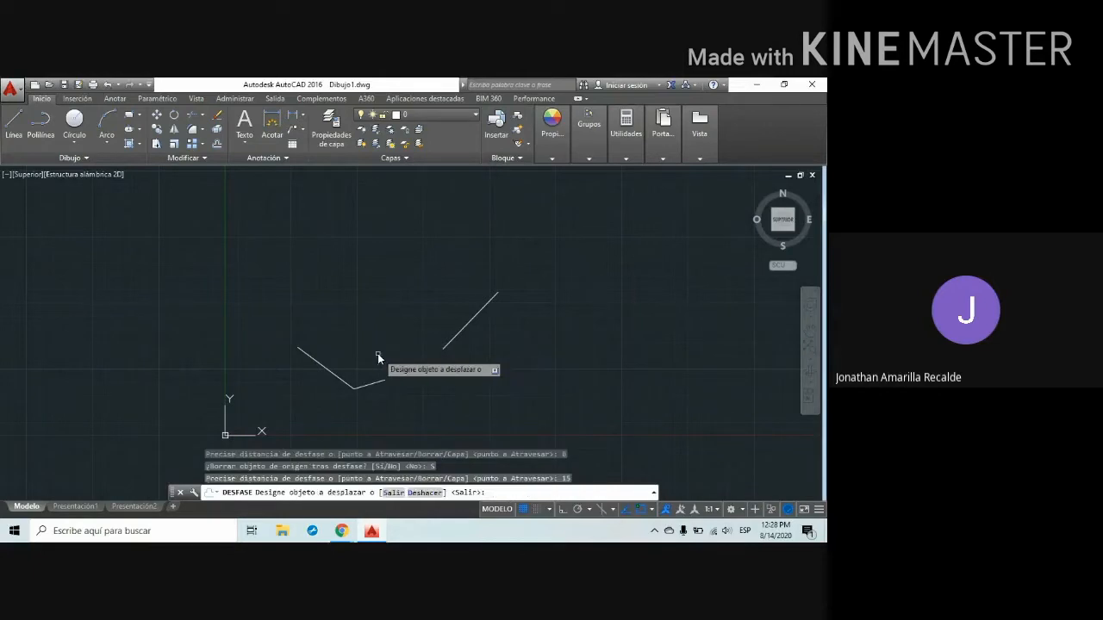
{"action": "left_click", "coordinate": [320, 364]}
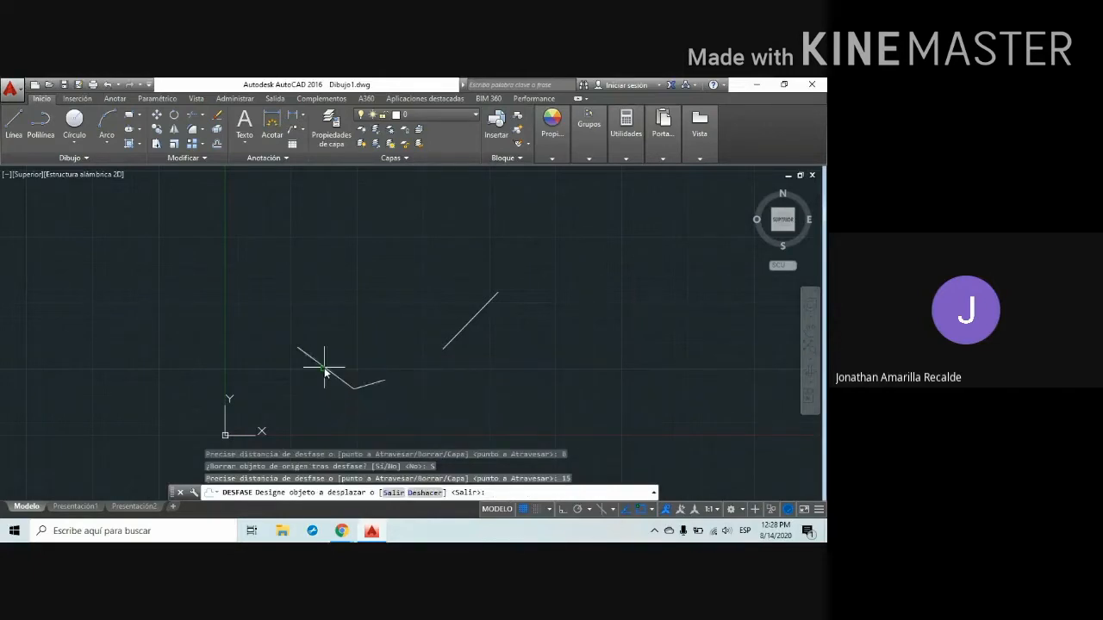
{"action": "left_click", "coordinate": [361, 345]}
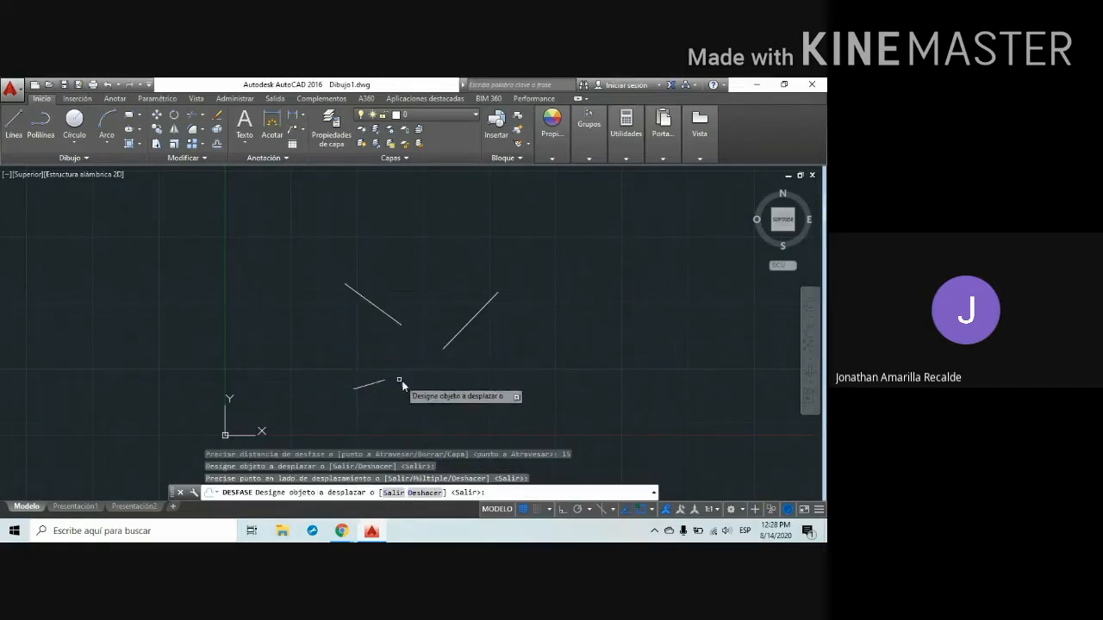
{"action": "key", "text": "Escape"}
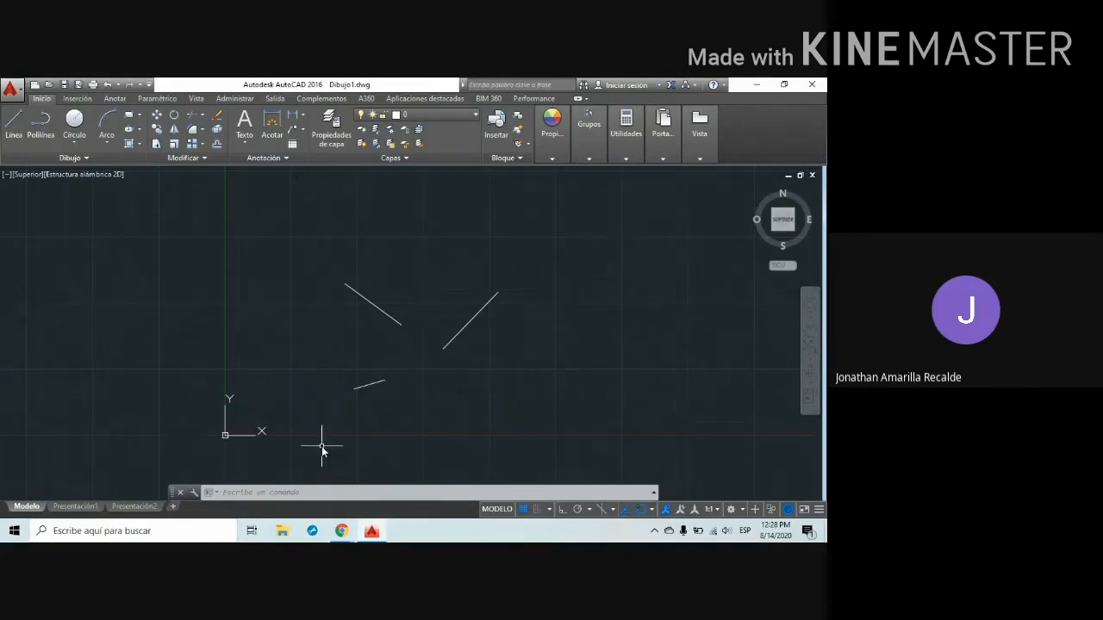
Undo the erase-source offset and the drawing of the separate rising line
{"action": "mouse_move", "coordinate": [372, 530]}
{"action": "left_click", "coordinate": [108, 84]}
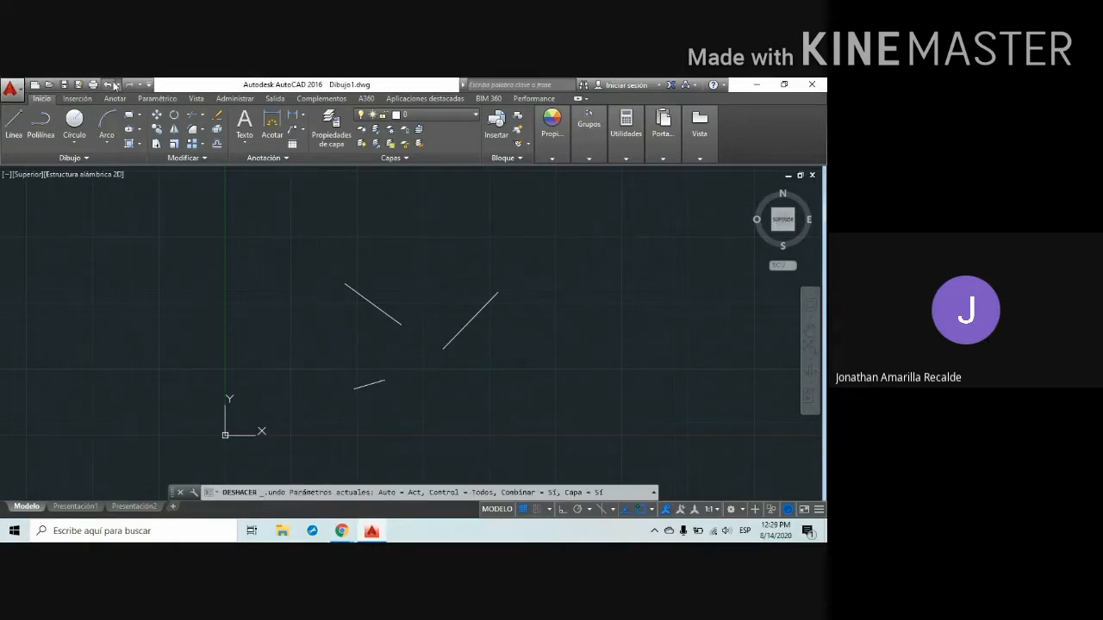
Offset the original long line by 15 units toward its upper-right side, with the erase-source option (Borrar) set to No
{"action": "left_click", "coordinate": [218, 145]}
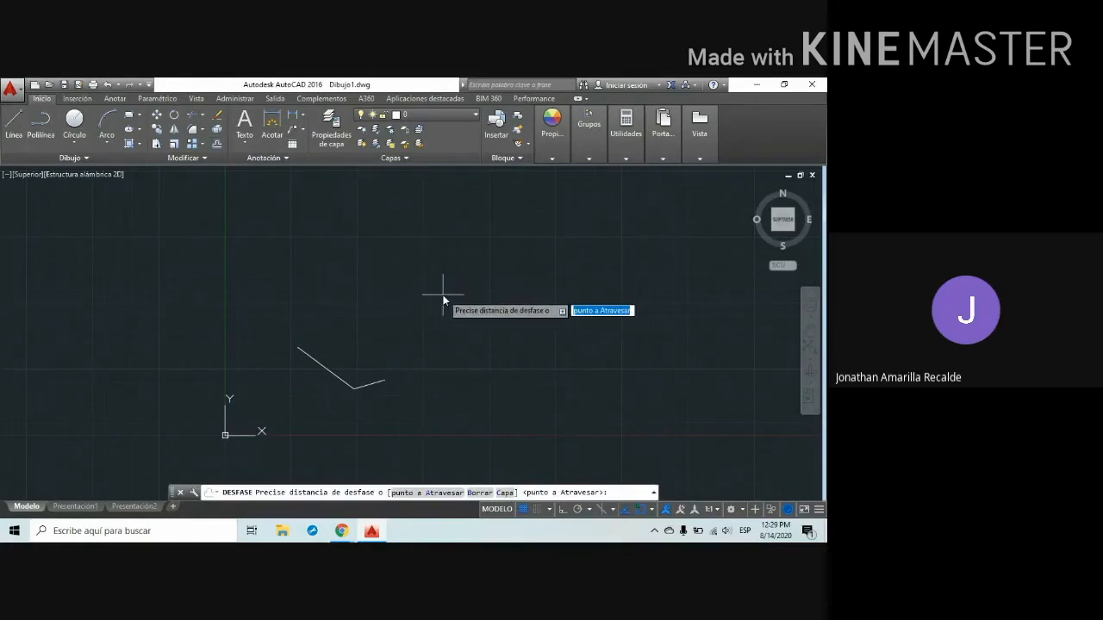
{"action": "type", "text": "8"}
{"action": "key", "text": "Return"}
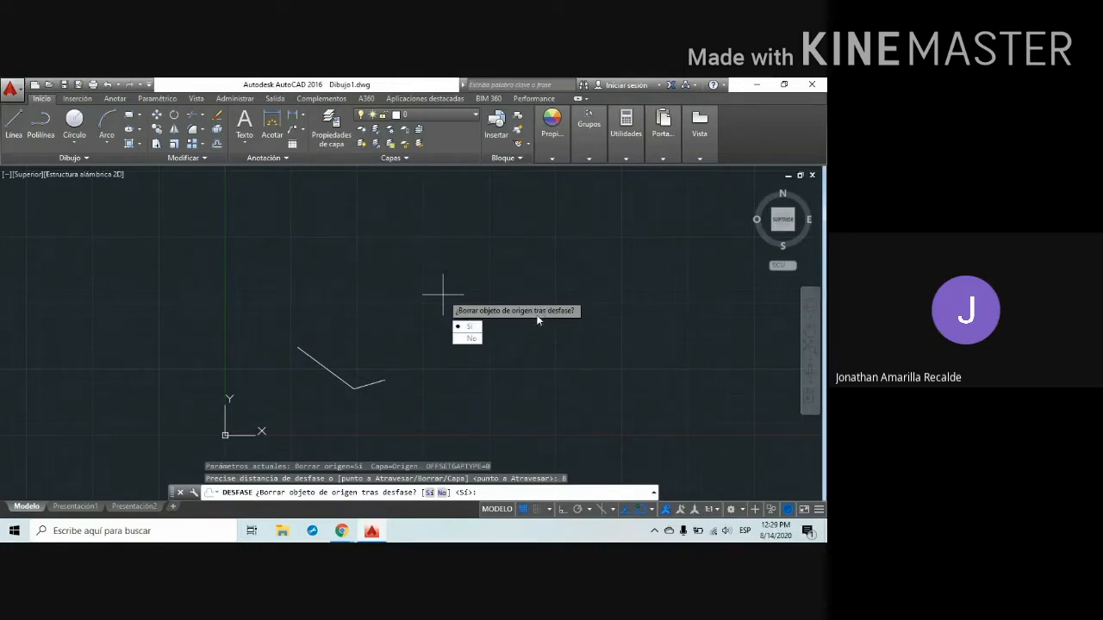
{"action": "left_click", "coordinate": [473, 338]}
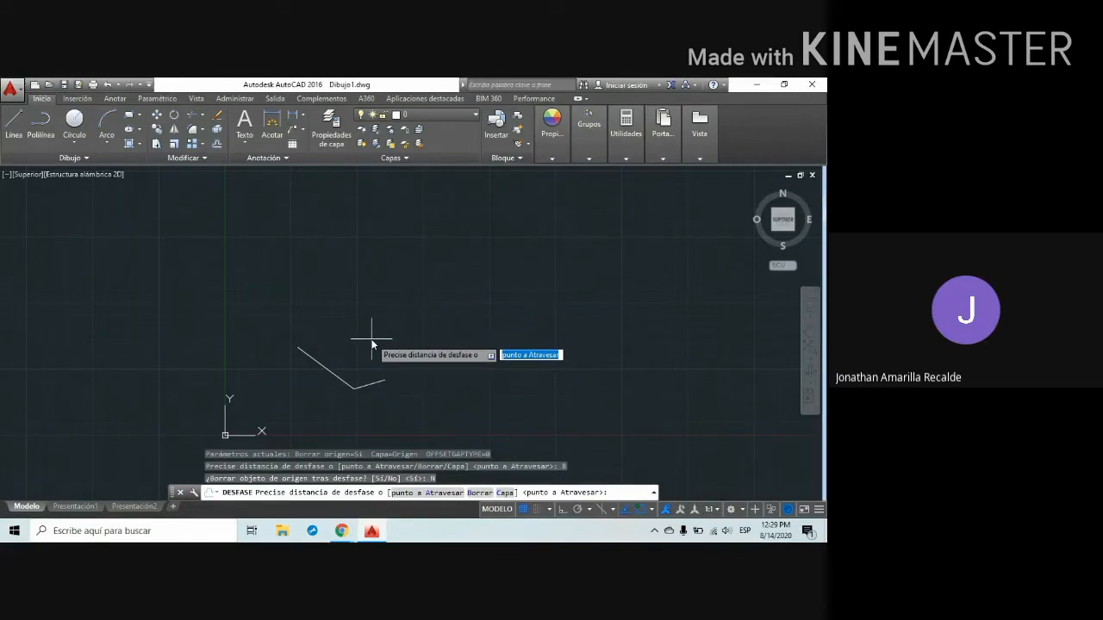
{"action": "type", "text": "15"}
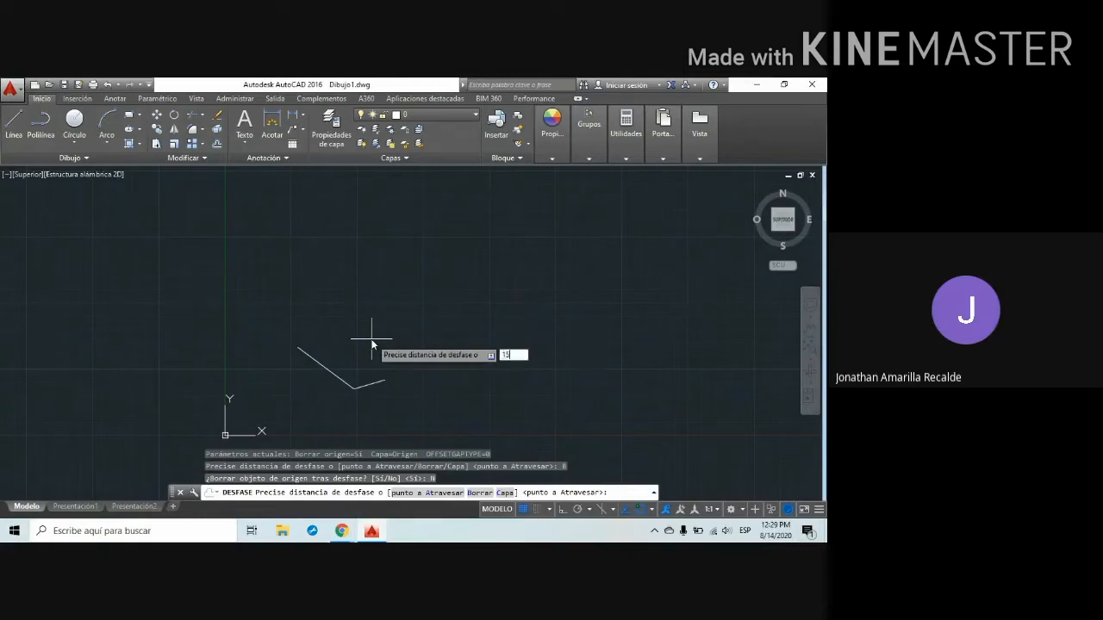
{"action": "key", "text": "Return"}
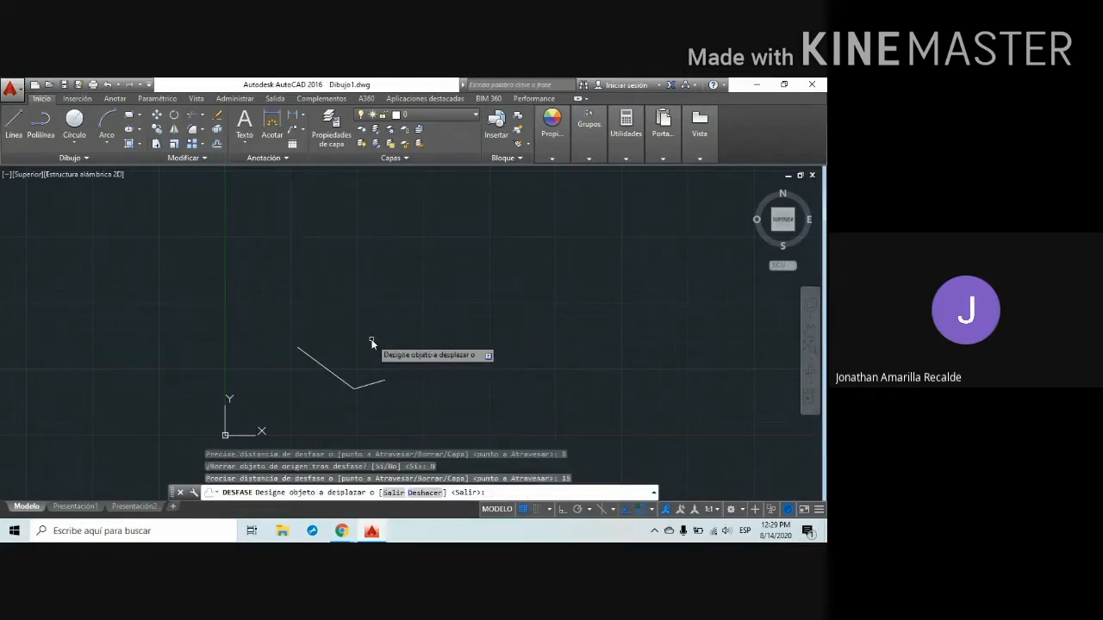
{"action": "left_click", "coordinate": [328, 370]}
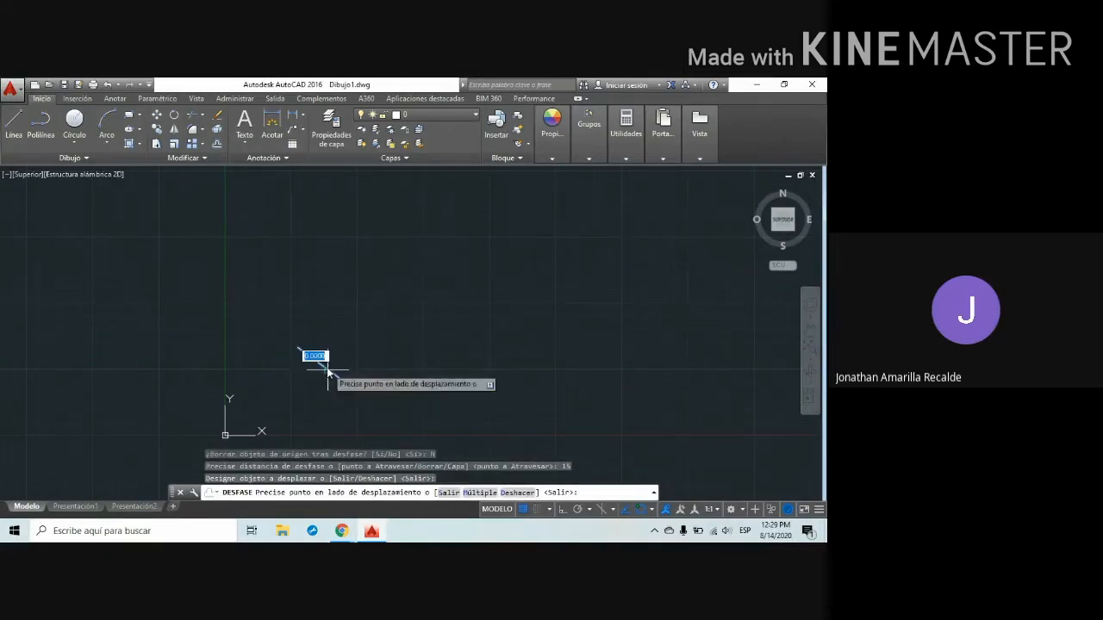
{"action": "left_click", "coordinate": [381, 330]}
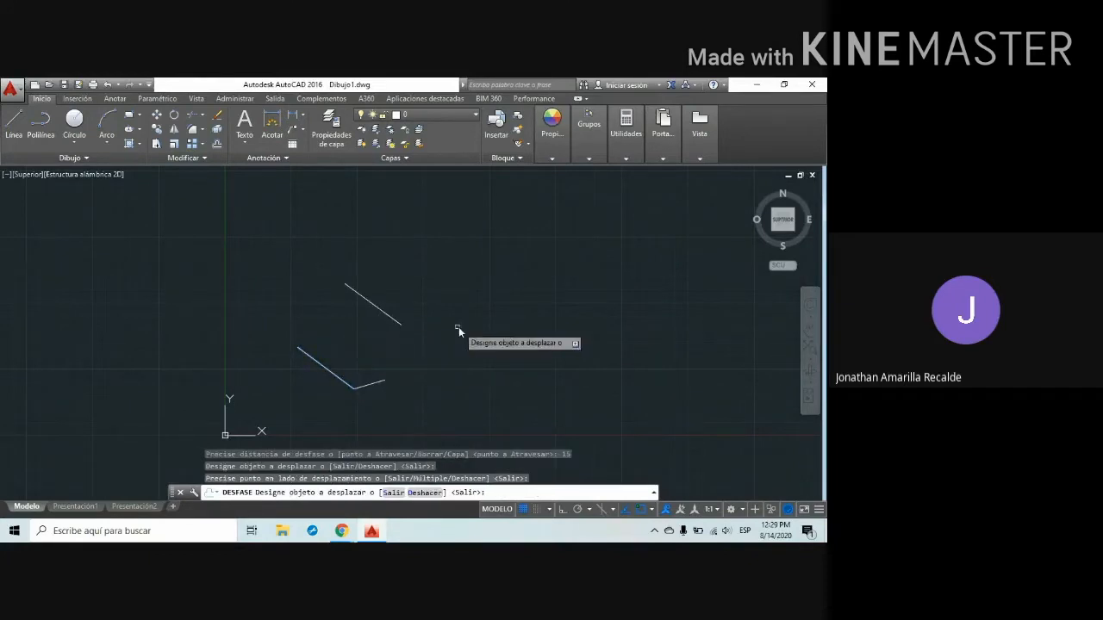
{"action": "key", "text": "Escape"}
Open the list of layers for choosing the current layer
{"action": "scroll", "coordinate": [366, 380], "scroll_direction": "up", "scroll_amount": 2}
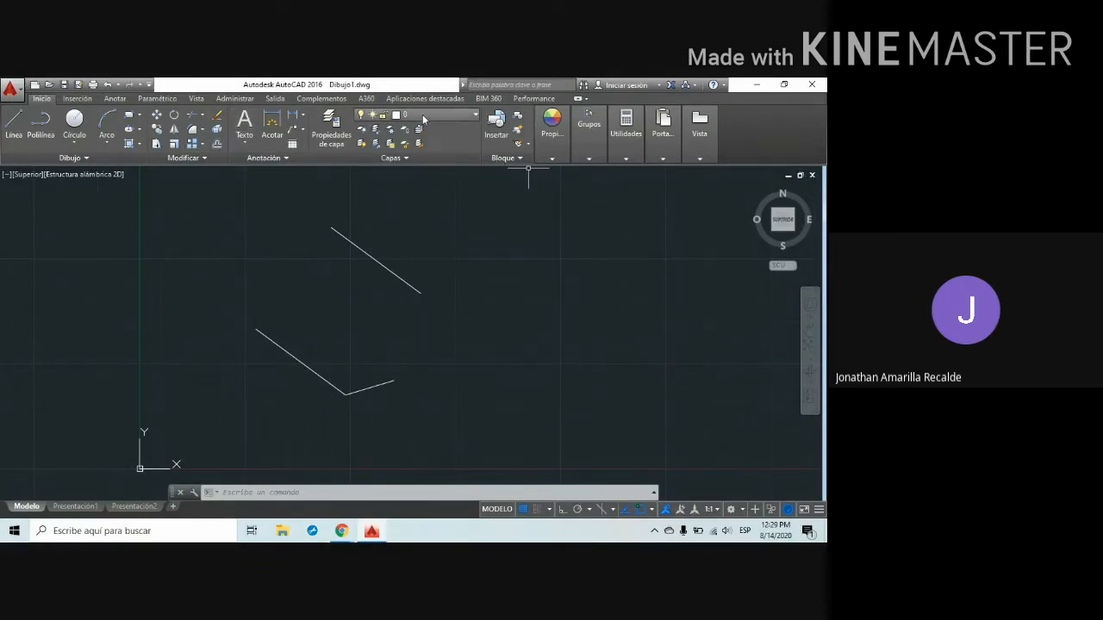
{"action": "left_click", "coordinate": [474, 118]}
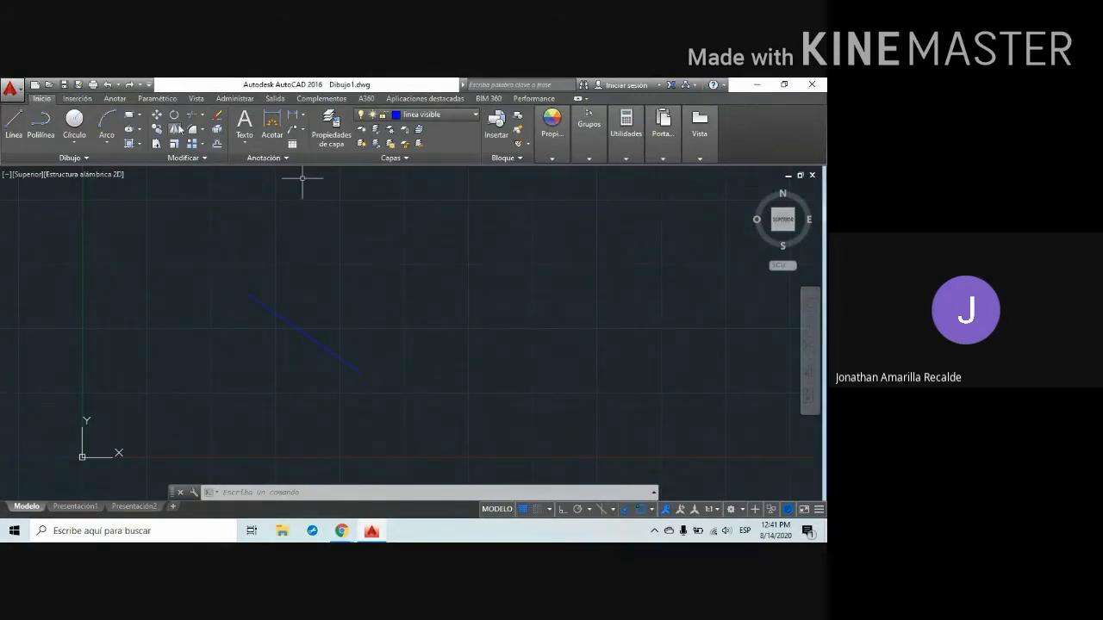
Offset the blue line by 15 units toward its upper-right side, with the layer option (Capa) set to Origen
{"action": "left_click", "coordinate": [217, 144]}
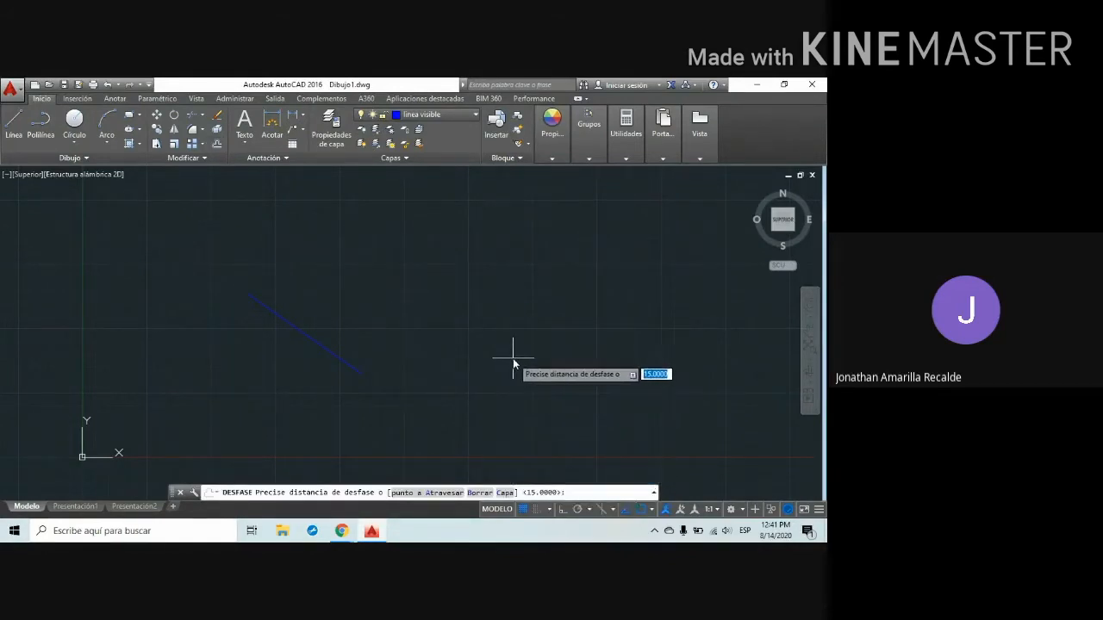
{"action": "type", "text": "C"}
{"action": "key", "text": "Return"}
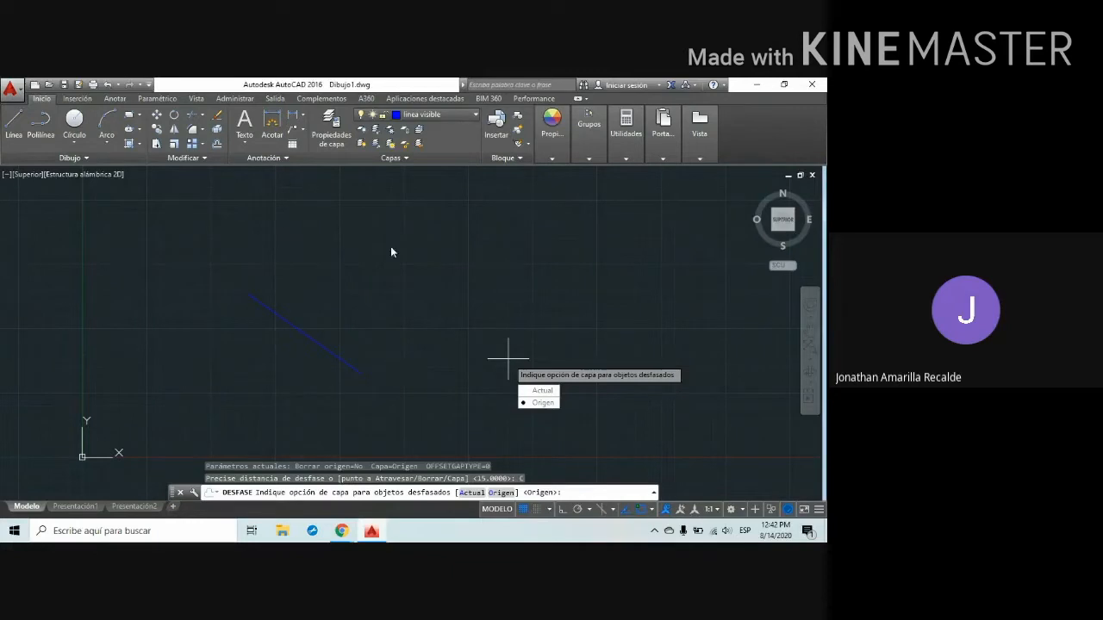
{"action": "left_click", "coordinate": [540, 403]}
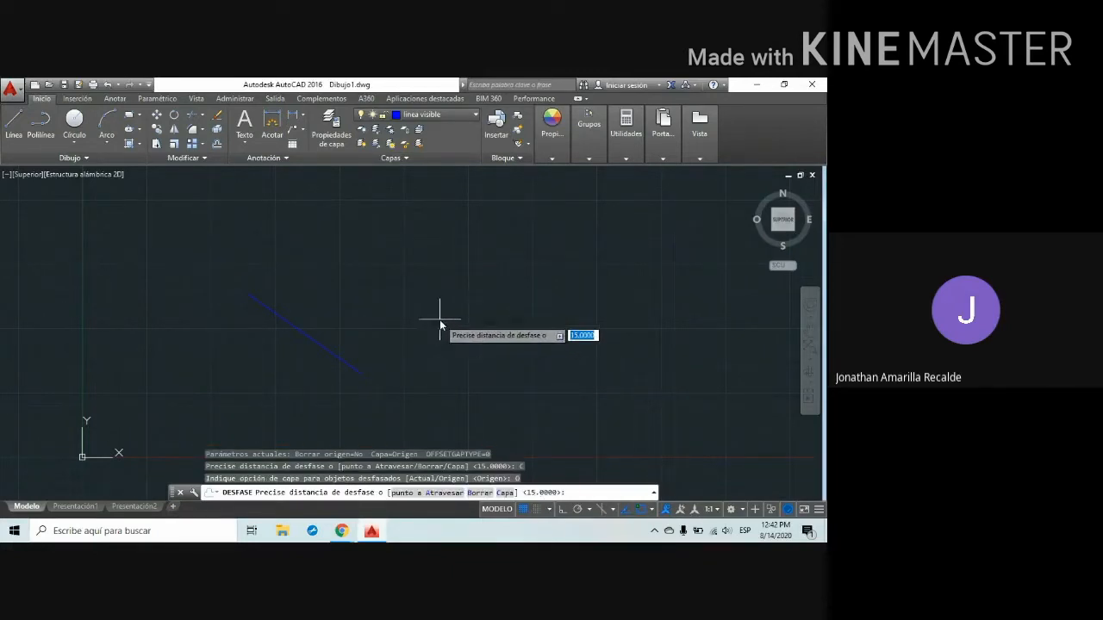
{"action": "key", "text": "Return"}
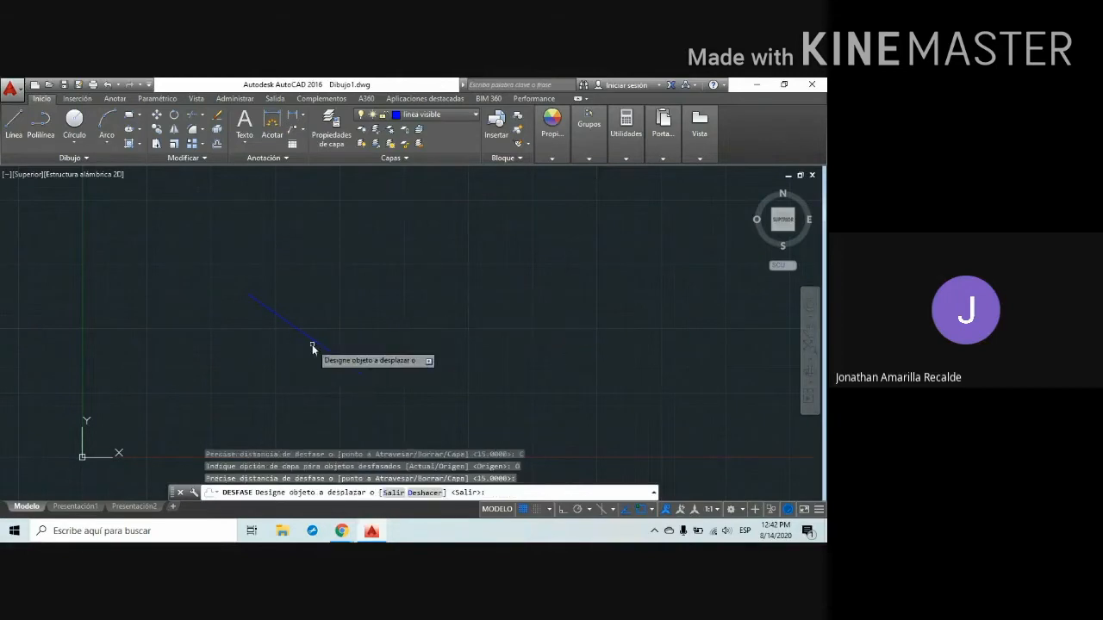
{"action": "left_click", "coordinate": [313, 342]}
{"action": "left_click", "coordinate": [385, 288]}
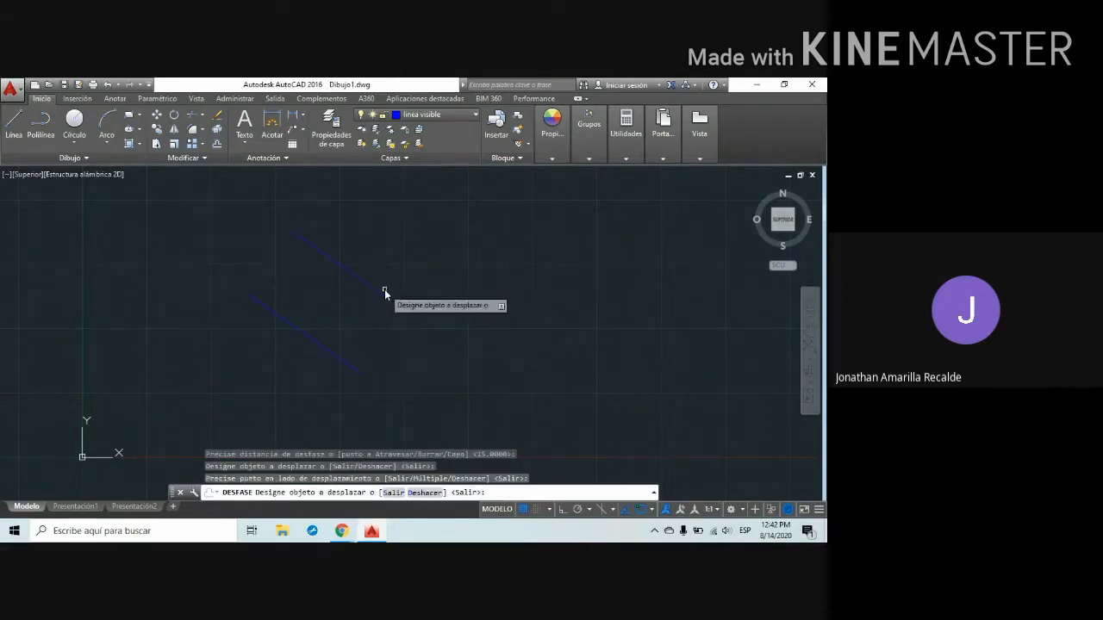
Make layer 0 the current layer
{"action": "left_click", "coordinate": [459, 115]}
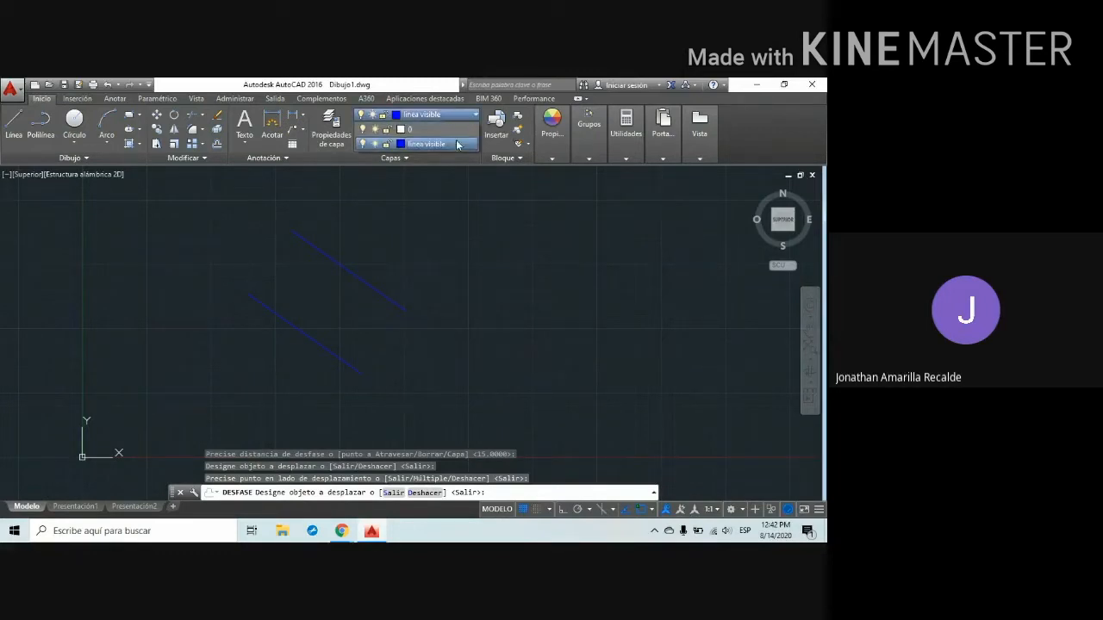
{"action": "left_click", "coordinate": [448, 130]}
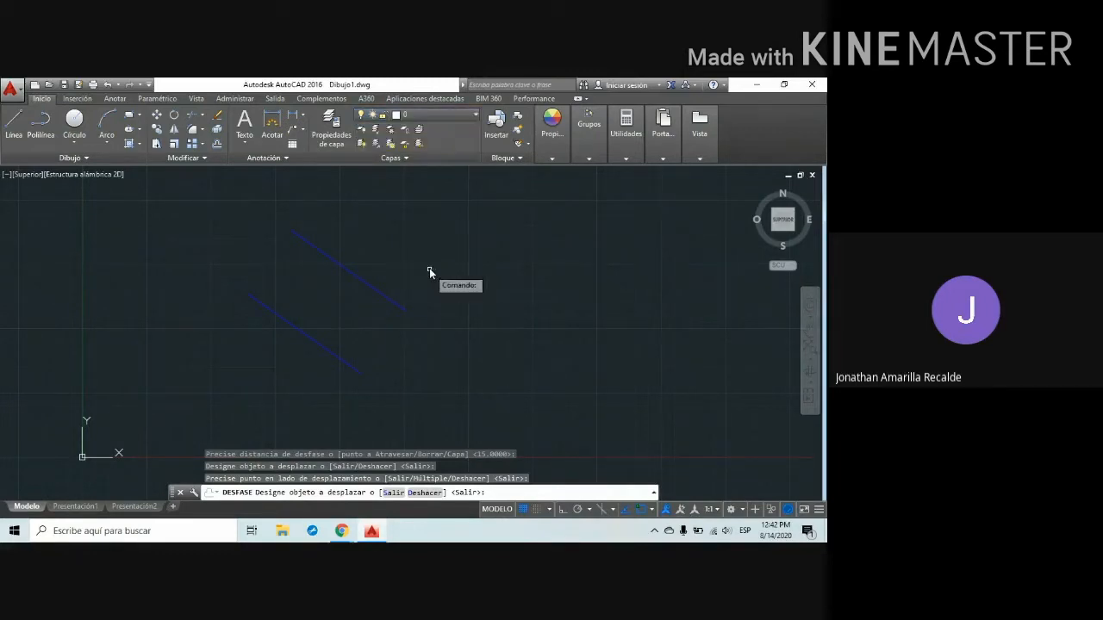
{"action": "scroll", "coordinate": [441, 269], "scroll_direction": "up", "scroll_amount": 2}
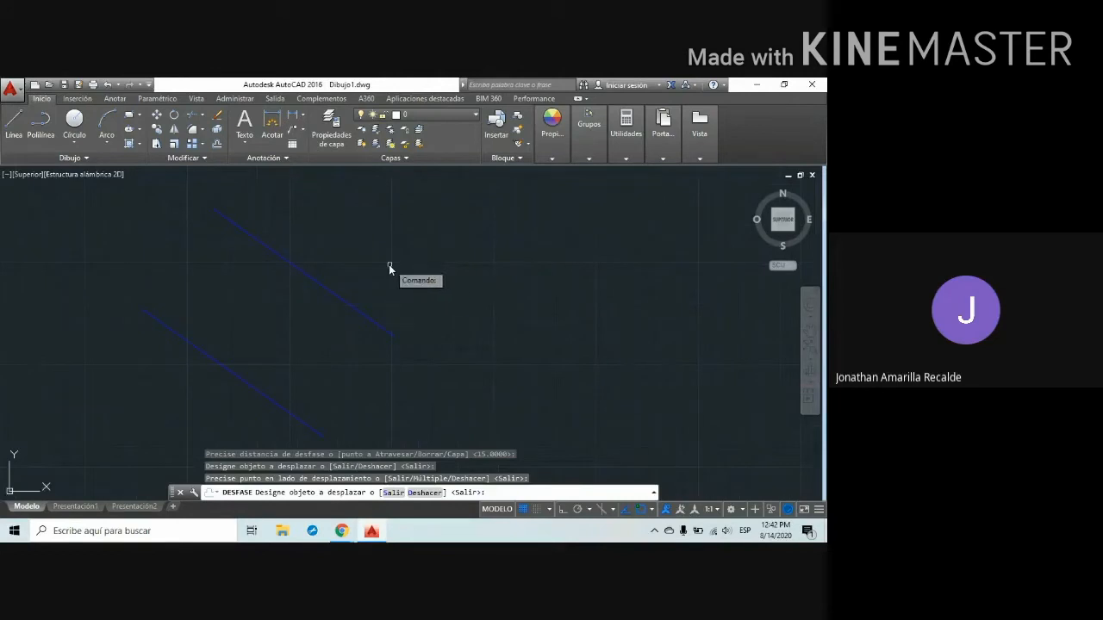
{"action": "scroll", "coordinate": [302, 337], "scroll_direction": "down", "scroll_amount": 2}
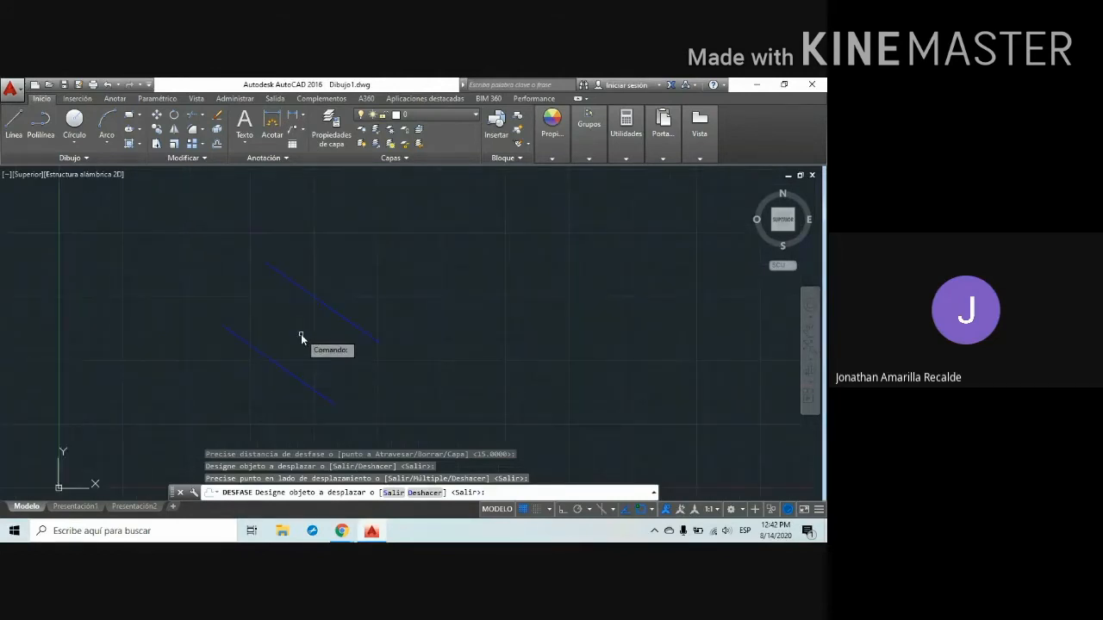
Offset the lower blue line by 15 units toward its lower-left side, with the layer option (Capa) set to Actual
{"action": "left_click", "coordinate": [216, 143]}
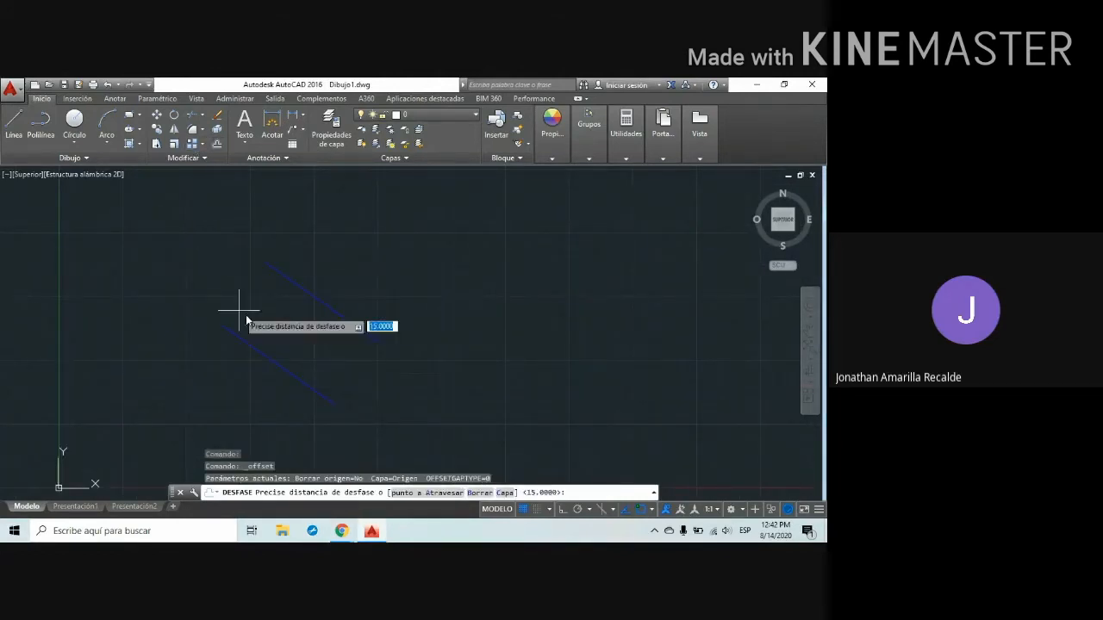
{"action": "scroll", "coordinate": [262, 359], "scroll_direction": "down", "scroll_amount": 2}
{"action": "scroll", "coordinate": [265, 355], "scroll_direction": "up", "scroll_amount": 3}
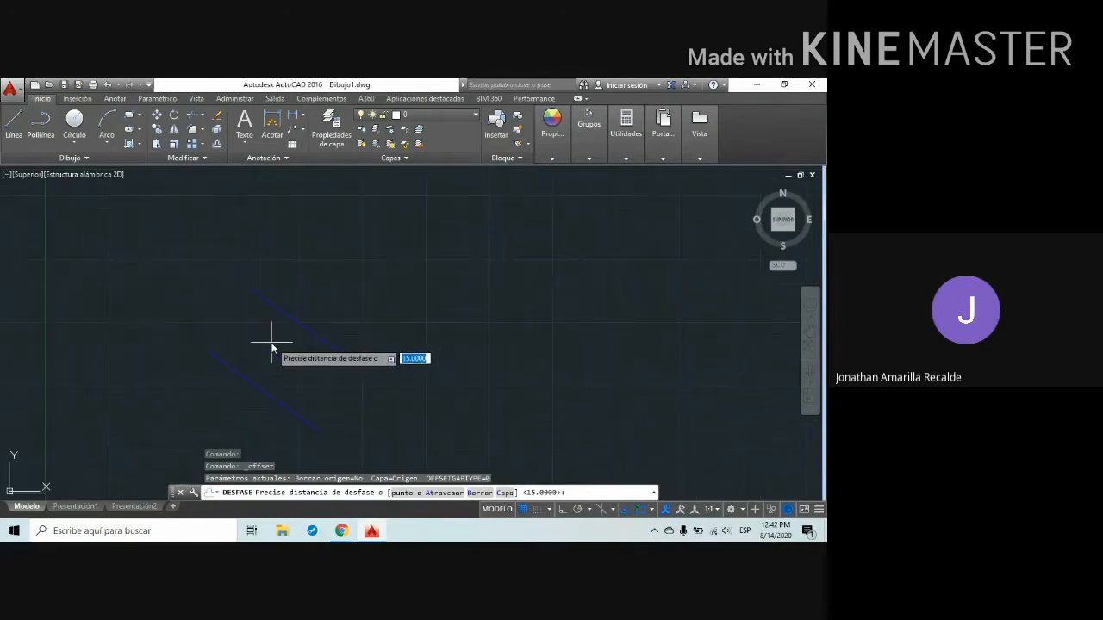
{"action": "middle_click_drag", "start_coordinate": [271, 343], "coordinate": [340, 249]}
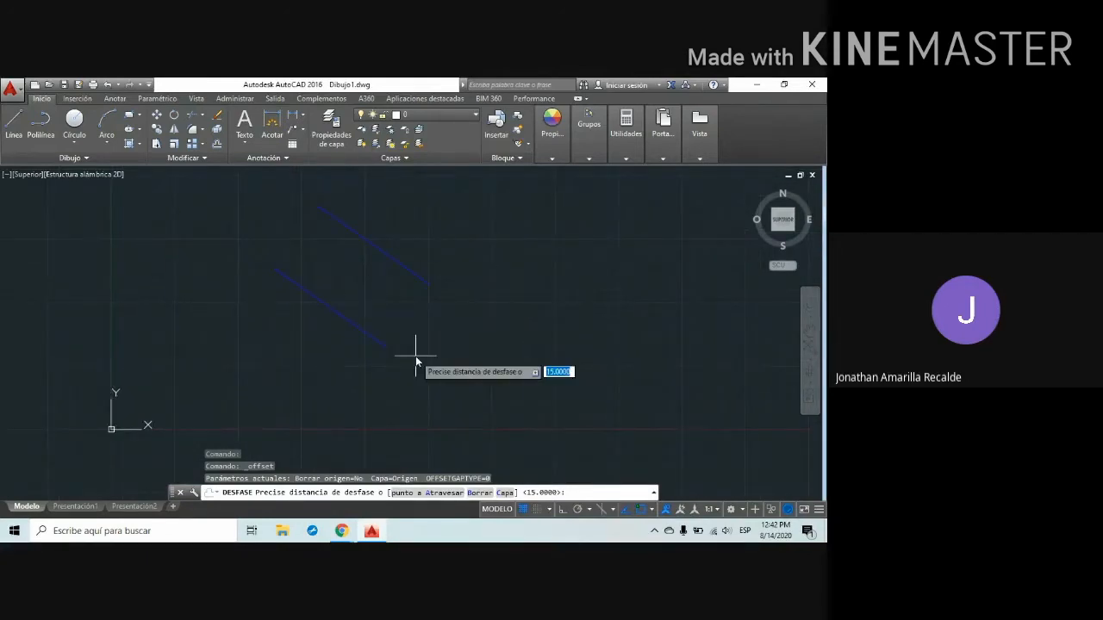
{"action": "type", "text": "c"}
{"action": "key", "text": "Return"}
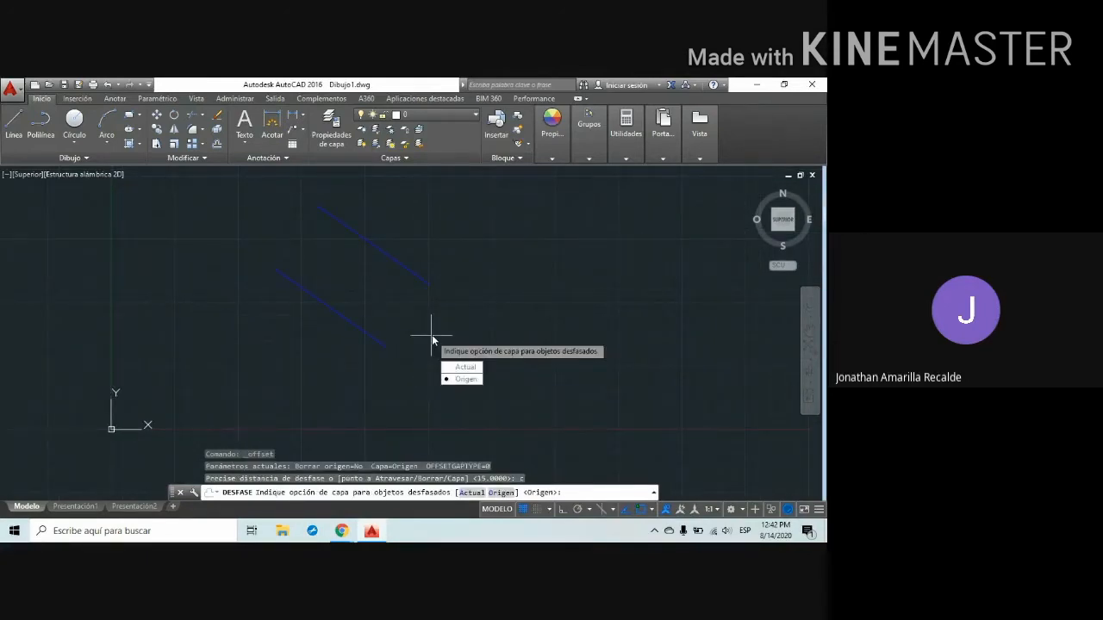
{"action": "left_click", "coordinate": [462, 368]}
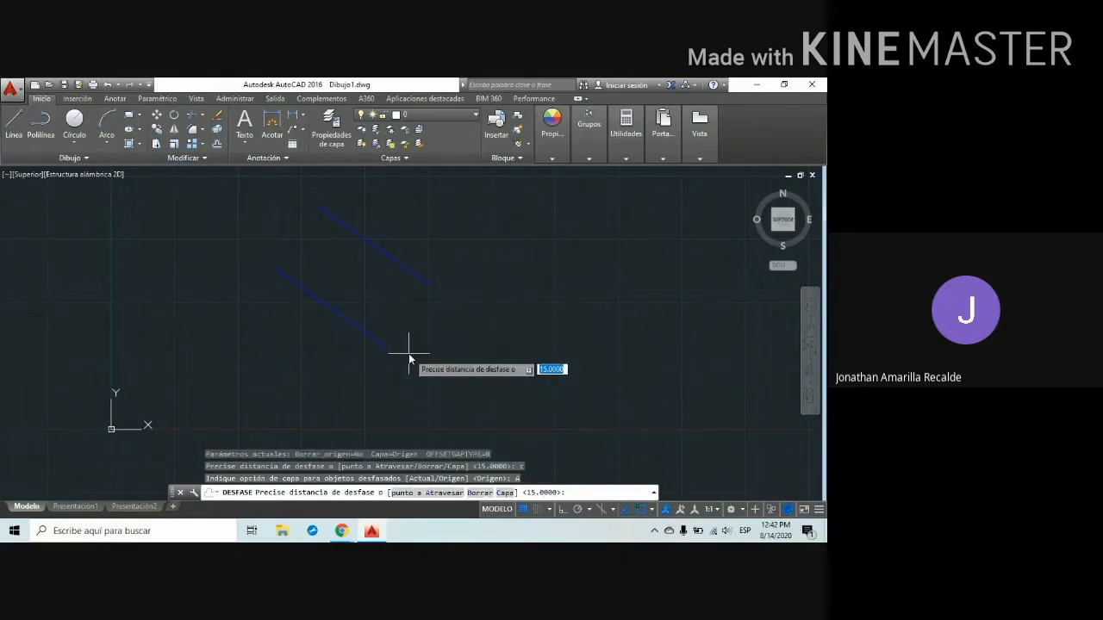
{"action": "key", "text": "Return"}
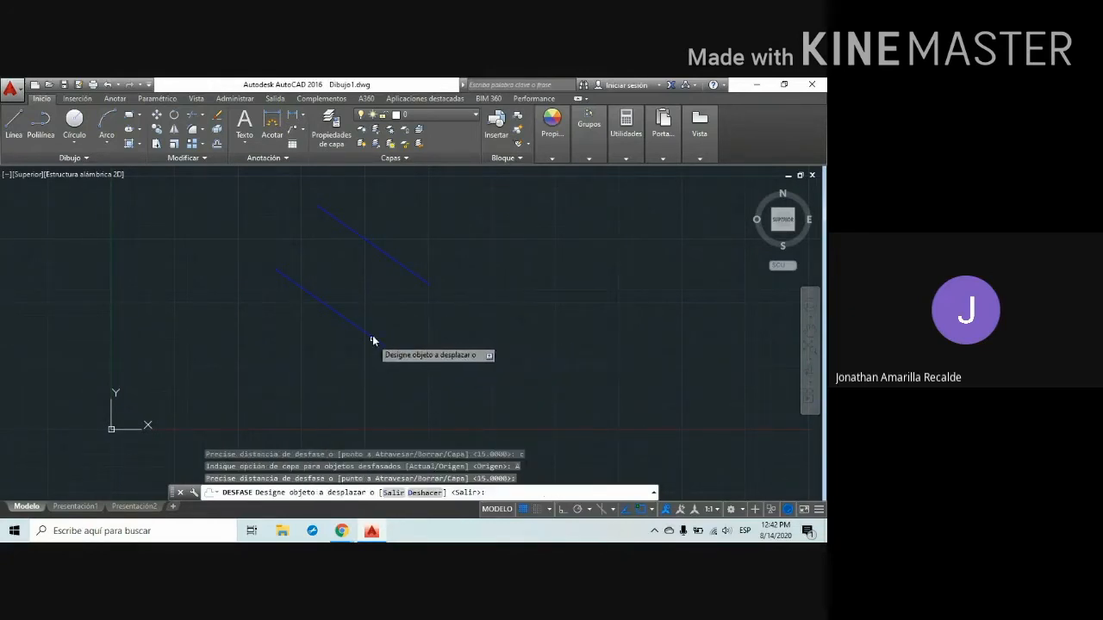
{"action": "left_click", "coordinate": [364, 334]}
{"action": "left_click", "coordinate": [348, 356]}
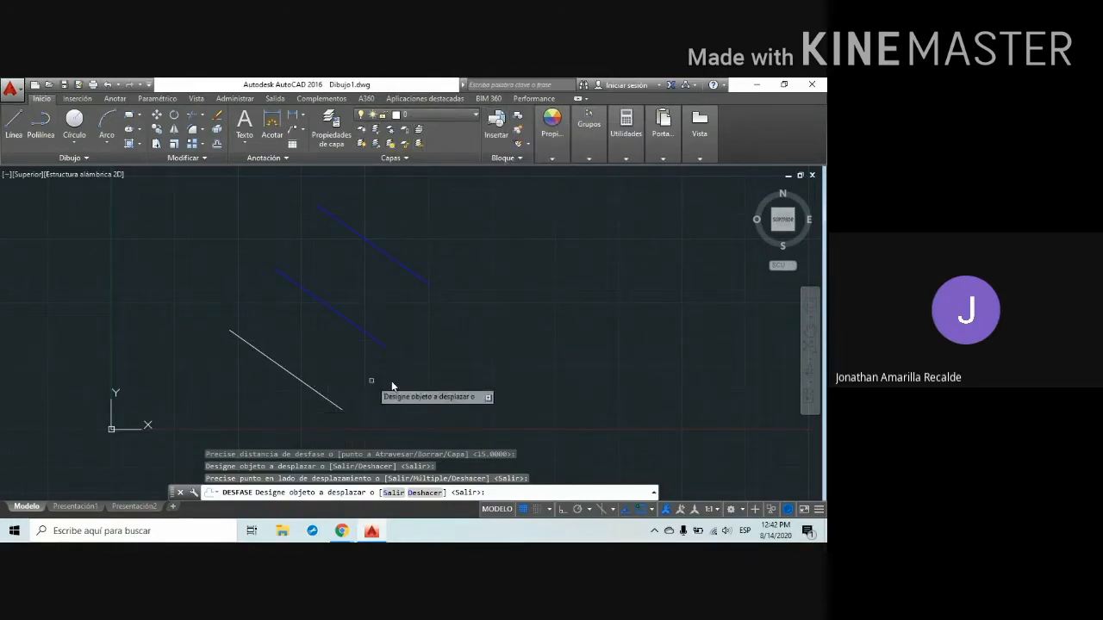
{"action": "scroll", "coordinate": [435, 383], "scroll_direction": "down", "scroll_amount": 2}
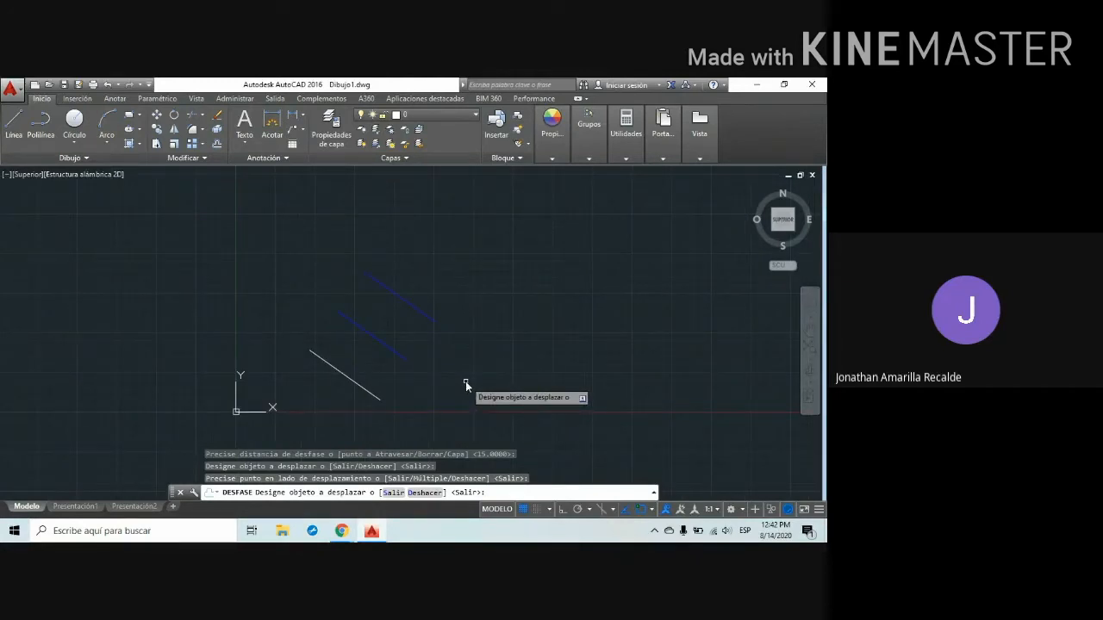
{"action": "key", "text": "Escape"}
Erase all three parallel lines from the drawing
{"action": "left_click", "coordinate": [551, 438]}
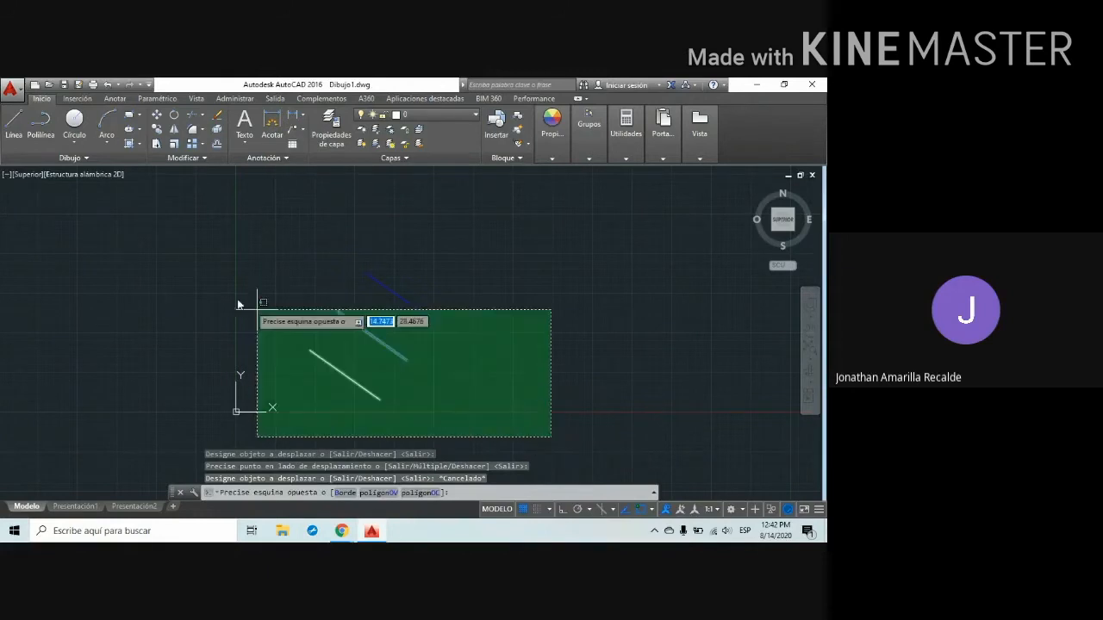
{"action": "left_click", "coordinate": [281, 250]}
{"action": "key", "text": "Delete"}
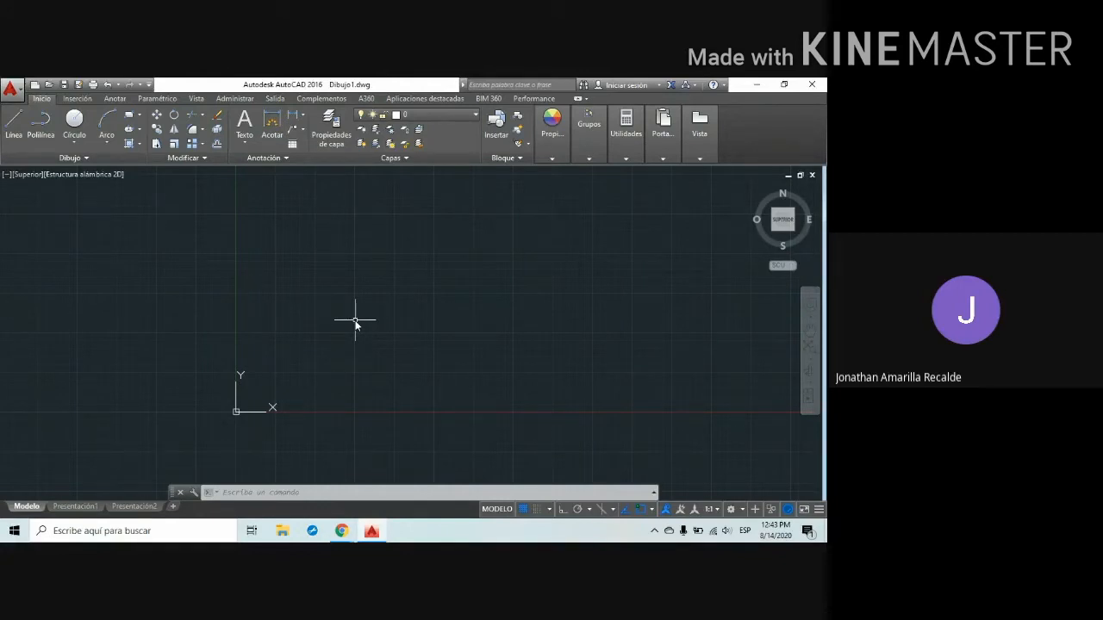
Draw a single long, roughly horizontal line across the middle of the empty drawing area
{"action": "left_click", "coordinate": [177, 158]}
{"action": "scroll", "coordinate": [301, 289], "scroll_direction": "down", "scroll_amount": 2}
{"action": "scroll", "coordinate": [298, 289], "scroll_direction": "up", "scroll_amount": 4}
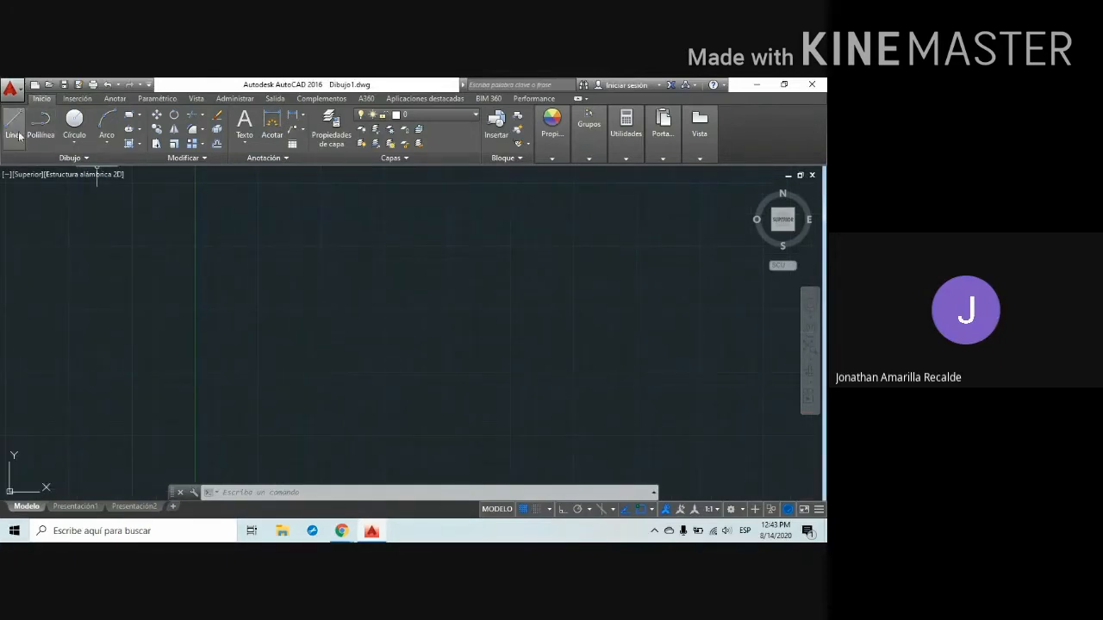
{"action": "left_click", "coordinate": [14, 125]}
{"action": "left_click", "coordinate": [278, 293]}
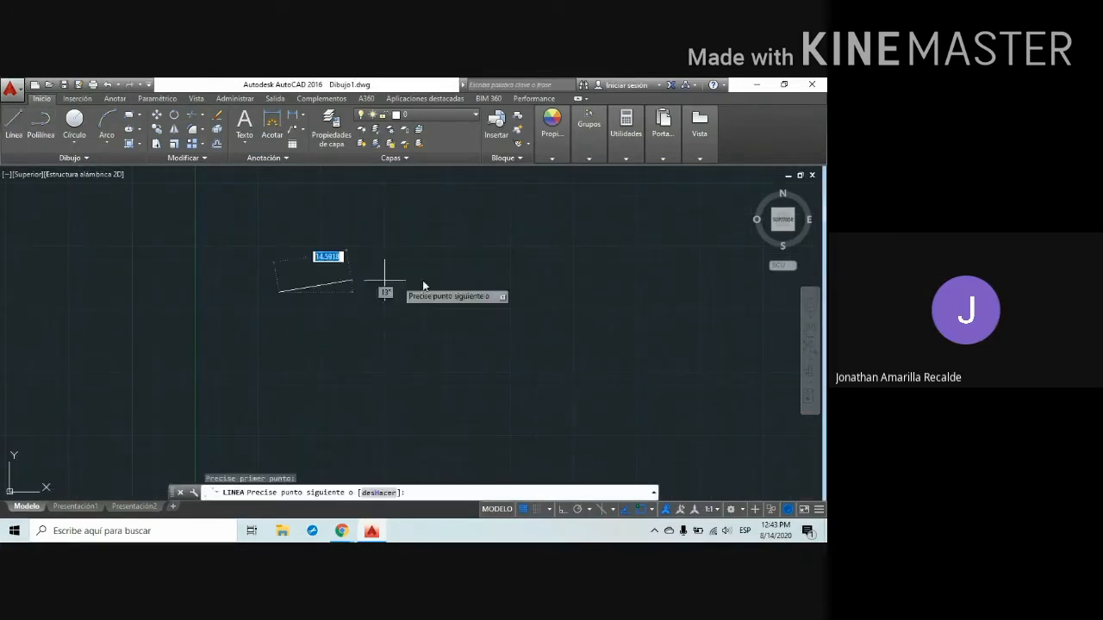
{"action": "left_click", "coordinate": [629, 291]}
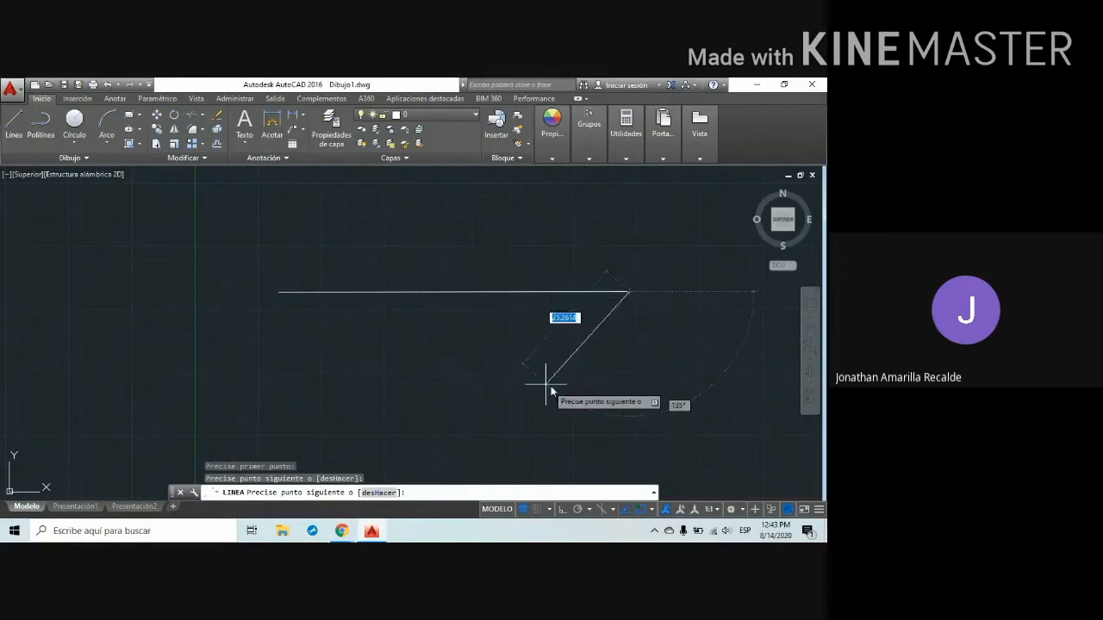
{"action": "key", "text": "Escape"}
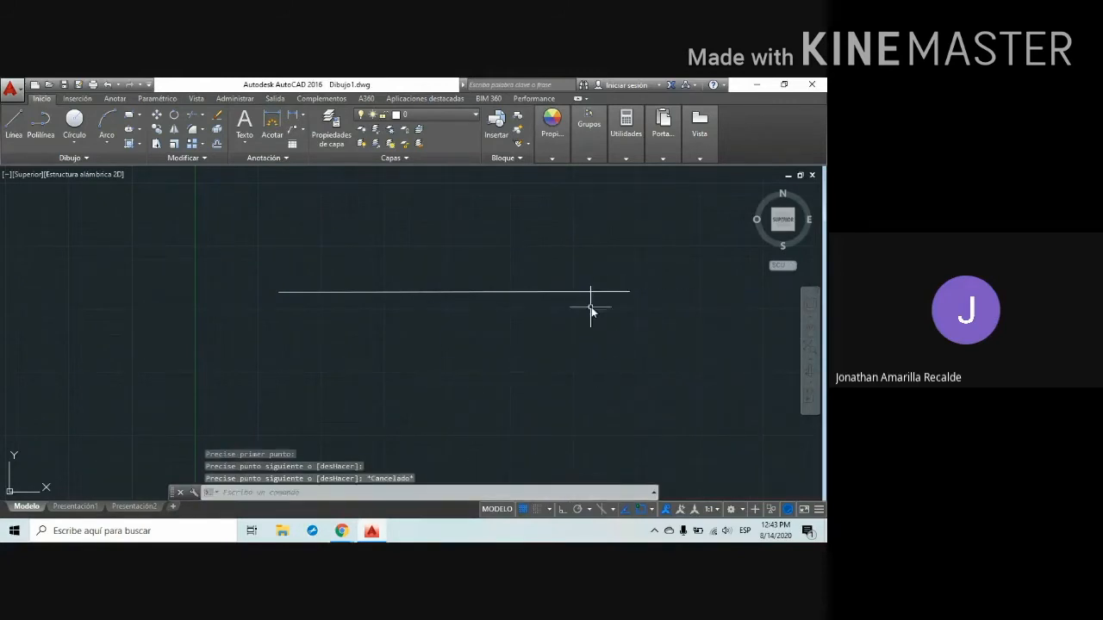
Break the horizontal line at a single point near its middle with the break-at-point command (Partir en un punto)
{"action": "scroll", "coordinate": [586, 295], "scroll_direction": "up", "scroll_amount": 2}
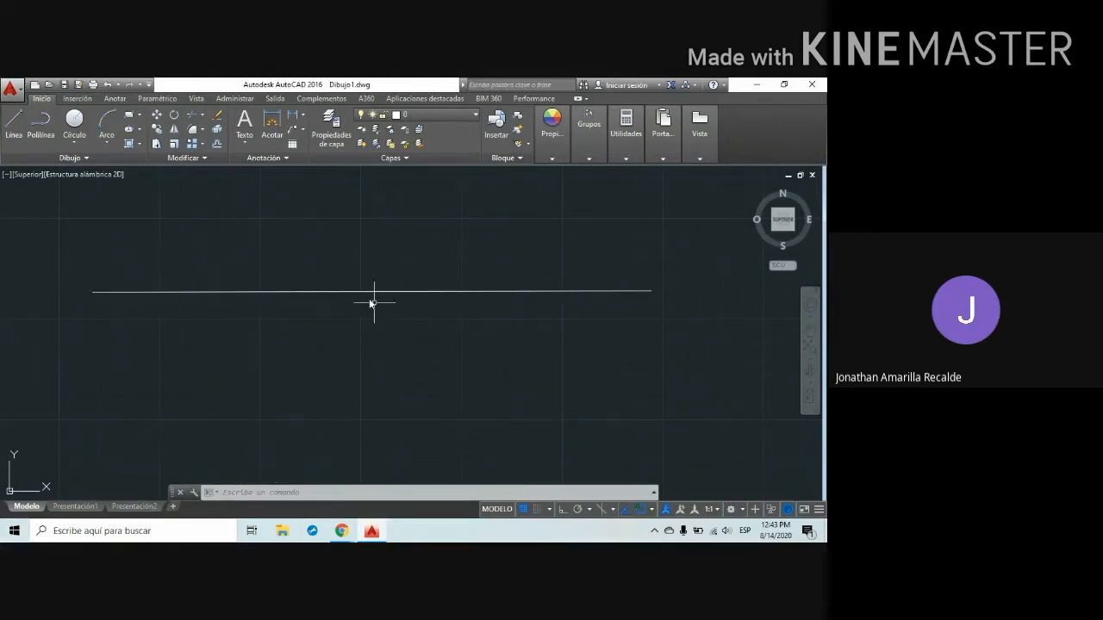
{"action": "left_click", "coordinate": [202, 158]}
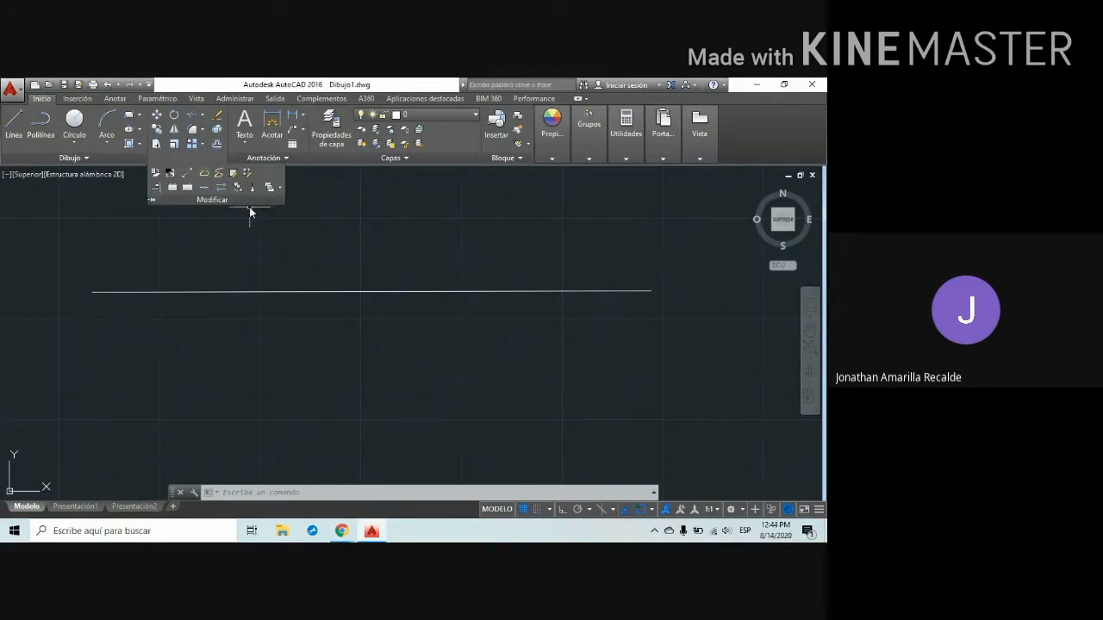
{"action": "left_click", "coordinate": [188, 162]}
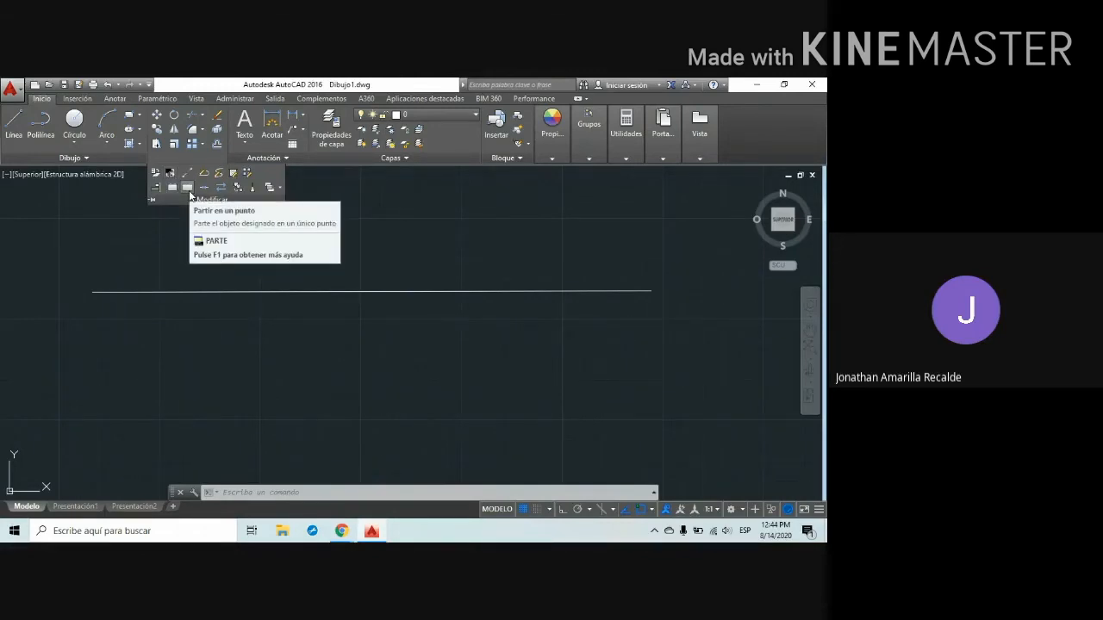
{"action": "left_click", "coordinate": [191, 195]}
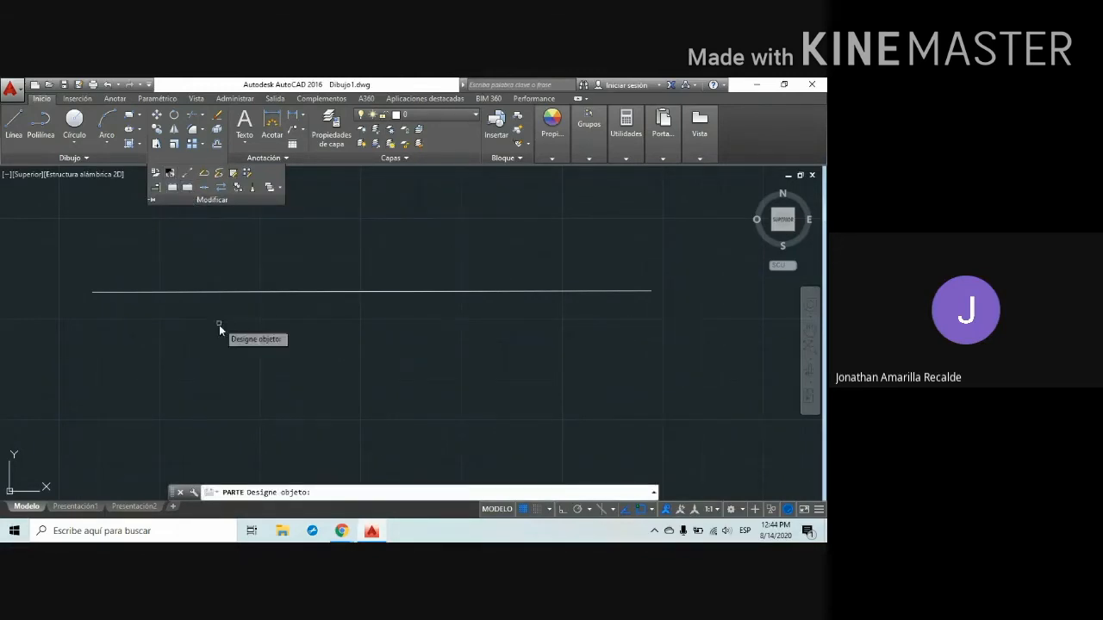
{"action": "left_click", "coordinate": [361, 291]}
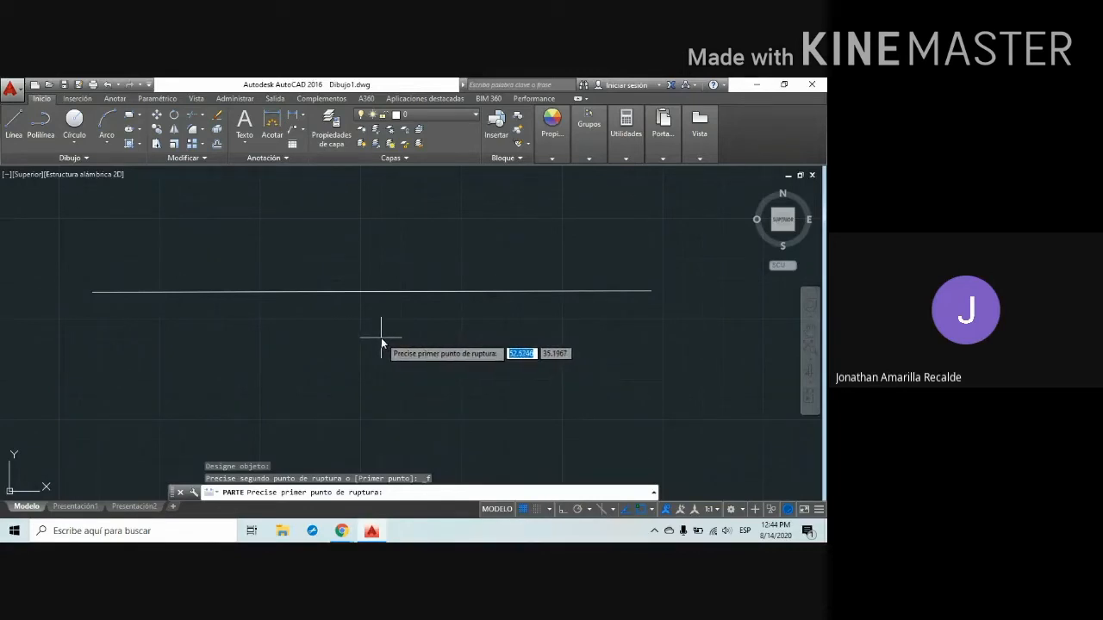
{"action": "left_click", "coordinate": [369, 291]}
{"action": "type", "text": "@"}
{"action": "key", "text": "Return"}
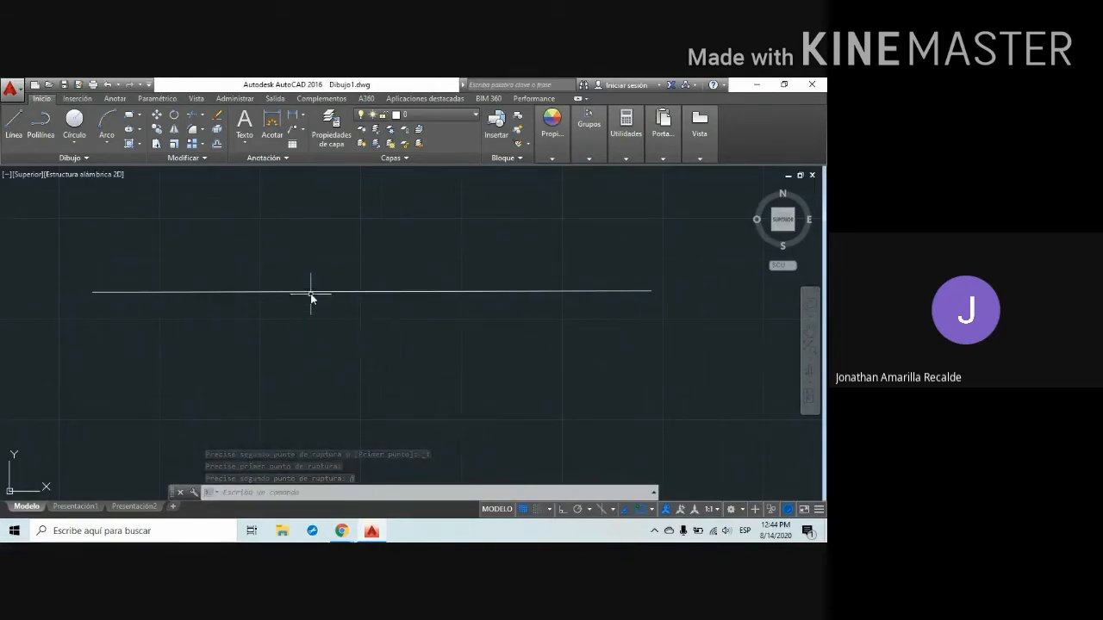
Move the right-hand segment of the broken line to the blue layer "linea visible" and clear the selection
{"action": "left_click", "coordinate": [459, 293]}
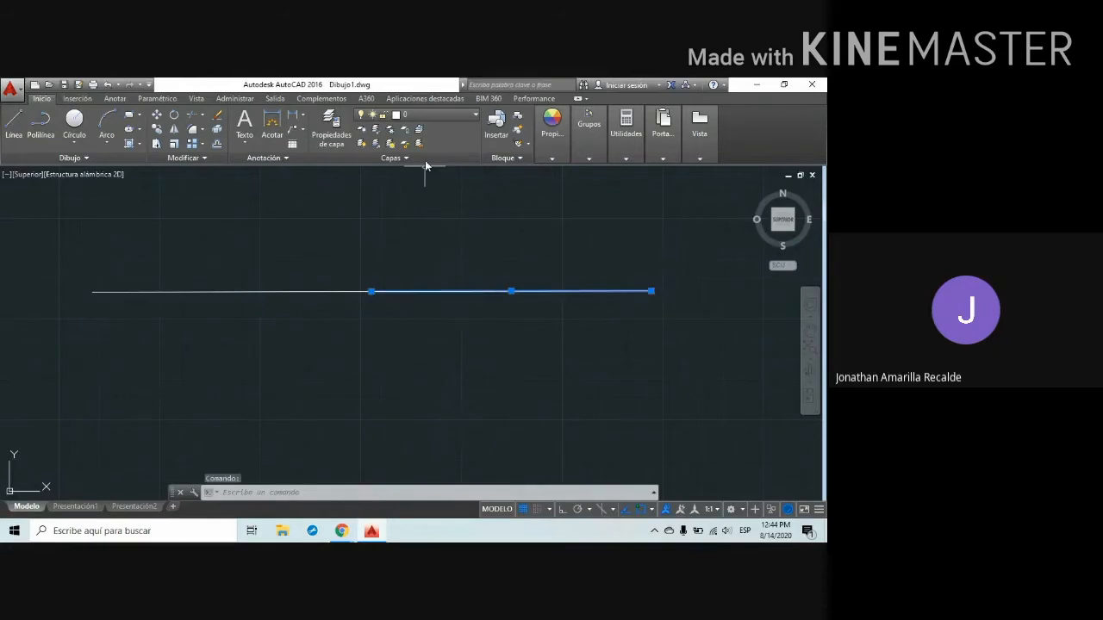
{"action": "left_click", "coordinate": [462, 119]}
{"action": "left_click", "coordinate": [447, 144]}
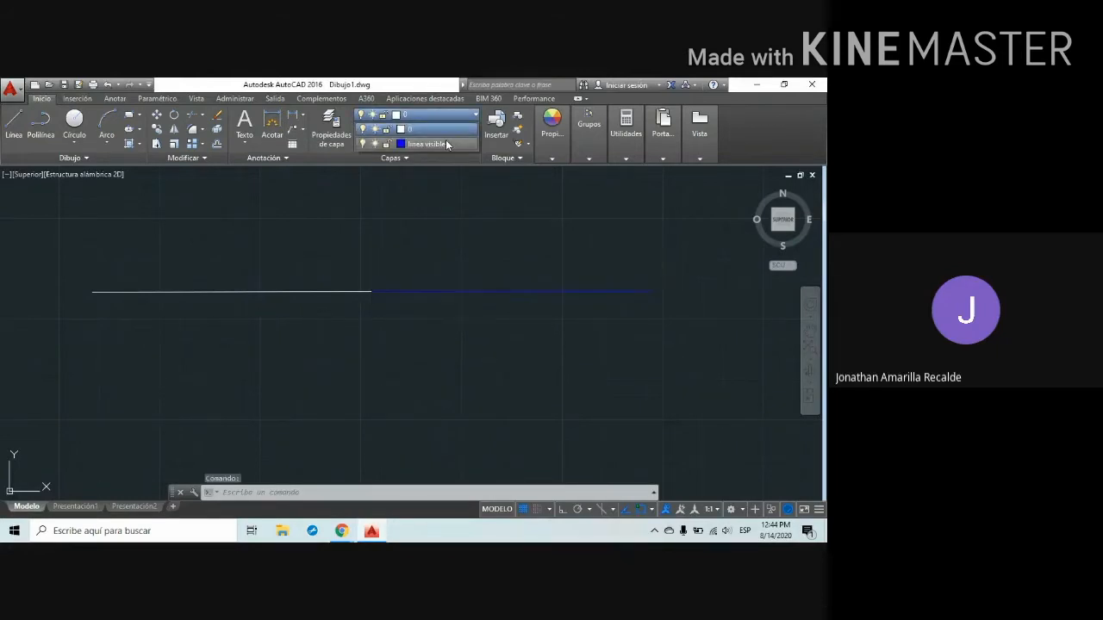
{"action": "key", "text": "Escape"}
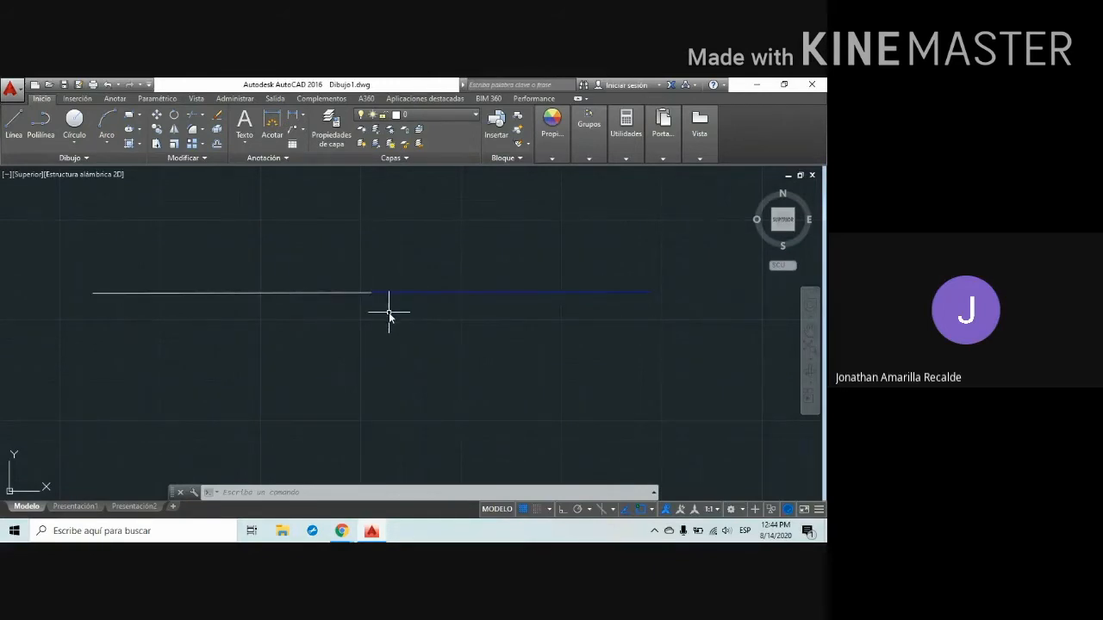
Examine the point where the white and blue segments of the broken line meet
{"action": "scroll", "coordinate": [389, 312], "scroll_direction": "down", "scroll_amount": 4}
{"action": "scroll", "coordinate": [389, 306], "scroll_direction": "up", "scroll_amount": 4}
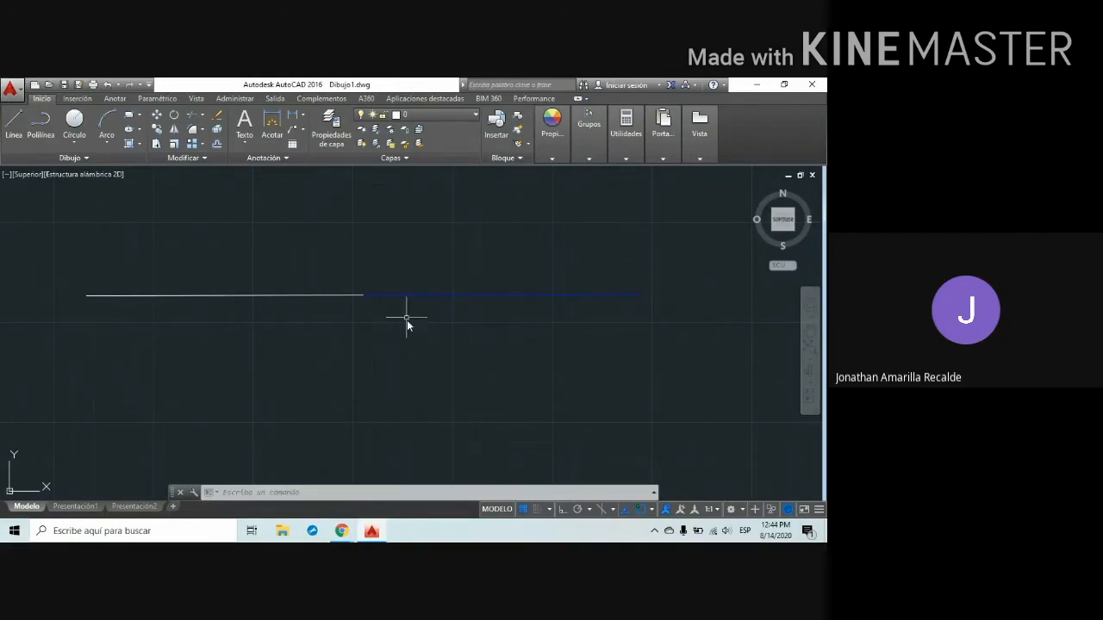
{"action": "scroll", "coordinate": [370, 265], "scroll_direction": "up", "scroll_amount": 1}
{"action": "scroll", "coordinate": [372, 284], "scroll_direction": "down", "scroll_amount": 1}
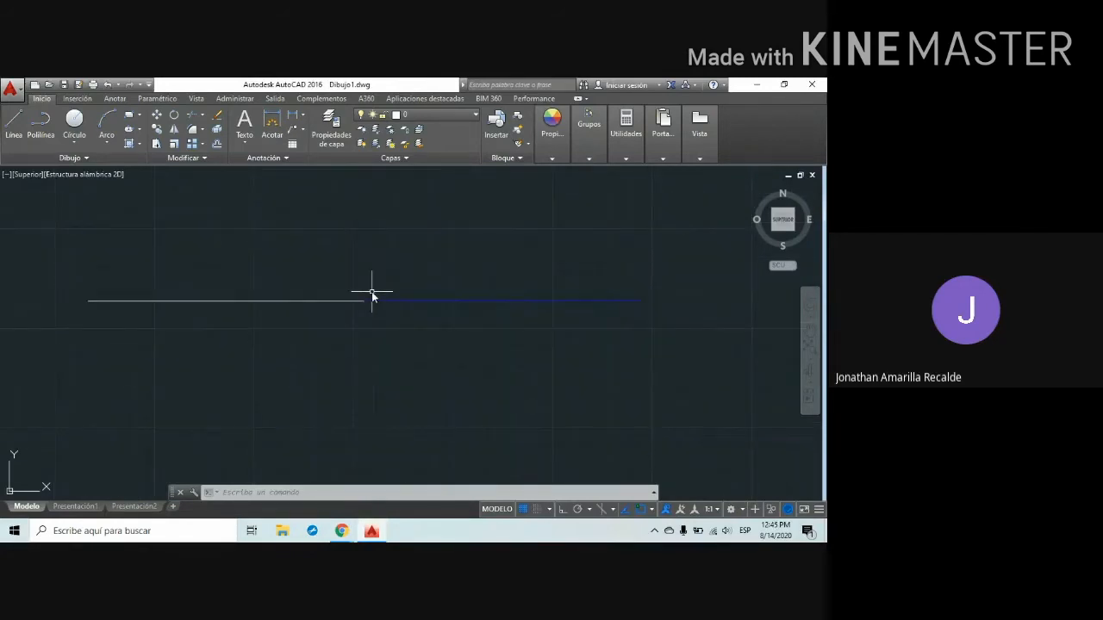
{"action": "scroll", "coordinate": [368, 291], "scroll_direction": "up", "scroll_amount": 1}
{"action": "scroll", "coordinate": [366, 293], "scroll_direction": "down", "scroll_amount": 1}
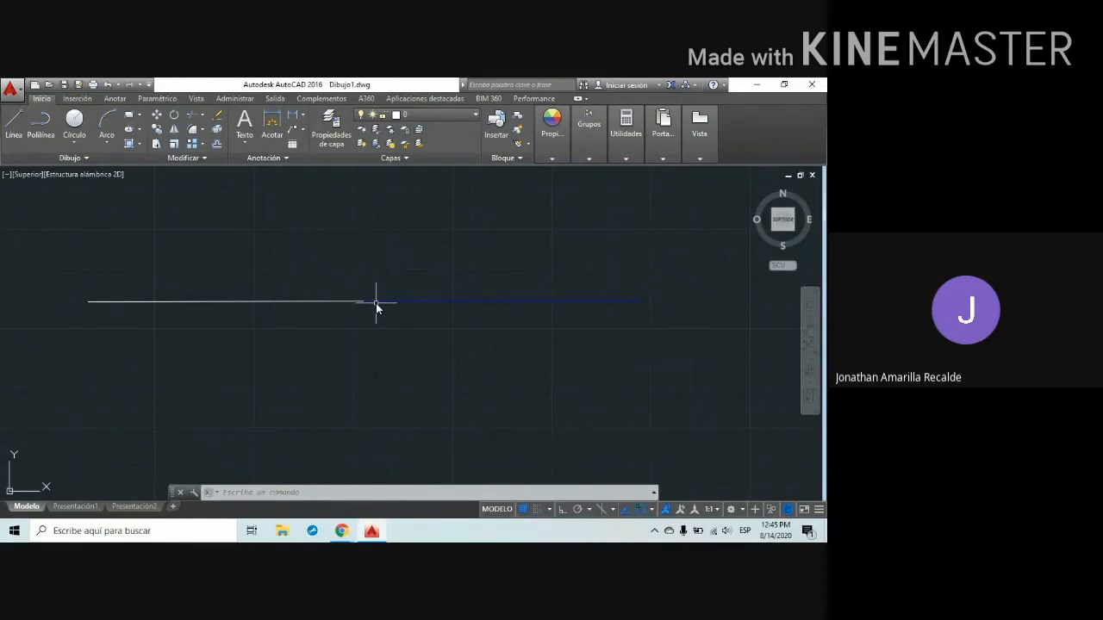
{"action": "left_click", "coordinate": [203, 158]}
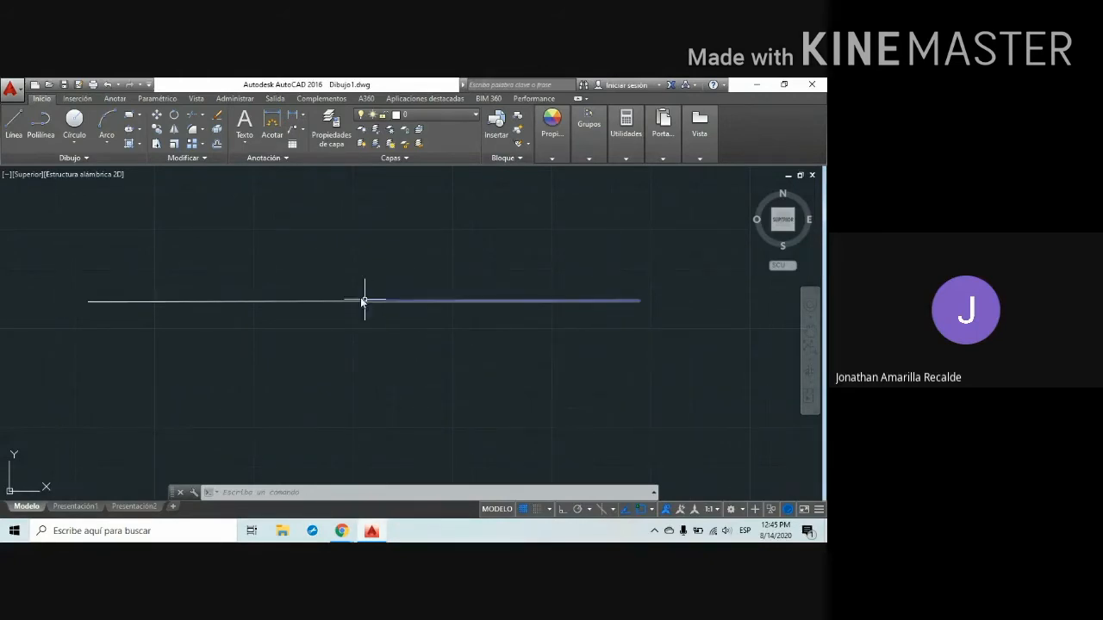
{"action": "scroll", "coordinate": [374, 292], "scroll_direction": "up", "scroll_amount": 2}
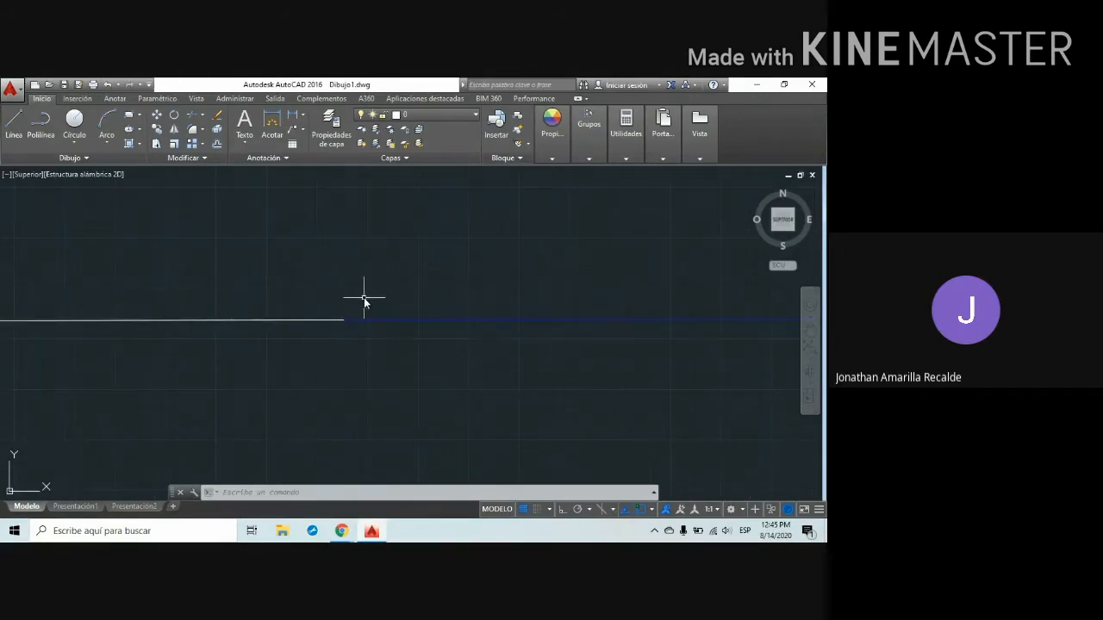
{"action": "scroll", "coordinate": [364, 300], "scroll_direction": "down", "scroll_amount": 2}
{"action": "scroll", "coordinate": [356, 300], "scroll_direction": "up", "scroll_amount": 3}
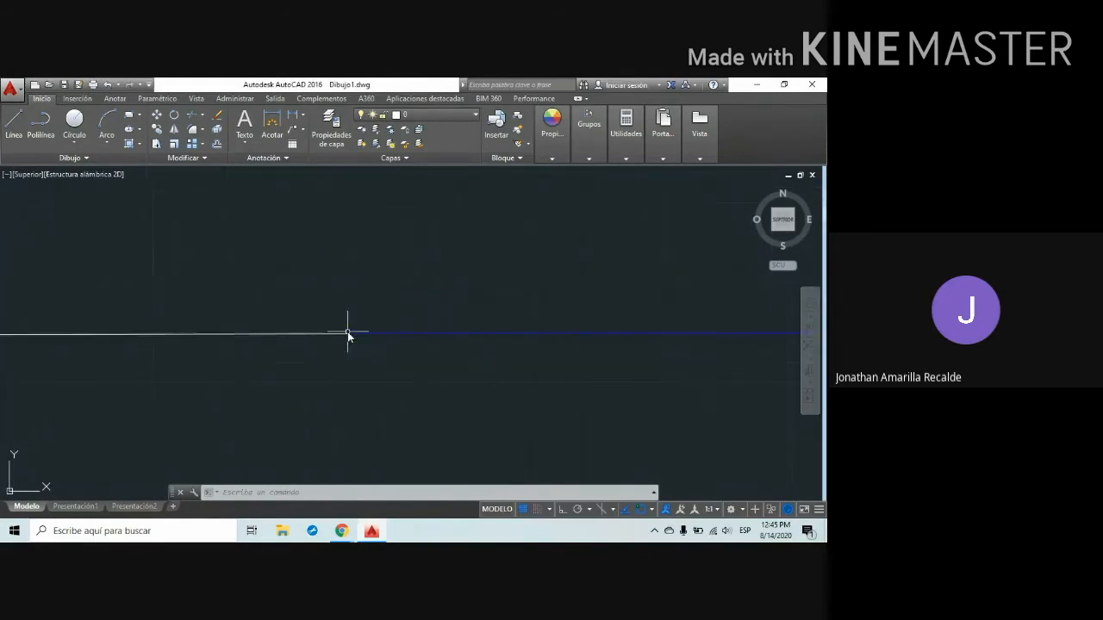
{"action": "scroll", "coordinate": [344, 334], "scroll_direction": "down", "scroll_amount": 1}
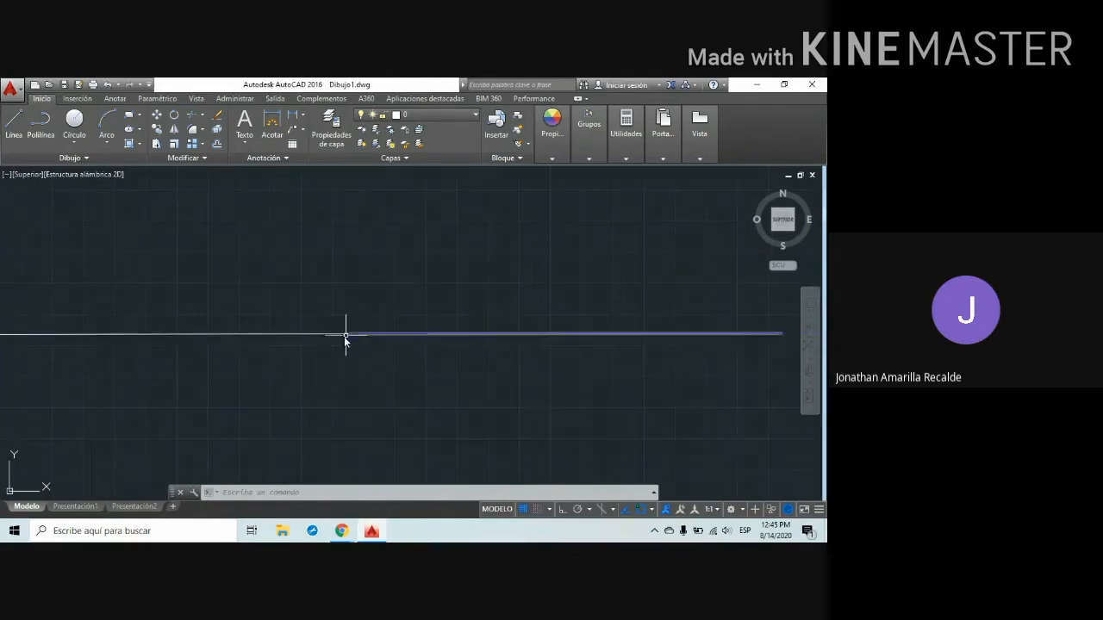
Join the white and blue segments into one line with the Join command (Unir), selecting the white segment first
{"action": "left_click", "coordinate": [180, 158]}
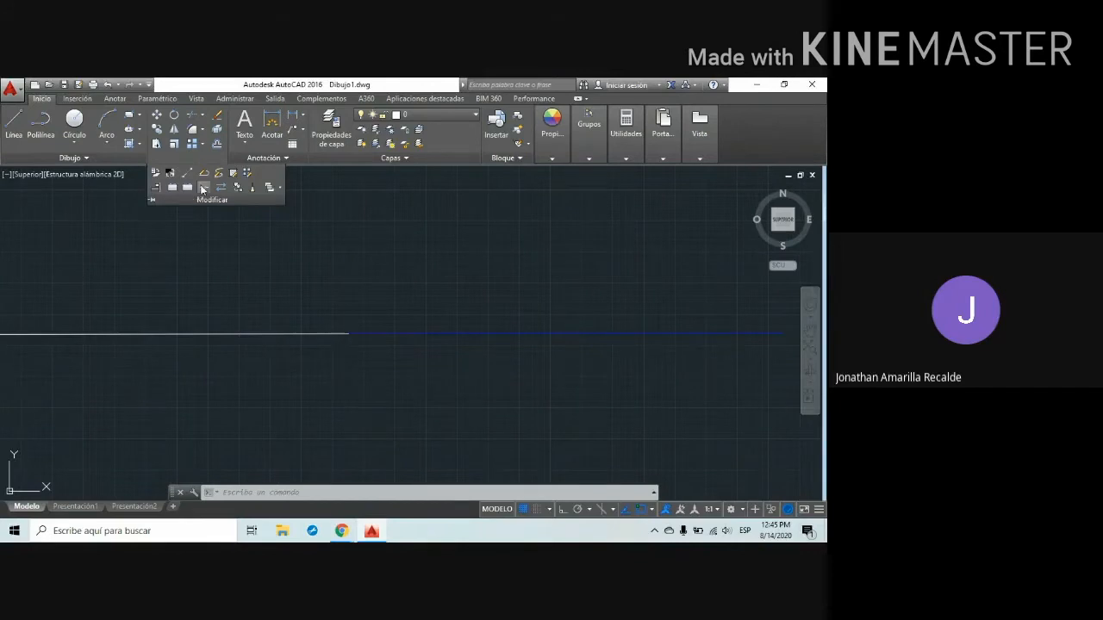
{"action": "left_click", "coordinate": [202, 188]}
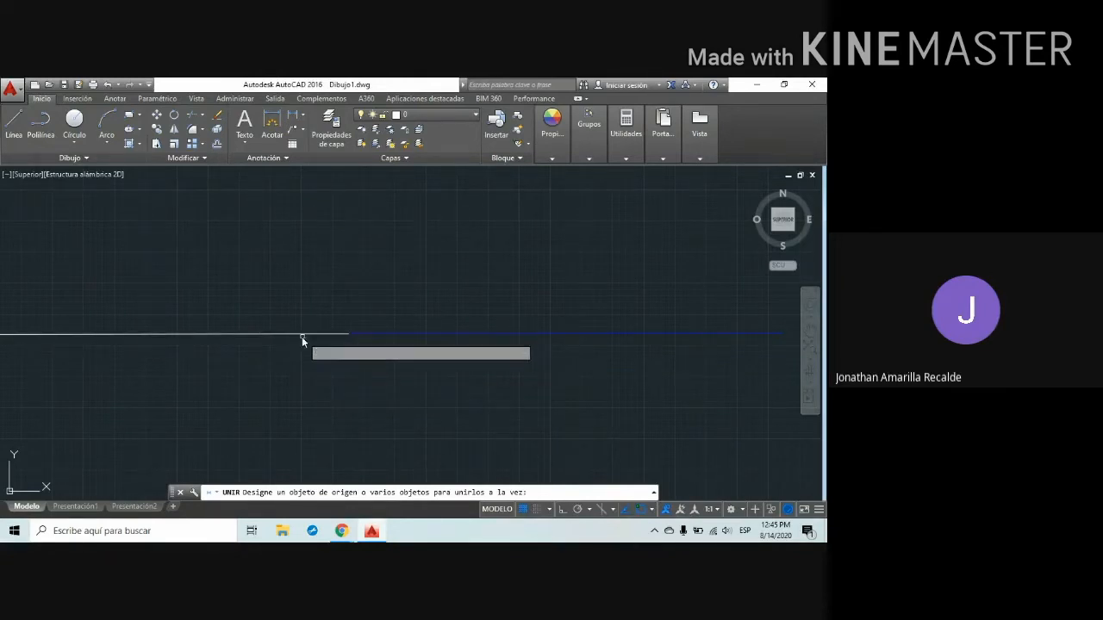
{"action": "left_click", "coordinate": [234, 334]}
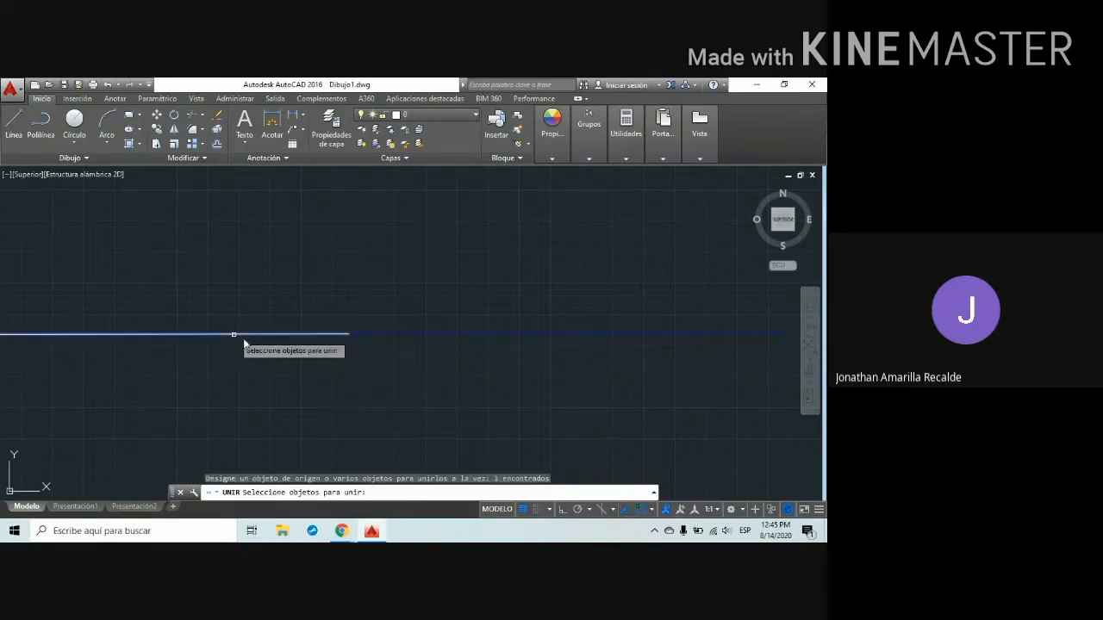
{"action": "left_click", "coordinate": [385, 333]}
{"action": "scroll", "coordinate": [378, 339], "scroll_direction": "down", "scroll_amount": 3}
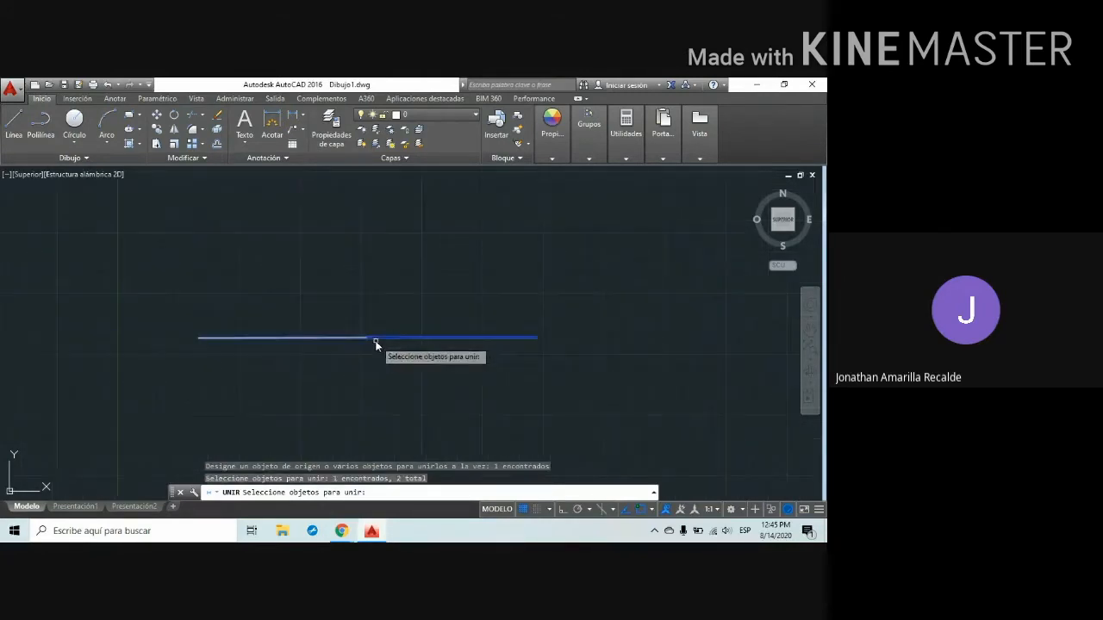
{"action": "key", "text": "Return"}
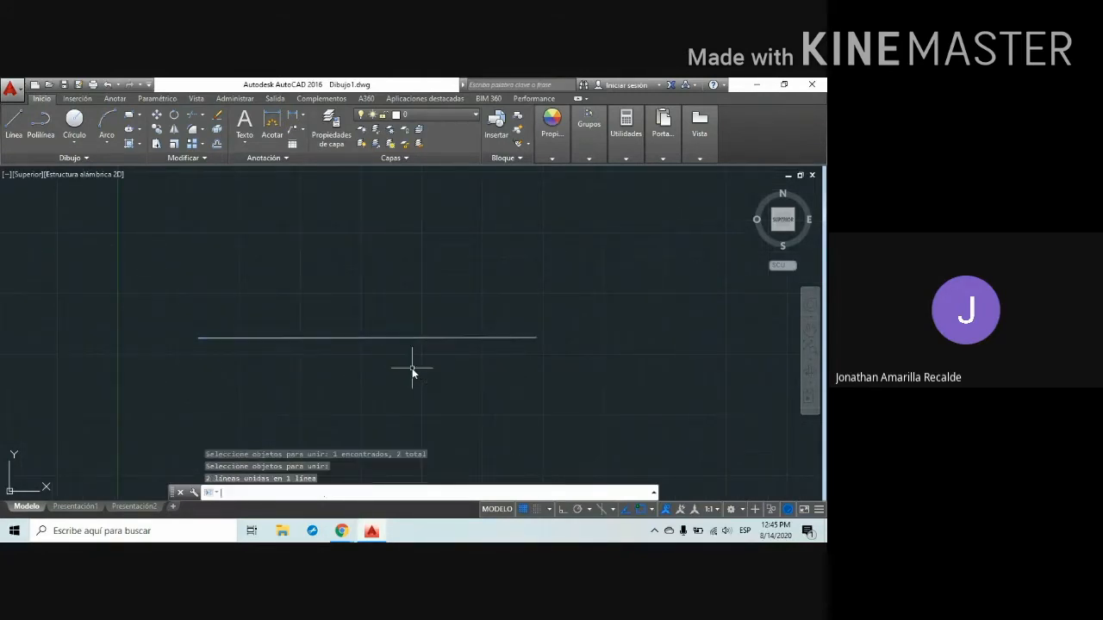
{"action": "scroll", "coordinate": [396, 360], "scroll_direction": "up", "scroll_amount": 2}
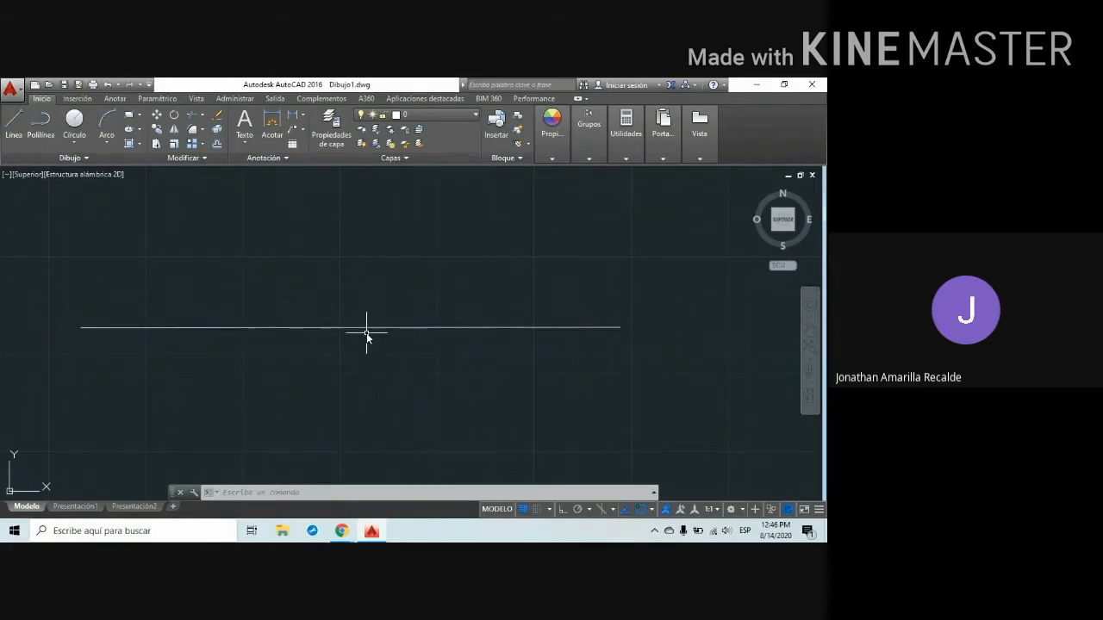
{"action": "scroll", "coordinate": [366, 334], "scroll_direction": "down", "scroll_amount": 2}
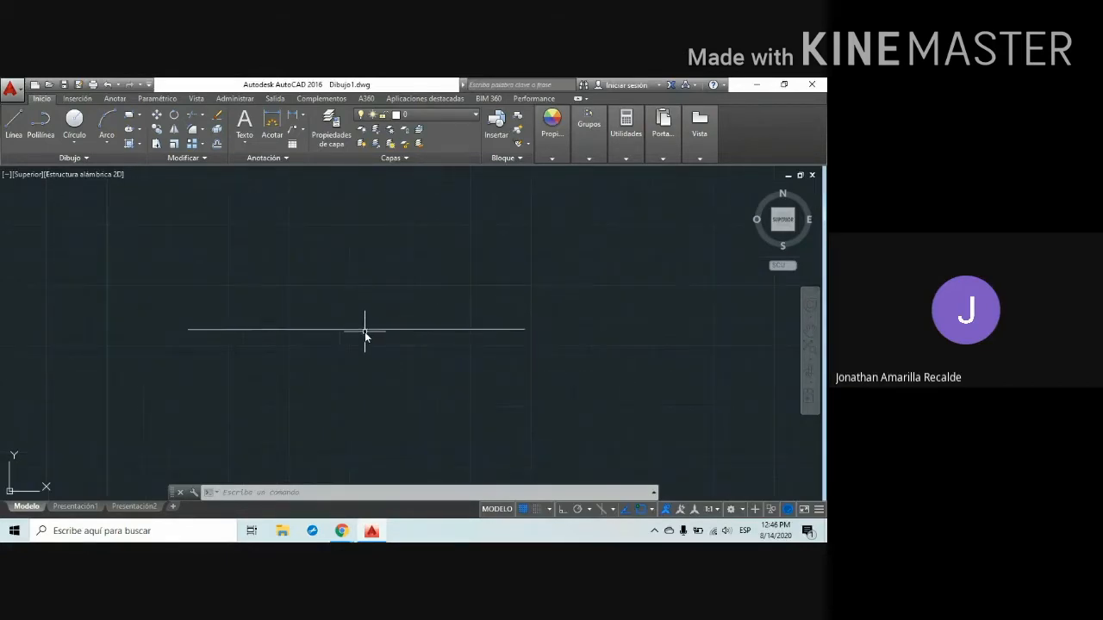
{"action": "scroll", "coordinate": [581, 346], "scroll_direction": "up", "scroll_amount": 2}
{"action": "scroll", "coordinate": [577, 349], "scroll_direction": "down", "scroll_amount": 4}
{"action": "scroll", "coordinate": [564, 349], "scroll_direction": "up", "scroll_amount": 2}
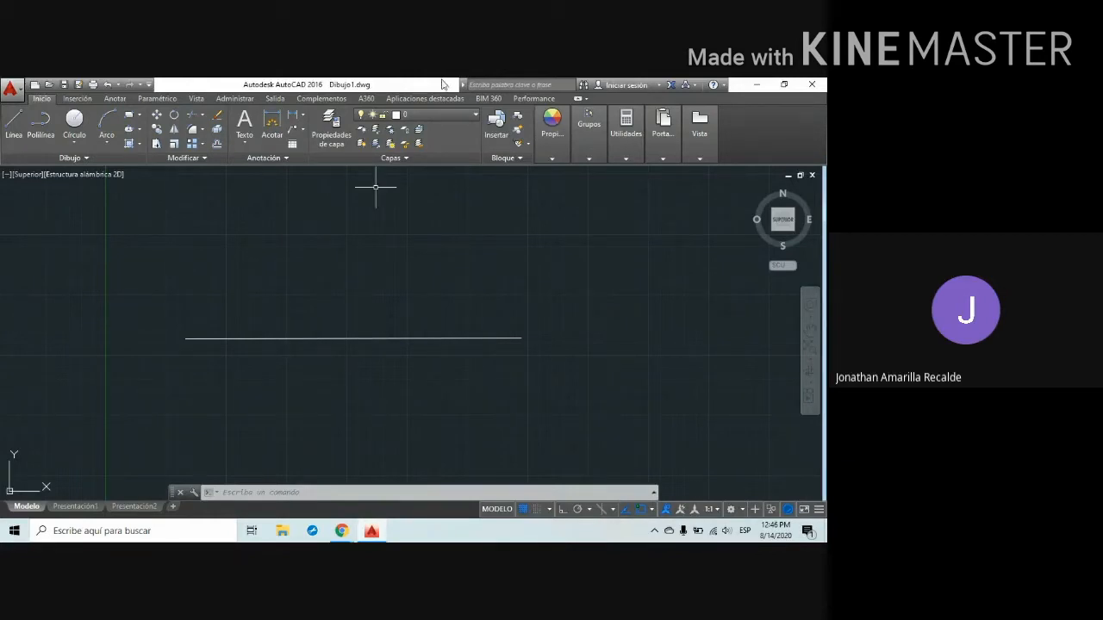
Draw a vertical line downward from the right endpoint of the horizontal line to form a corner
{"action": "scroll", "coordinate": [471, 332], "scroll_direction": "down", "scroll_amount": 4}
{"action": "middle_click_drag", "start_coordinate": [502, 369], "coordinate": [305, 276]}
{"action": "scroll", "coordinate": [303, 266], "scroll_direction": "up", "scroll_amount": 4}
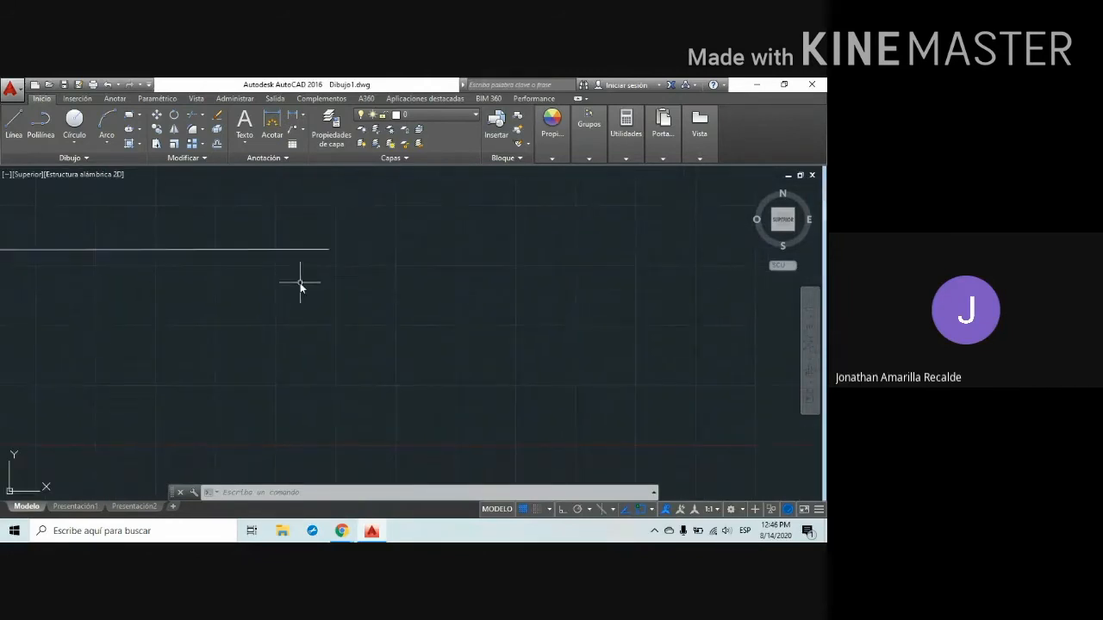
{"action": "left_click", "coordinate": [12, 130]}
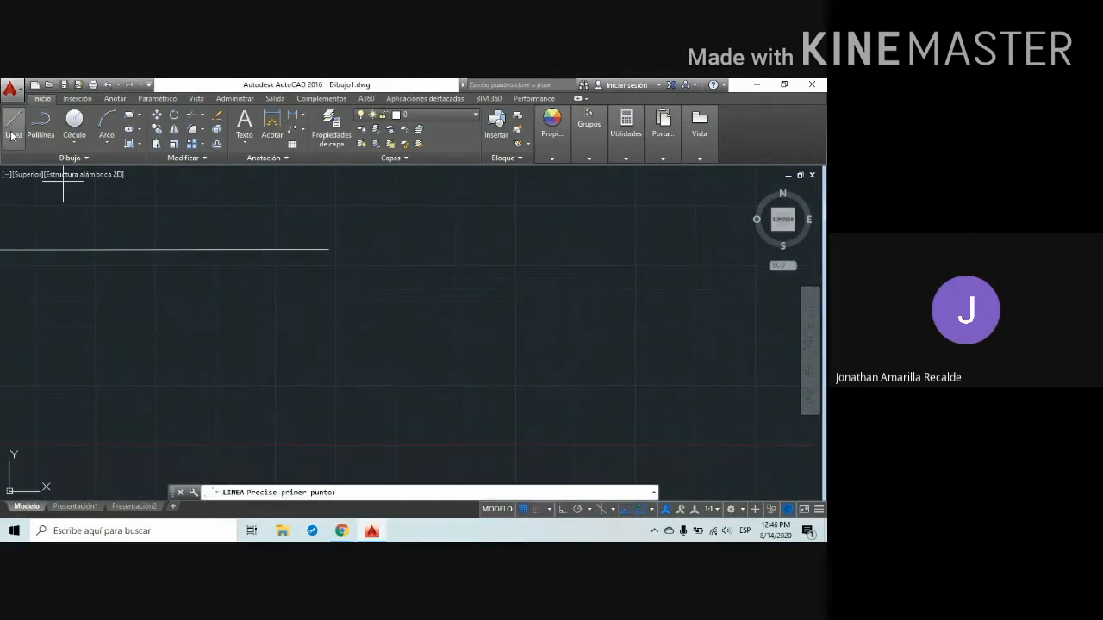
{"action": "left_click", "coordinate": [328, 250]}
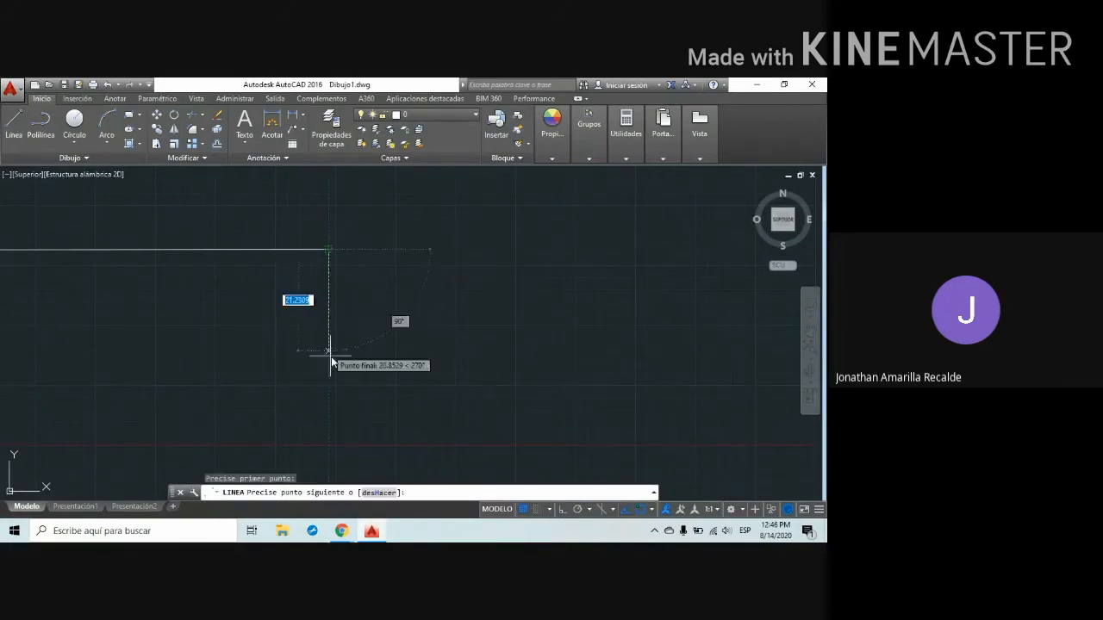
{"action": "left_click", "coordinate": [328, 433]}
{"action": "key", "text": "Escape"}
{"action": "scroll", "coordinate": [392, 295], "scroll_direction": "down", "scroll_amount": 5}
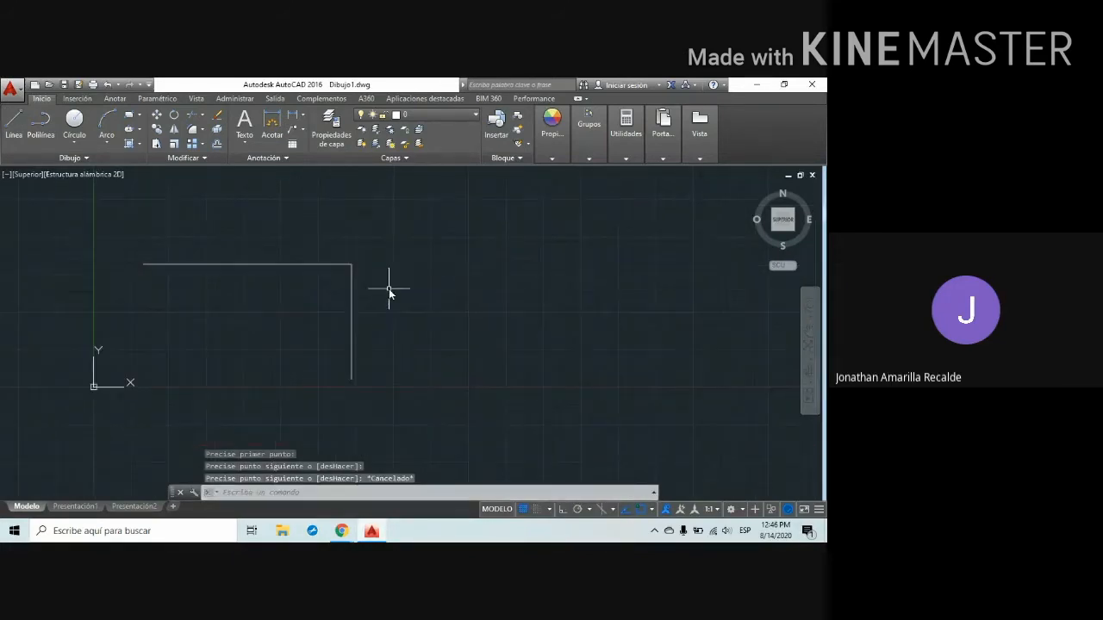
Examine the corner where the horizontal and vertical lines meet
{"action": "scroll", "coordinate": [331, 298], "scroll_direction": "up", "scroll_amount": 4}
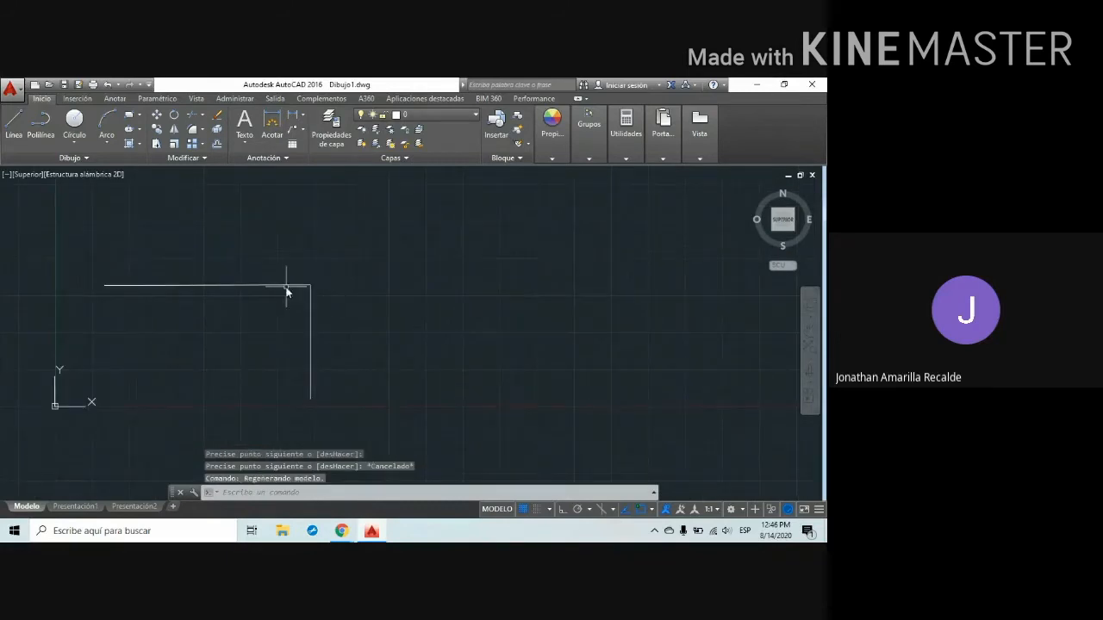
{"action": "scroll", "coordinate": [295, 293], "scroll_direction": "up", "scroll_amount": 2}
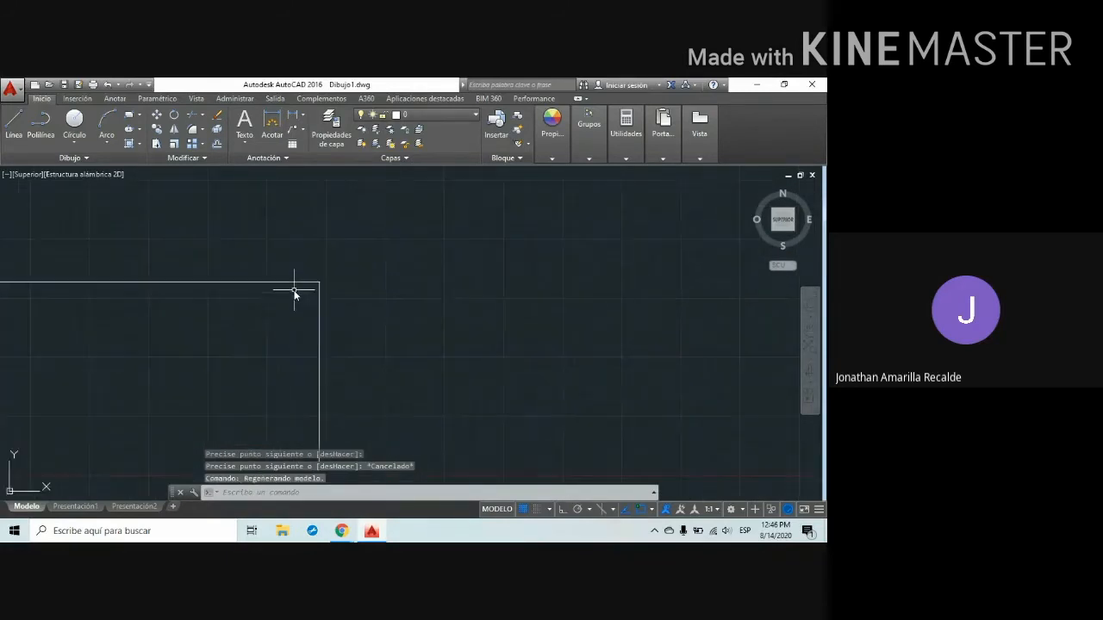
{"action": "scroll", "coordinate": [344, 306], "scroll_direction": "down", "scroll_amount": 5}
{"action": "scroll", "coordinate": [331, 299], "scroll_direction": "up", "scroll_amount": 3}
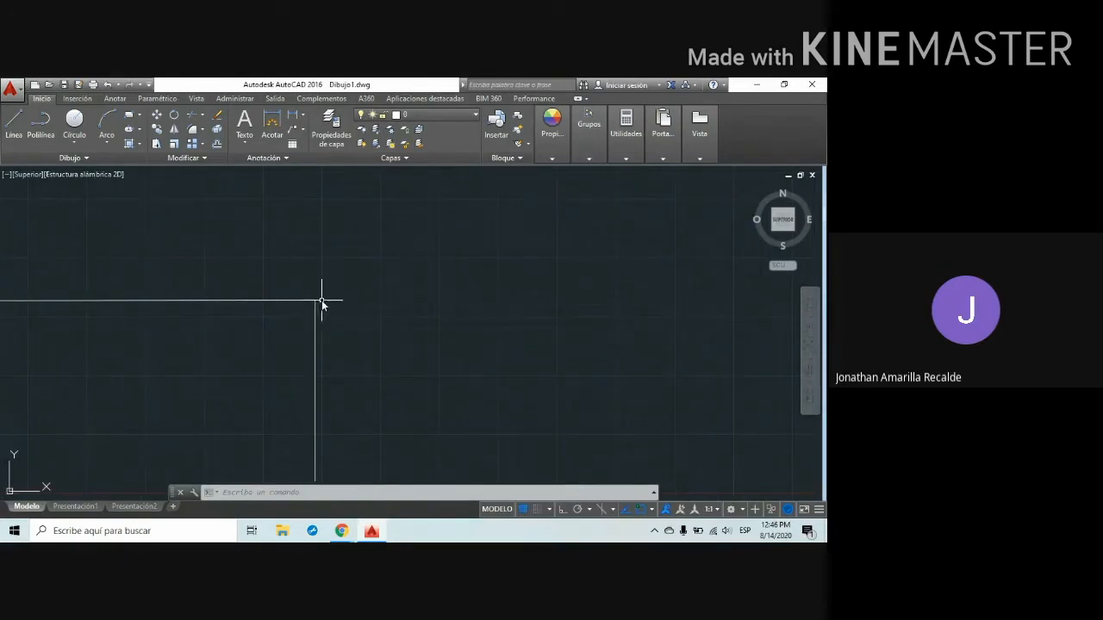
{"action": "scroll", "coordinate": [322, 303], "scroll_direction": "up", "scroll_amount": 4}
{"action": "scroll", "coordinate": [278, 335], "scroll_direction": "down", "scroll_amount": 4}
{"action": "scroll", "coordinate": [278, 335], "scroll_direction": "down", "scroll_amount": 6}
{"action": "middle_click_drag", "start_coordinate": [278, 335], "coordinate": [399, 281]}
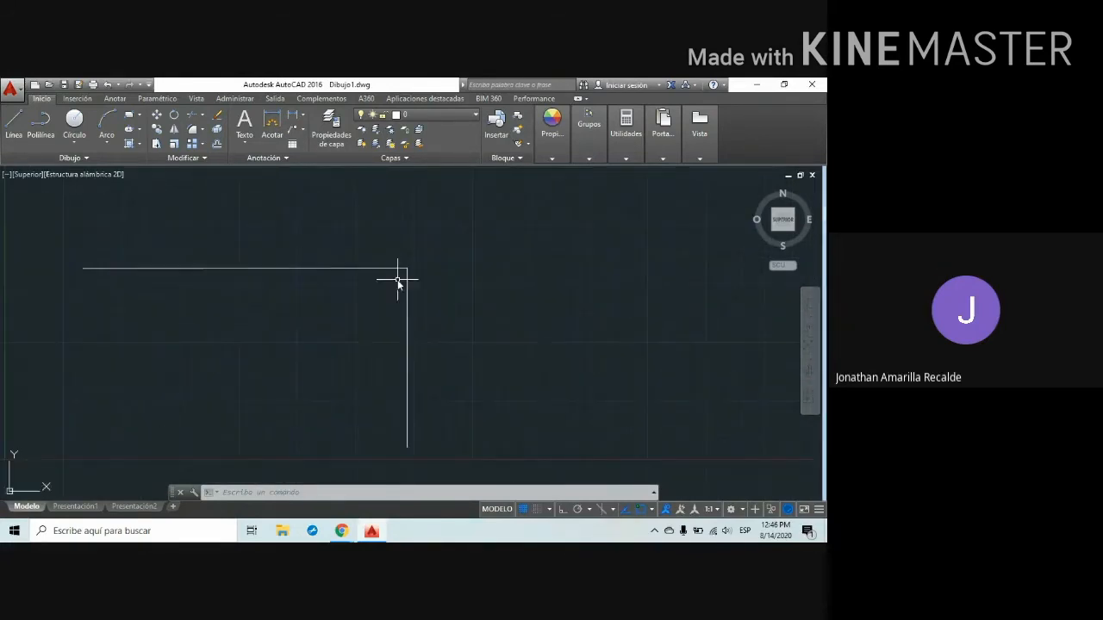
Try to round the corner between the horizontal and vertical lines with the Fillet command (Empalme), without specifying a radius
{"action": "scroll", "coordinate": [397, 262], "scroll_direction": "up", "scroll_amount": 4}
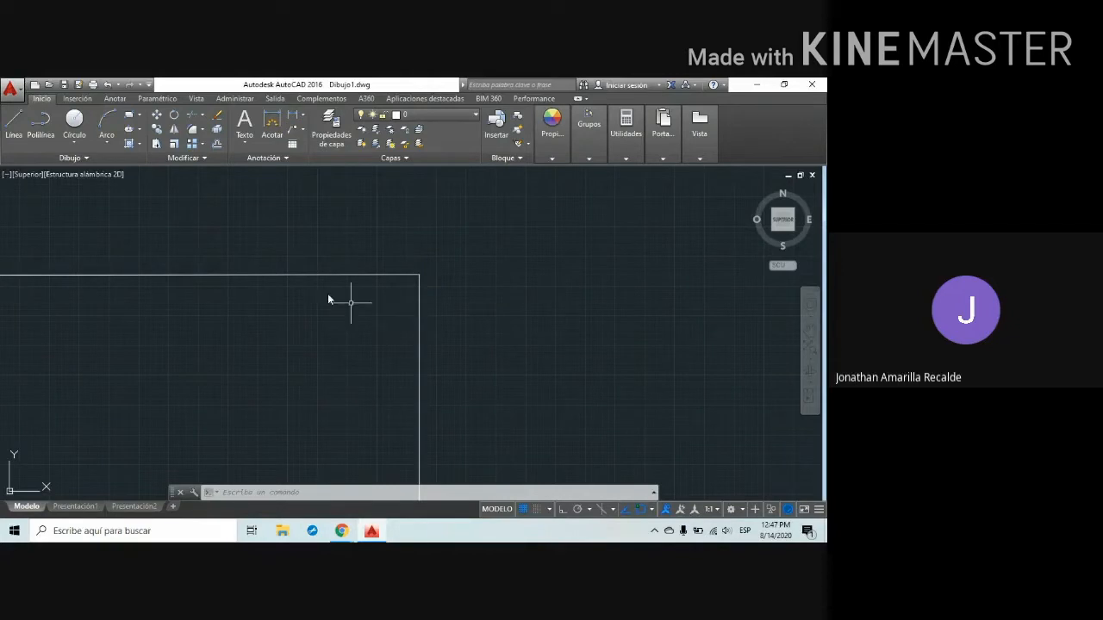
{"action": "left_click", "coordinate": [201, 129]}
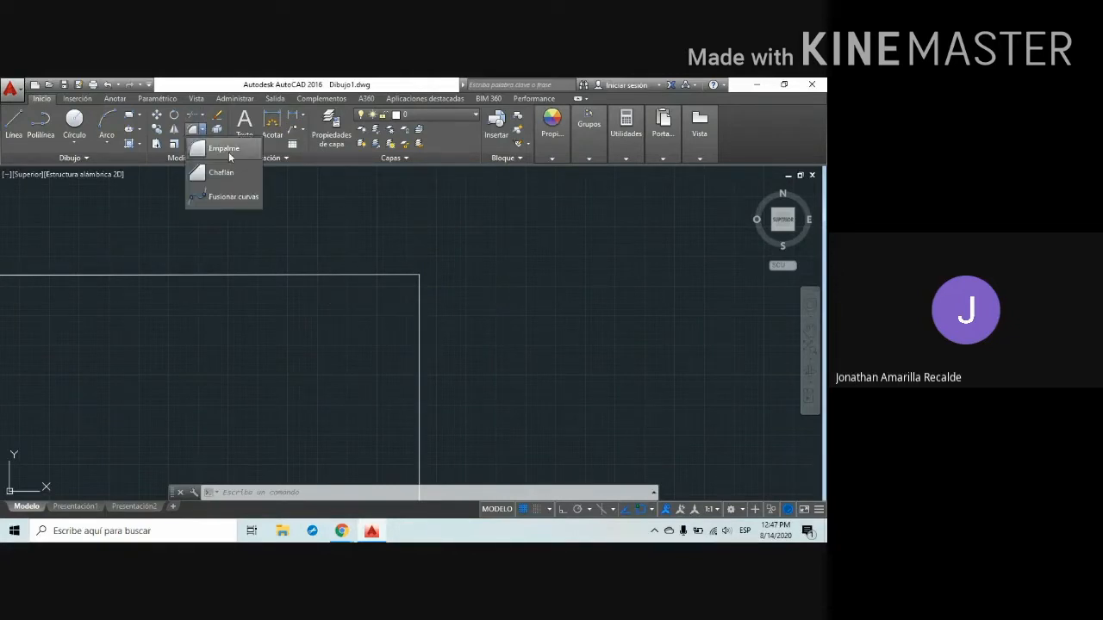
{"action": "left_click", "coordinate": [228, 151]}
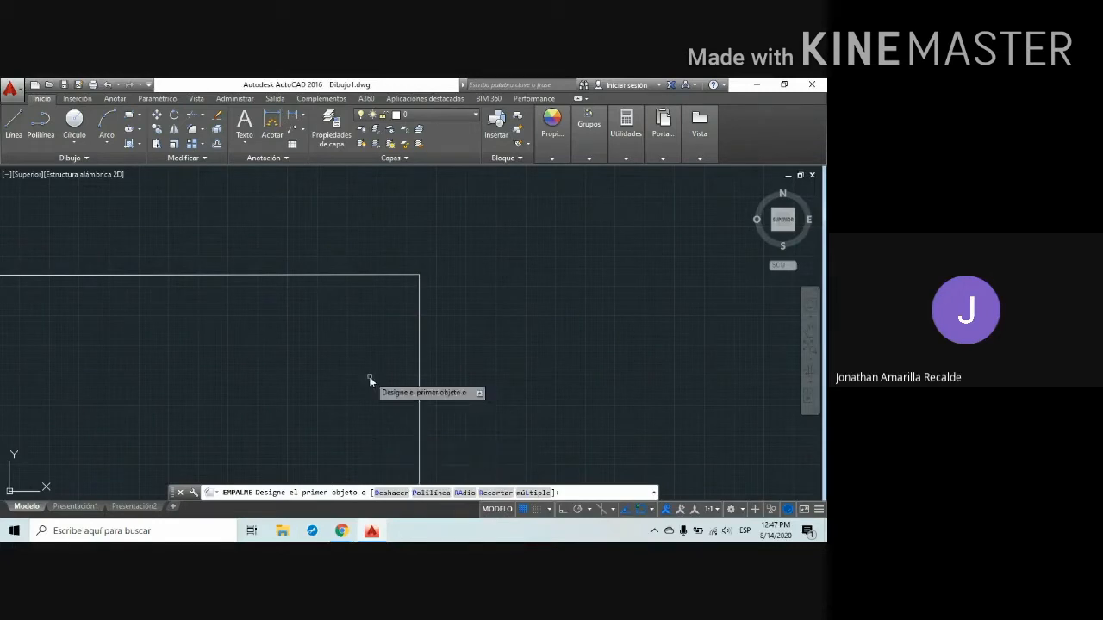
{"action": "left_click", "coordinate": [363, 276]}
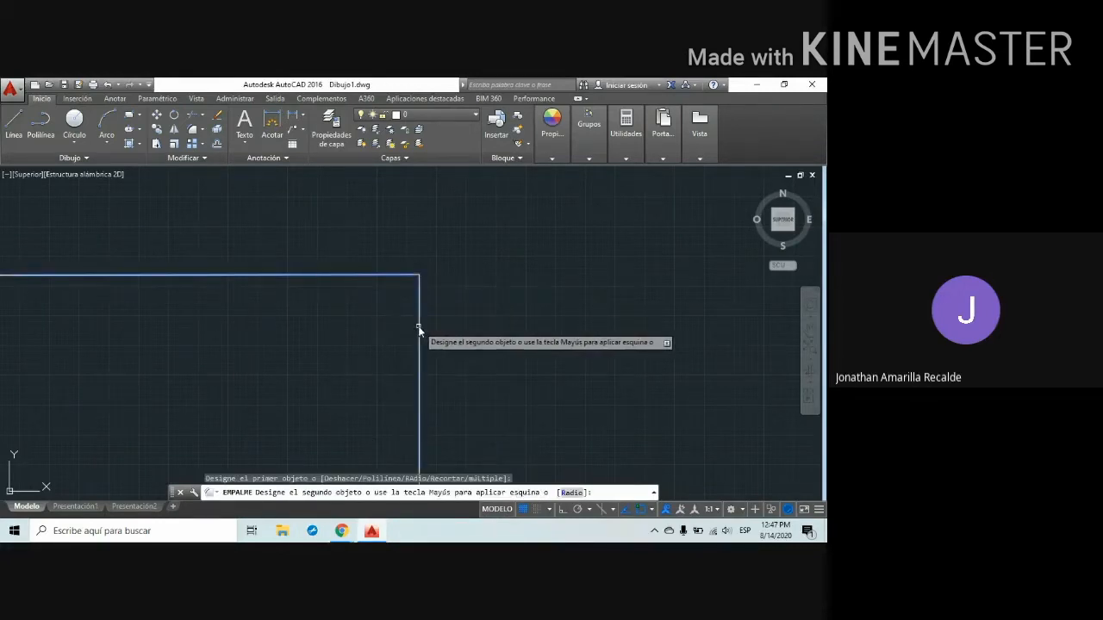
{"action": "left_click", "coordinate": [418, 329]}
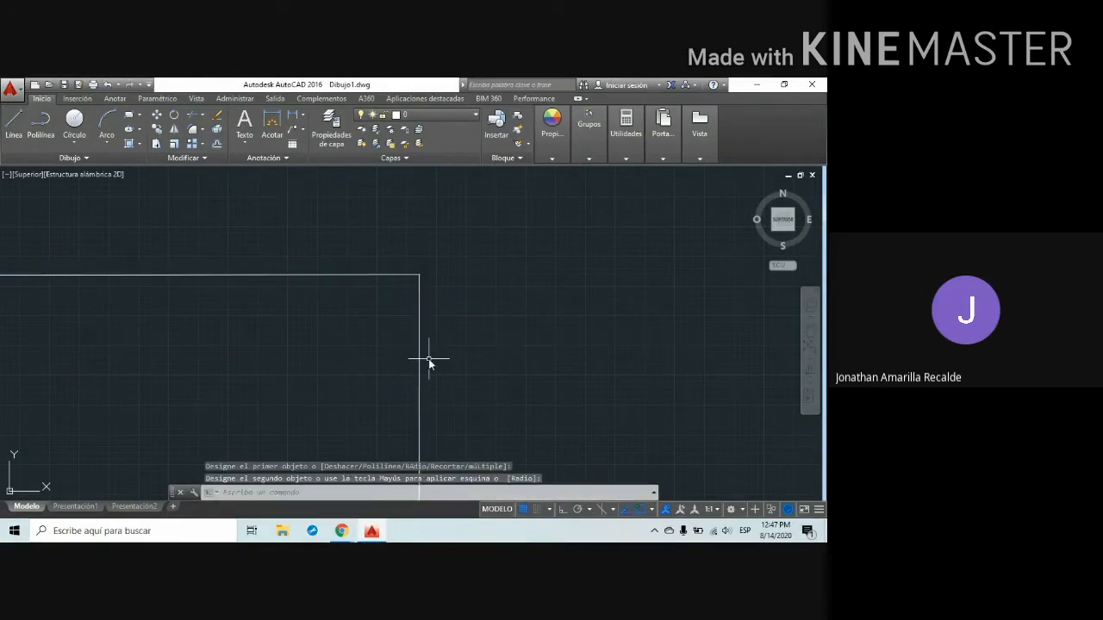
{"action": "scroll", "coordinate": [430, 361], "scroll_direction": "down", "scroll_amount": 4}
{"action": "scroll", "coordinate": [429, 362], "scroll_direction": "up", "scroll_amount": 4}
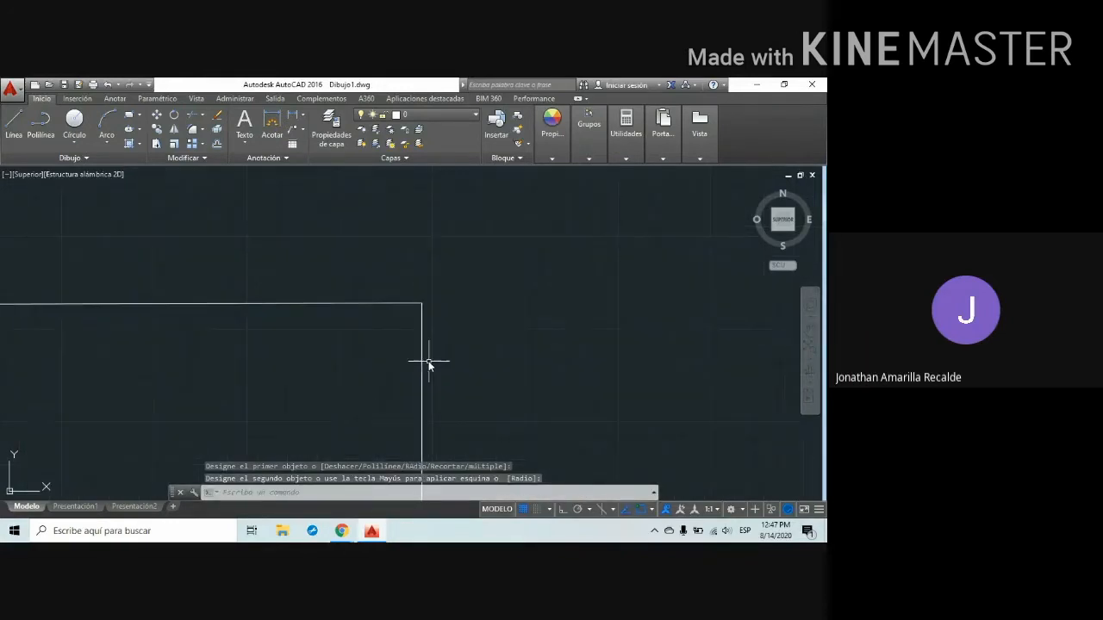
{"action": "mouse_move", "coordinate": [407, 337]}
{"action": "middle_mouse_down"}
{"action": "mouse_move", "coordinate": [352, 330]}
{"action": "mouse_move", "coordinate": [332, 347]}
{"action": "middle_mouse_up"}
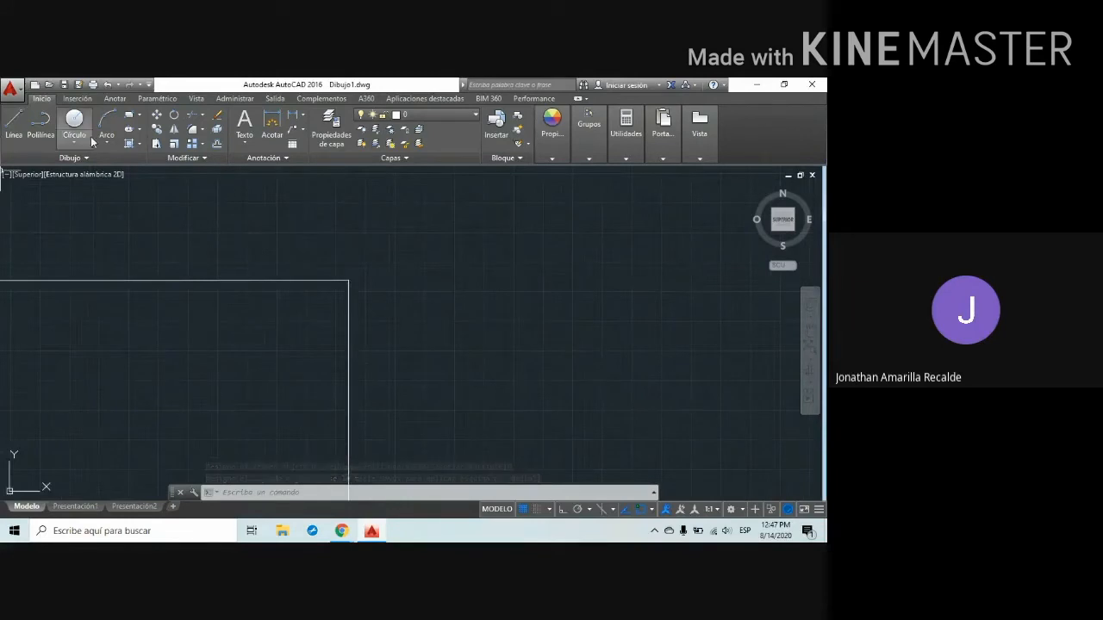
Repeat the Fillet command twice on the same corner, picking the horizontal line before the vertical one each time
{"action": "left_click", "coordinate": [202, 132]}
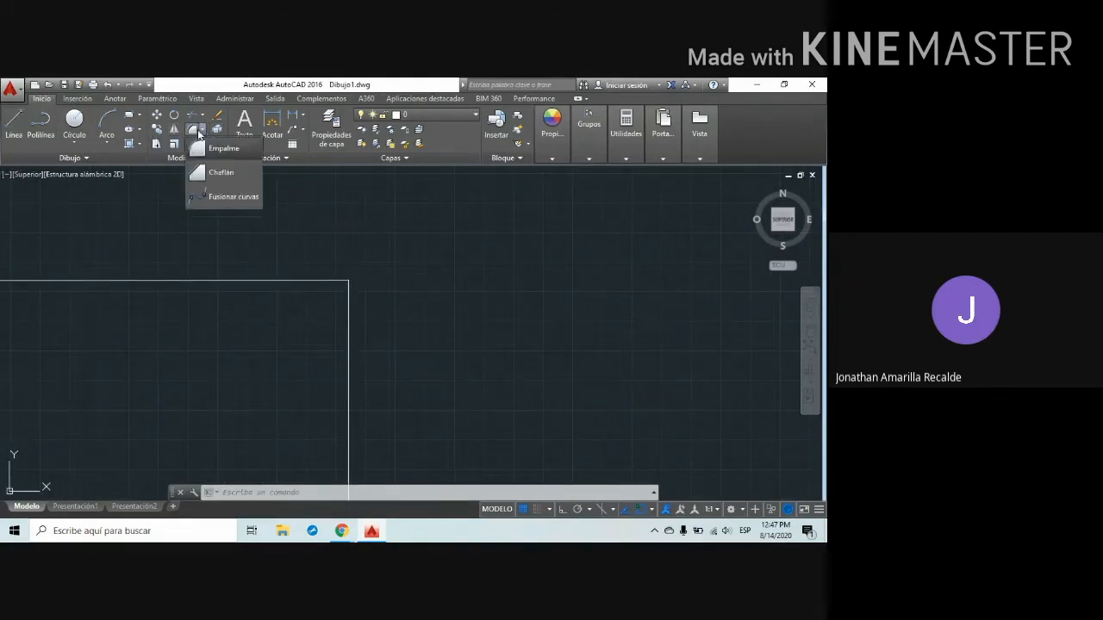
{"action": "left_click", "coordinate": [217, 148]}
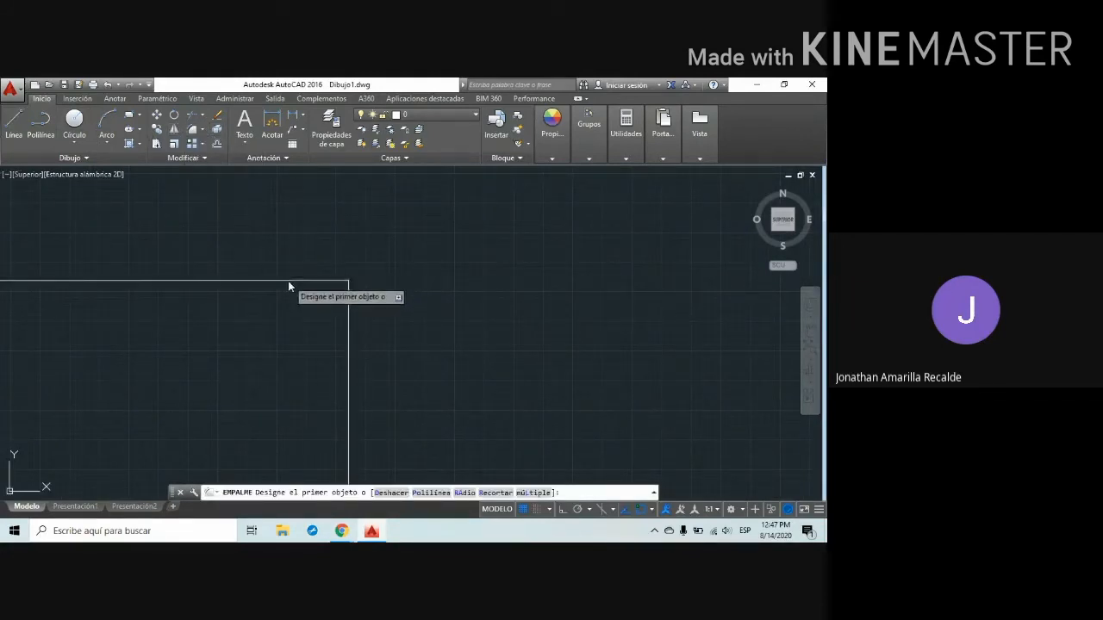
{"action": "left_click", "coordinate": [292, 280]}
{"action": "left_click", "coordinate": [349, 328]}
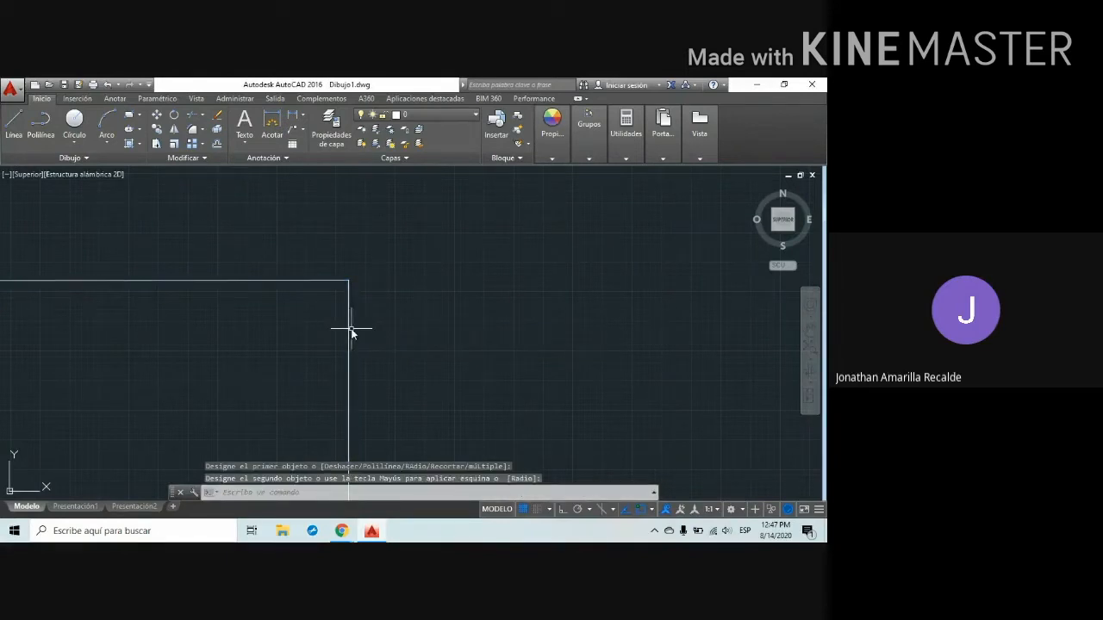
{"action": "scroll", "coordinate": [359, 322], "scroll_direction": "down", "scroll_amount": 4}
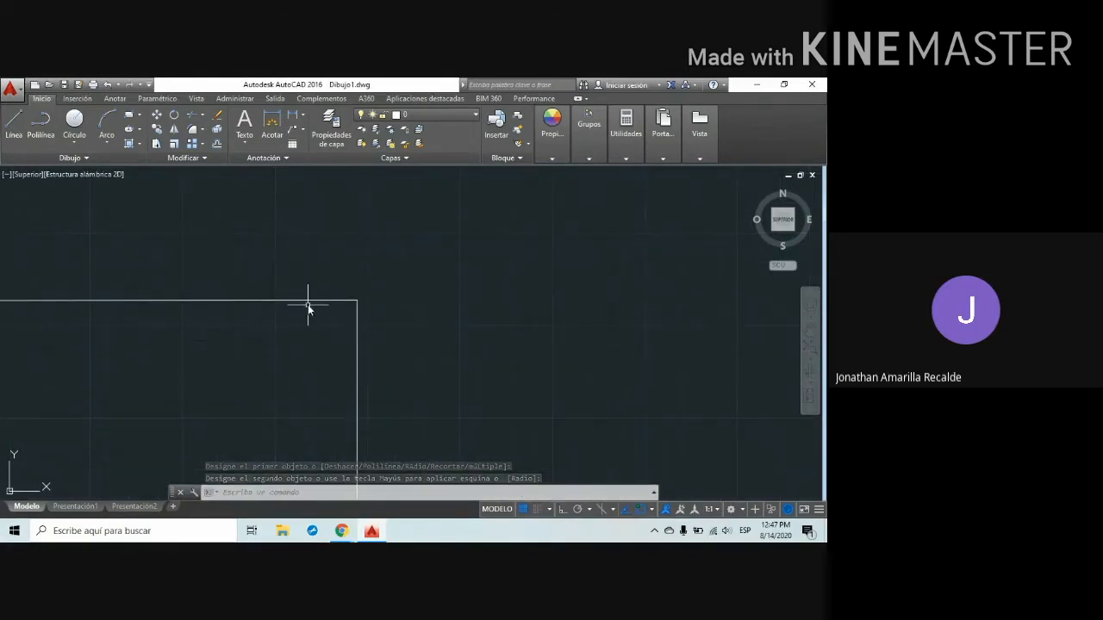
{"action": "mouse_move", "coordinate": [308, 308]}
{"action": "middle_mouse_down"}
{"action": "mouse_move", "coordinate": [311, 285]}
{"action": "mouse_move", "coordinate": [274, 239]}
{"action": "middle_mouse_up"}
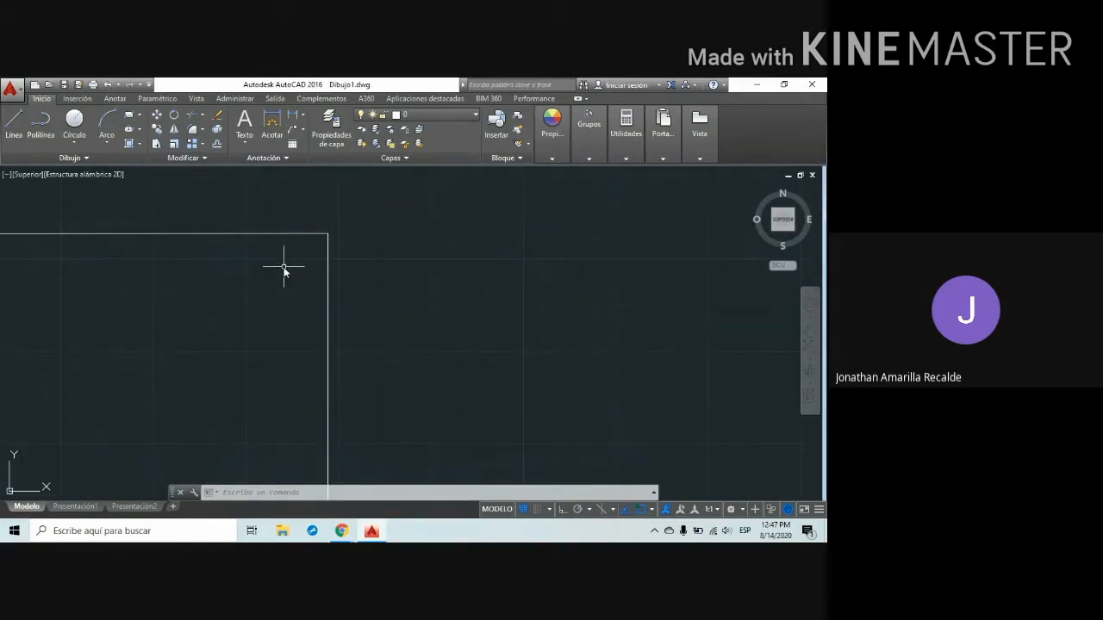
{"action": "left_click", "coordinate": [203, 129]}
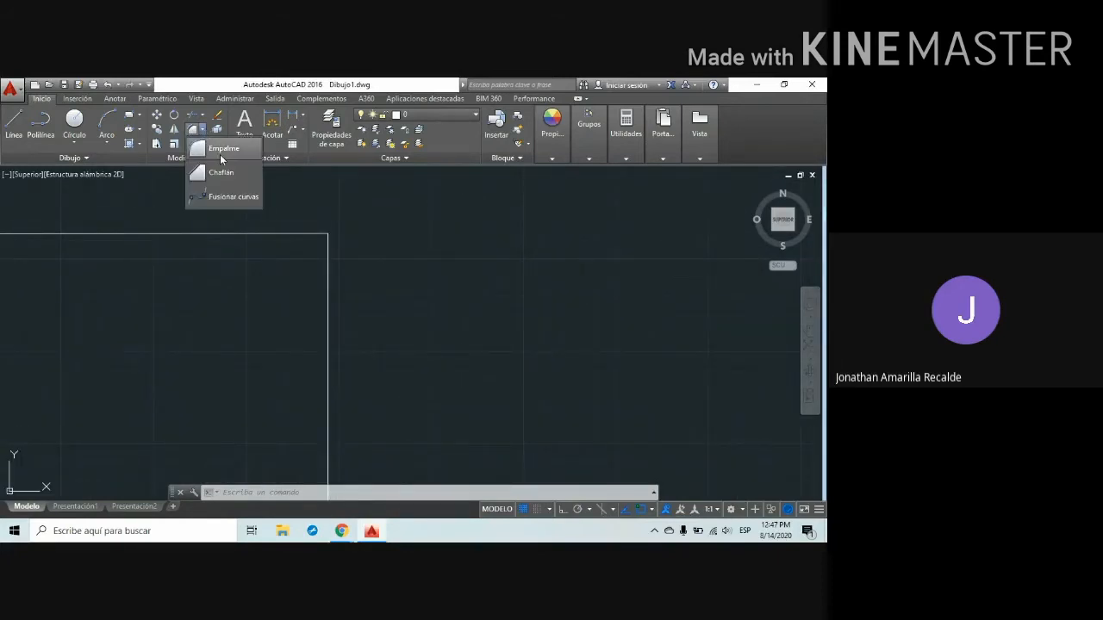
{"action": "left_click", "coordinate": [224, 152]}
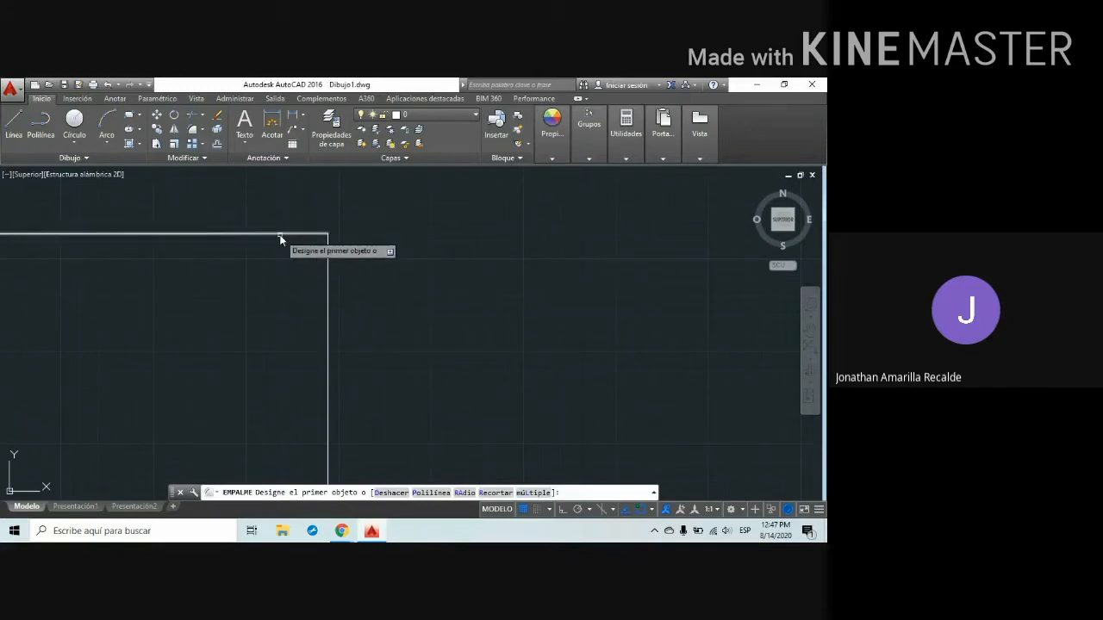
{"action": "left_click", "coordinate": [283, 234]}
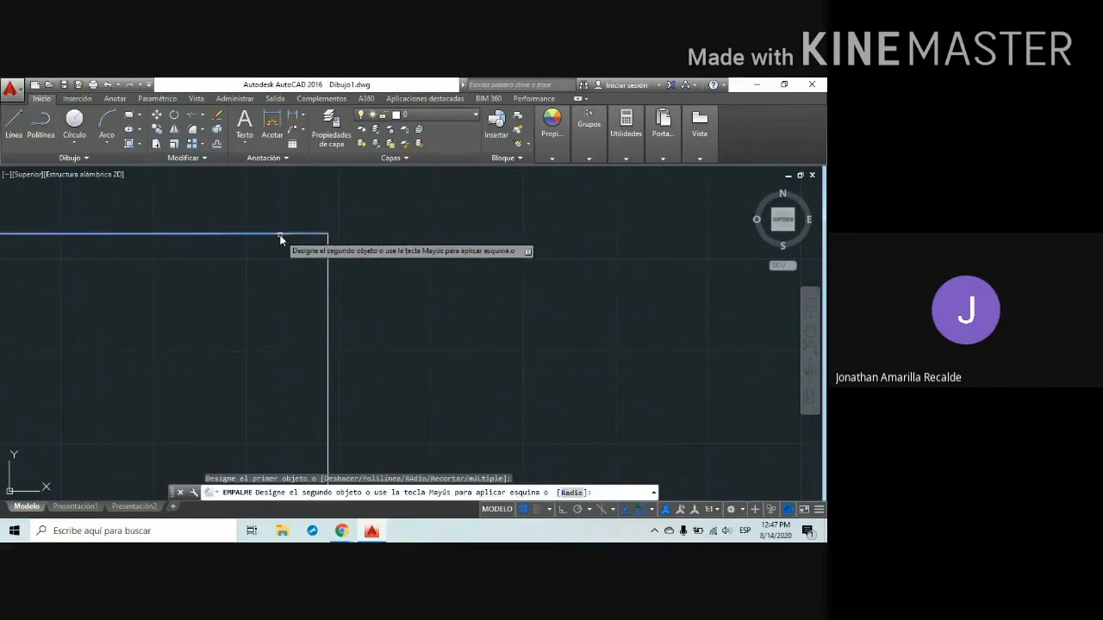
{"action": "left_click", "coordinate": [326, 276]}
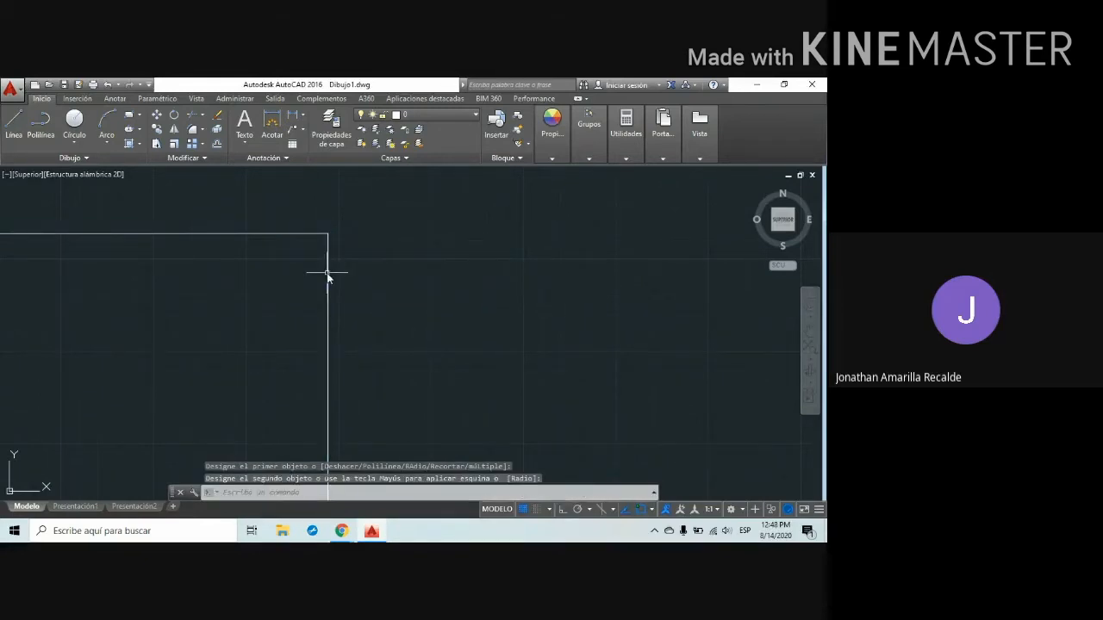
{"action": "scroll", "coordinate": [328, 274], "scroll_direction": "down", "scroll_amount": 3}
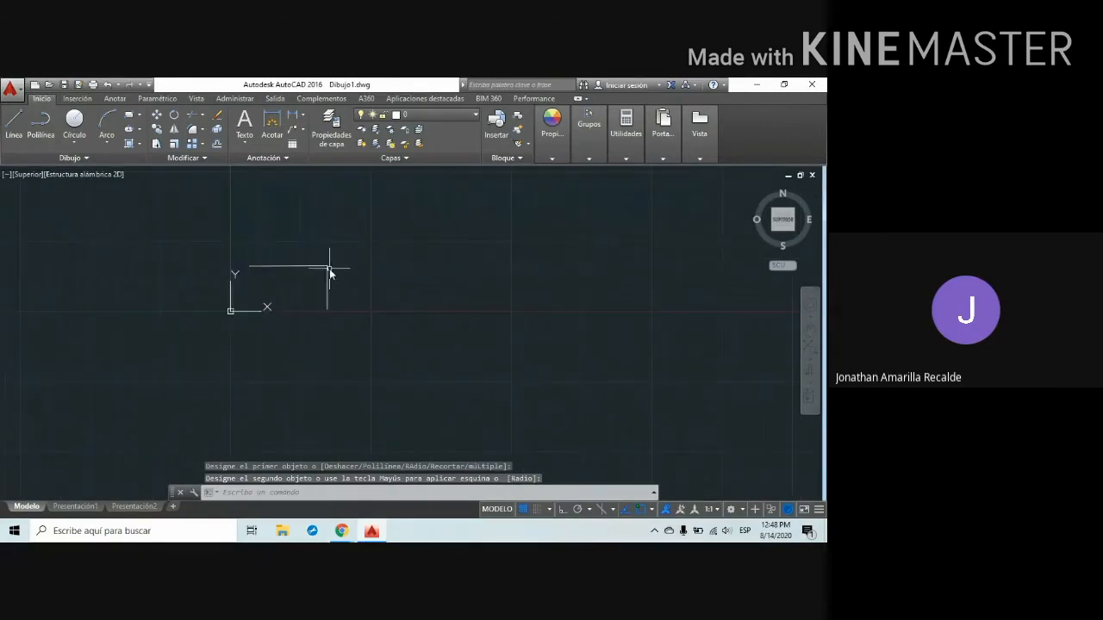
{"action": "scroll", "coordinate": [349, 270], "scroll_direction": "up", "scroll_amount": 2}
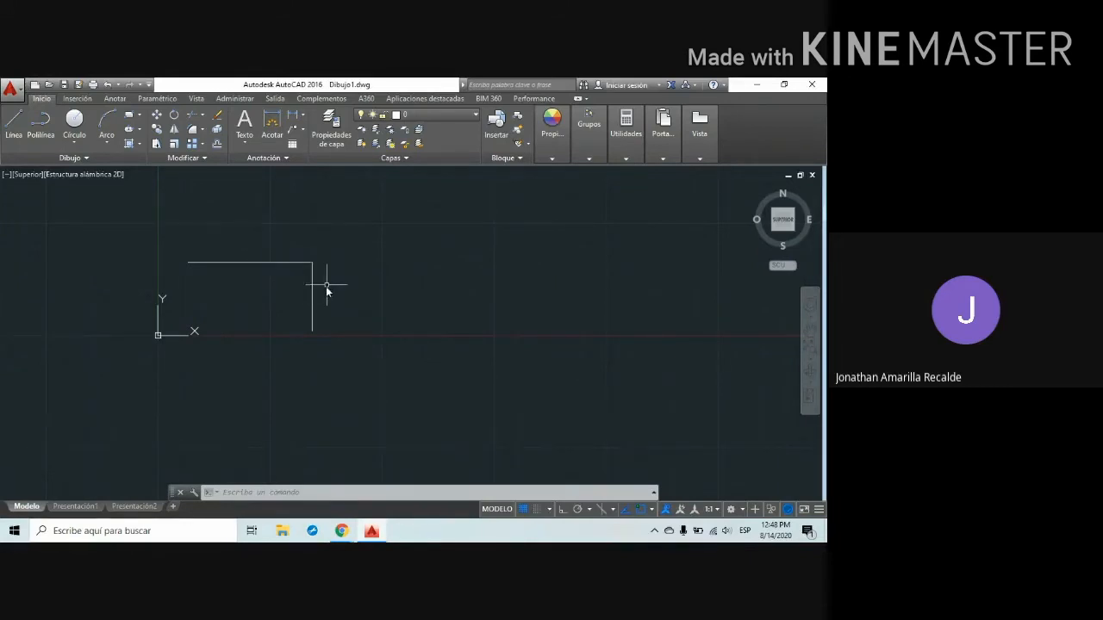
Delete both the horizontal and the vertical line, selecting them together with a window
{"action": "left_click", "coordinate": [128, 204]}
{"action": "left_click", "coordinate": [348, 334]}
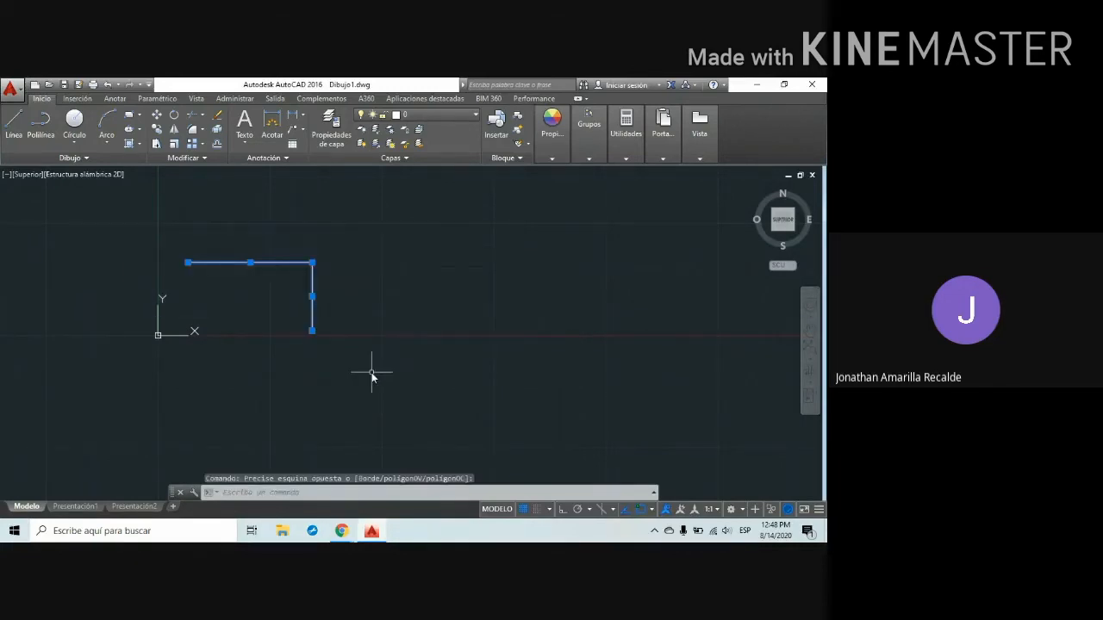
{"action": "key", "text": "Delete"}
Draw a horizontal line 20 units long, turn on ortho mode, and continue it 20 units straight down from its right end
{"action": "left_click", "coordinate": [14, 125]}
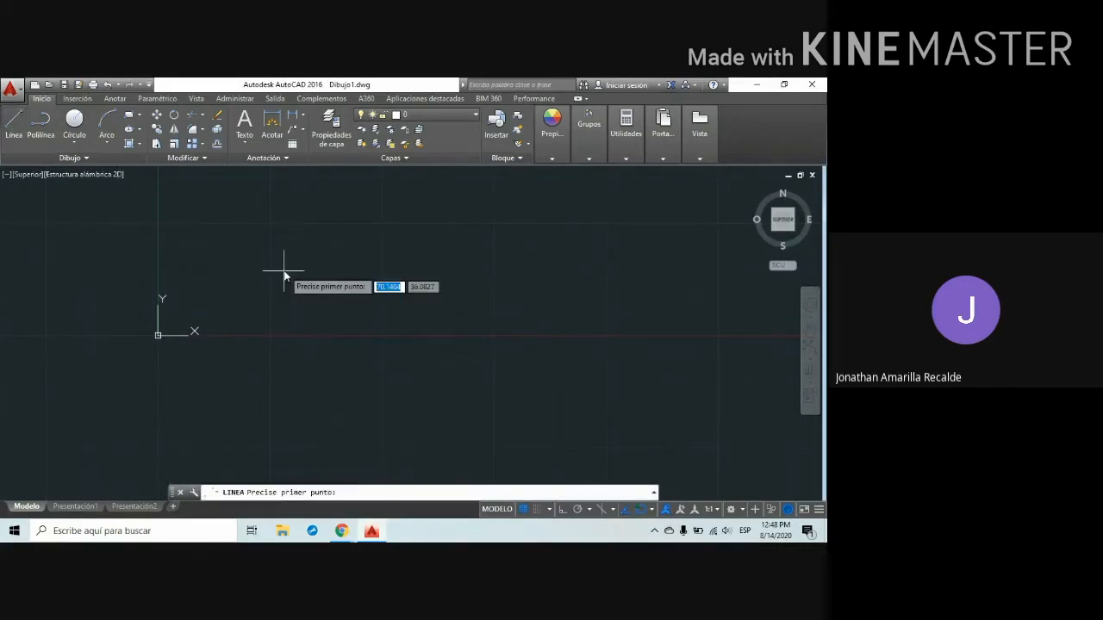
{"action": "left_click", "coordinate": [284, 271]}
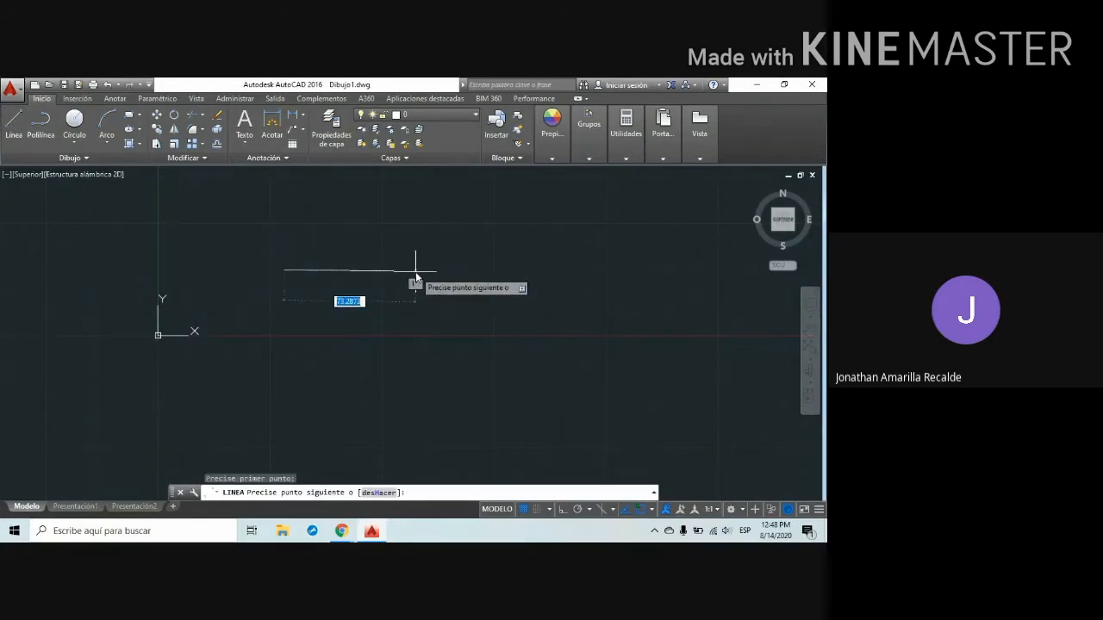
{"action": "type", "text": "20"}
{"action": "key", "text": "Return"}
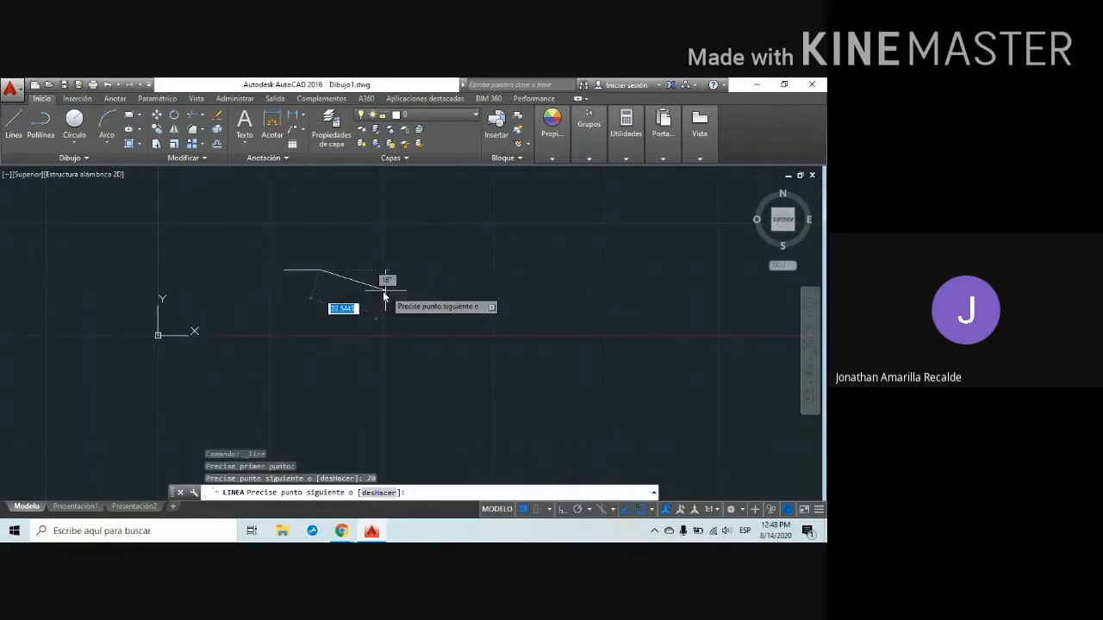
{"action": "left_click", "coordinate": [563, 510]}
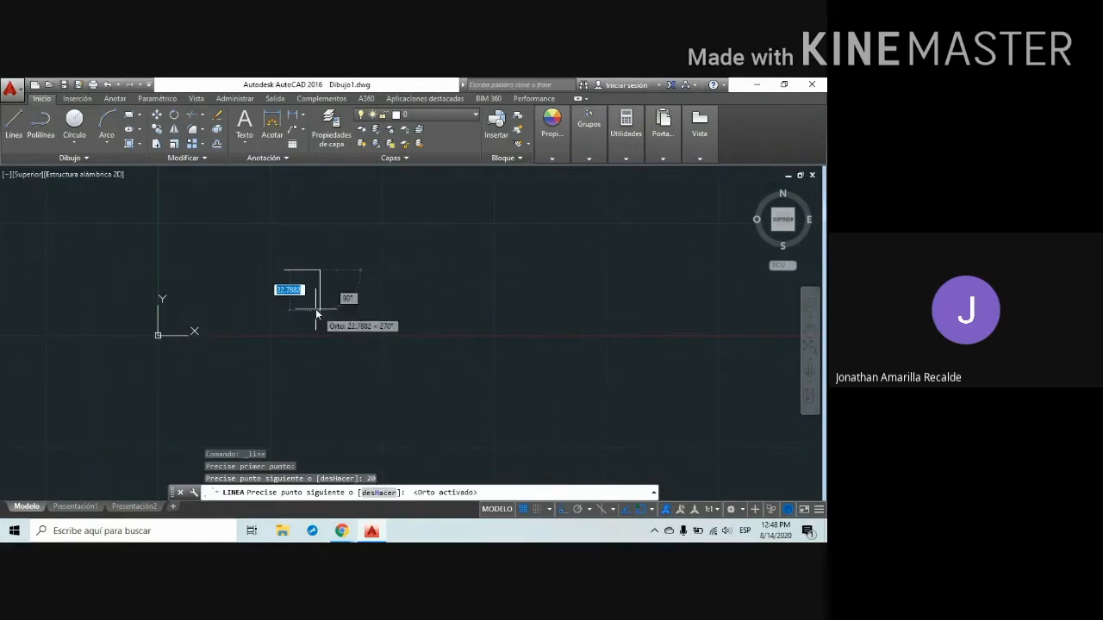
{"action": "type", "text": "20"}
{"action": "key", "text": "Return"}
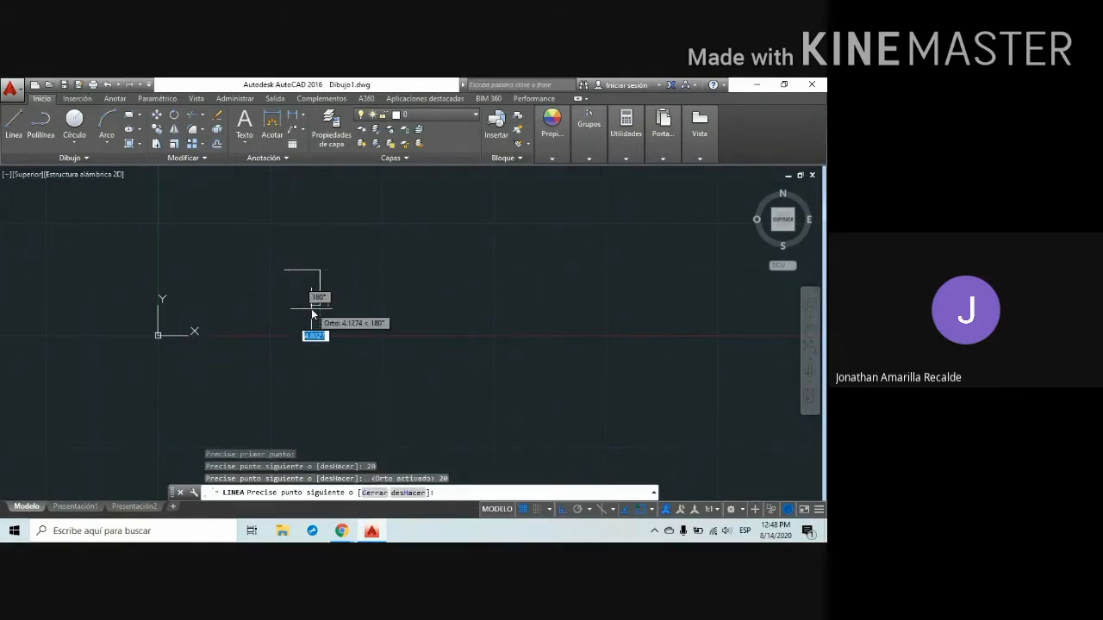
{"action": "scroll", "coordinate": [320, 279], "scroll_direction": "up", "scroll_amount": 2}
{"action": "key", "text": "Escape"}
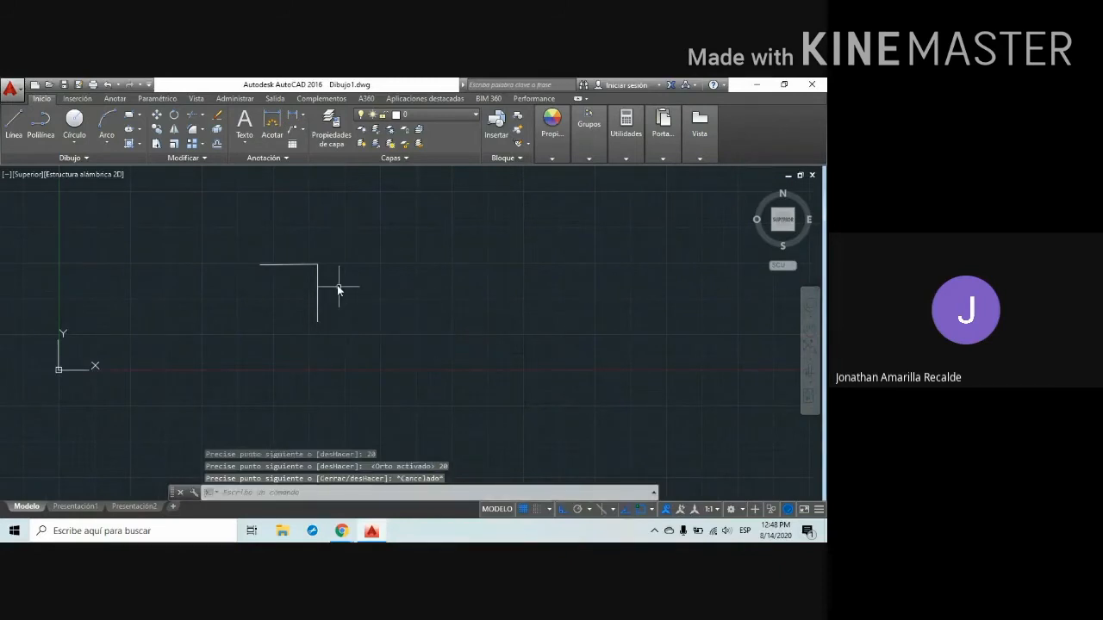
{"action": "scroll", "coordinate": [339, 287], "scroll_direction": "up", "scroll_amount": 2}
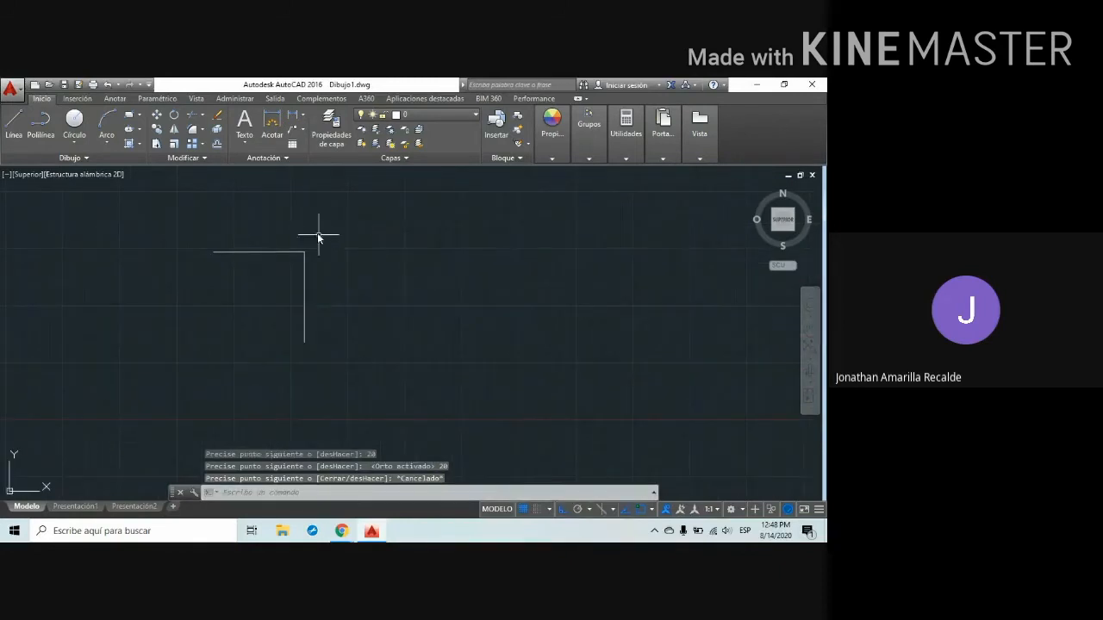
Try twice to round the corner of the two 20-unit lines with Fillet (Empalme), without entering a radius
{"action": "left_click", "coordinate": [202, 131]}
{"action": "left_click", "coordinate": [230, 150]}
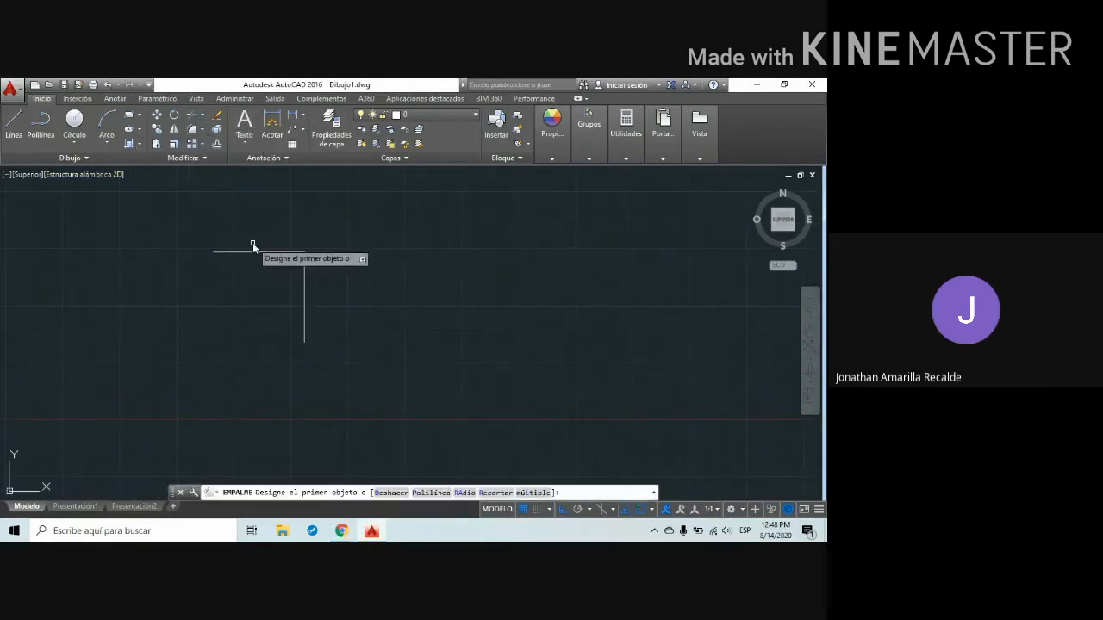
{"action": "left_click", "coordinate": [250, 252]}
{"action": "left_click", "coordinate": [304, 294]}
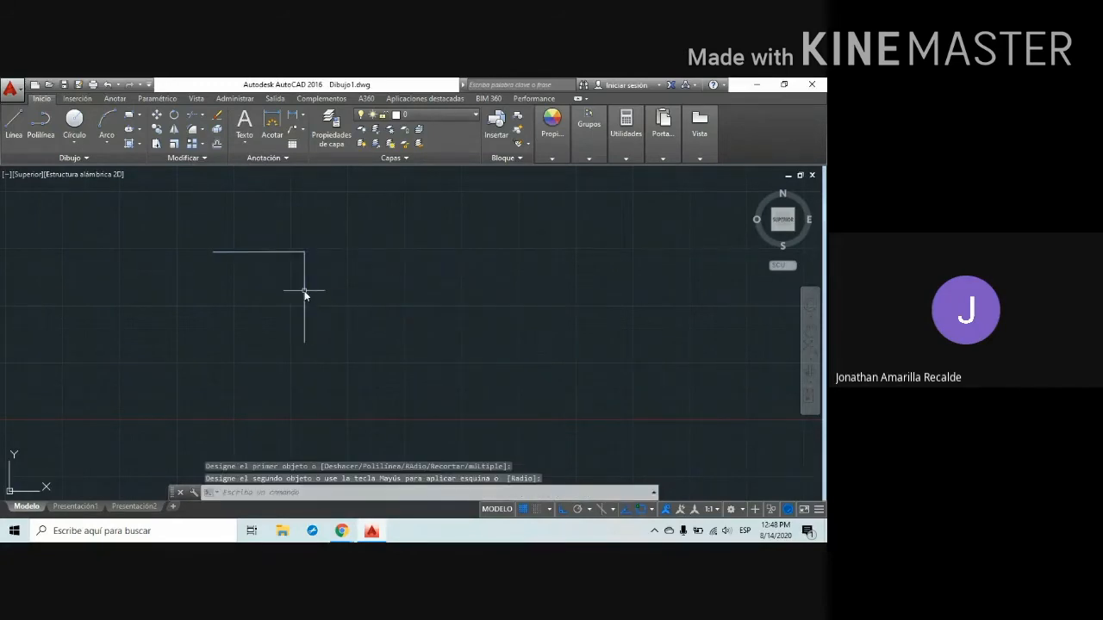
{"action": "left_click", "coordinate": [203, 131]}
{"action": "left_click", "coordinate": [220, 148]}
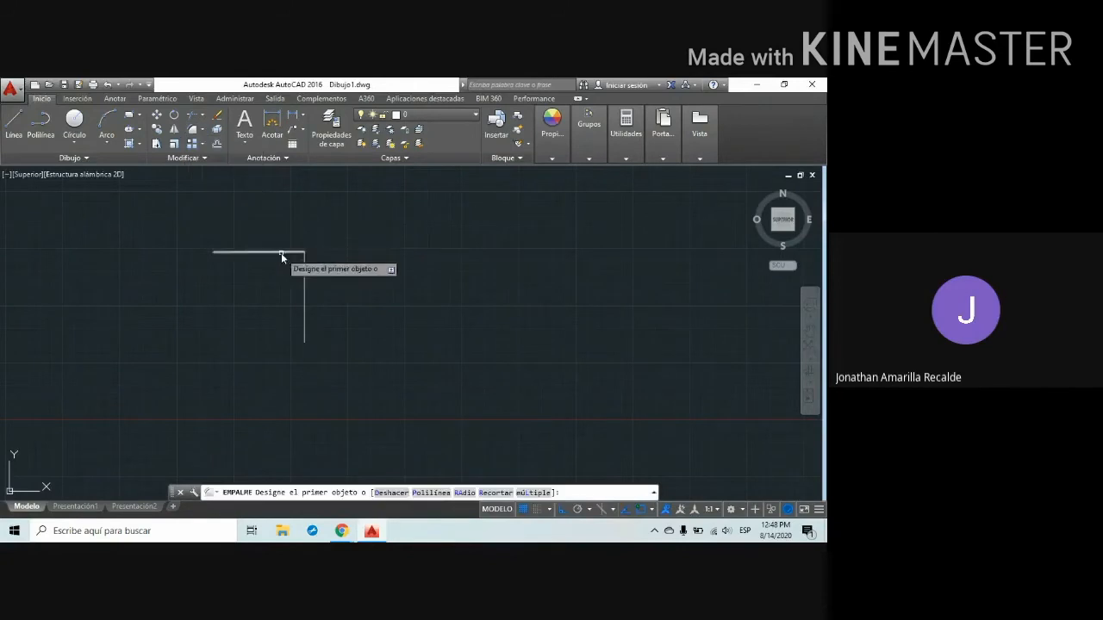
{"action": "left_click", "coordinate": [277, 251]}
{"action": "left_click", "coordinate": [303, 277]}
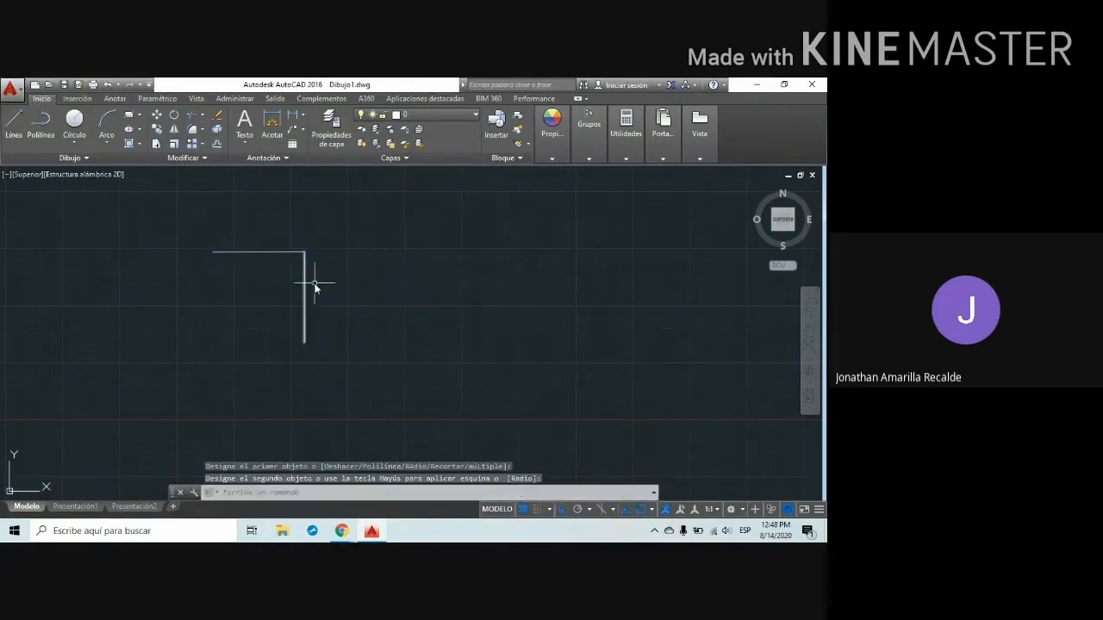
Fillet the corner between the horizontal and vertical lines with a radius of 10
{"action": "scroll", "coordinate": [387, 357], "scroll_direction": "down", "scroll_amount": 2}
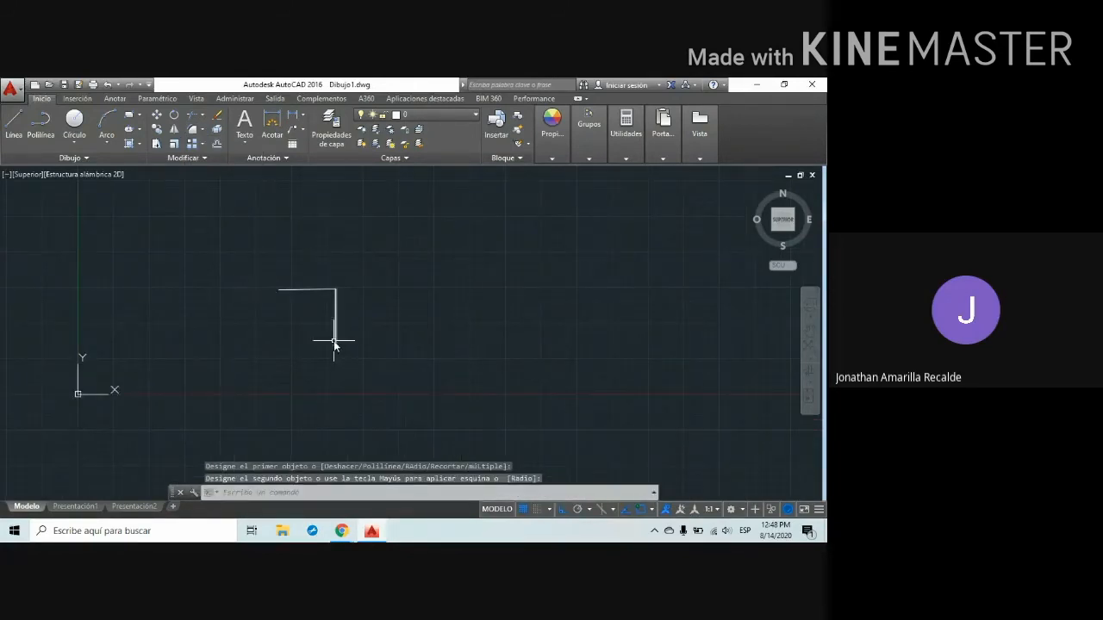
{"action": "scroll", "coordinate": [348, 327], "scroll_direction": "up", "scroll_amount": 2}
{"action": "scroll", "coordinate": [323, 262], "scroll_direction": "up", "scroll_amount": 2}
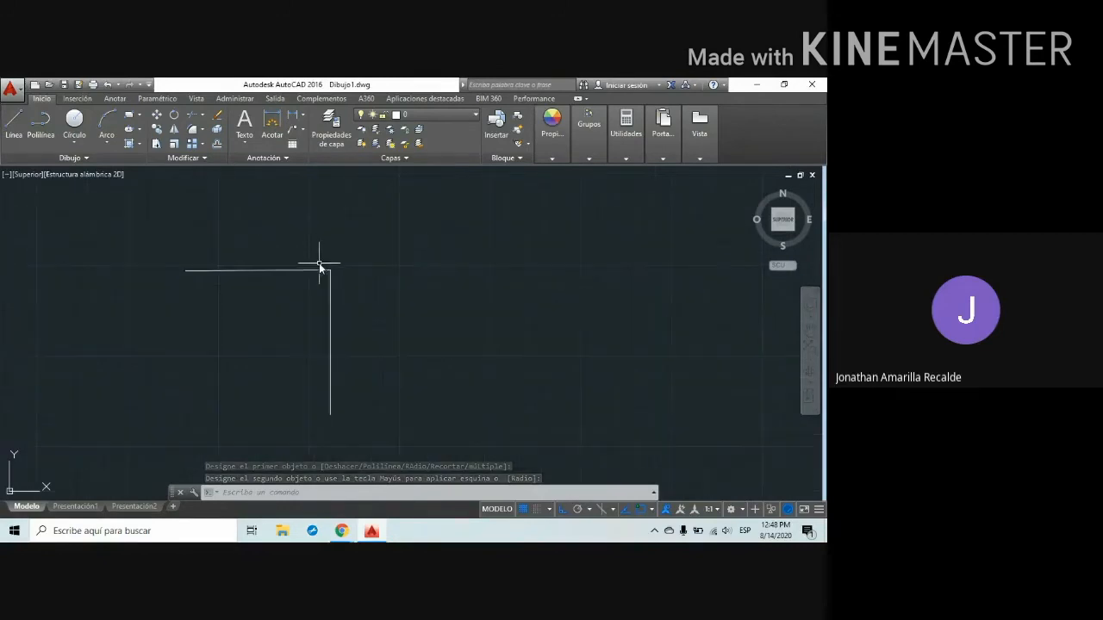
{"action": "left_click", "coordinate": [201, 131]}
{"action": "left_click", "coordinate": [205, 149]}
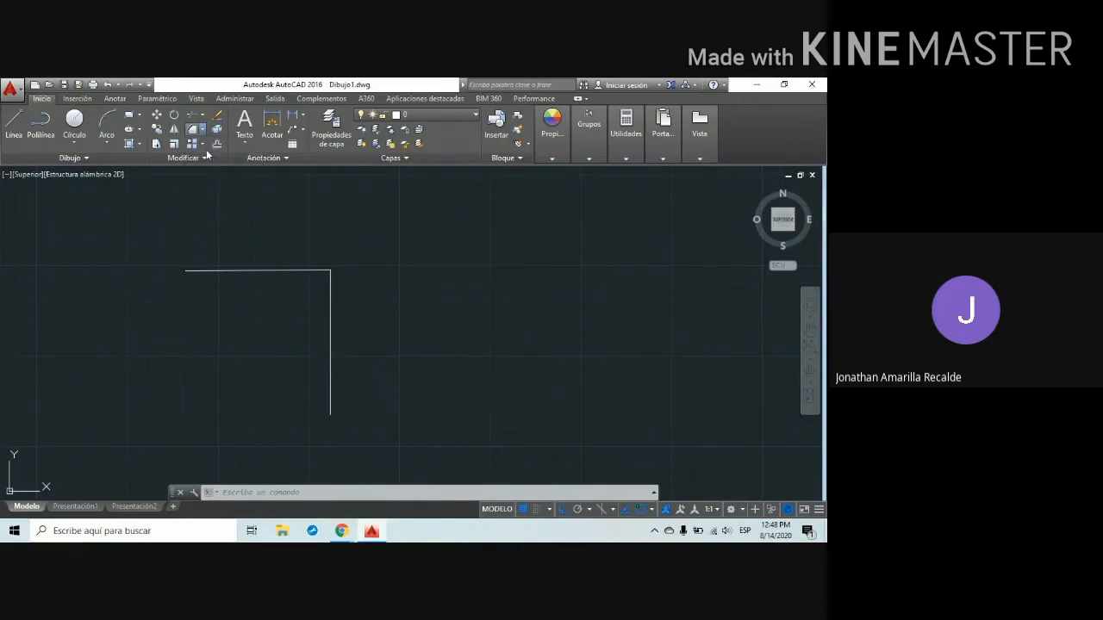
{"action": "left_click", "coordinate": [285, 271]}
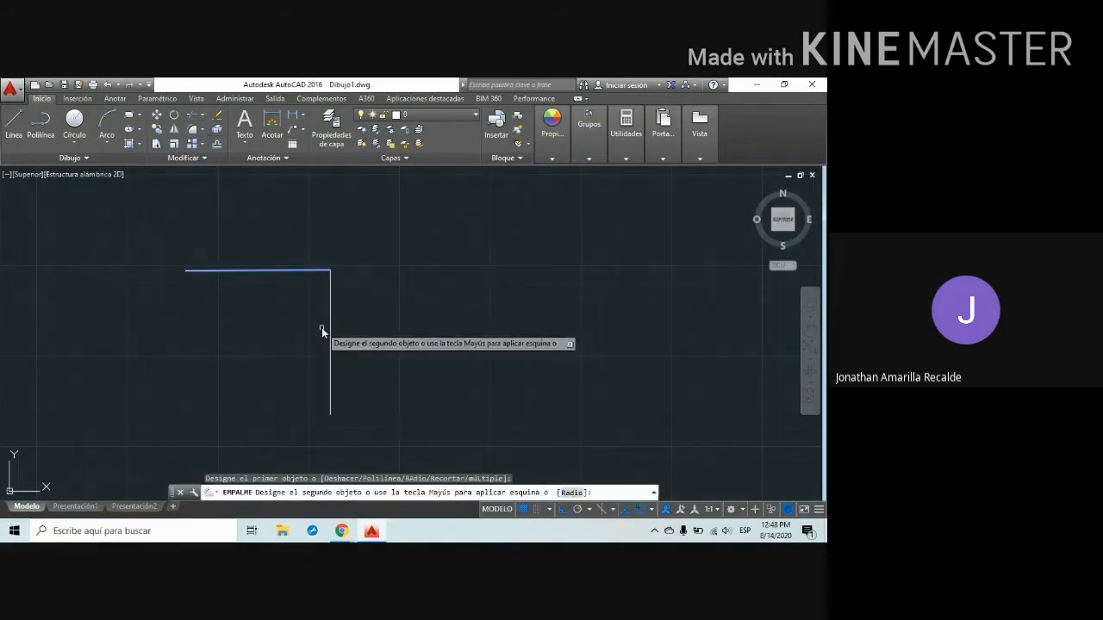
{"action": "type", "text": "R"}
{"action": "key", "text": "Return"}
{"action": "type", "text": "10"}
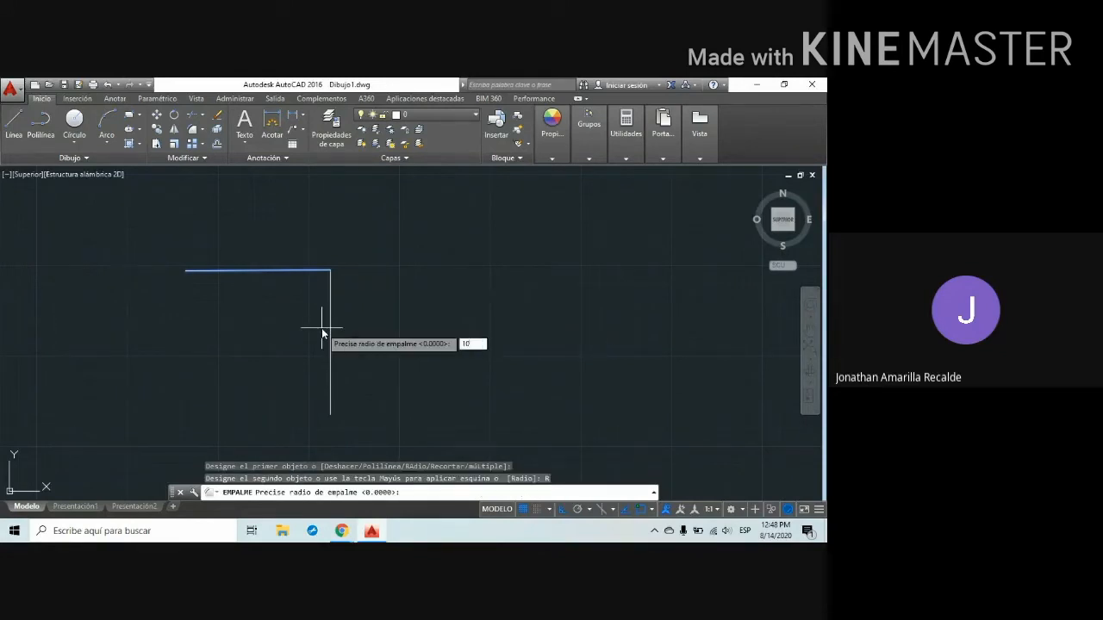
{"action": "key", "text": "Return"}
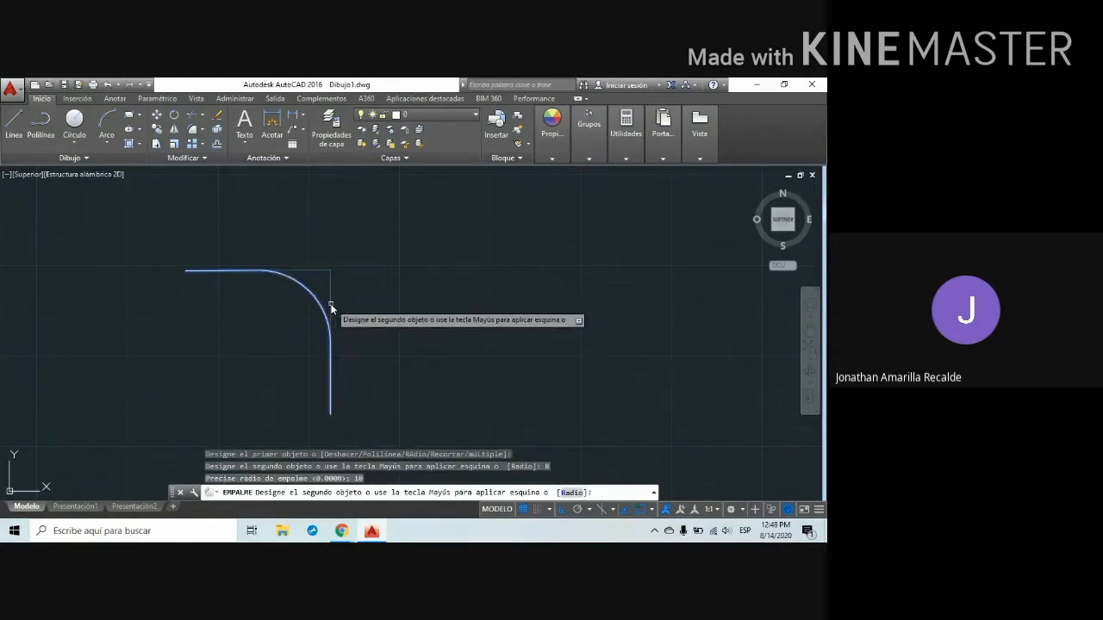
{"action": "left_click", "coordinate": [330, 303]}
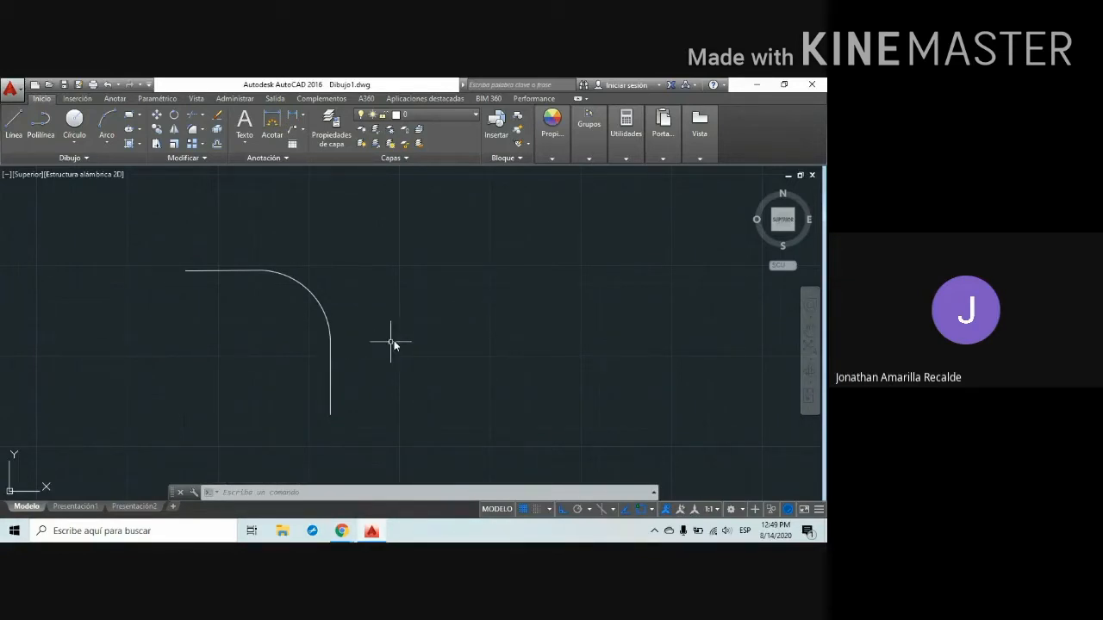
Delete both lines and the fillet arc, selecting them together with a crossing window
{"action": "scroll", "coordinate": [392, 338], "scroll_direction": "down", "scroll_amount": 1}
{"action": "scroll", "coordinate": [382, 331], "scroll_direction": "up", "scroll_amount": 1}
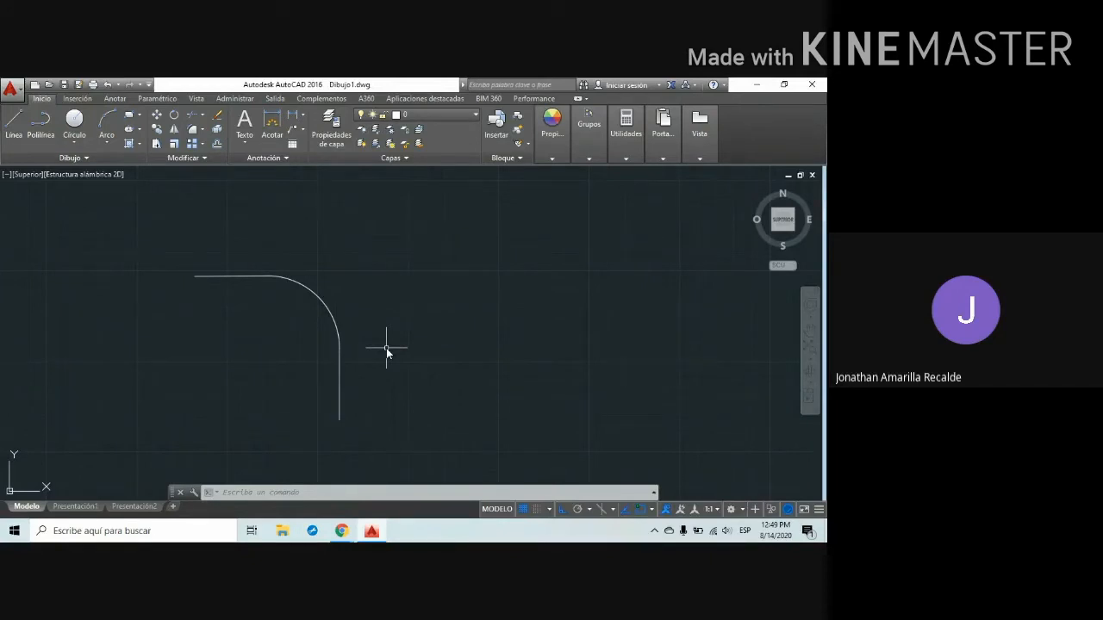
{"action": "scroll", "coordinate": [375, 337], "scroll_direction": "down", "scroll_amount": 2}
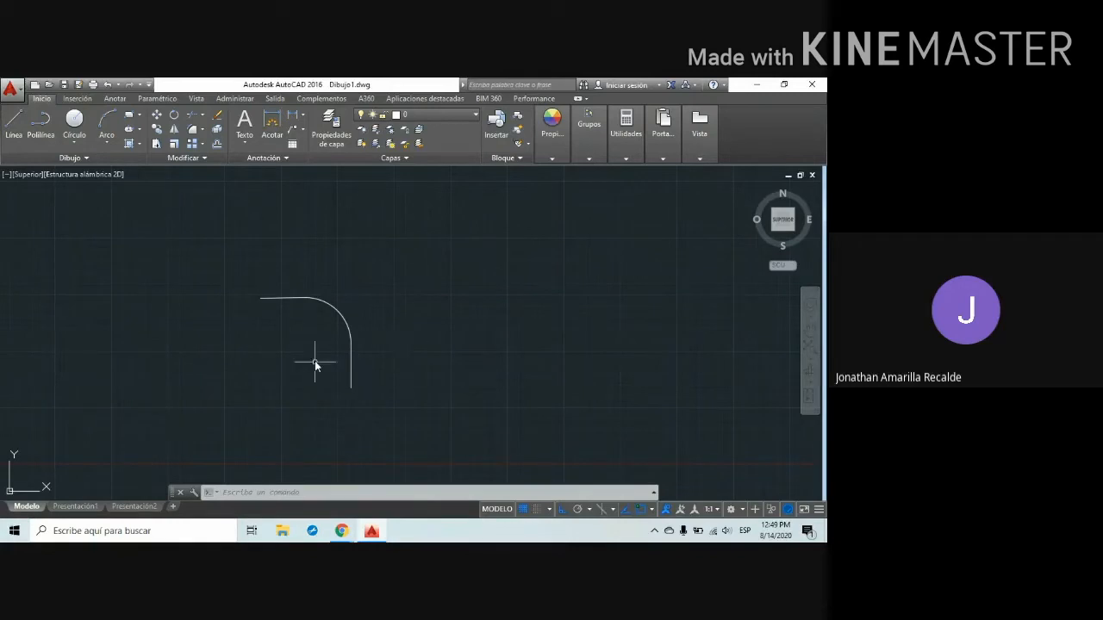
{"action": "scroll", "coordinate": [418, 353], "scroll_direction": "up", "scroll_amount": 2}
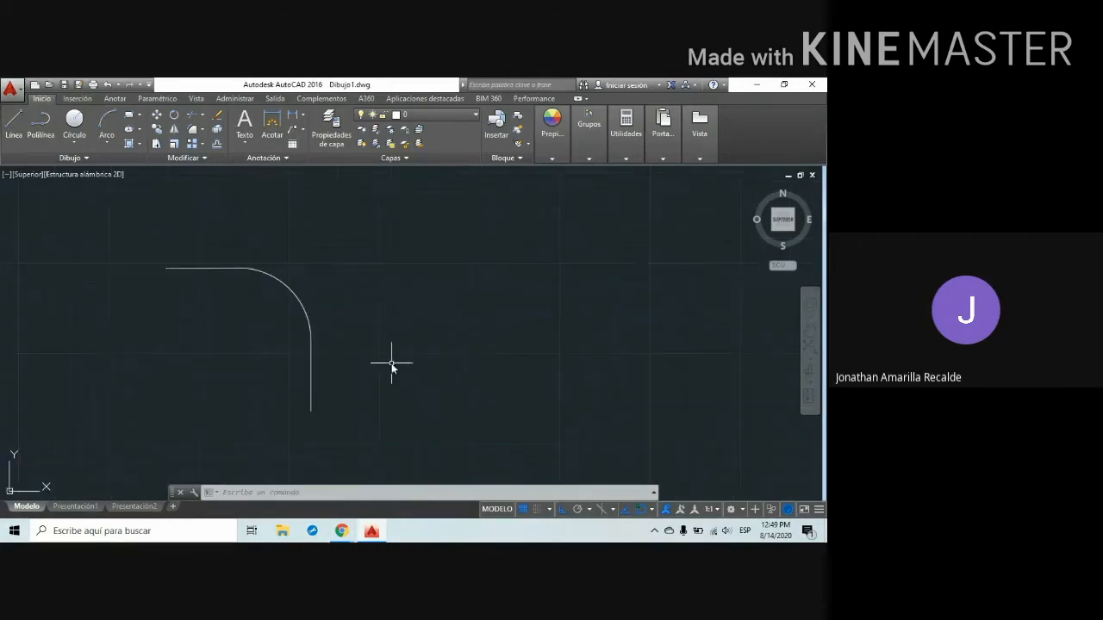
{"action": "left_click", "coordinate": [415, 428]}
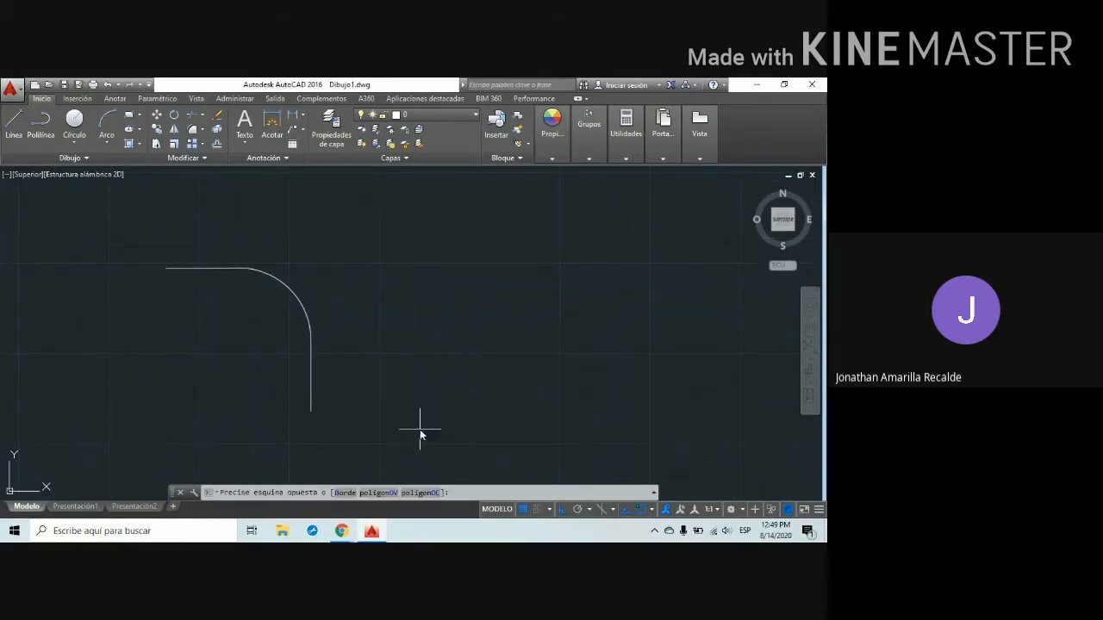
{"action": "left_click", "coordinate": [133, 245]}
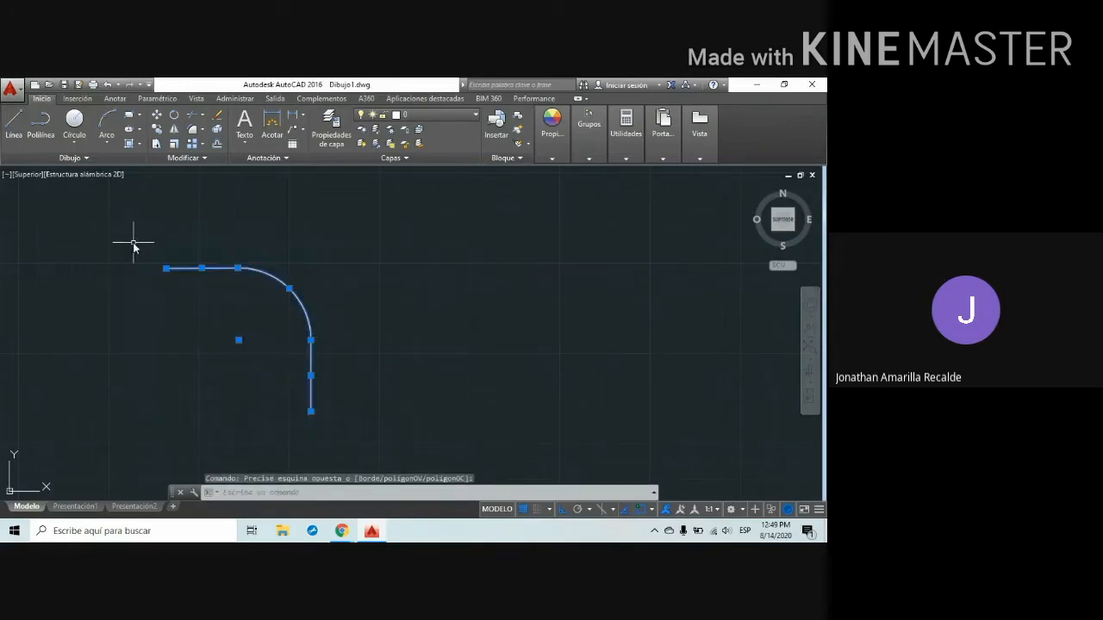
{"action": "key", "text": "Delete"}
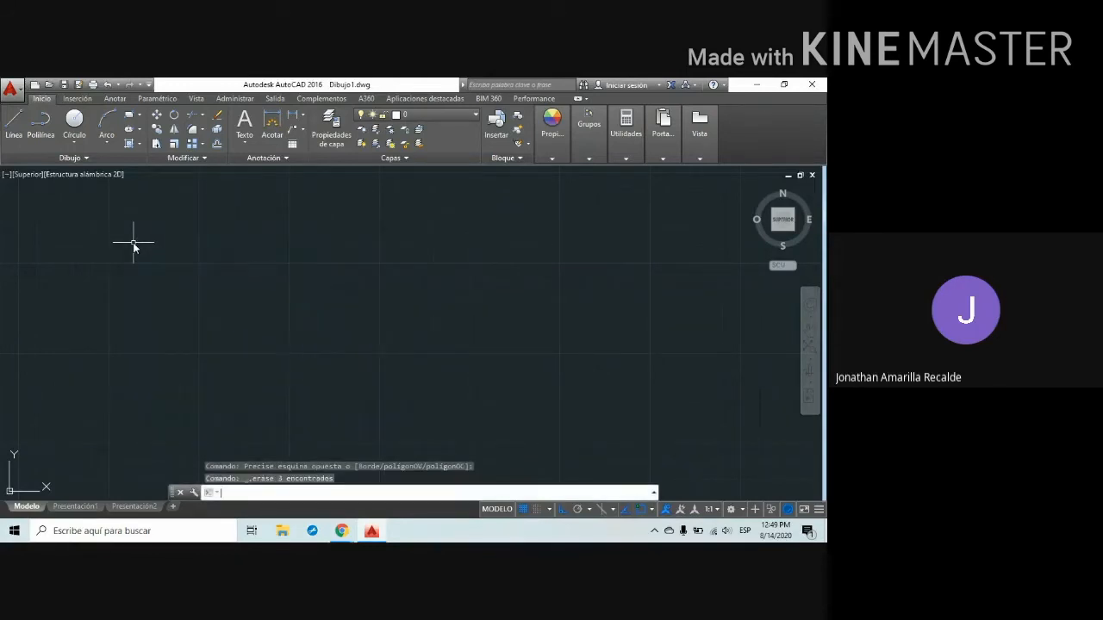
Draw a horizontal line 30 units long and continue it 30 units straight down from its right end
{"action": "left_click", "coordinate": [14, 125]}
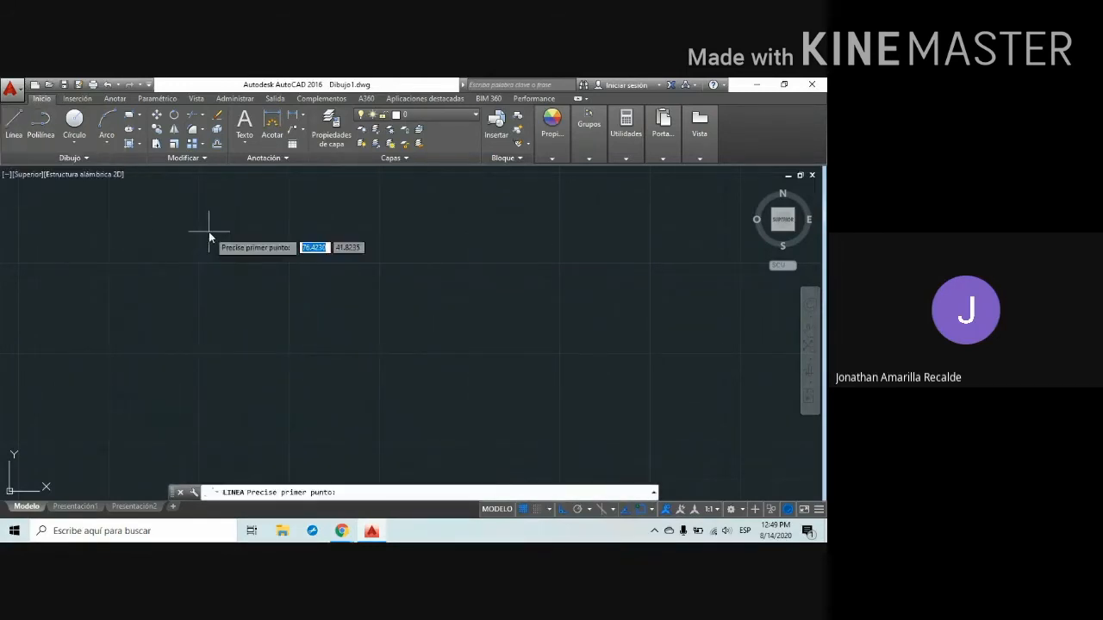
{"action": "left_click", "coordinate": [287, 264]}
{"action": "type", "text": "30"}
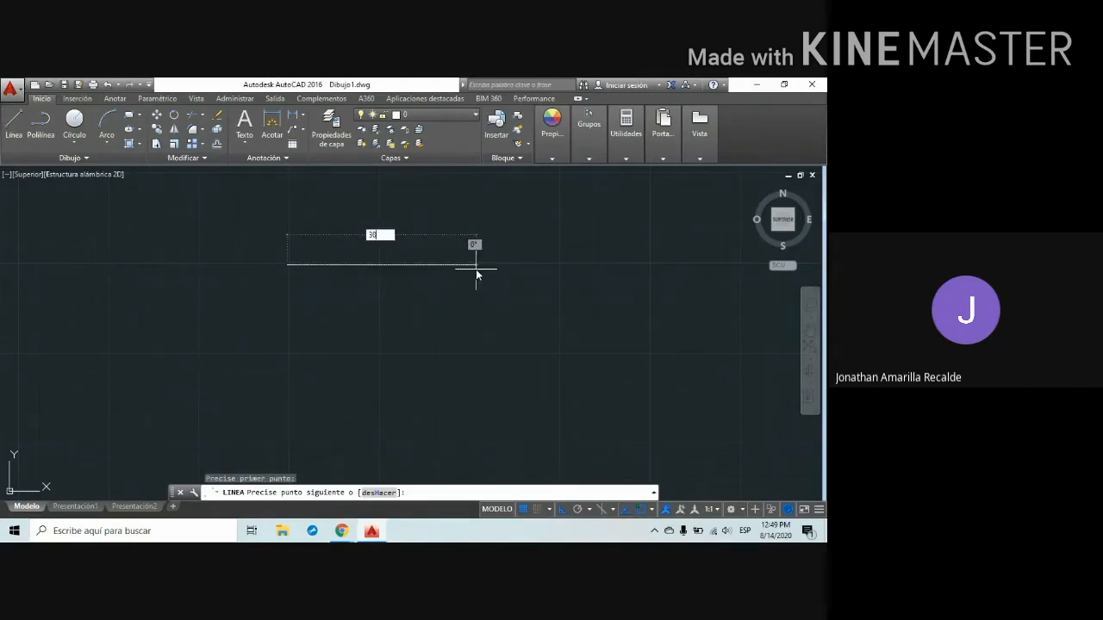
{"action": "key", "text": "Return"}
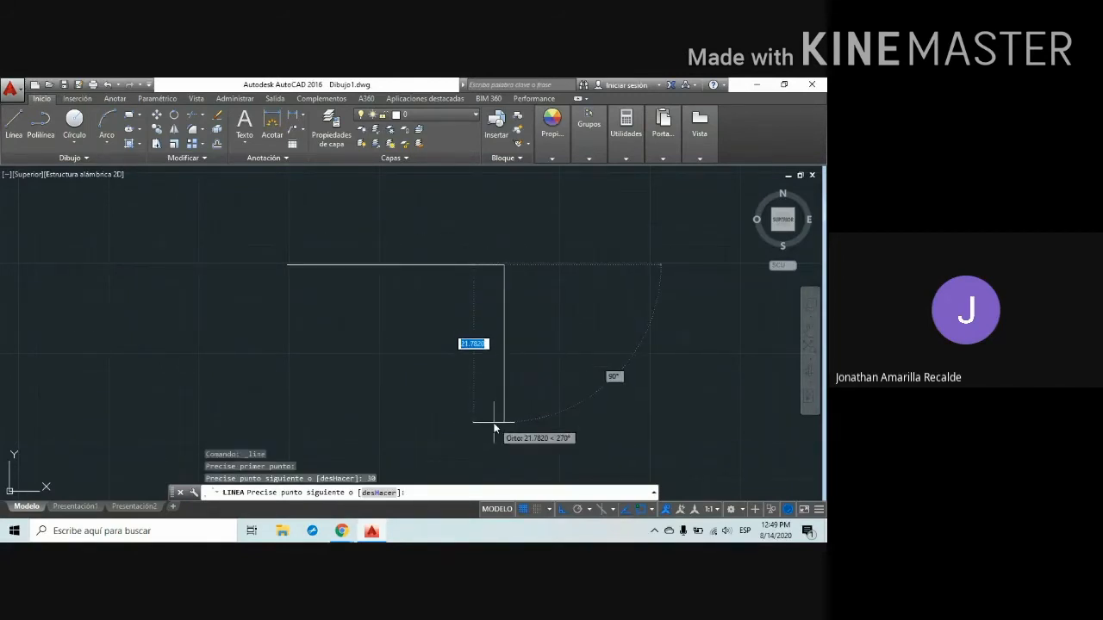
{"action": "type", "text": "30"}
{"action": "key", "text": "Return"}
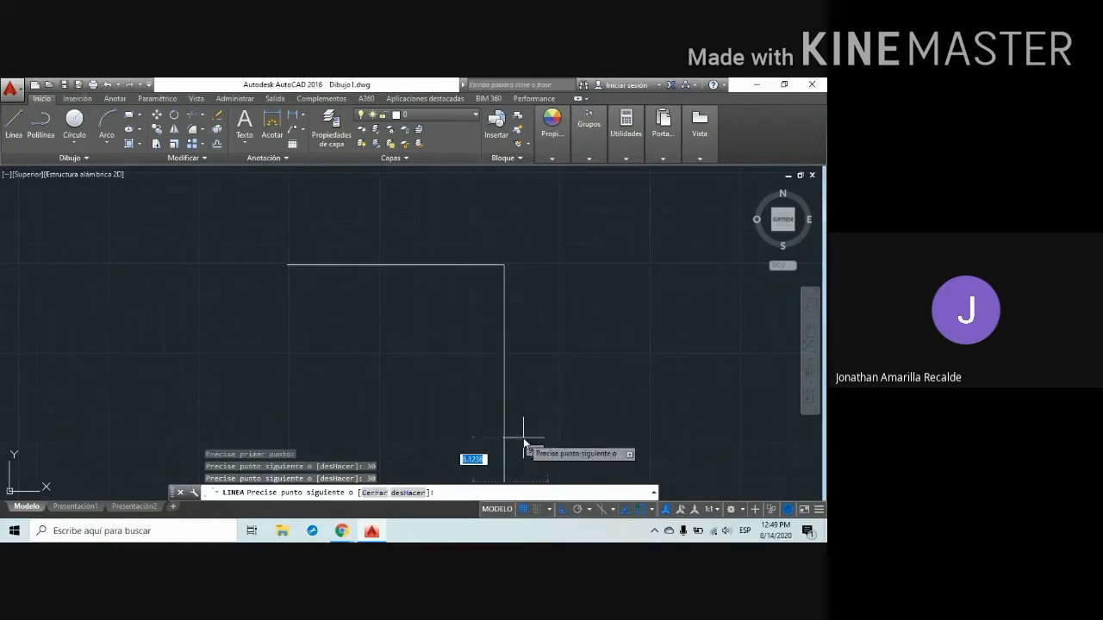
{"action": "key", "text": "Escape"}
{"action": "scroll", "coordinate": [468, 414], "scroll_direction": "down", "scroll_amount": 2}
{"action": "scroll", "coordinate": [468, 410], "scroll_direction": "up", "scroll_amount": 2}
{"action": "middle_click_drag", "start_coordinate": [499, 421], "coordinate": [344, 285]}
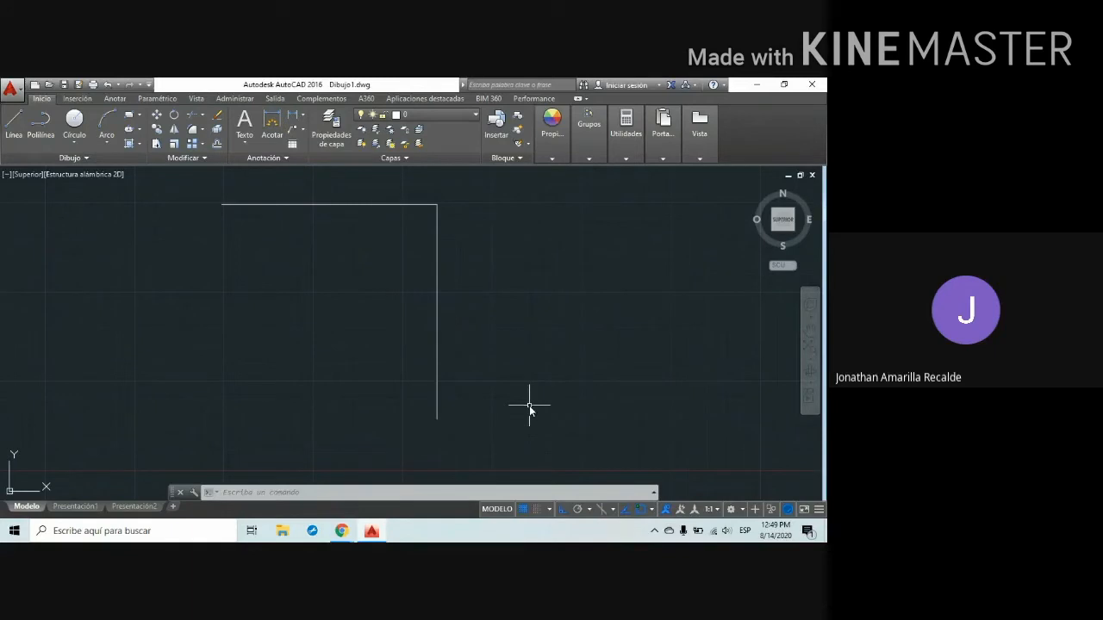
Fillet the corner between the two 30-unit lines using the radius already set, picking the horizontal line first
{"action": "left_click", "coordinate": [201, 129]}
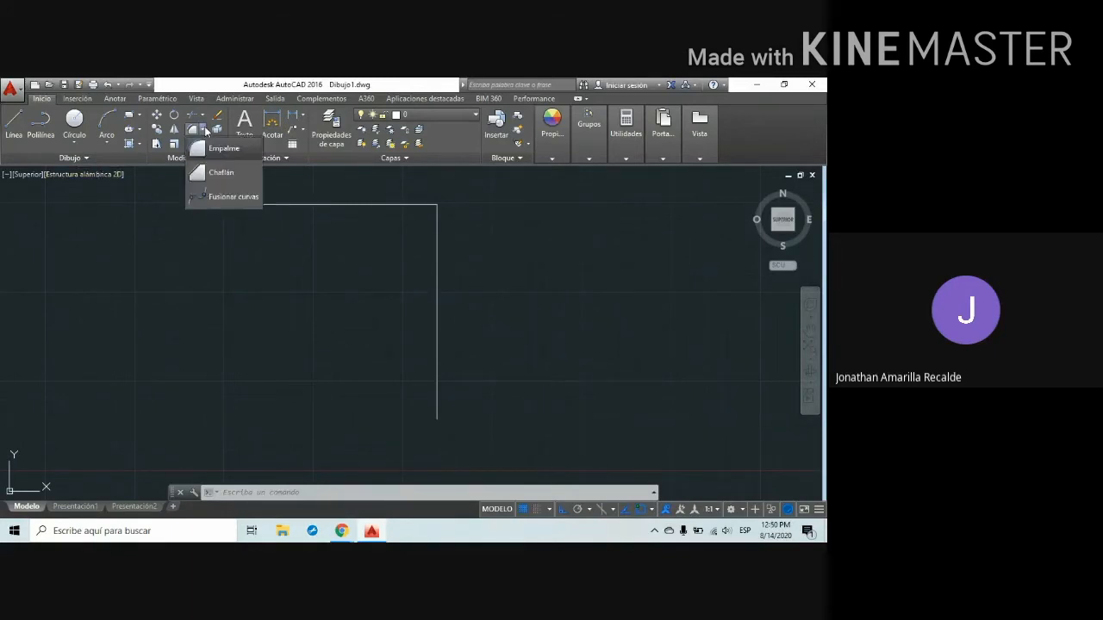
{"action": "left_click", "coordinate": [223, 151]}
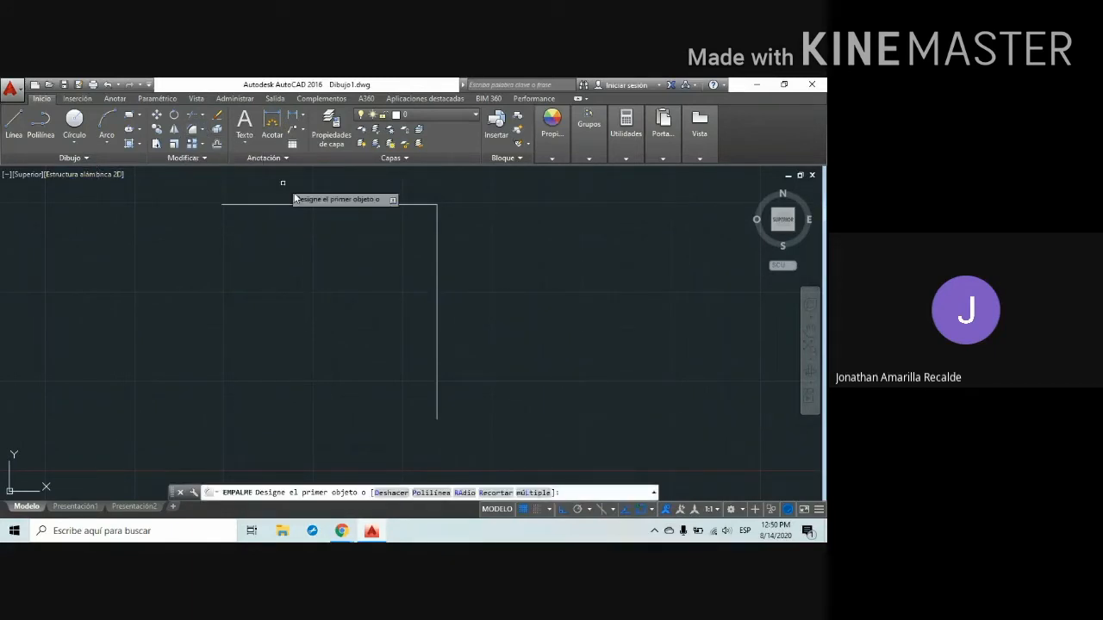
{"action": "left_click", "coordinate": [389, 204]}
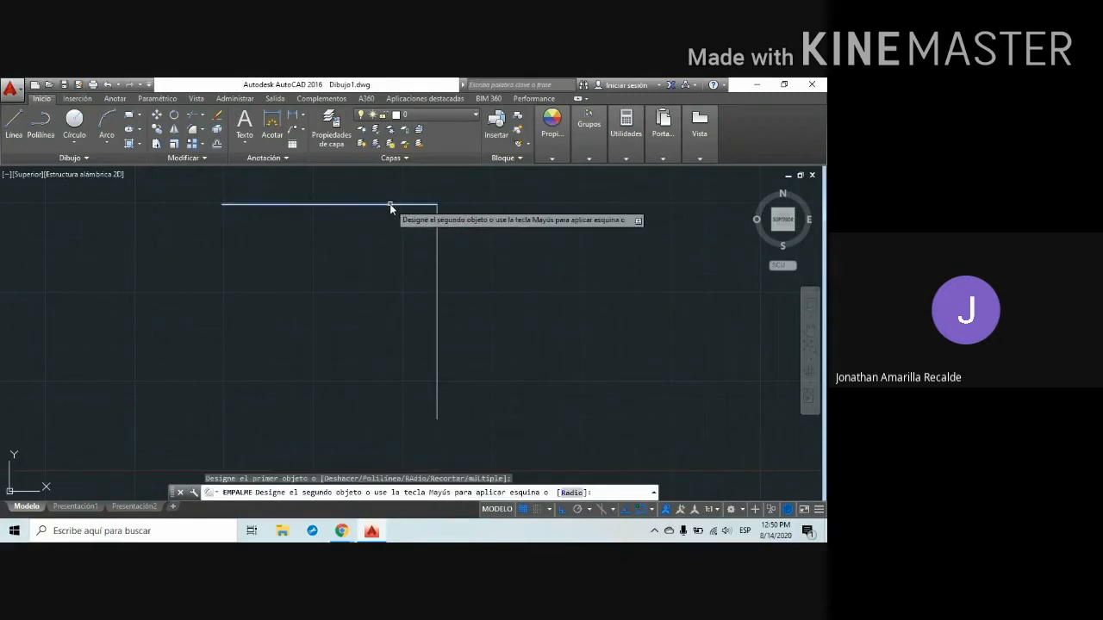
{"action": "left_click", "coordinate": [435, 270]}
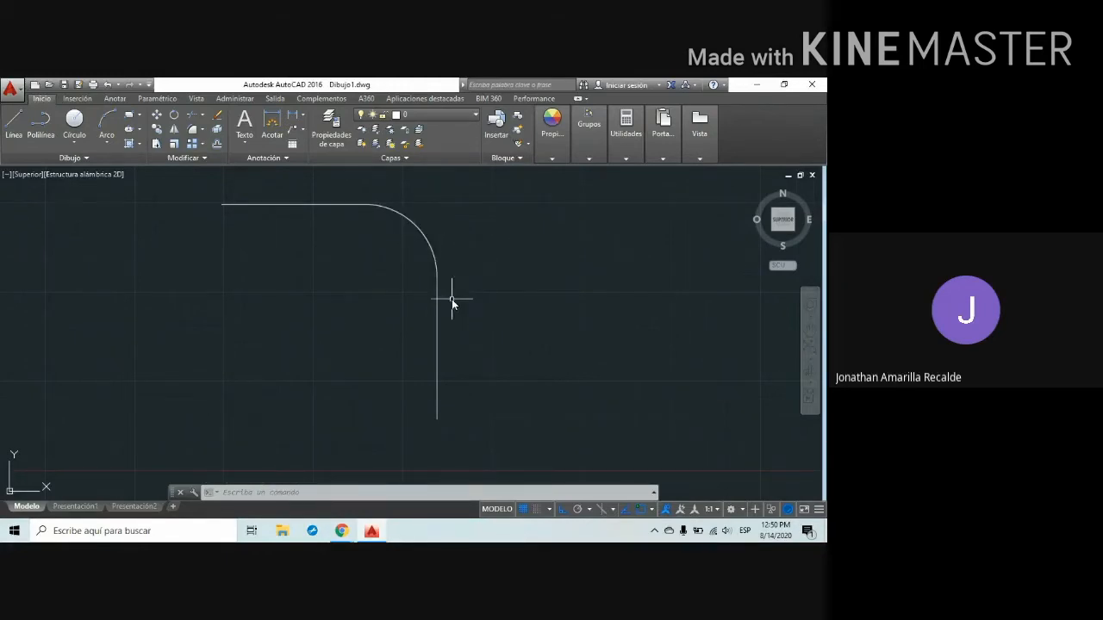
{"action": "scroll", "coordinate": [452, 299], "scroll_direction": "down", "scroll_amount": 1}
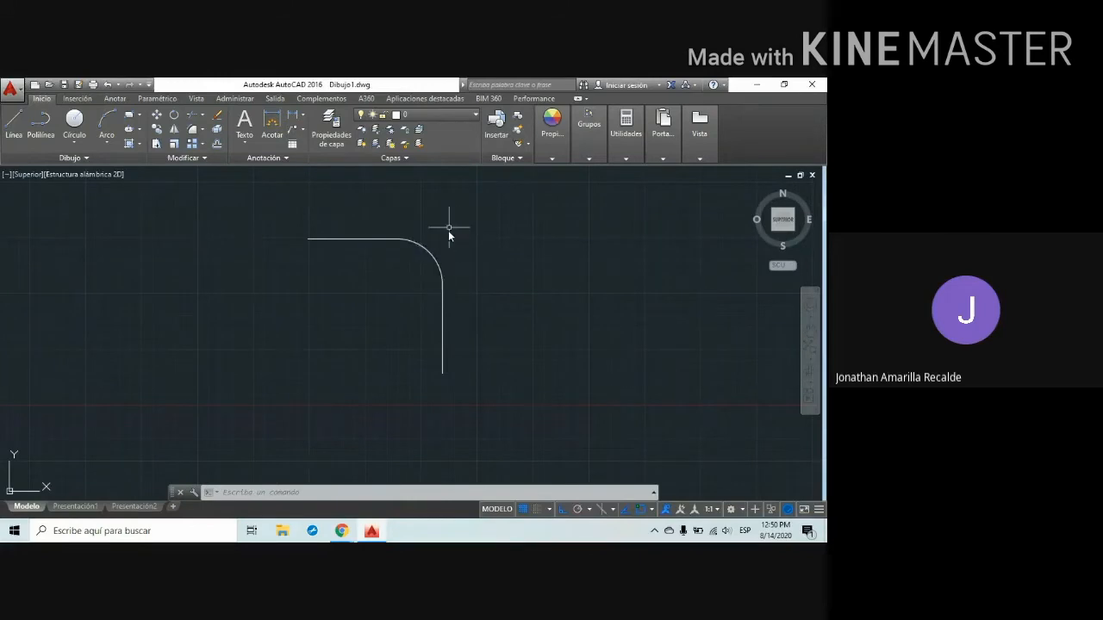
{"action": "scroll", "coordinate": [450, 234], "scroll_direction": "up", "scroll_amount": 1}
{"action": "scroll", "coordinate": [455, 239], "scroll_direction": "up", "scroll_amount": 1}
{"action": "scroll", "coordinate": [446, 241], "scroll_direction": "down", "scroll_amount": 1}
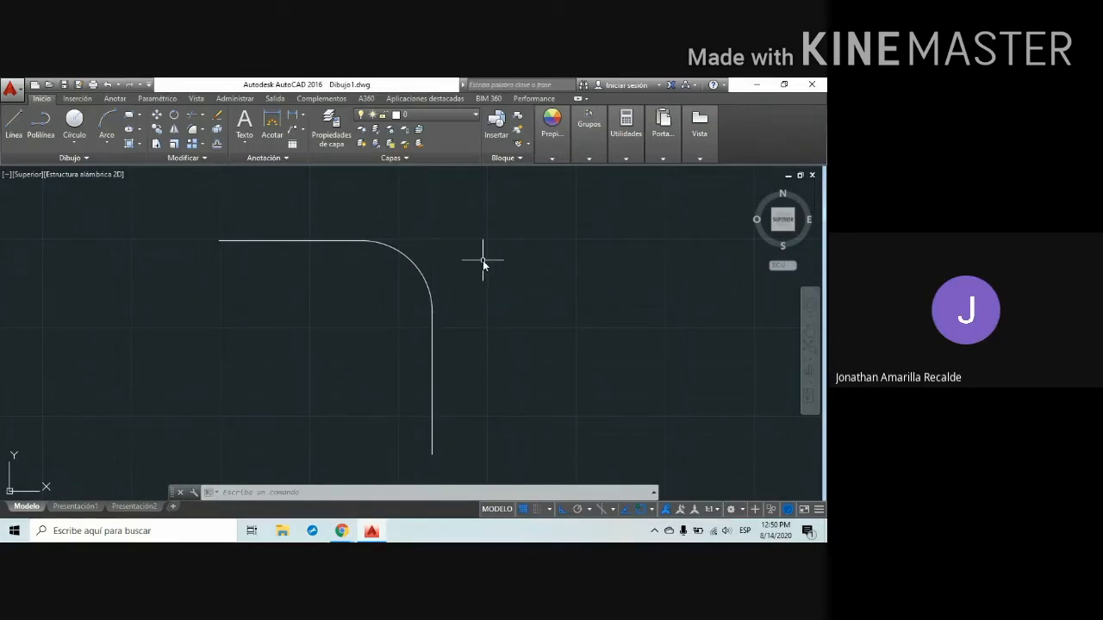
Draw a horizontal line 30 units long beside the filleted pair and continue it 30 units straight down from its right end
{"action": "scroll", "coordinate": [479, 271], "scroll_direction": "down", "scroll_amount": 3}
{"action": "scroll", "coordinate": [473, 289], "scroll_direction": "up", "scroll_amount": 2}
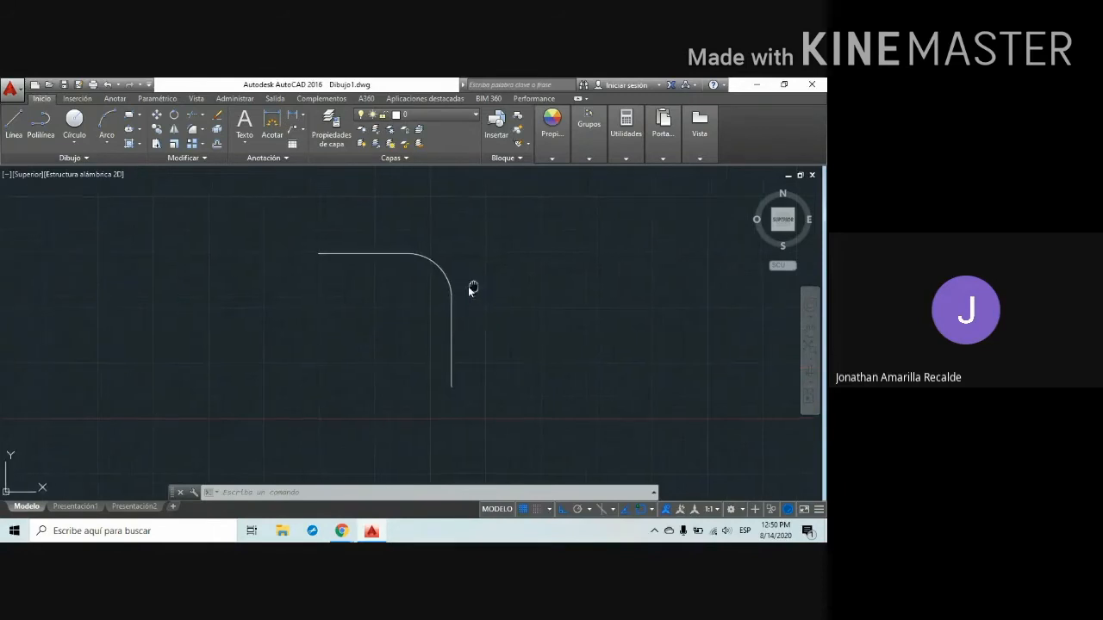
{"action": "mouse_move", "coordinate": [472, 290]}
{"action": "middle_mouse_down"}
{"action": "mouse_move", "coordinate": [337, 275]}
{"action": "mouse_move", "coordinate": [270, 247]}
{"action": "middle_mouse_up"}
{"action": "scroll", "coordinate": [267, 239], "scroll_direction": "up", "scroll_amount": 2}
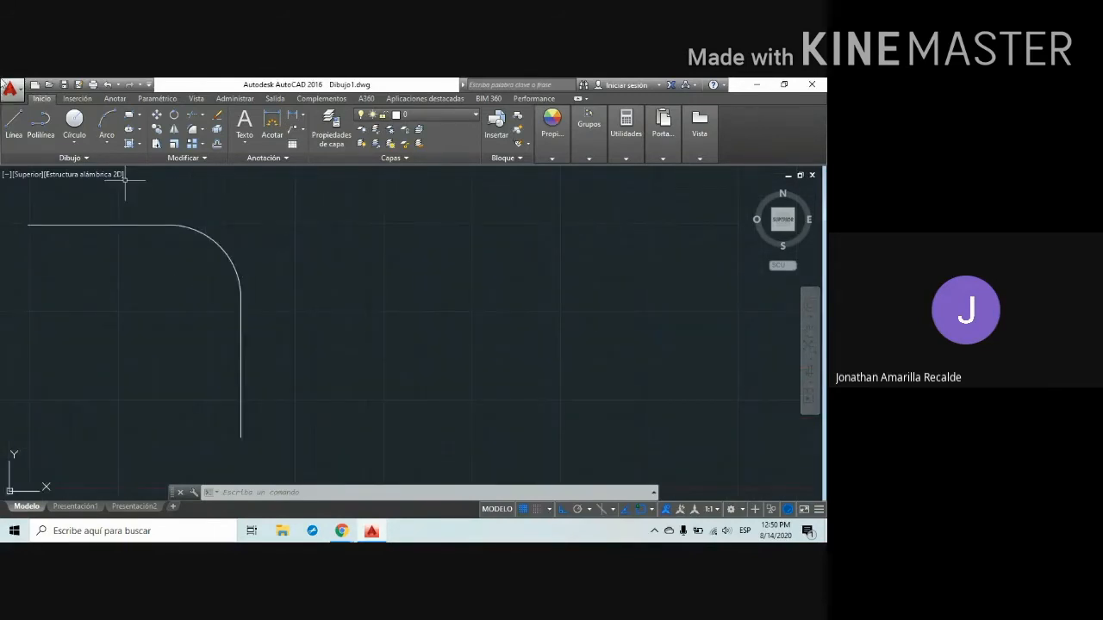
{"action": "left_click", "coordinate": [13, 125]}
{"action": "left_click", "coordinate": [341, 222]}
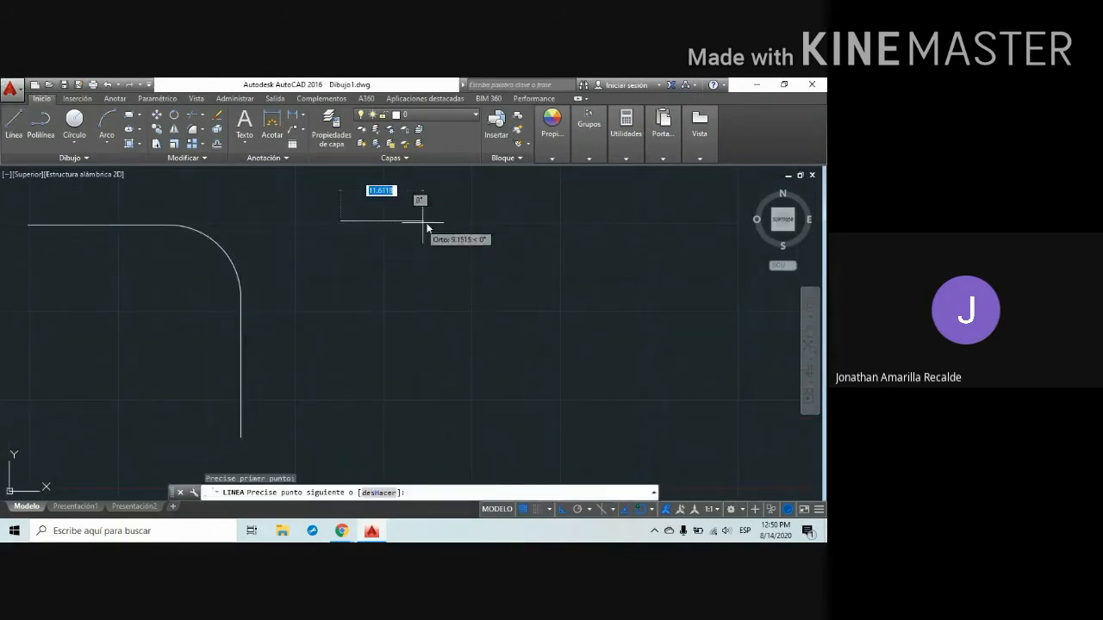
{"action": "type", "text": "30"}
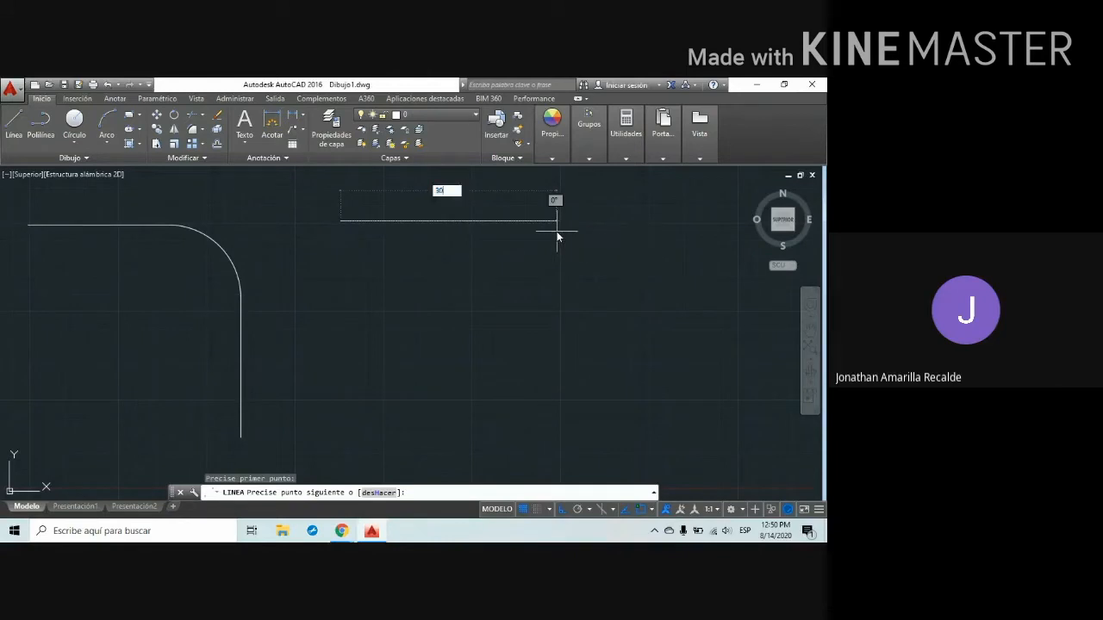
{"action": "key", "text": "Return"}
{"action": "type", "text": "30"}
{"action": "key", "text": "Return"}
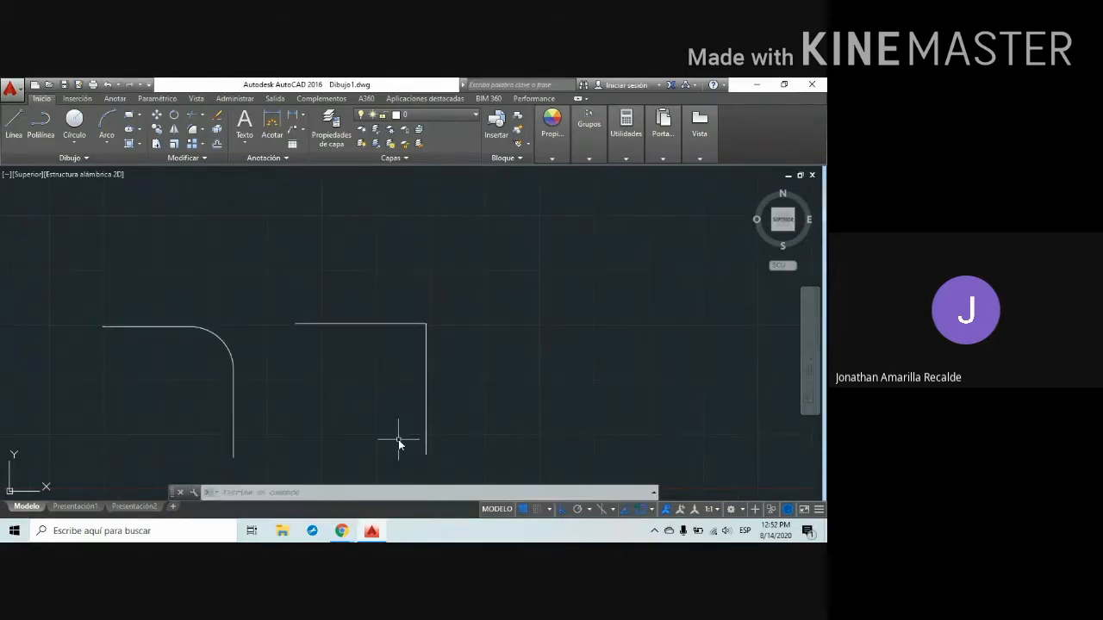
Fillet the corner of the new line pair with a radius of 20, picking the horizontal line first
{"action": "left_click", "coordinate": [398, 440]}
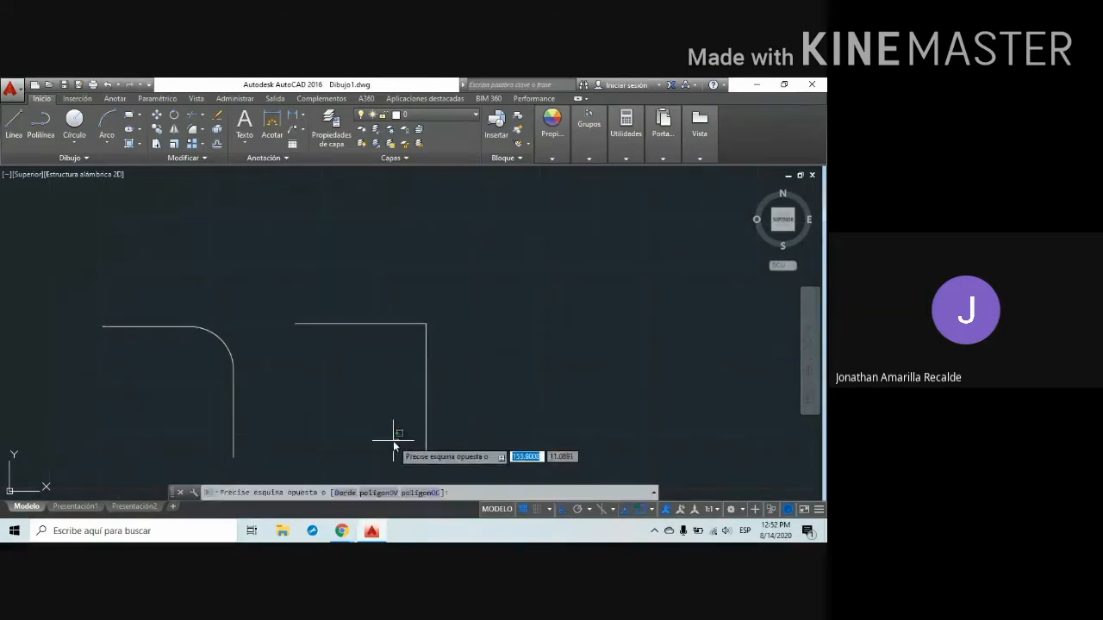
{"action": "mouse_move", "coordinate": [364, 387]}
{"action": "middle_mouse_down"}
{"action": "mouse_move", "coordinate": [383, 422]}
{"action": "mouse_move", "coordinate": [402, 291]}
{"action": "mouse_move", "coordinate": [365, 342]}
{"action": "mouse_move", "coordinate": [349, 335]}
{"action": "middle_mouse_up"}
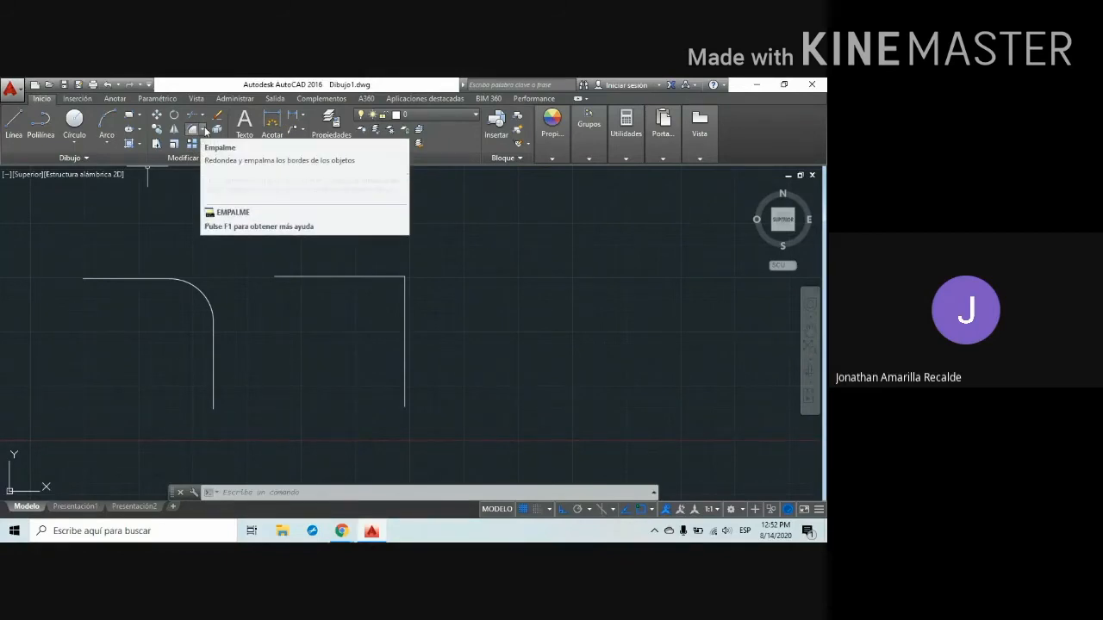
{"action": "left_click", "coordinate": [204, 129]}
{"action": "left_click", "coordinate": [215, 150]}
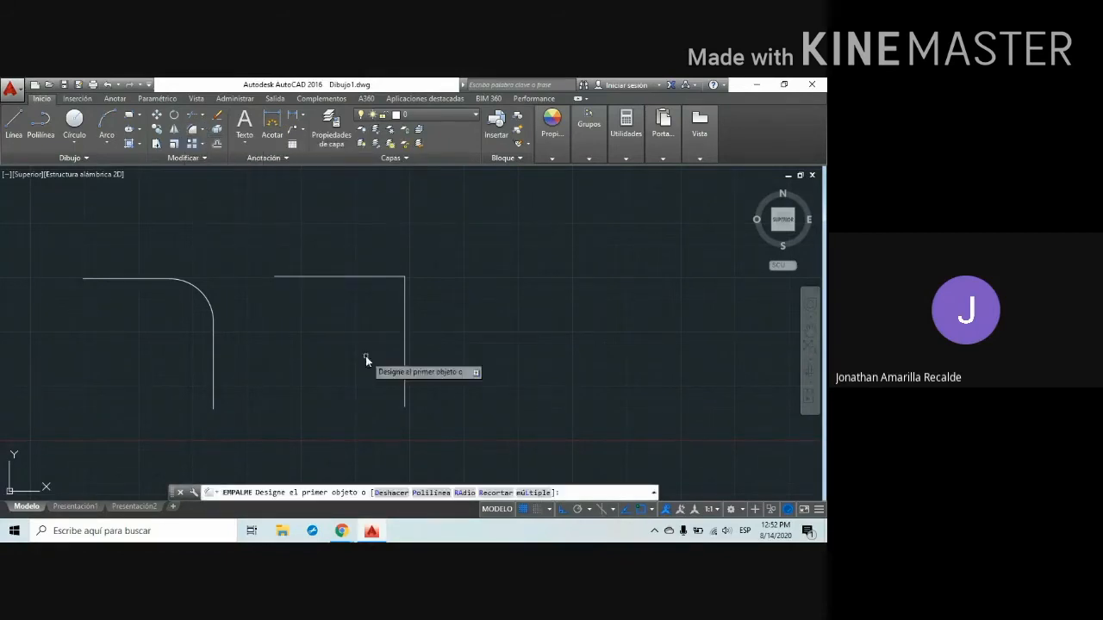
{"action": "left_click", "coordinate": [357, 277]}
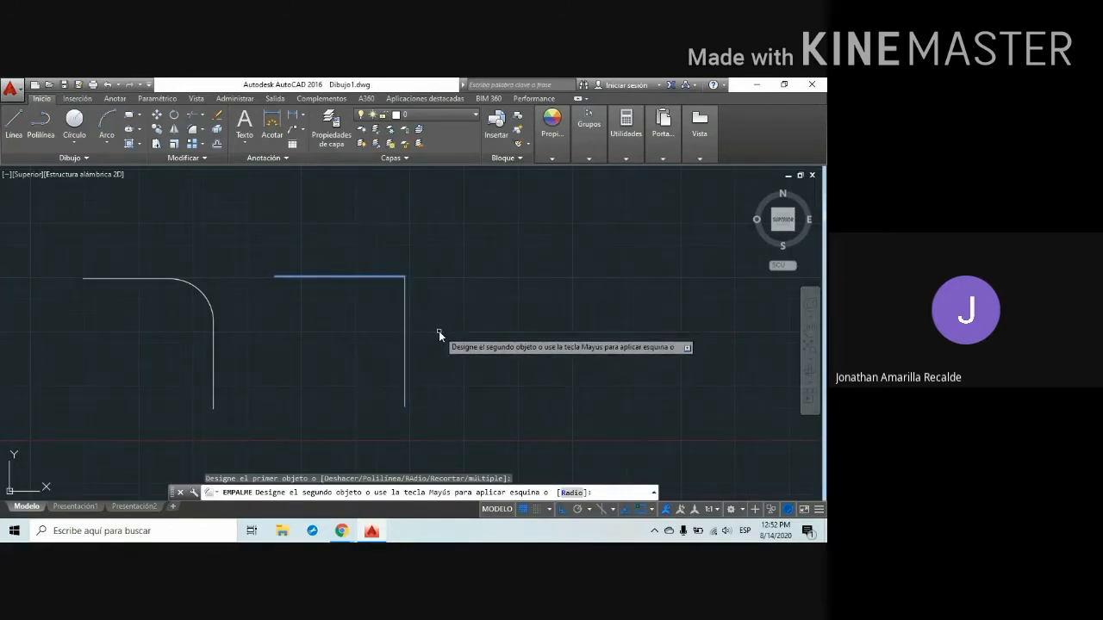
{"action": "type", "text": "R"}
{"action": "key", "text": "Return"}
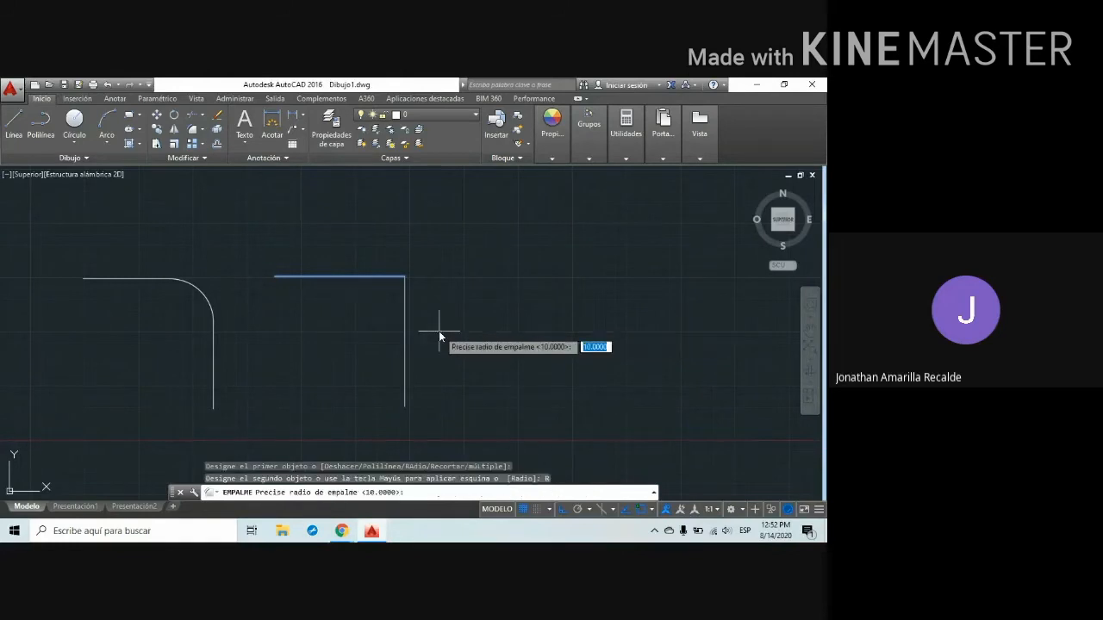
{"action": "type", "text": "20"}
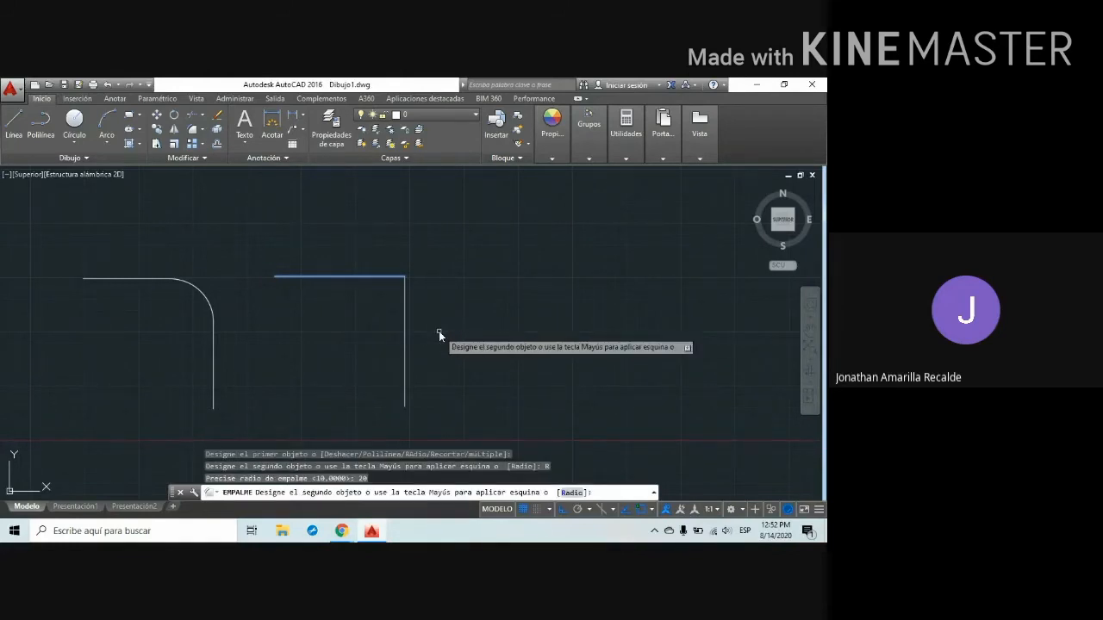
{"action": "left_click", "coordinate": [404, 363]}
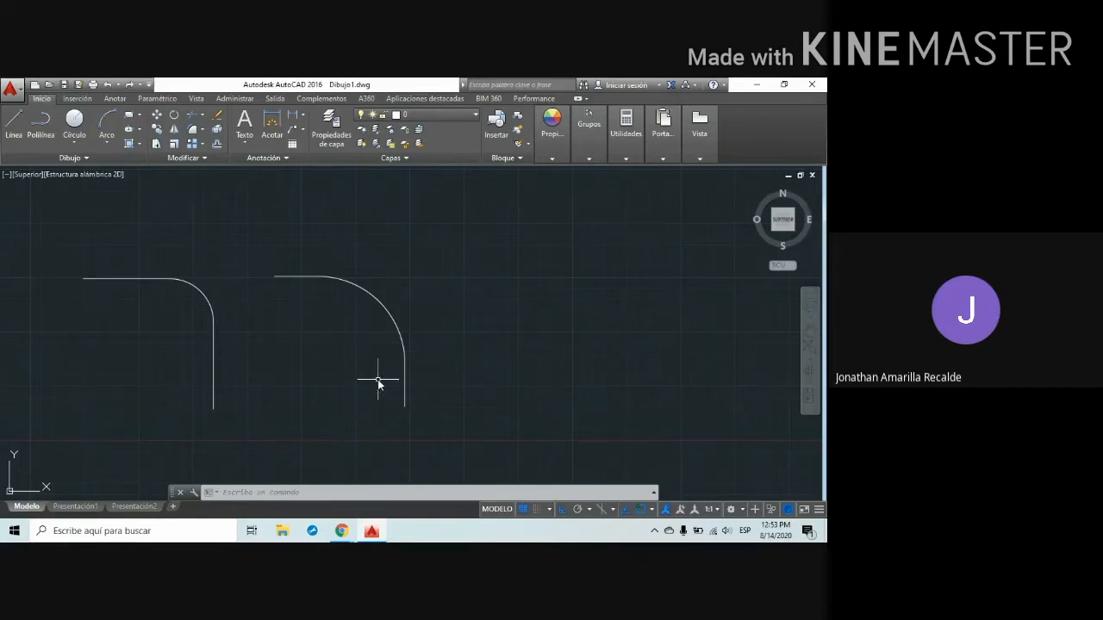
{"action": "scroll", "coordinate": [379, 382], "scroll_direction": "down", "scroll_amount": 2}
{"action": "scroll", "coordinate": [365, 377], "scroll_direction": "up", "scroll_amount": 3}
{"action": "scroll", "coordinate": [358, 378], "scroll_direction": "down", "scroll_amount": 2}
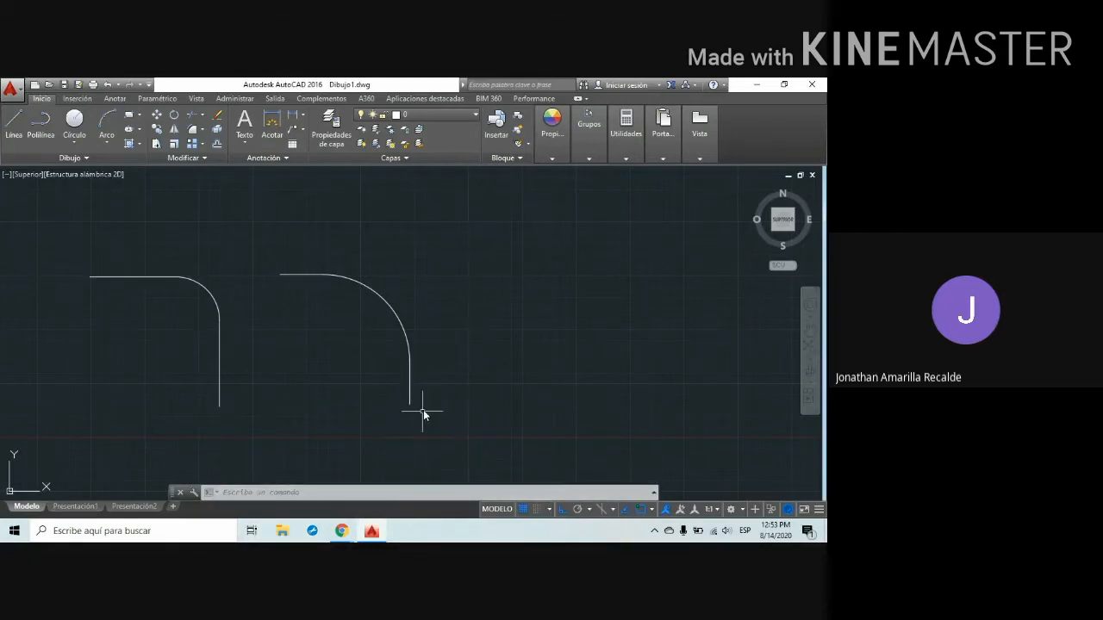
Draw a circle with a radius of about 35 to the right of and slightly above the two filleted corners
{"action": "scroll", "coordinate": [445, 405], "scroll_direction": "down", "scroll_amount": 3}
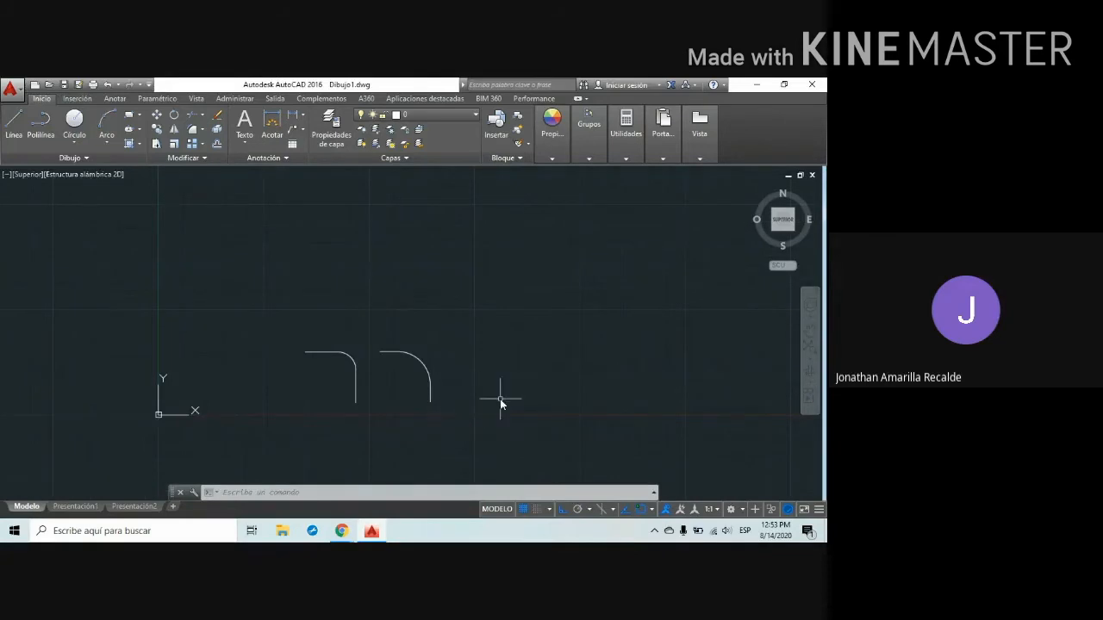
{"action": "scroll", "coordinate": [493, 400], "scroll_direction": "up", "scroll_amount": 1}
{"action": "mouse_move", "coordinate": [501, 399]}
{"action": "middle_mouse_down"}
{"action": "mouse_move", "coordinate": [424, 414]}
{"action": "mouse_move", "coordinate": [273, 296]}
{"action": "middle_mouse_up"}
{"action": "scroll", "coordinate": [424, 413], "scroll_direction": "down", "scroll_amount": 1}
{"action": "scroll", "coordinate": [376, 403], "scroll_direction": "down", "scroll_amount": 3}
{"action": "scroll", "coordinate": [394, 392], "scroll_direction": "up", "scroll_amount": 2}
{"action": "scroll", "coordinate": [273, 293], "scroll_direction": "up", "scroll_amount": 2}
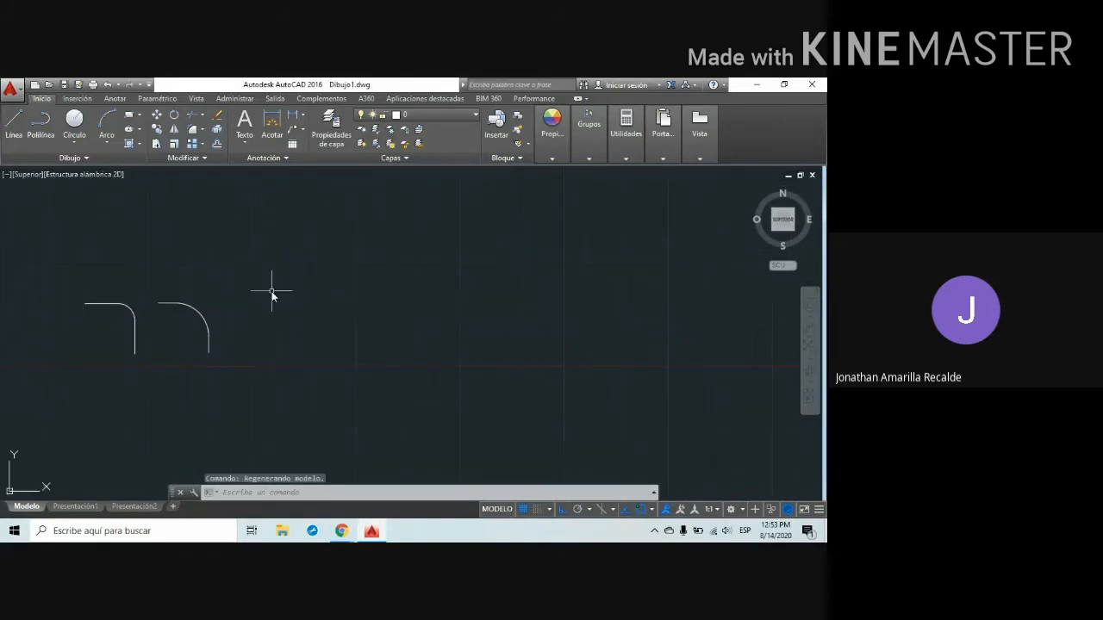
{"action": "left_click", "coordinate": [74, 121]}
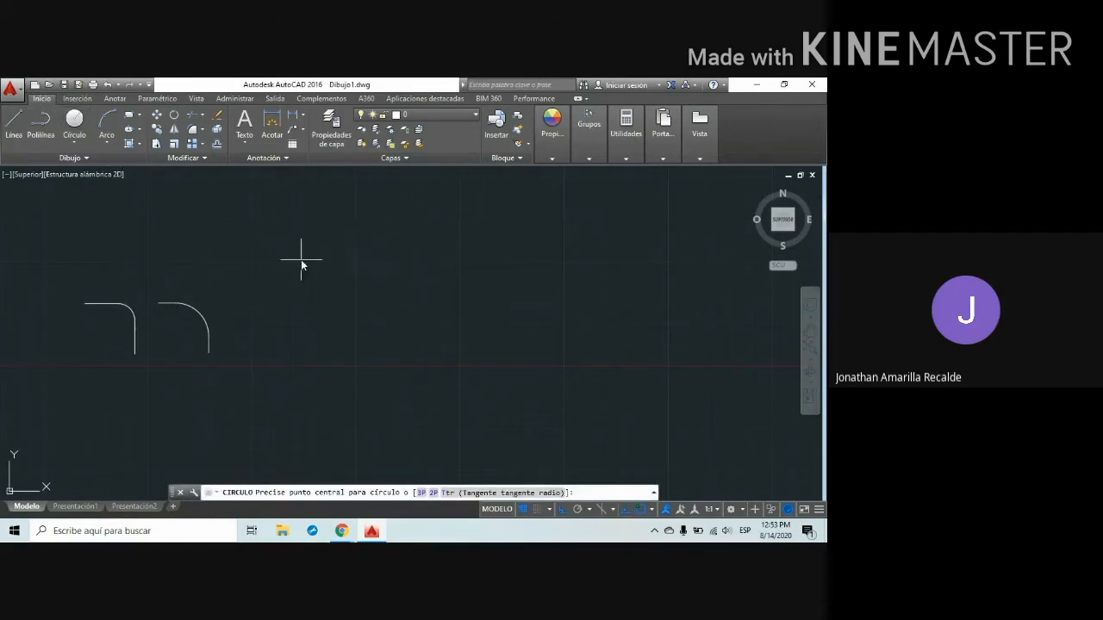
{"action": "left_click", "coordinate": [301, 260]}
{"action": "left_click", "coordinate": [342, 300]}
Draw a larger circle with a radius of about 123 to the right of the small circle
{"action": "scroll", "coordinate": [360, 319], "scroll_direction": "down", "scroll_amount": 4}
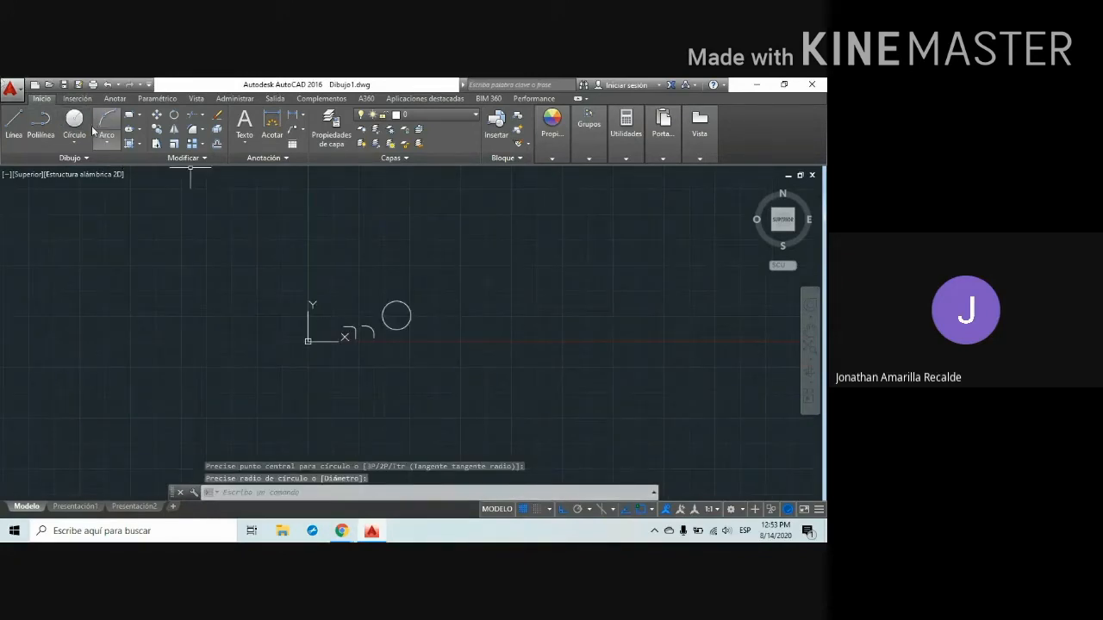
{"action": "key", "text": "Return"}
{"action": "left_click", "coordinate": [498, 333]}
{"action": "left_click", "coordinate": [549, 362]}
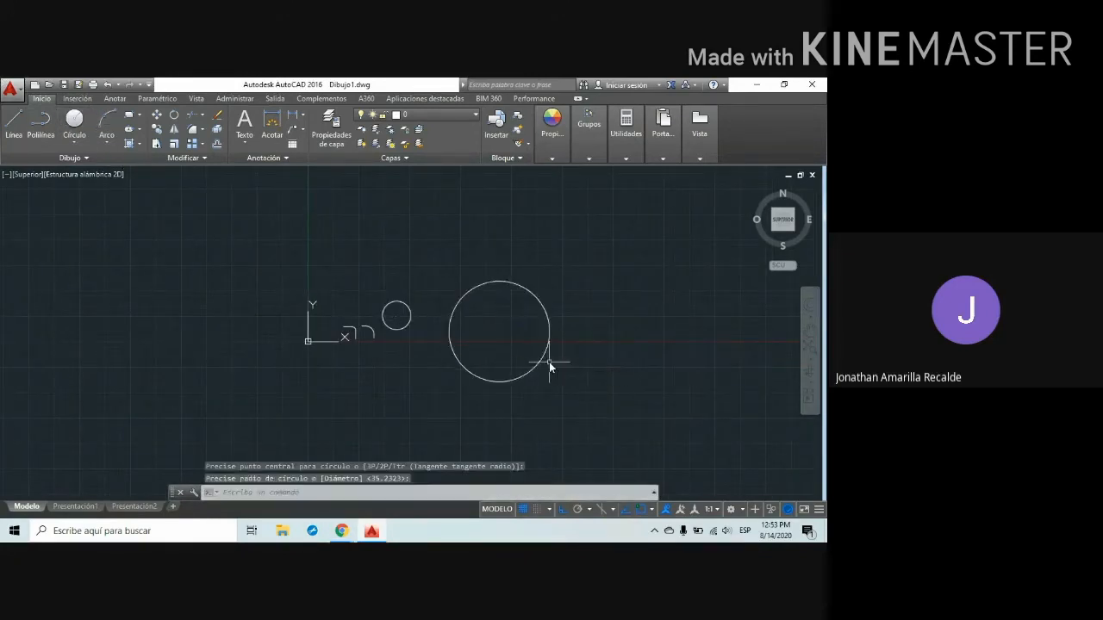
Draw a third circle with a radius of about 293 to the left of the origin, above the X axis
{"action": "scroll", "coordinate": [543, 357], "scroll_direction": "down", "scroll_amount": 5}
{"action": "scroll", "coordinate": [440, 322], "scroll_direction": "up", "scroll_amount": 2}
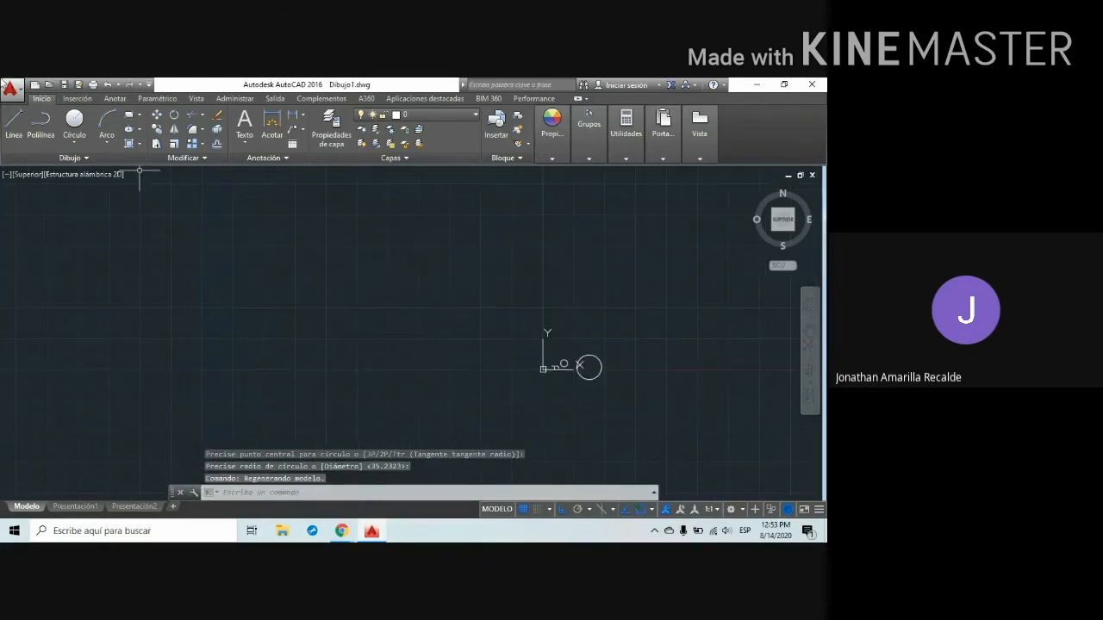
{"action": "left_click", "coordinate": [75, 125]}
{"action": "left_click", "coordinate": [454, 313]}
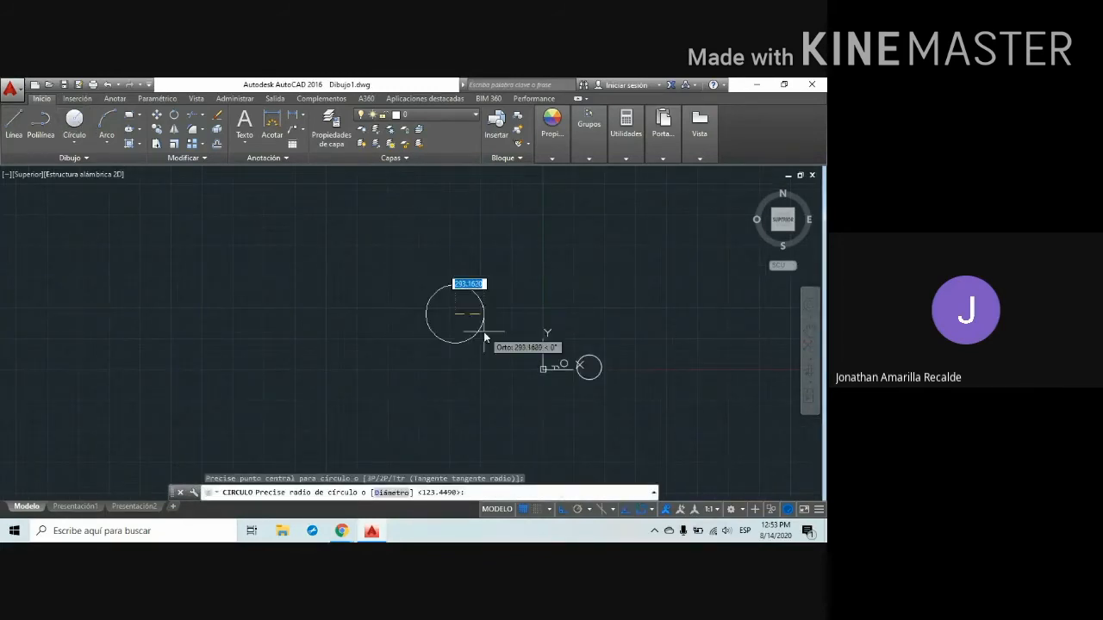
{"action": "left_click", "coordinate": [487, 333]}
Use the ZOOM command's Ventana option to frame the filleted corners and the two circles near the origin
{"action": "scroll", "coordinate": [508, 346], "scroll_direction": "down", "scroll_amount": 1}
{"action": "scroll", "coordinate": [522, 336], "scroll_direction": "up", "scroll_amount": 4}
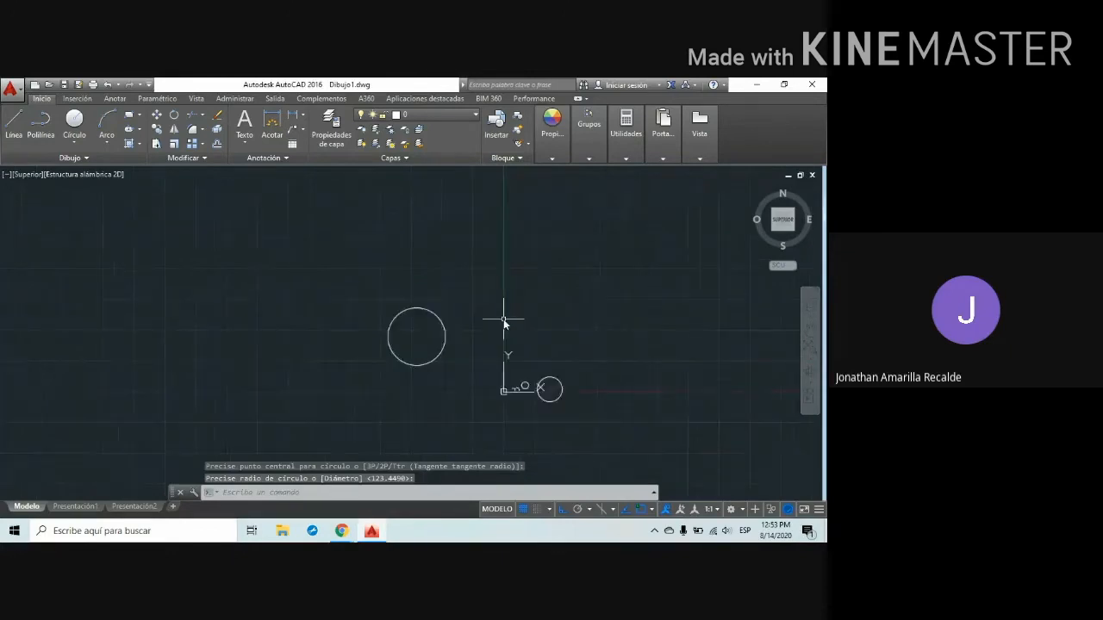
{"action": "middle_click_drag", "start_coordinate": [555, 356], "coordinate": [425, 284]}
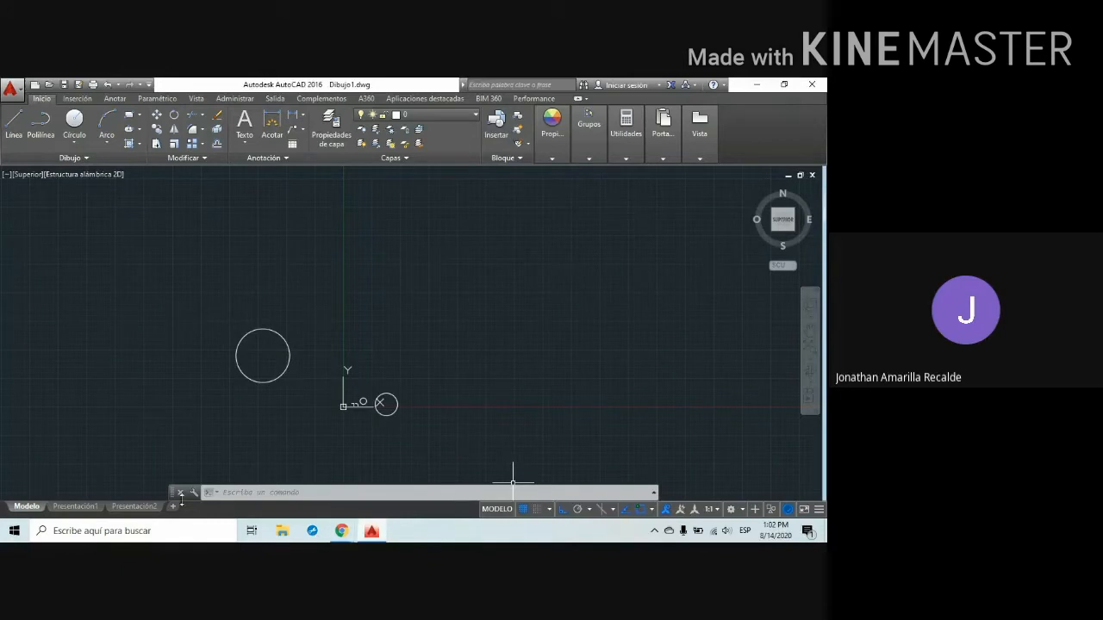
{"action": "left_click", "coordinate": [245, 493]}
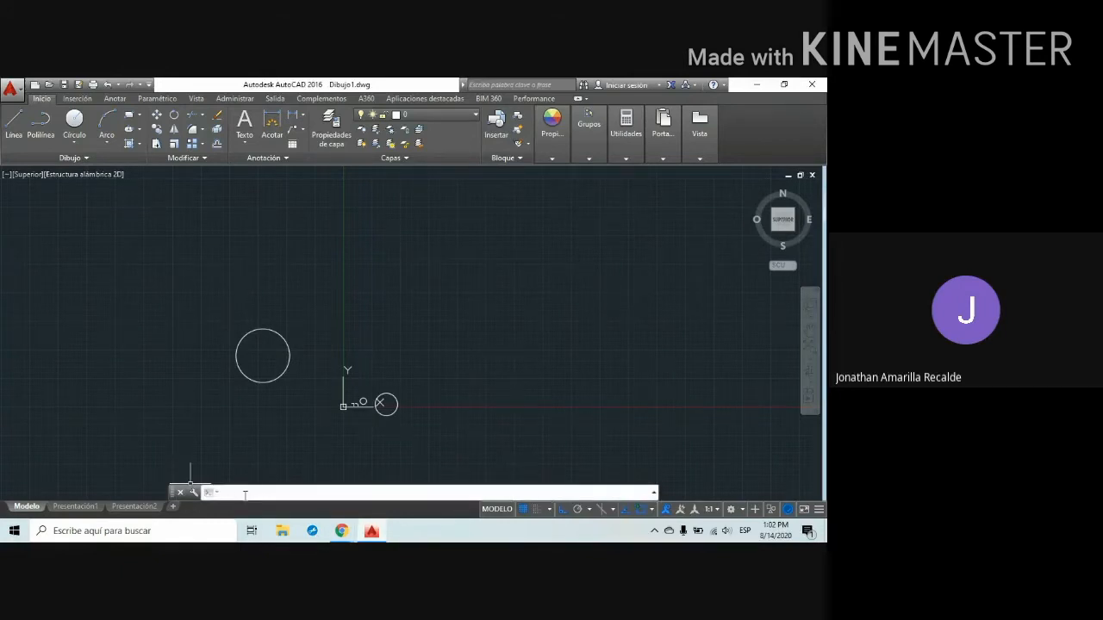
{"action": "type", "text": "zoom"}
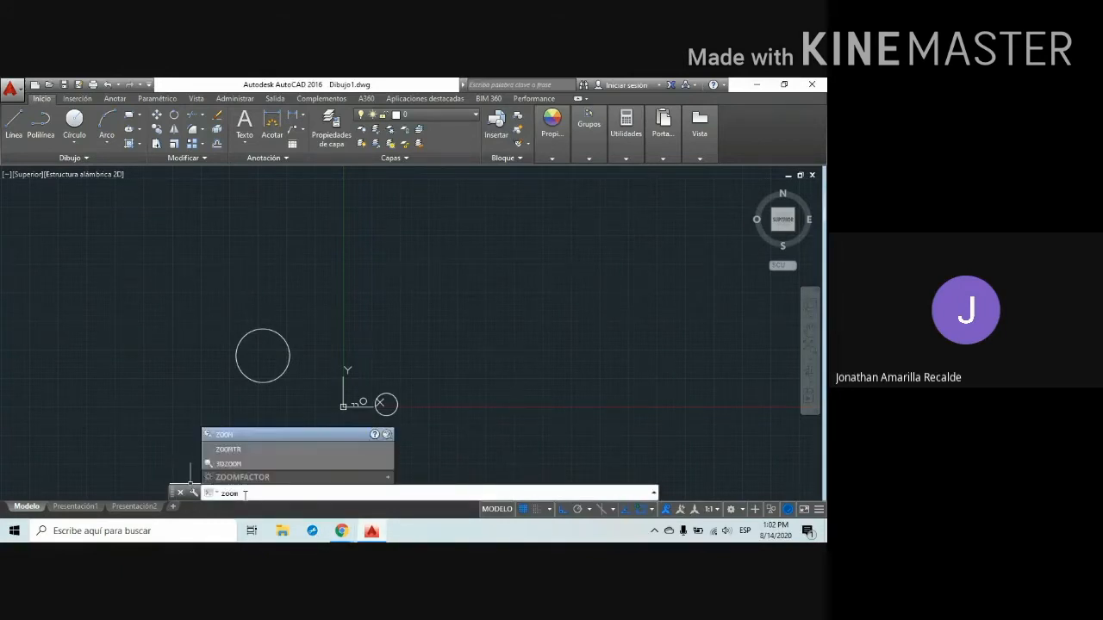
{"action": "key", "text": "Return"}
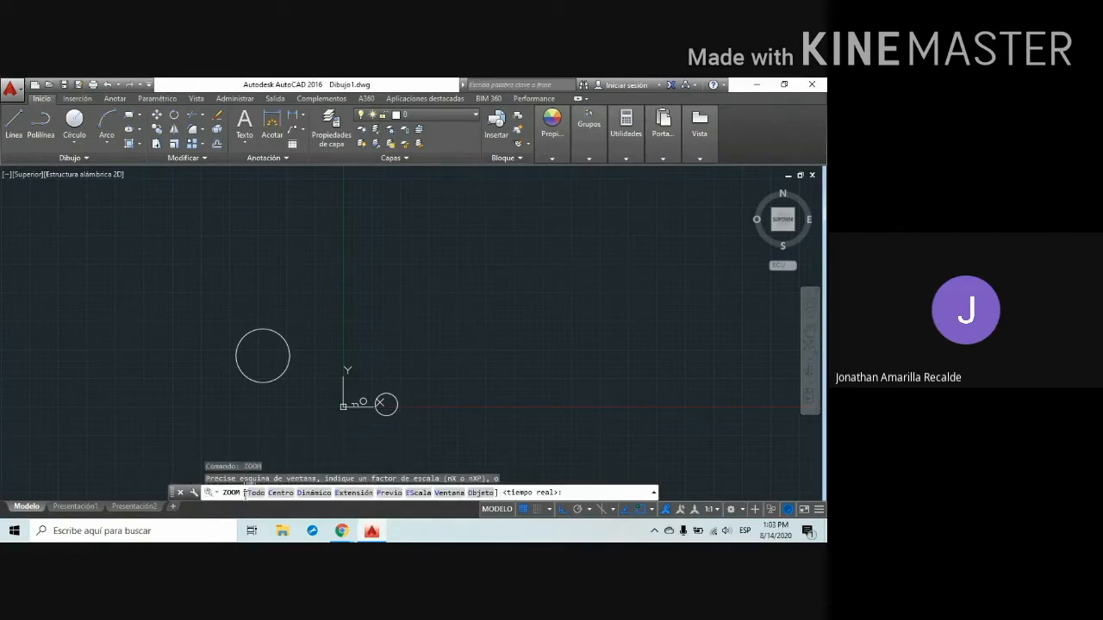
{"action": "key", "text": "Return"}
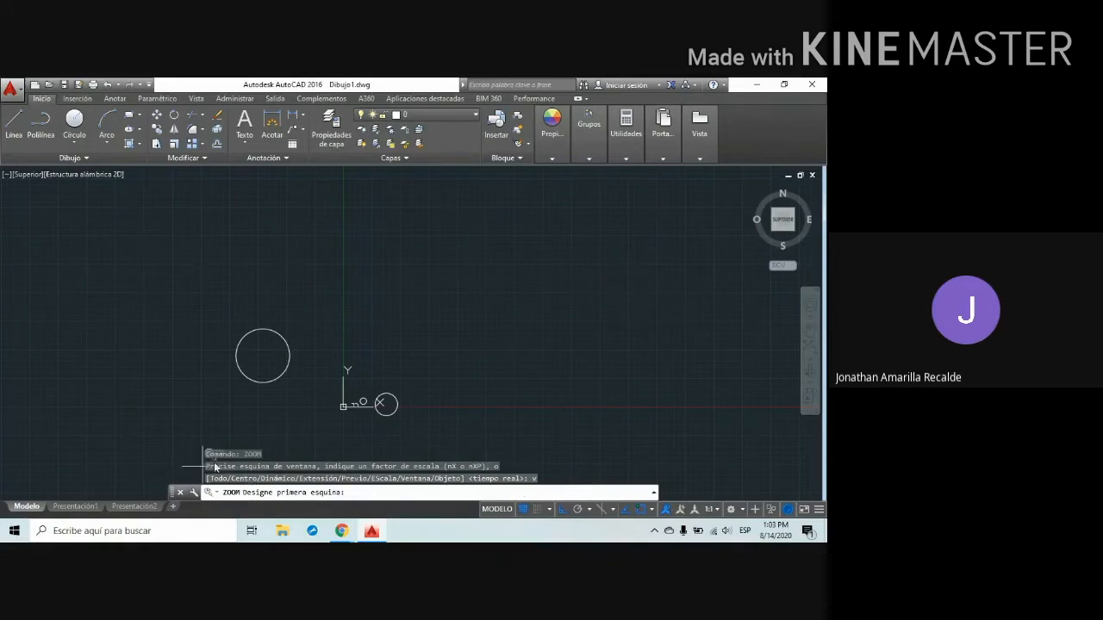
{"action": "left_click", "coordinate": [334, 380]}
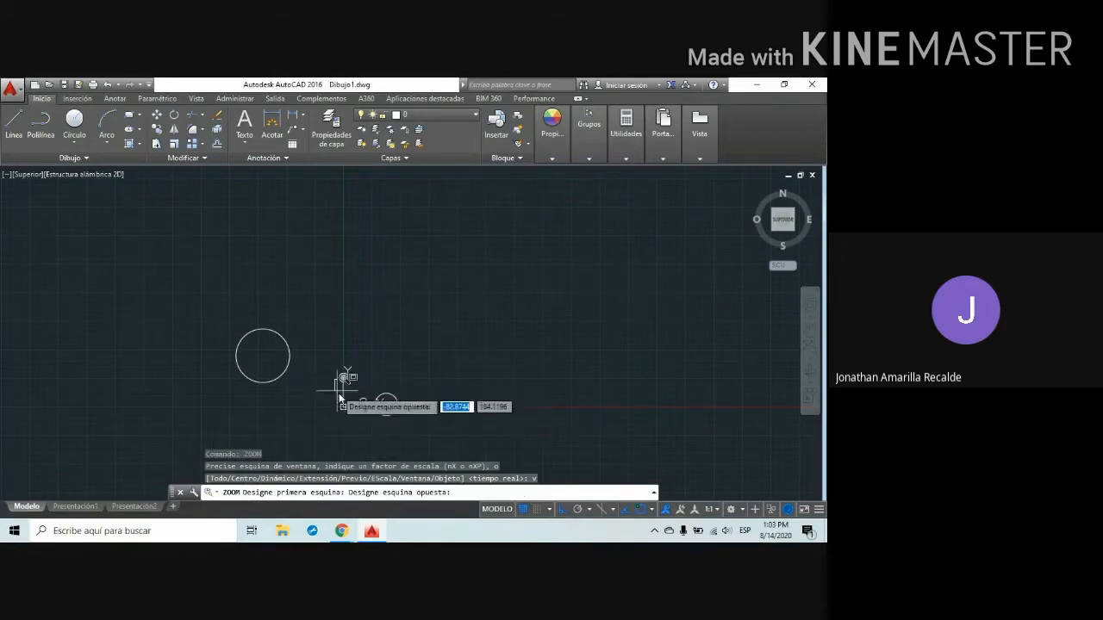
{"action": "left_click", "coordinate": [412, 430]}
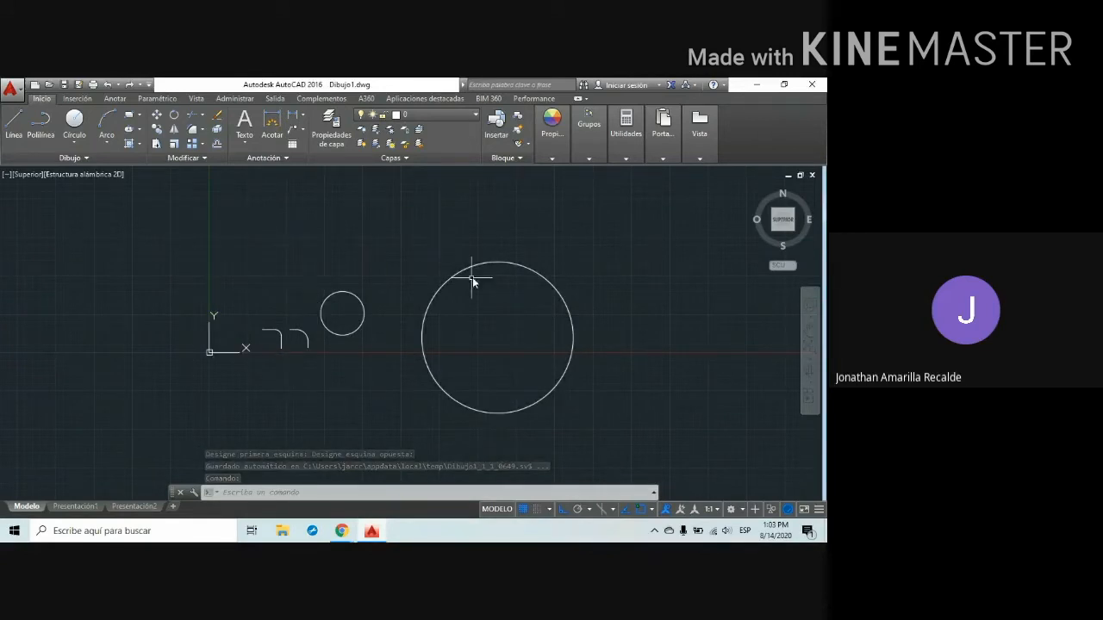
{"action": "scroll", "coordinate": [336, 349], "scroll_direction": "down", "scroll_amount": 3}
{"action": "scroll", "coordinate": [365, 364], "scroll_direction": "up", "scroll_amount": 3}
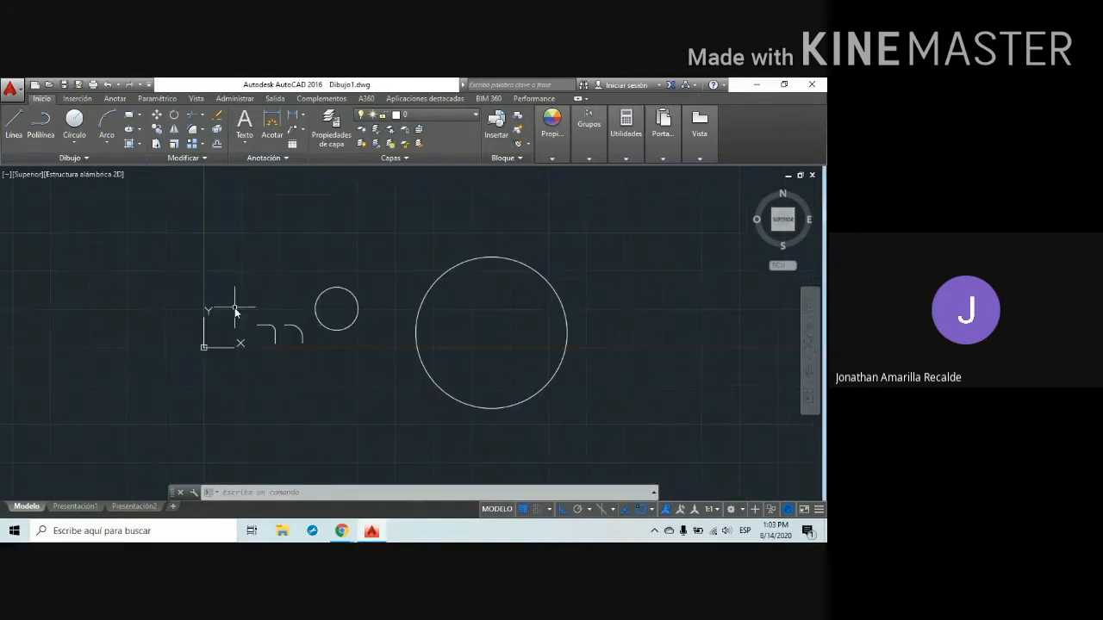
{"action": "left_click", "coordinate": [235, 267]}
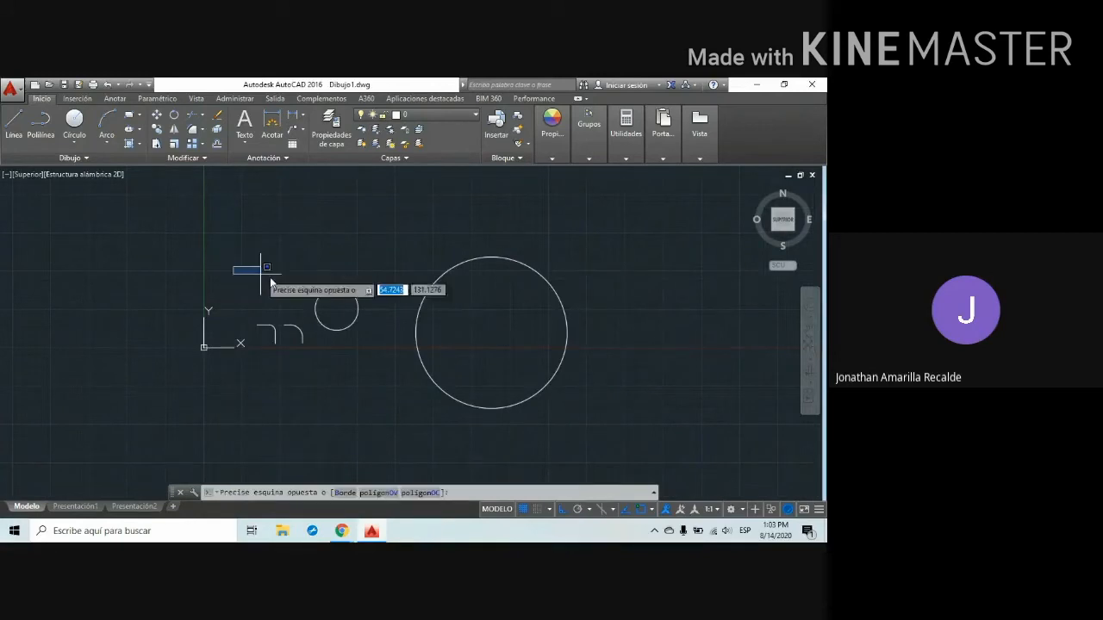
{"action": "left_click", "coordinate": [374, 368]}
{"action": "key", "text": "Escape"}
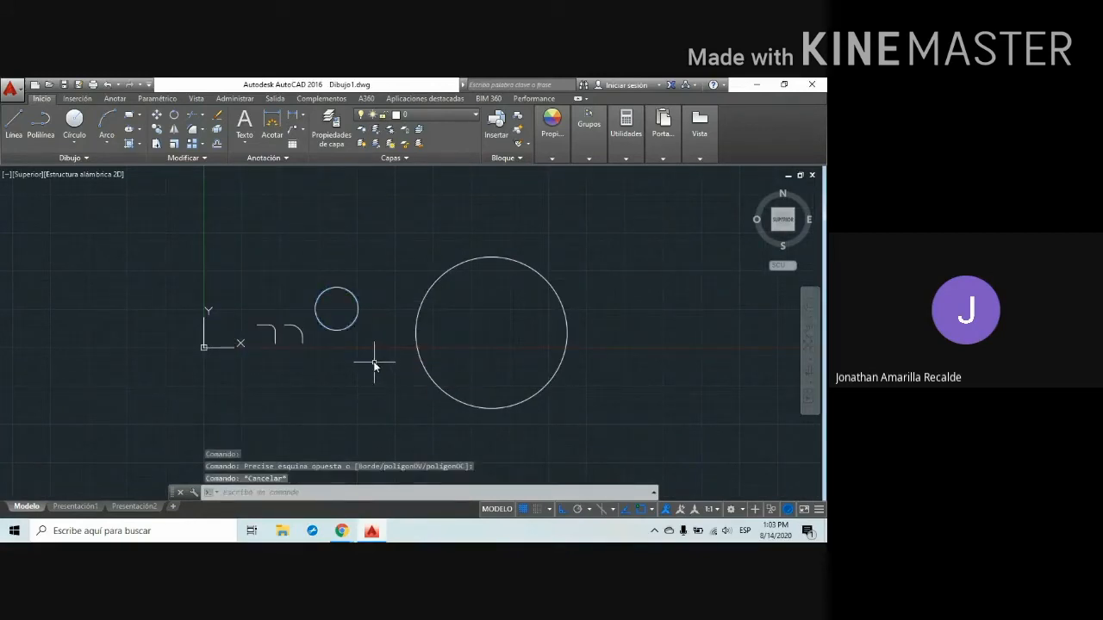
Use the ZOOM command's Extensión option to fit the three circles and the filleted corners in the view
{"action": "scroll", "coordinate": [422, 371], "scroll_direction": "down", "scroll_amount": 5}
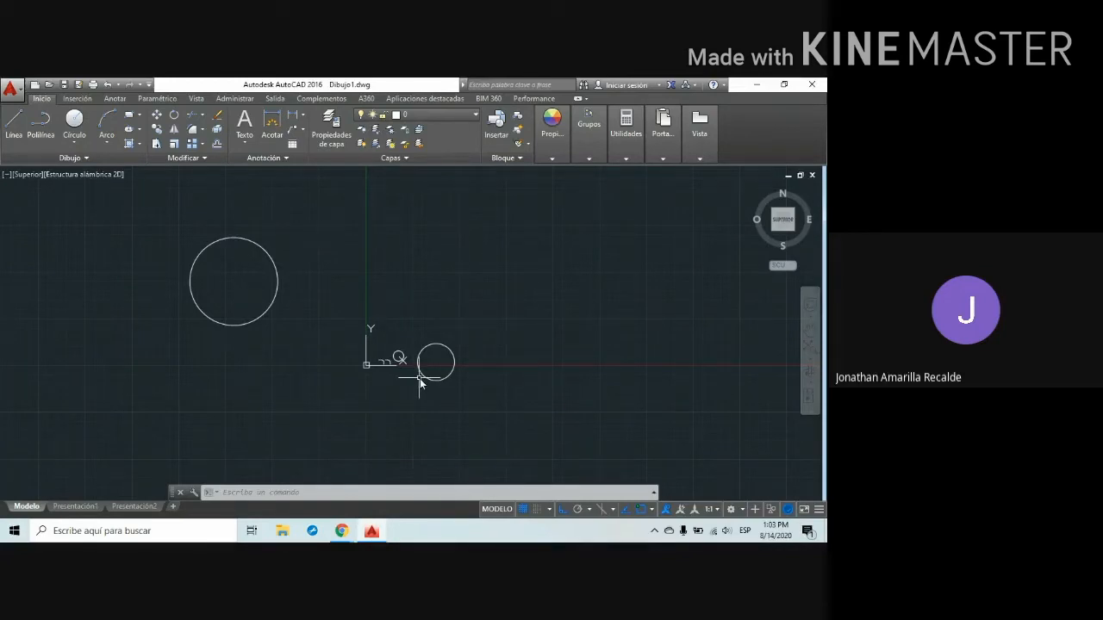
{"action": "left_click", "coordinate": [429, 493]}
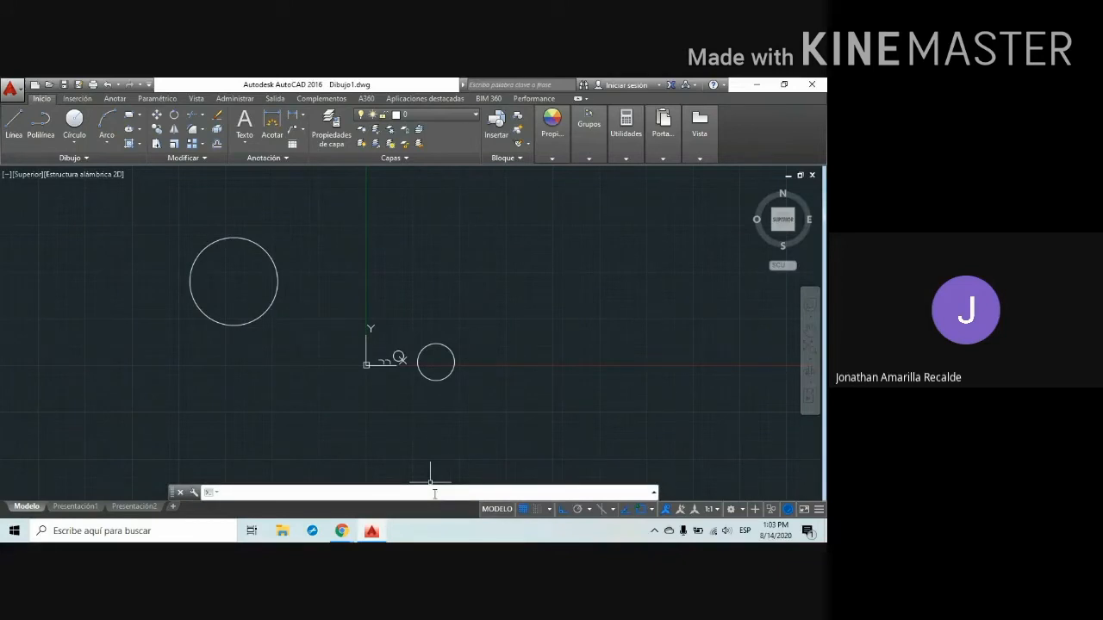
{"action": "type", "text": "z"}
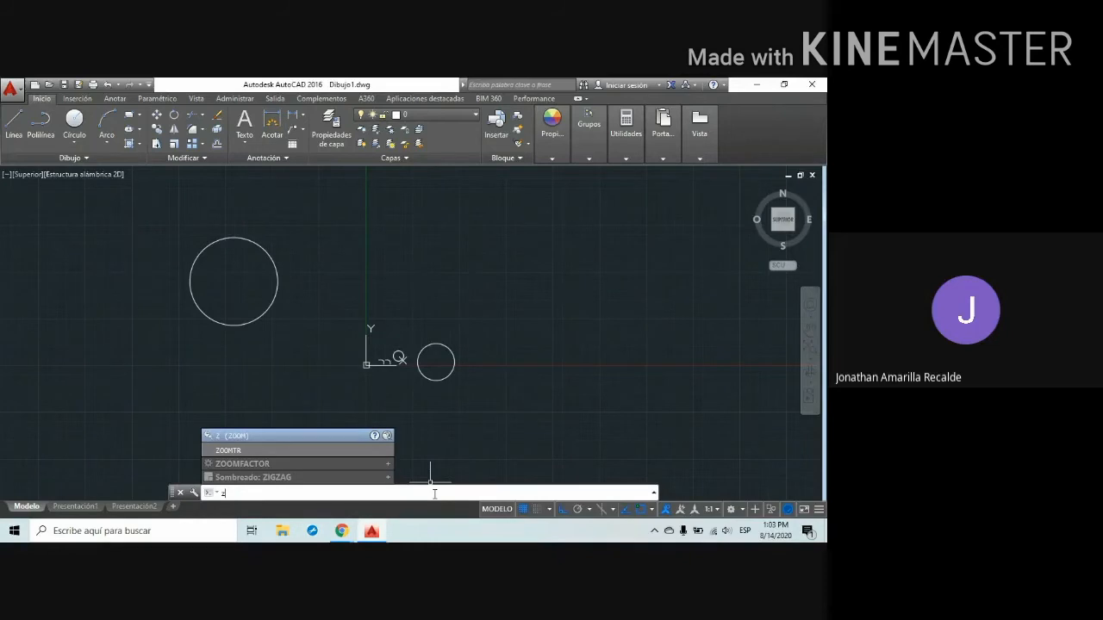
{"action": "key", "text": "Return"}
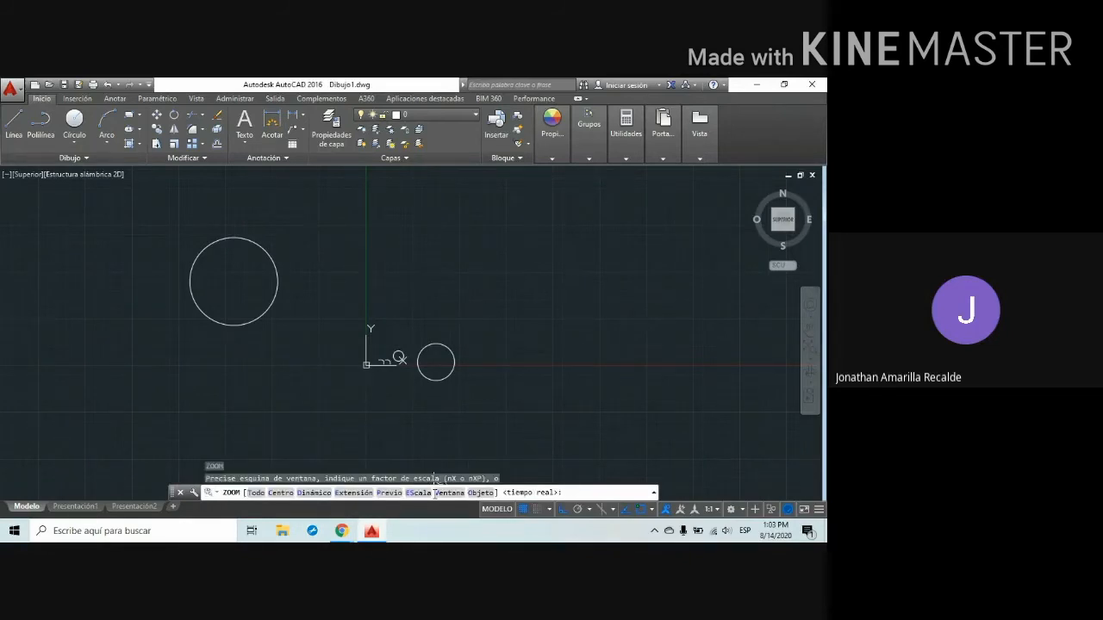
{"action": "type", "text": "e"}
{"action": "key", "text": "Return"}
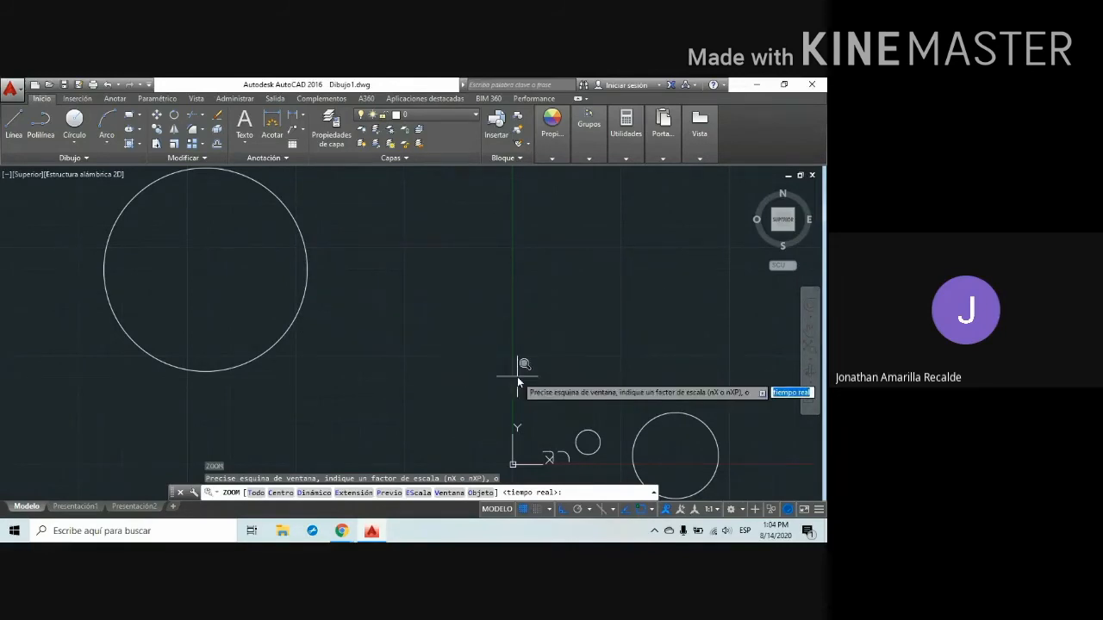
{"action": "key", "text": "Escape"}
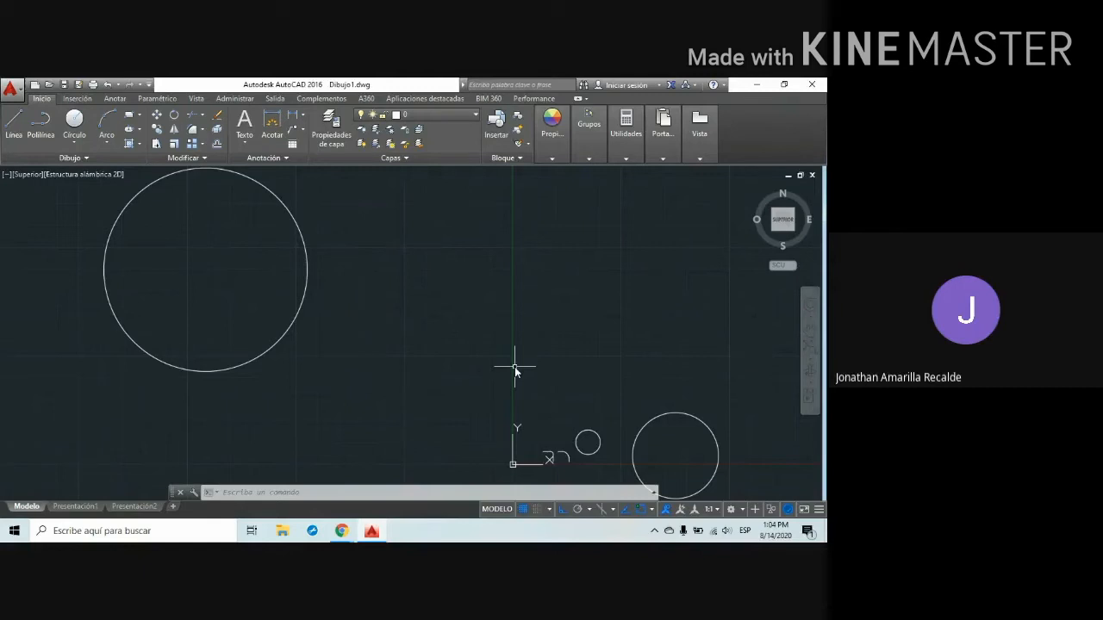
Use the ZOOM command's Todo option to display the whole drawing
{"action": "left_click", "coordinate": [311, 492]}
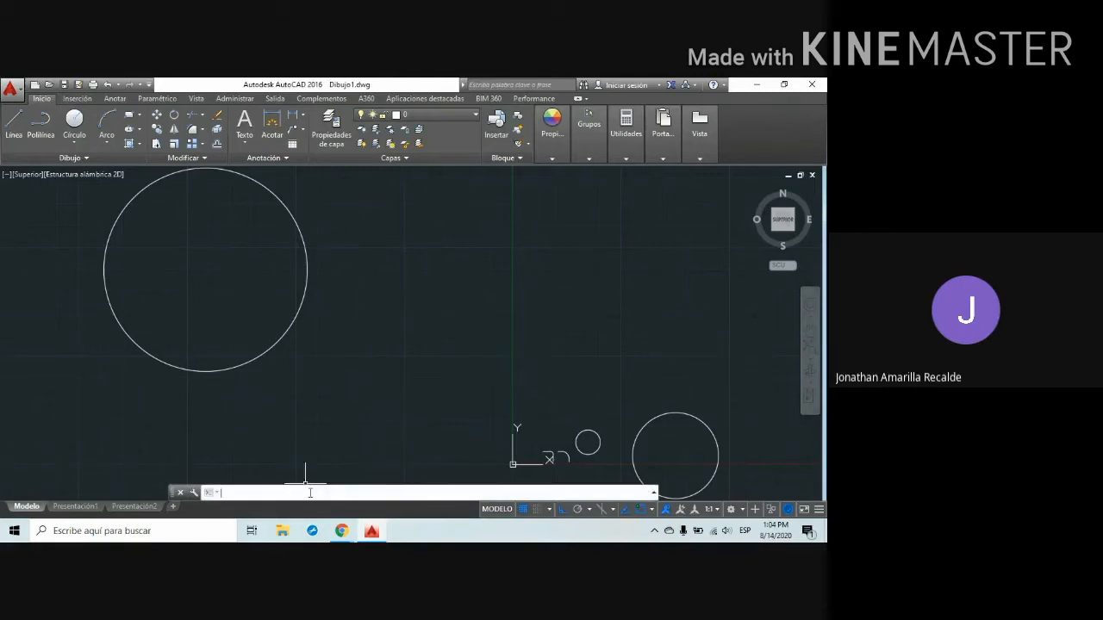
{"action": "type", "text": "z"}
{"action": "key", "text": "Return"}
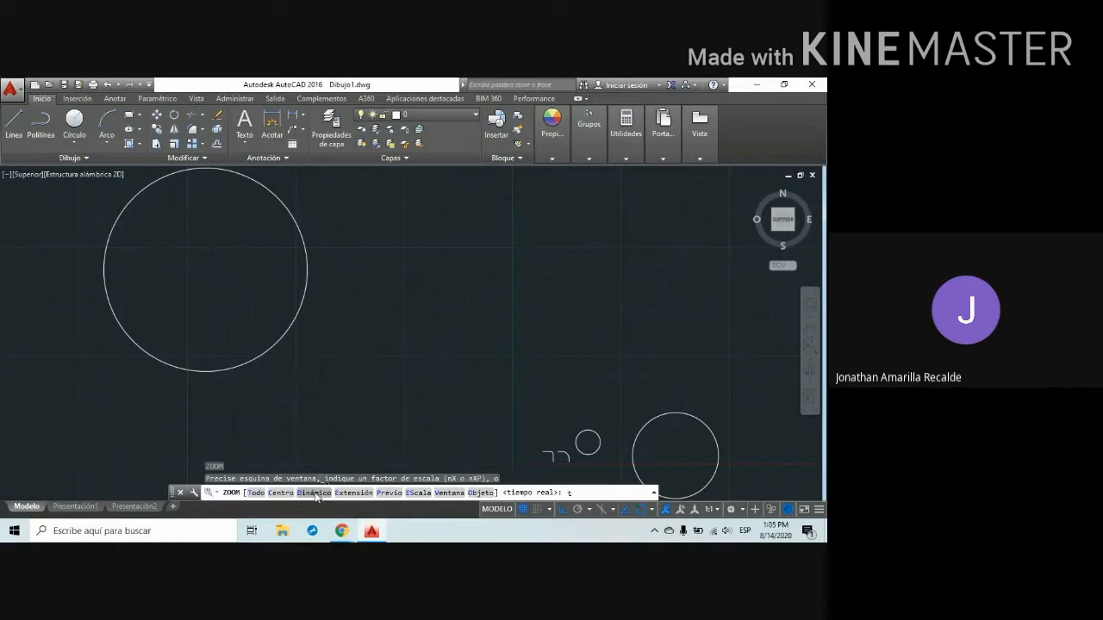
{"action": "key", "text": "Return"}
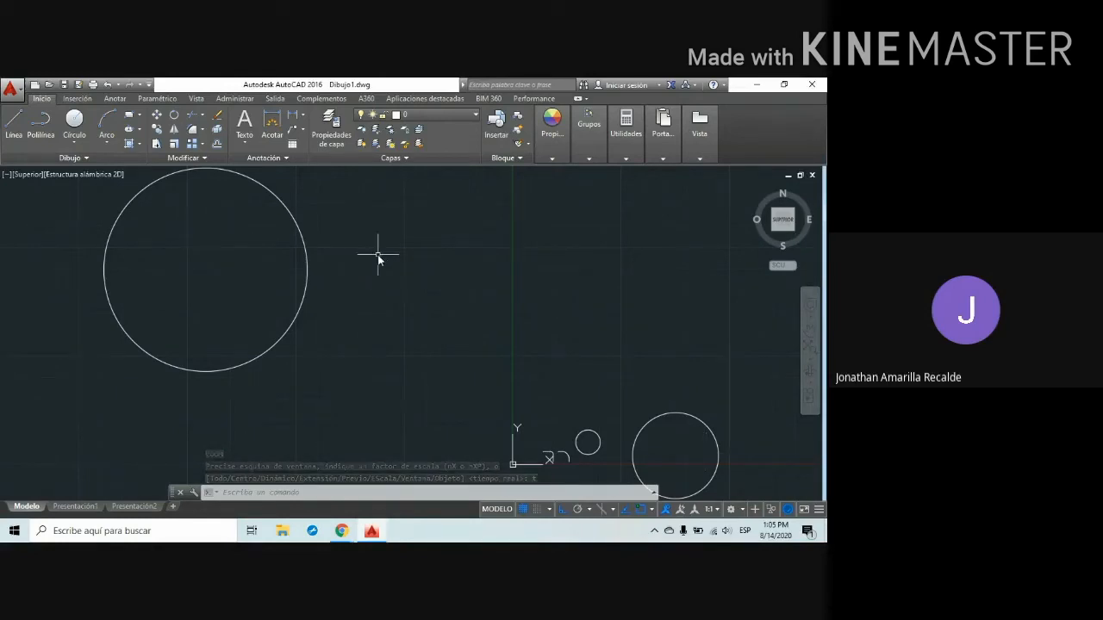
Shrink the view of the drawing, and use the ZOOM command to fit all three circles on screen again
{"action": "scroll", "coordinate": [378, 256], "scroll_direction": "down", "scroll_amount": 4}
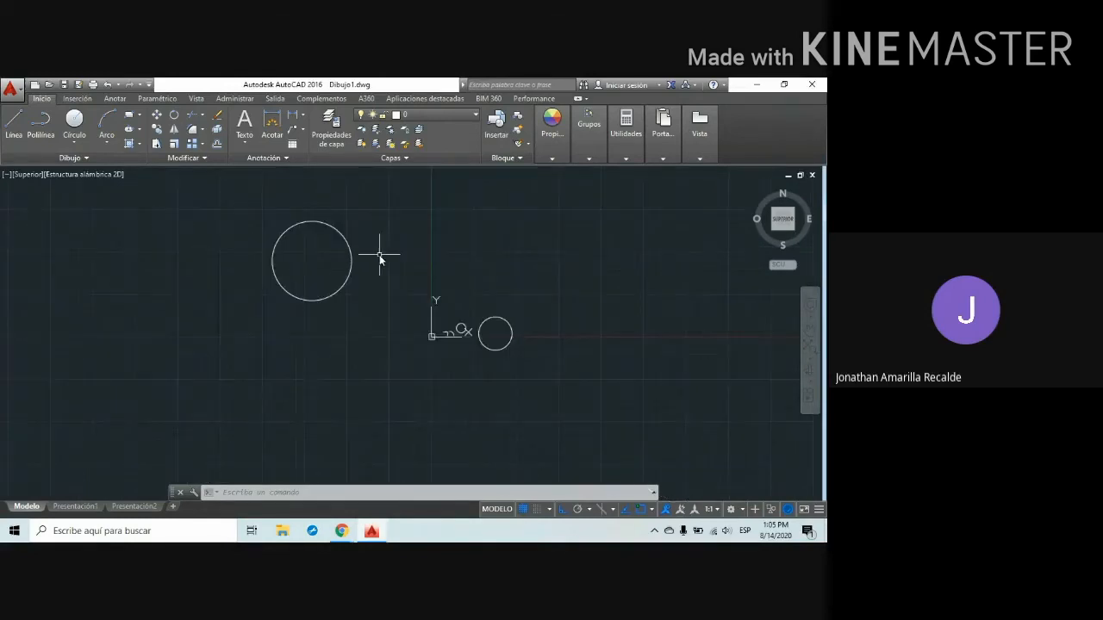
{"action": "scroll", "coordinate": [379, 256], "scroll_direction": "down", "scroll_amount": 4}
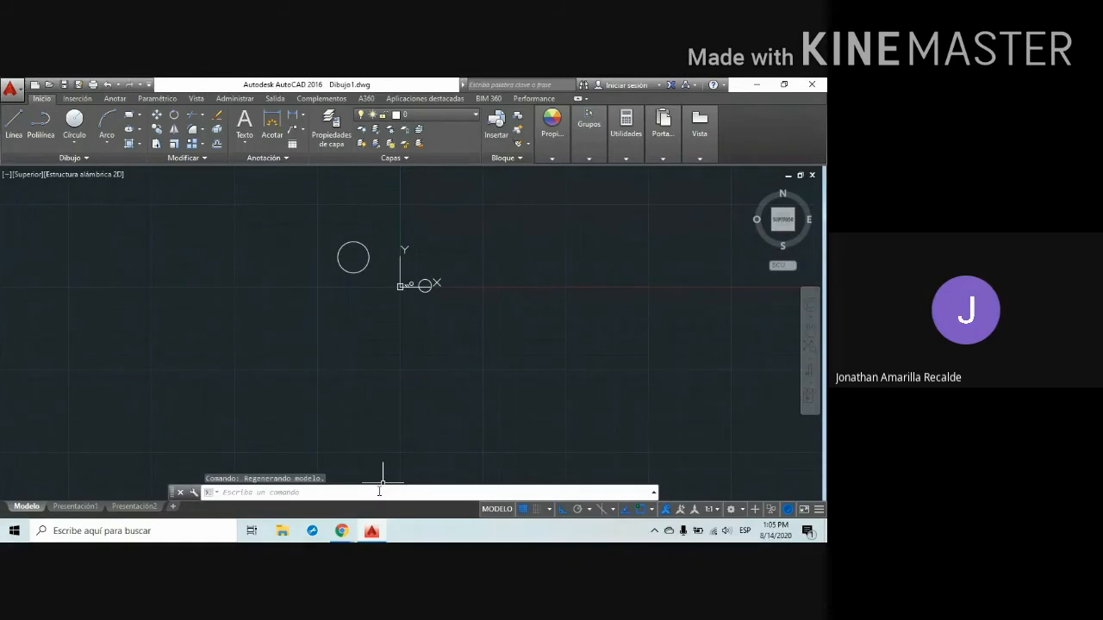
{"action": "left_click", "coordinate": [379, 490]}
{"action": "type", "text": "z"}
{"action": "key", "text": "Return"}
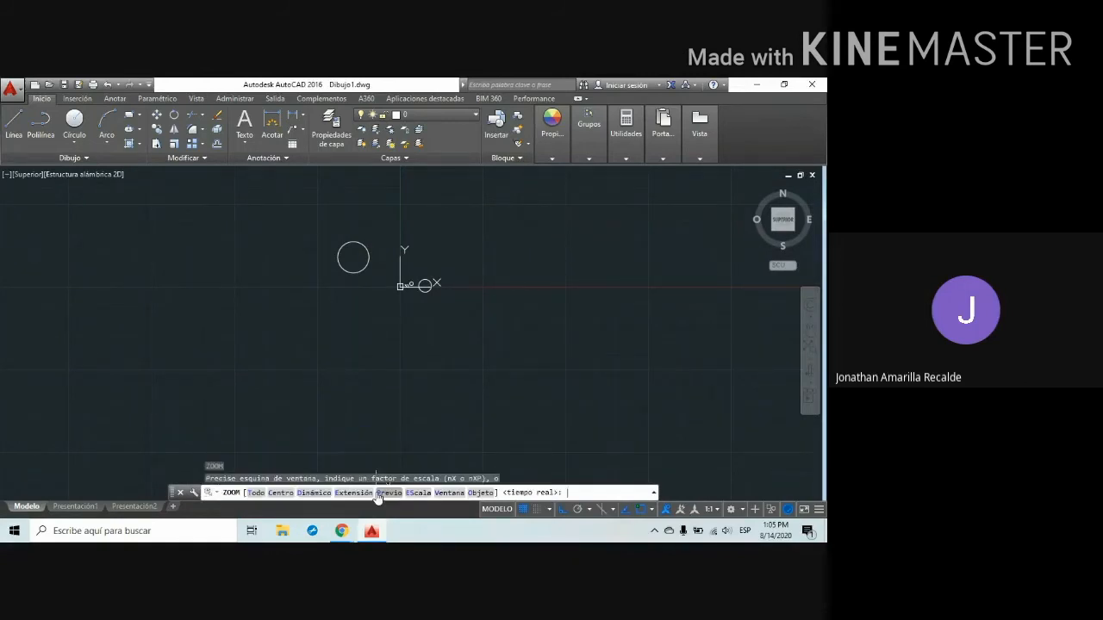
{"action": "key", "text": "Return"}
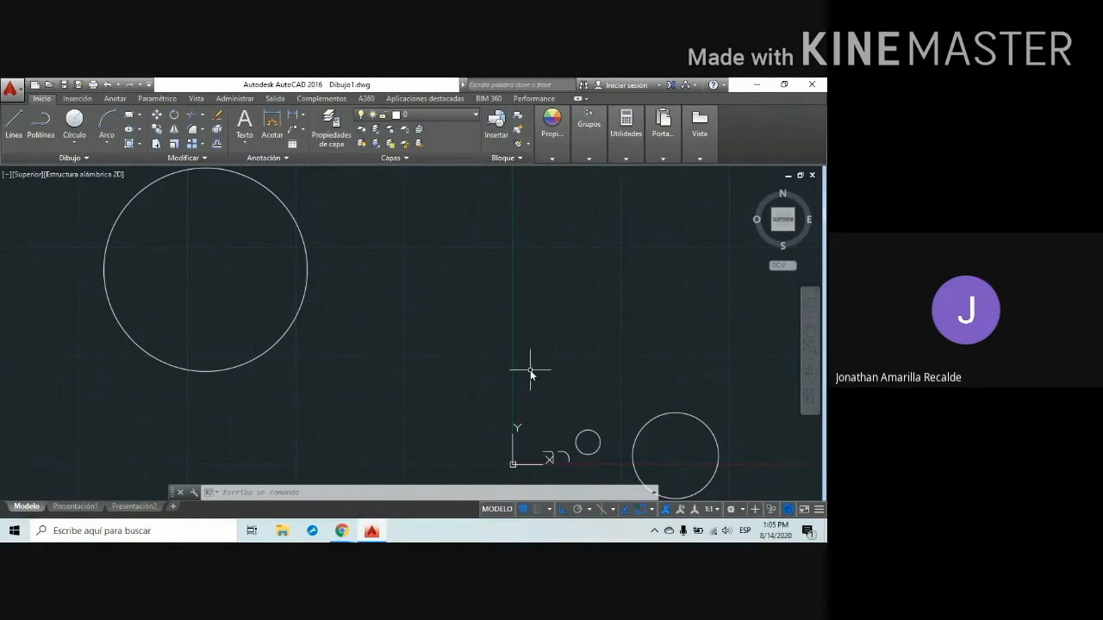
Use the ZOOM command's Objeto option to frame the two circles right of the origin and selected segments of the filleted corners
{"action": "left_click", "coordinate": [371, 493]}
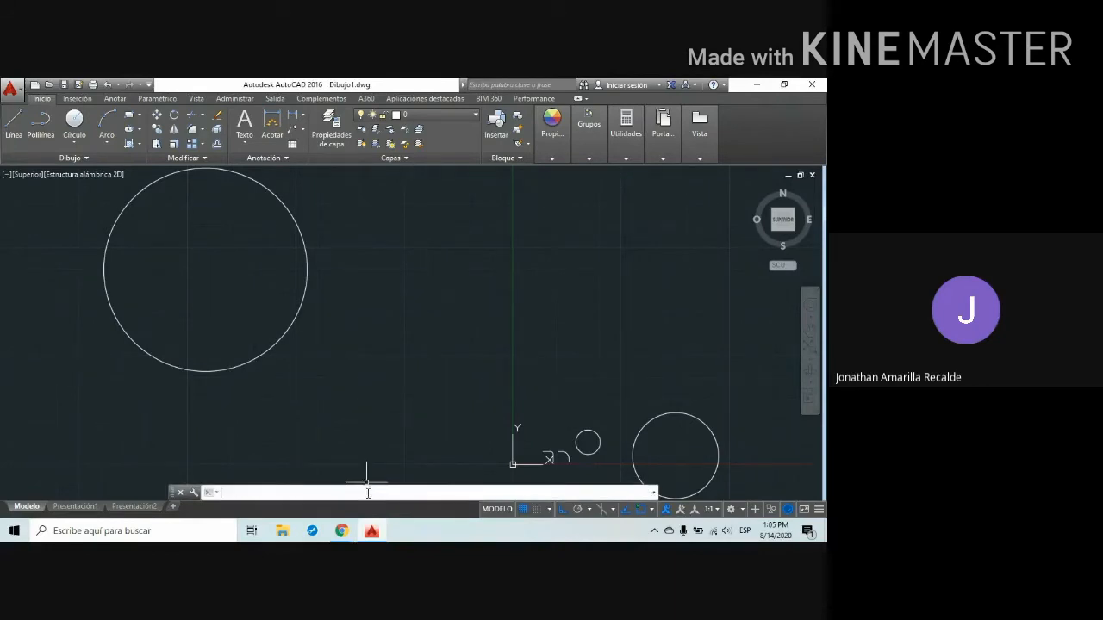
{"action": "type", "text": "z"}
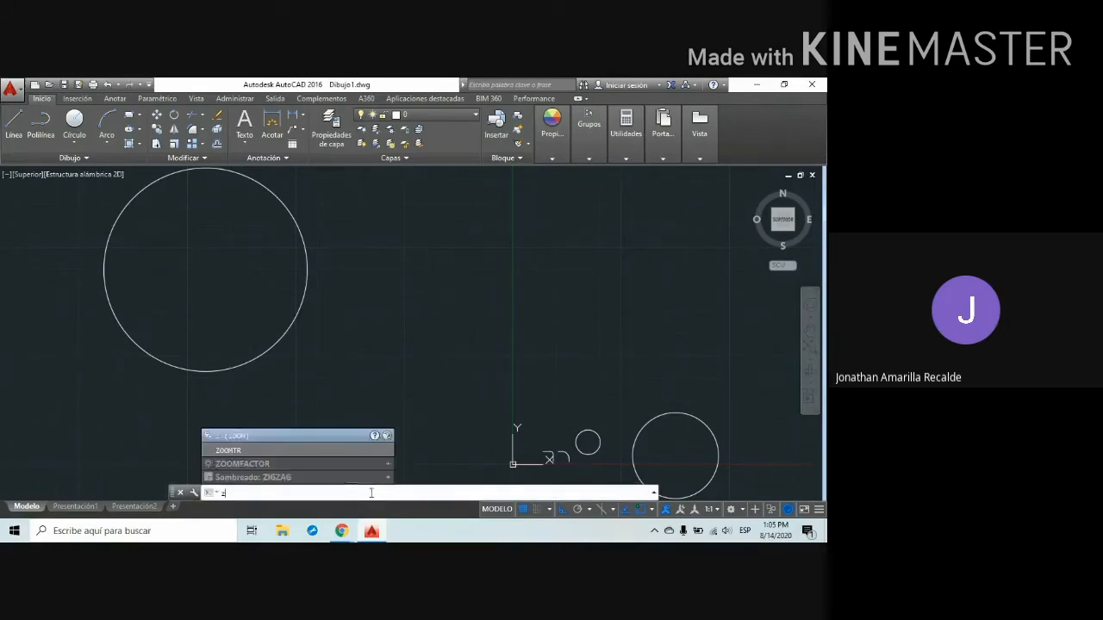
{"action": "key", "text": "Return"}
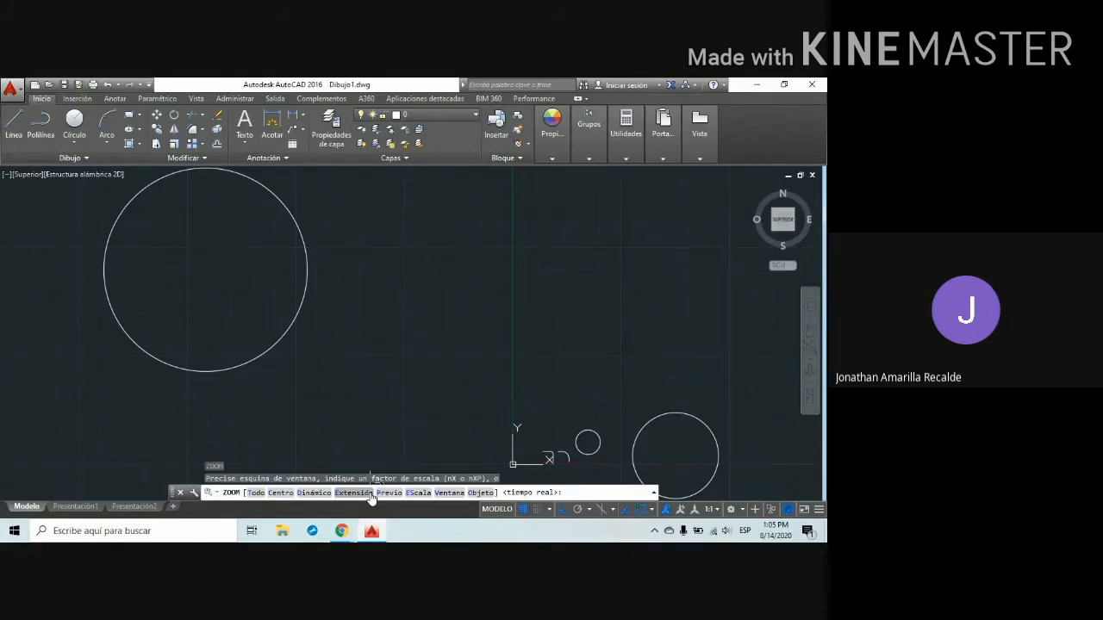
{"action": "key", "text": "Return"}
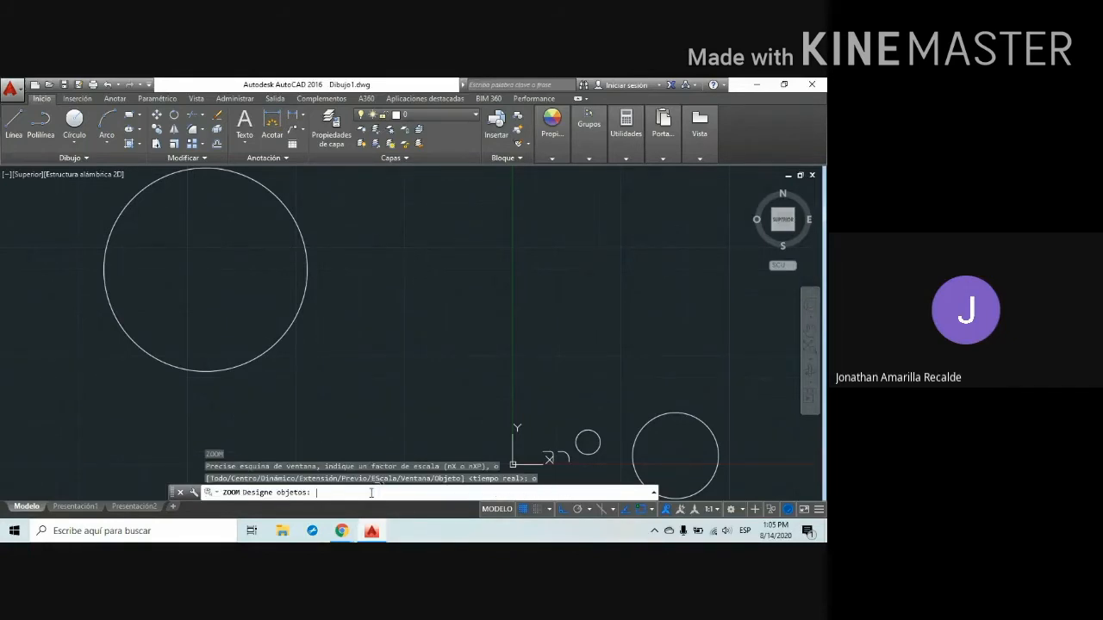
{"action": "scroll", "coordinate": [369, 420], "scroll_direction": "down", "scroll_amount": 4}
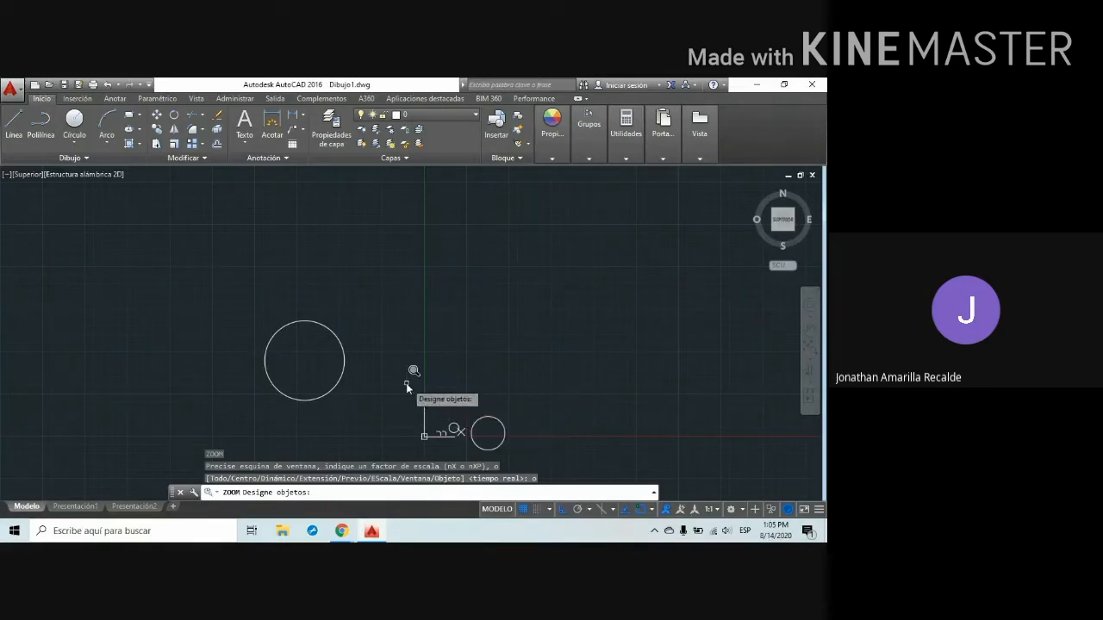
{"action": "left_click", "coordinate": [492, 419]}
{"action": "left_click", "coordinate": [454, 426]}
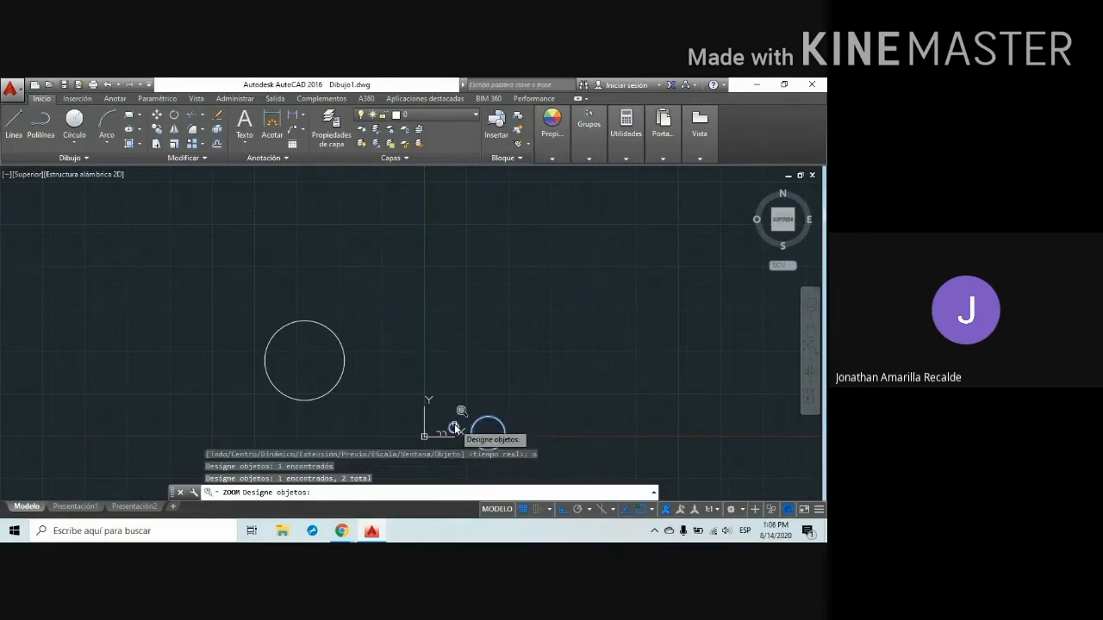
{"action": "left_click", "coordinate": [440, 434]}
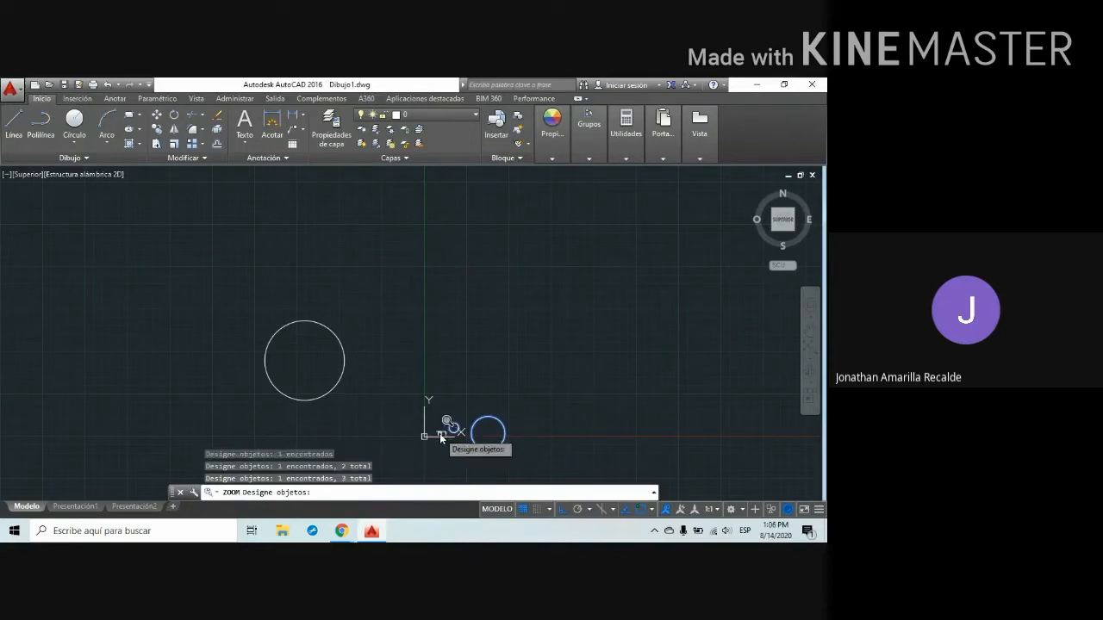
{"action": "left_click", "coordinate": [439, 433]}
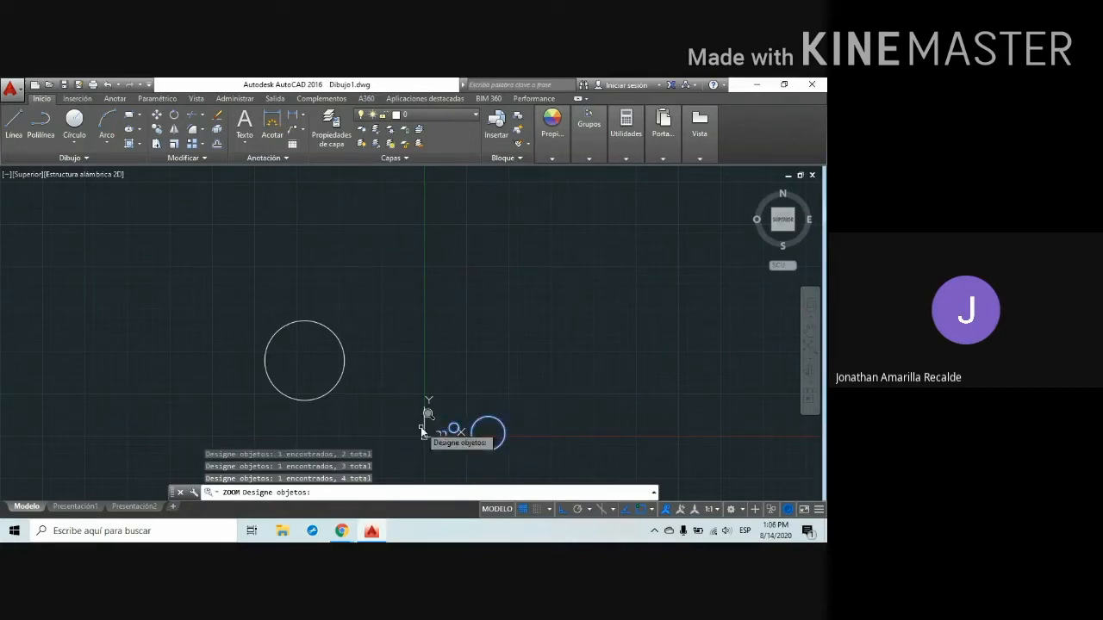
{"action": "key", "text": "Return"}
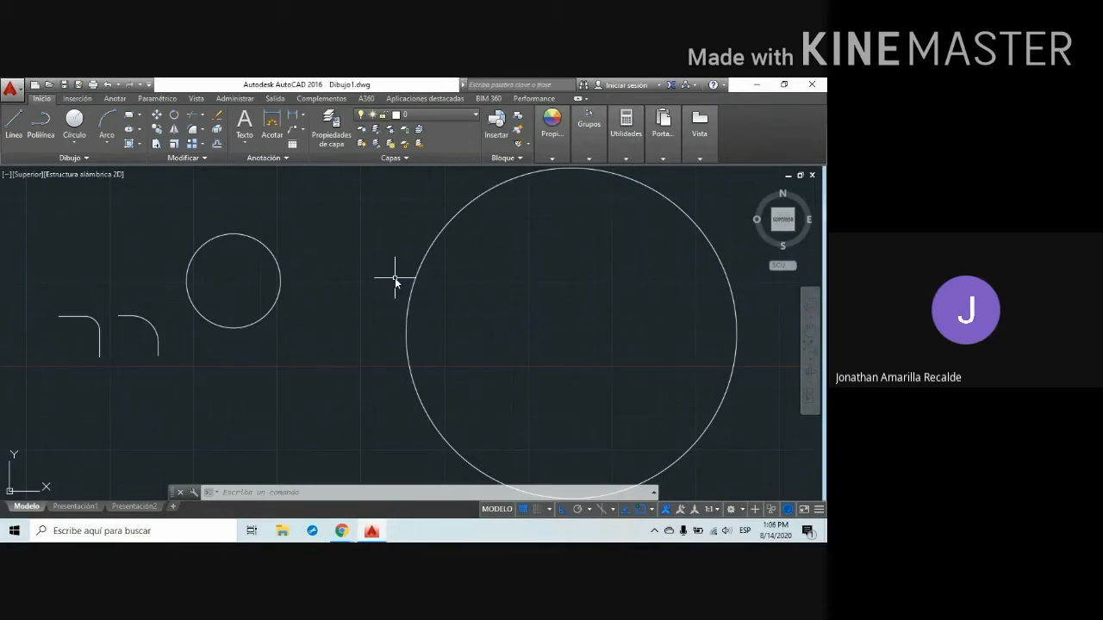
Zoom in and out repeatedly around the filleted corners and the circles to examine them at different magnifications
{"action": "scroll", "coordinate": [395, 279], "scroll_direction": "down", "scroll_amount": 10}
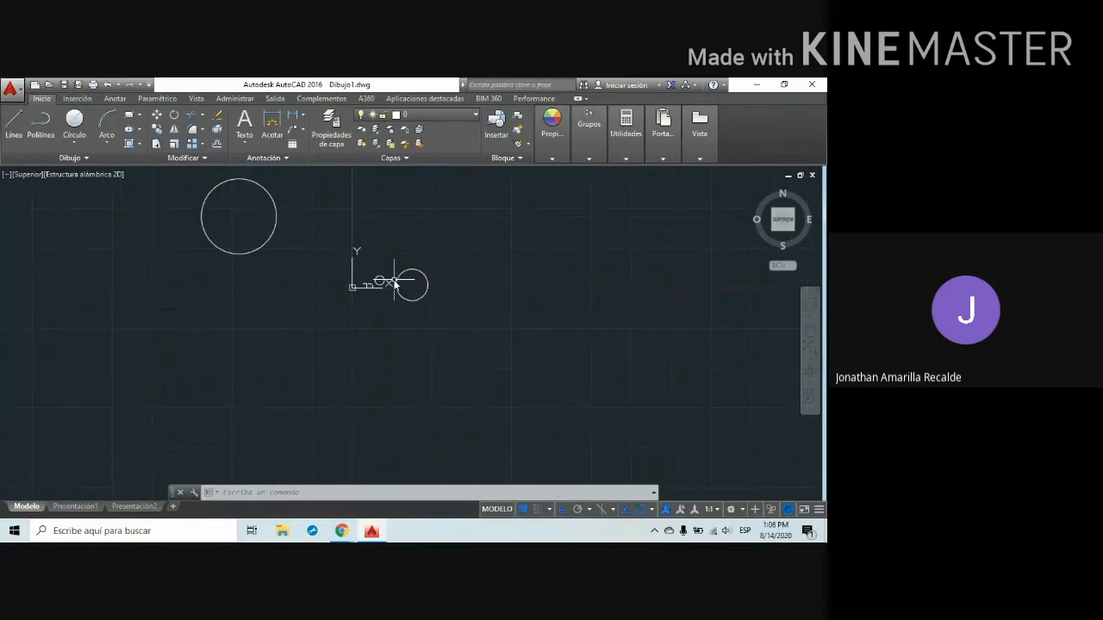
{"action": "scroll", "coordinate": [422, 293], "scroll_direction": "up", "scroll_amount": 4}
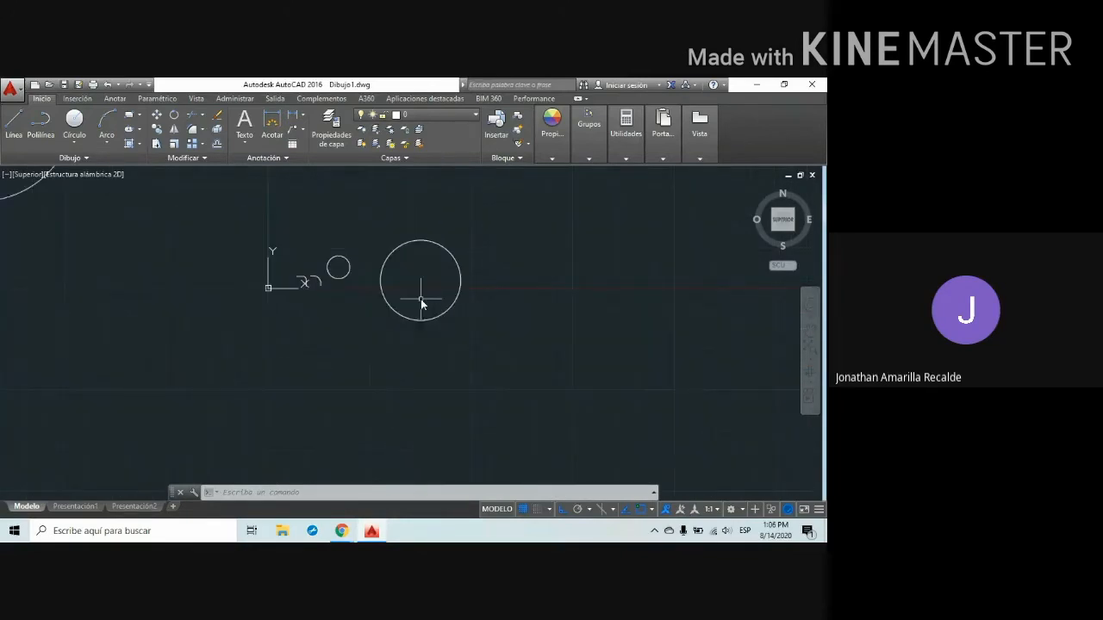
{"action": "scroll", "coordinate": [353, 225], "scroll_direction": "up", "scroll_amount": 2}
{"action": "scroll", "coordinate": [353, 226], "scroll_direction": "up", "scroll_amount": 2}
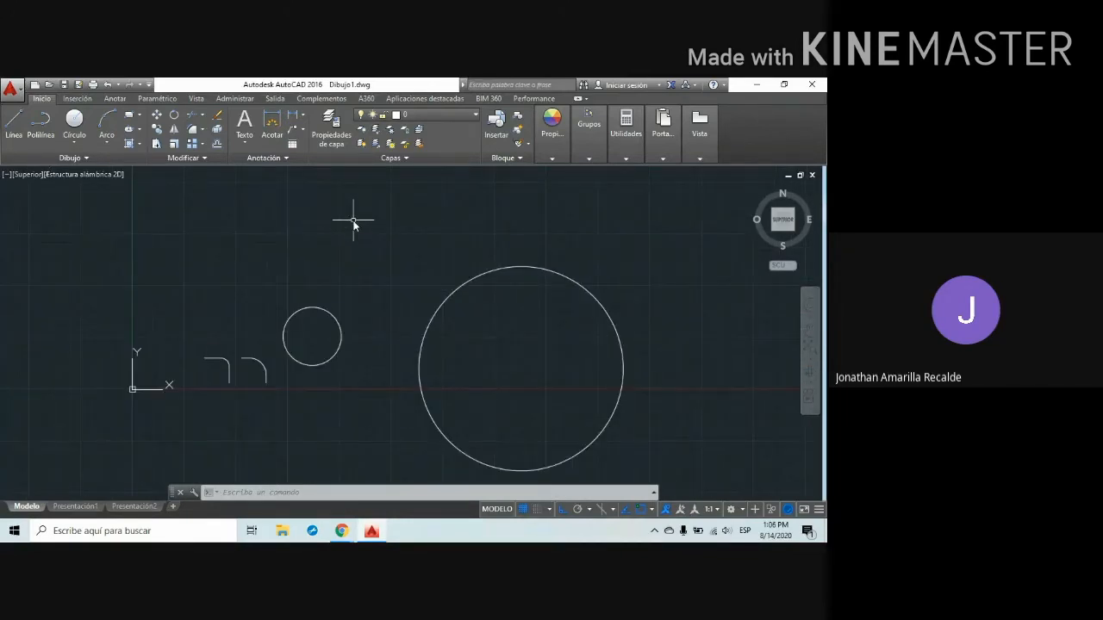
{"action": "scroll", "coordinate": [352, 224], "scroll_direction": "down", "scroll_amount": 4}
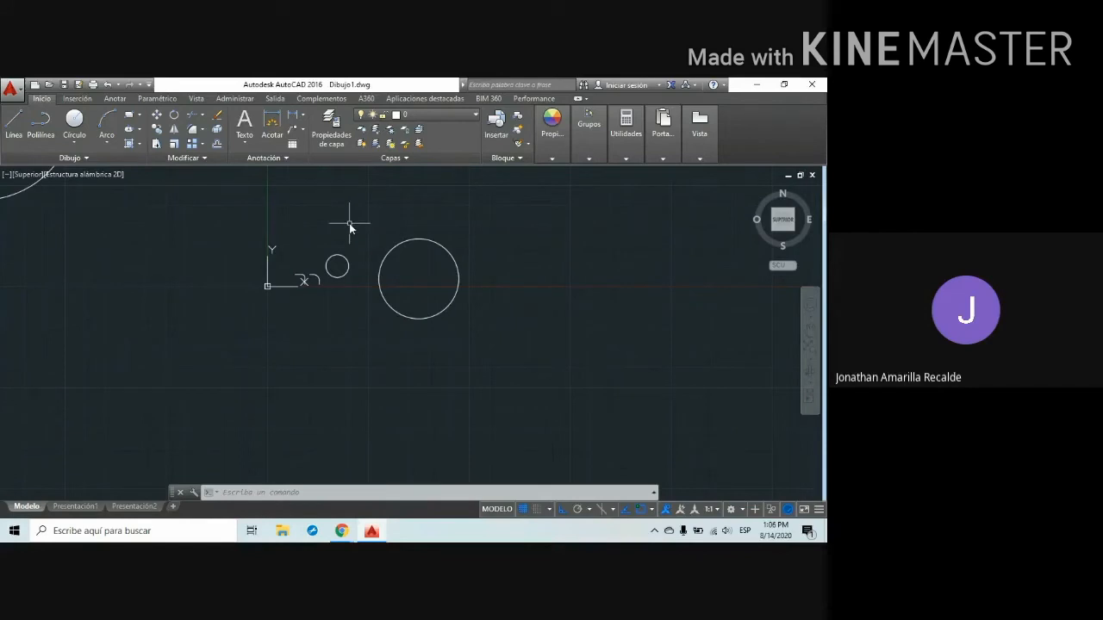
{"action": "scroll", "coordinate": [349, 225], "scroll_direction": "down", "scroll_amount": 2}
{"action": "scroll", "coordinate": [349, 219], "scroll_direction": "up", "scroll_amount": 5}
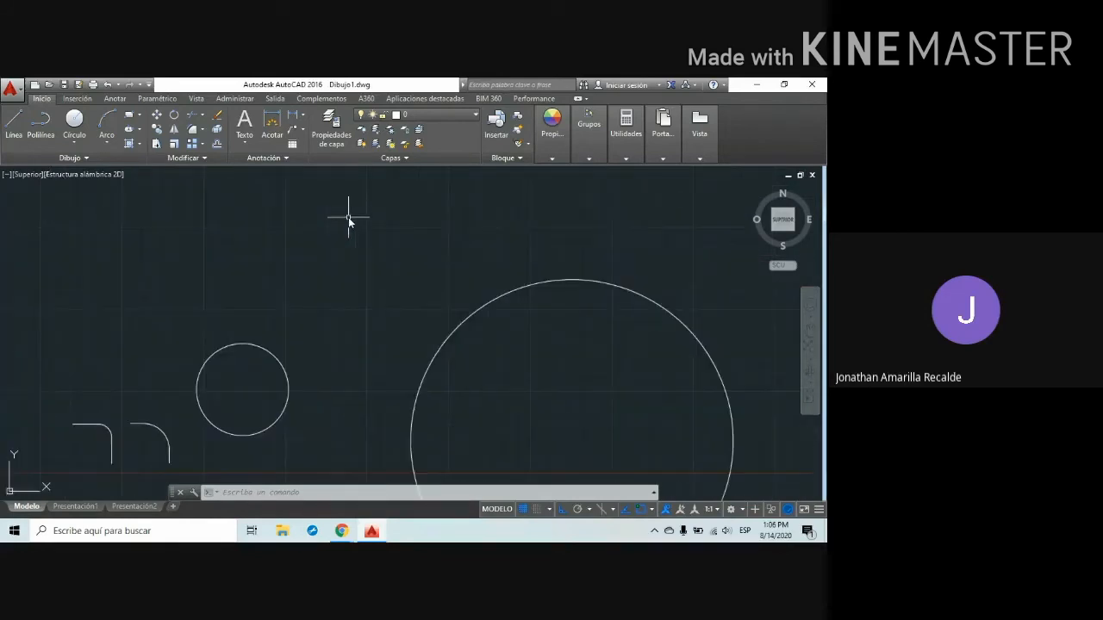
{"action": "scroll", "coordinate": [353, 215], "scroll_direction": "down", "scroll_amount": 3}
{"action": "scroll", "coordinate": [356, 216], "scroll_direction": "up", "scroll_amount": 1}
{"action": "scroll", "coordinate": [357, 218], "scroll_direction": "down", "scroll_amount": 2}
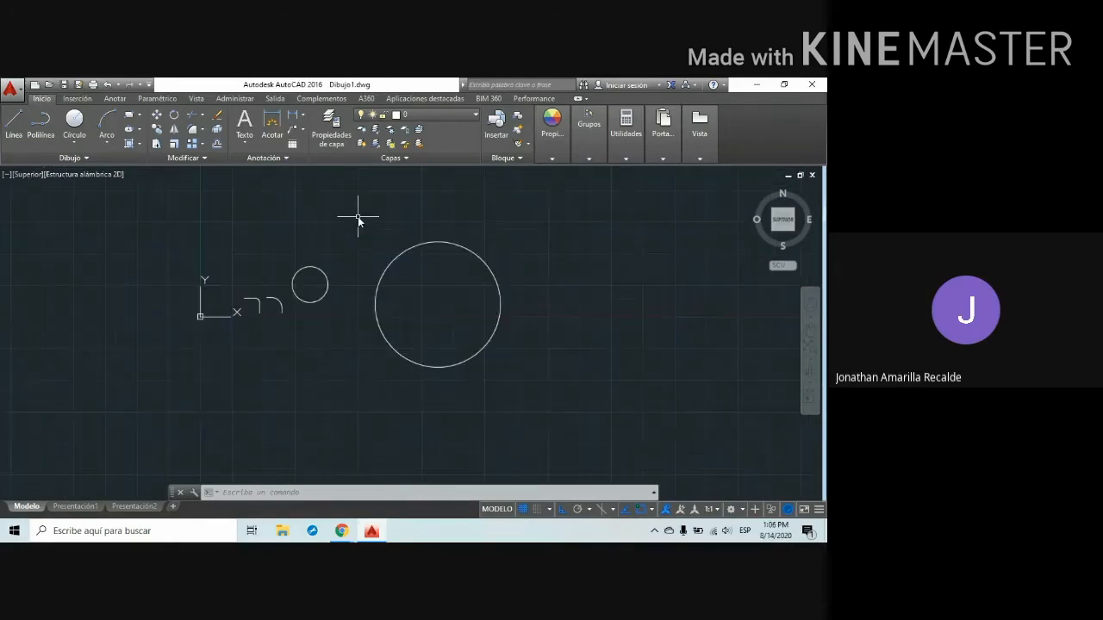
{"action": "scroll", "coordinate": [359, 219], "scroll_direction": "up", "scroll_amount": 2}
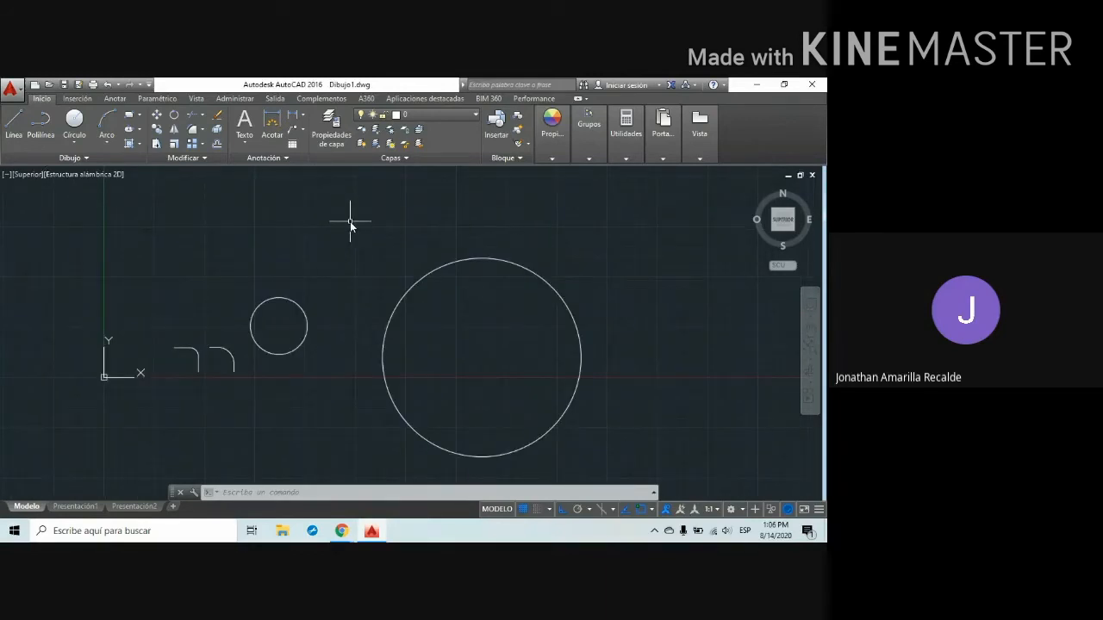
{"action": "scroll", "coordinate": [407, 231], "scroll_direction": "down", "scroll_amount": 3}
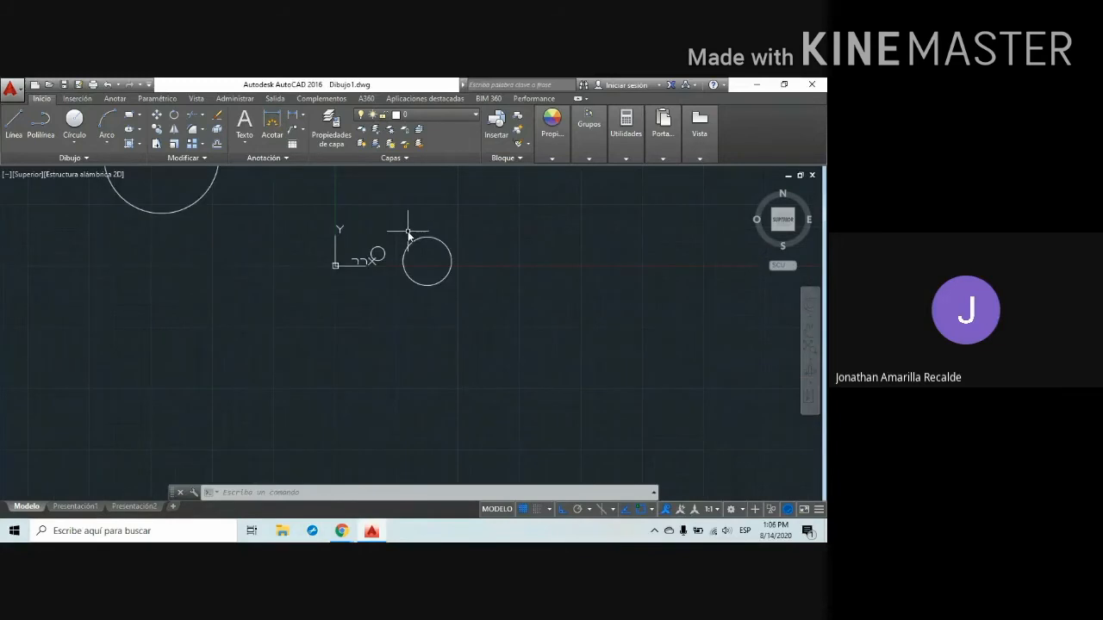
{"action": "scroll", "coordinate": [406, 230], "scroll_direction": "up", "scroll_amount": 4}
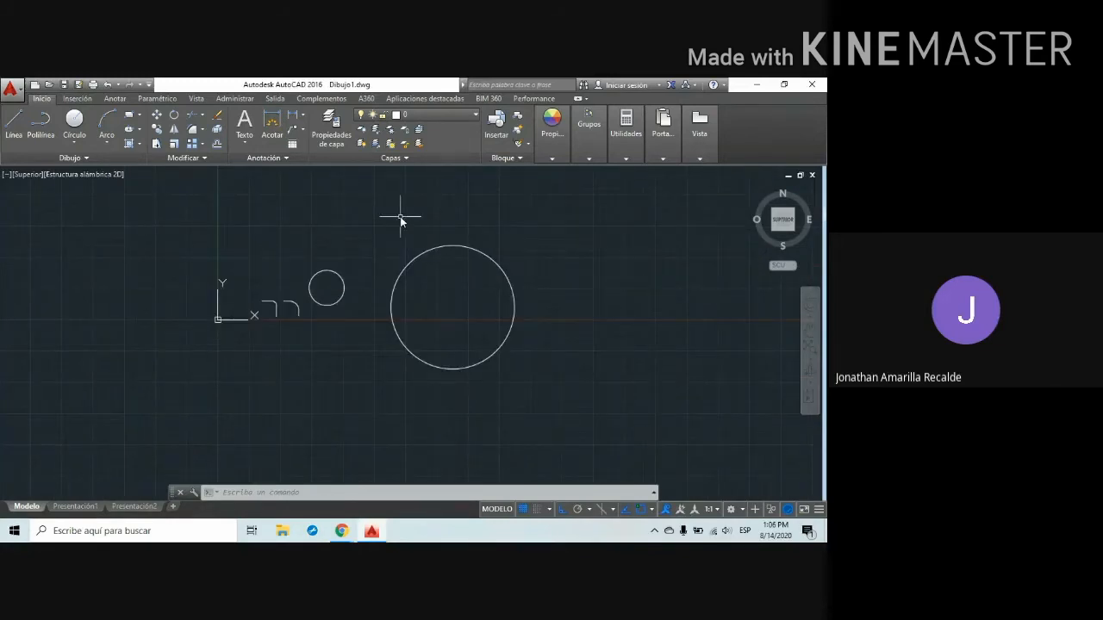
{"action": "scroll", "coordinate": [379, 229], "scroll_direction": "down", "scroll_amount": 3}
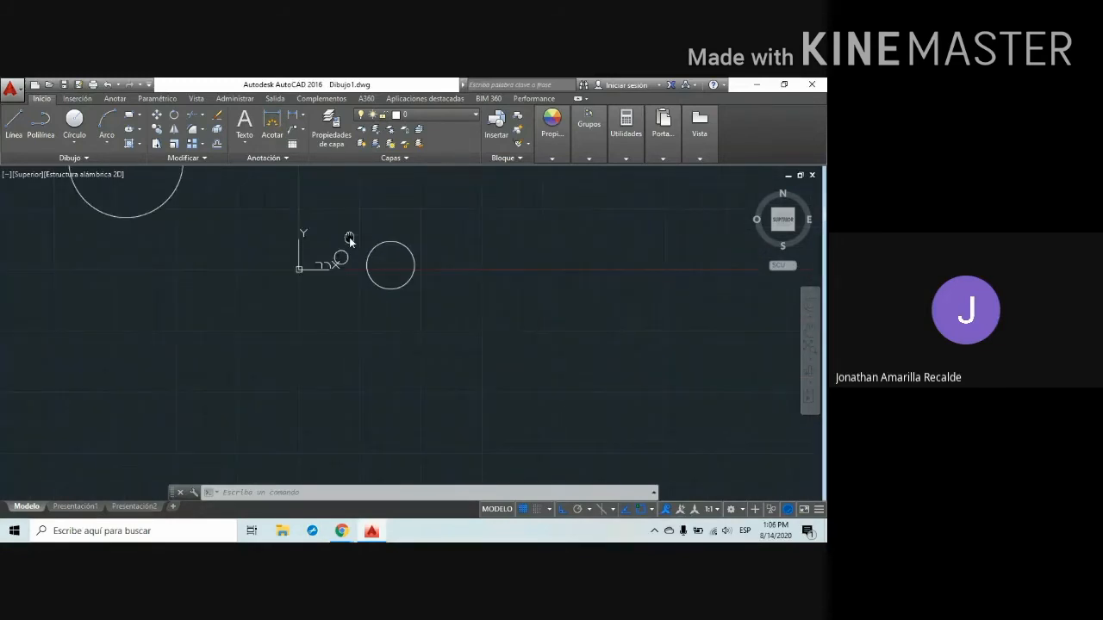
{"action": "scroll", "coordinate": [336, 229], "scroll_direction": "up", "scroll_amount": 3}
{"action": "scroll", "coordinate": [336, 230], "scroll_direction": "down", "scroll_amount": 4}
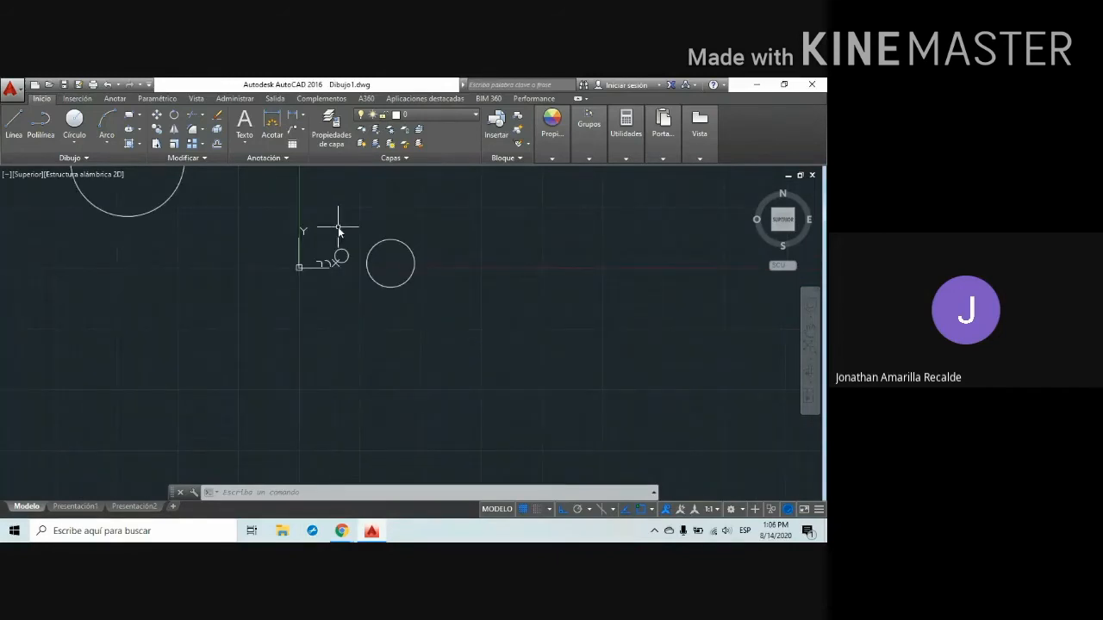
{"action": "scroll", "coordinate": [343, 267], "scroll_direction": "up", "scroll_amount": 2}
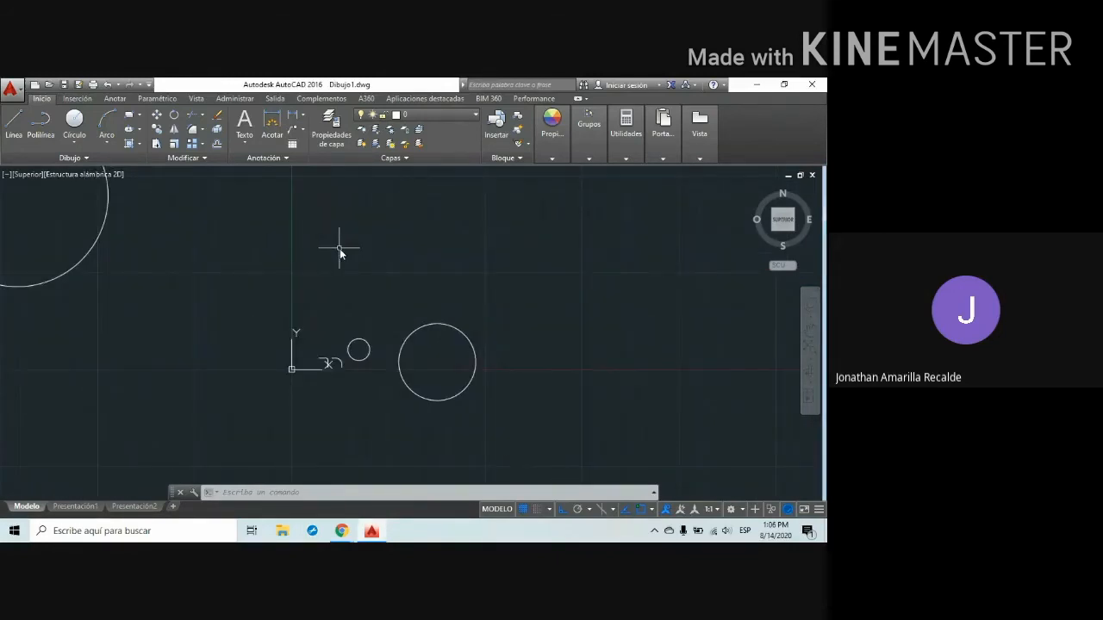
{"action": "scroll", "coordinate": [339, 246], "scroll_direction": "down", "scroll_amount": 4}
{"action": "scroll", "coordinate": [334, 236], "scroll_direction": "up", "scroll_amount": 2}
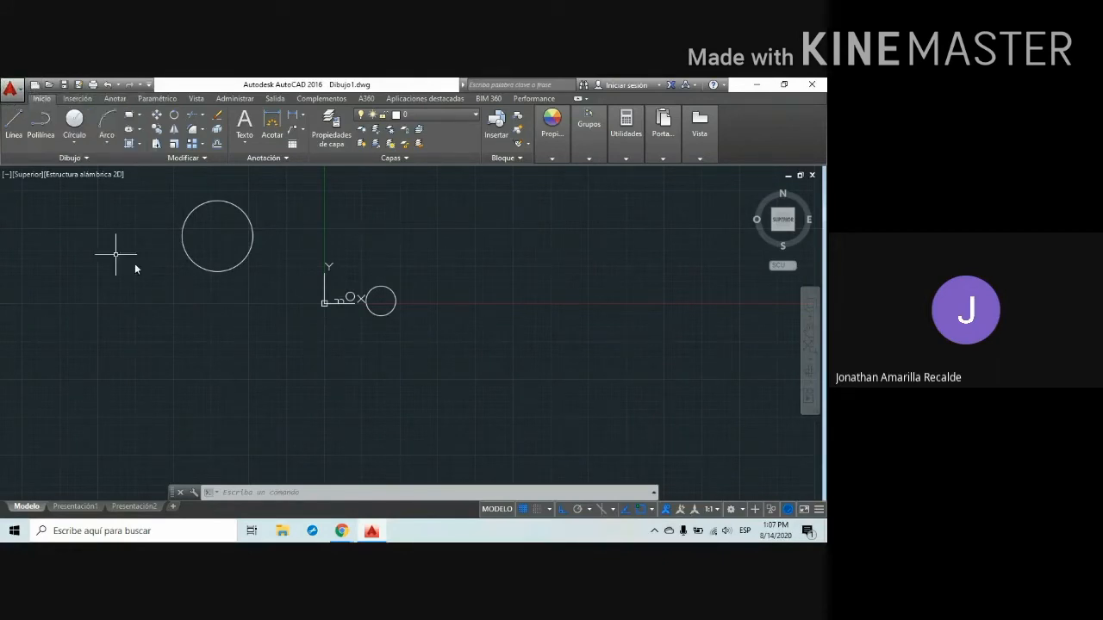
Examine the origin area and the circles beside it at alternating magnifications, from a close-up to an overview including the large circle
{"action": "scroll", "coordinate": [352, 313], "scroll_direction": "up", "scroll_amount": 4}
{"action": "scroll", "coordinate": [345, 227], "scroll_direction": "down", "scroll_amount": 2}
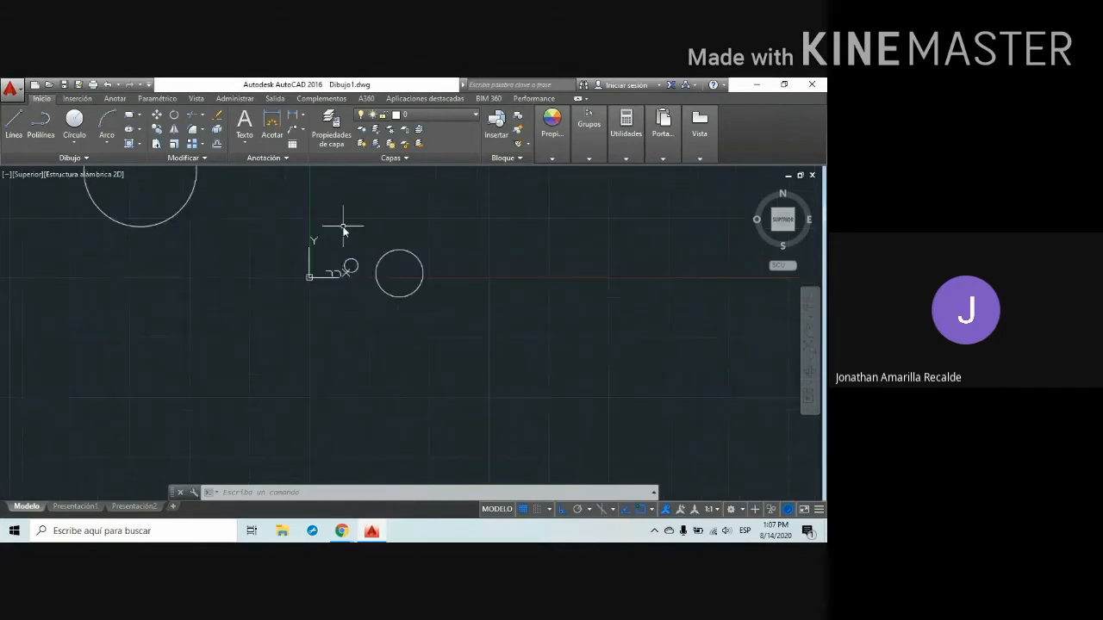
{"action": "scroll", "coordinate": [345, 227], "scroll_direction": "up", "scroll_amount": 6}
{"action": "scroll", "coordinate": [343, 229], "scroll_direction": "down", "scroll_amount": 2}
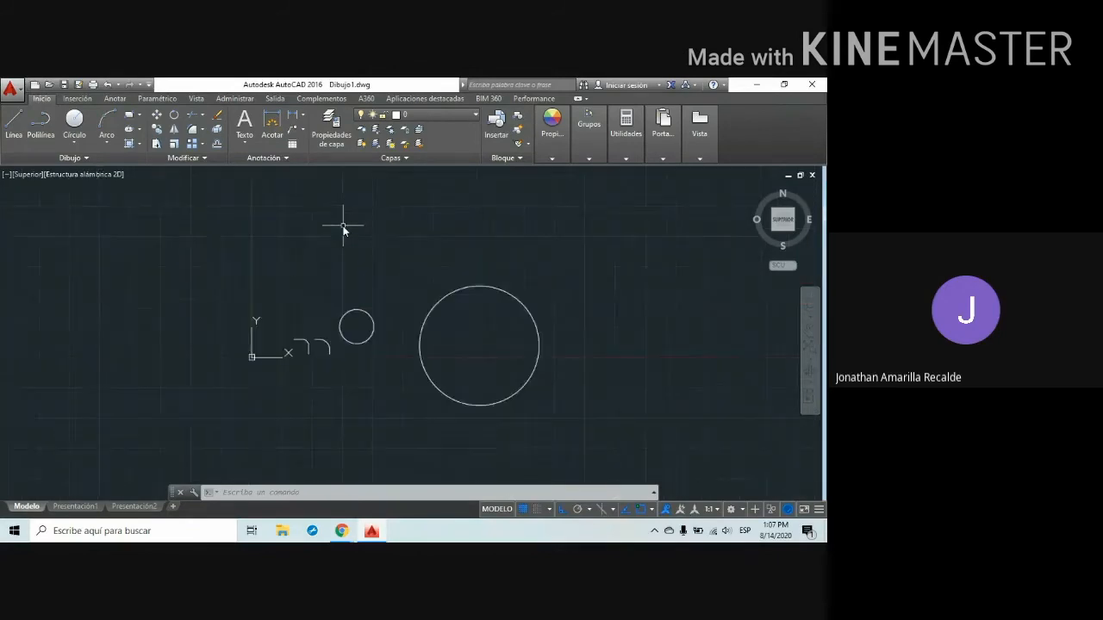
{"action": "scroll", "coordinate": [343, 228], "scroll_direction": "up", "scroll_amount": 2}
{"action": "scroll", "coordinate": [343, 228], "scroll_direction": "down", "scroll_amount": 4}
{"action": "scroll", "coordinate": [343, 228], "scroll_direction": "up", "scroll_amount": 2}
{"action": "scroll", "coordinate": [343, 229], "scroll_direction": "up", "scroll_amount": 3}
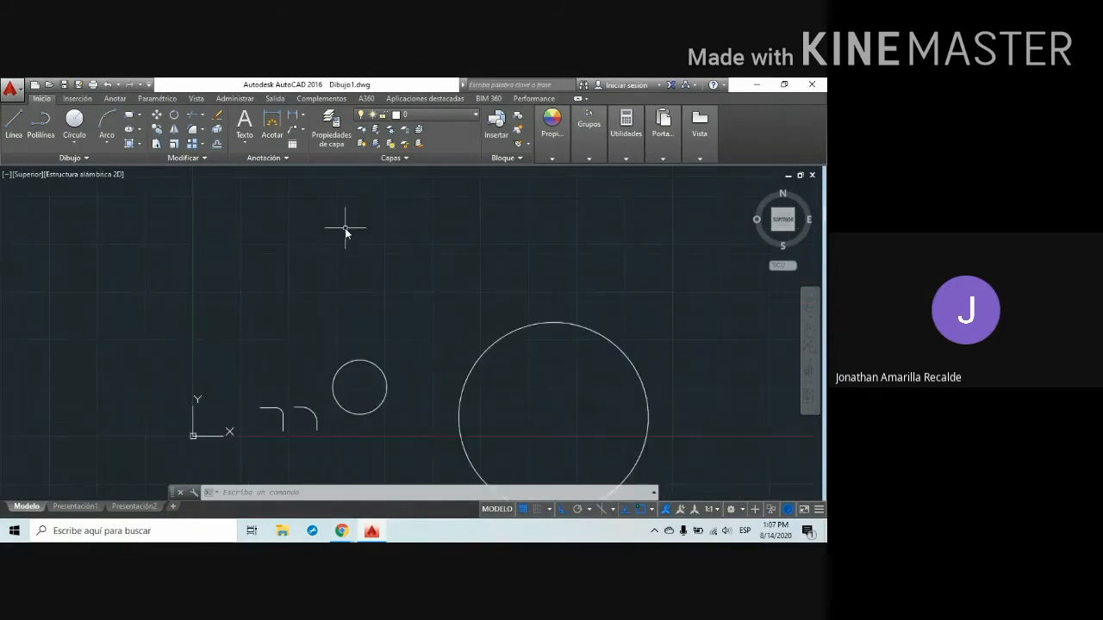
{"action": "scroll", "coordinate": [362, 246], "scroll_direction": "down", "scroll_amount": 5}
{"action": "scroll", "coordinate": [365, 246], "scroll_direction": "up", "scroll_amount": 4}
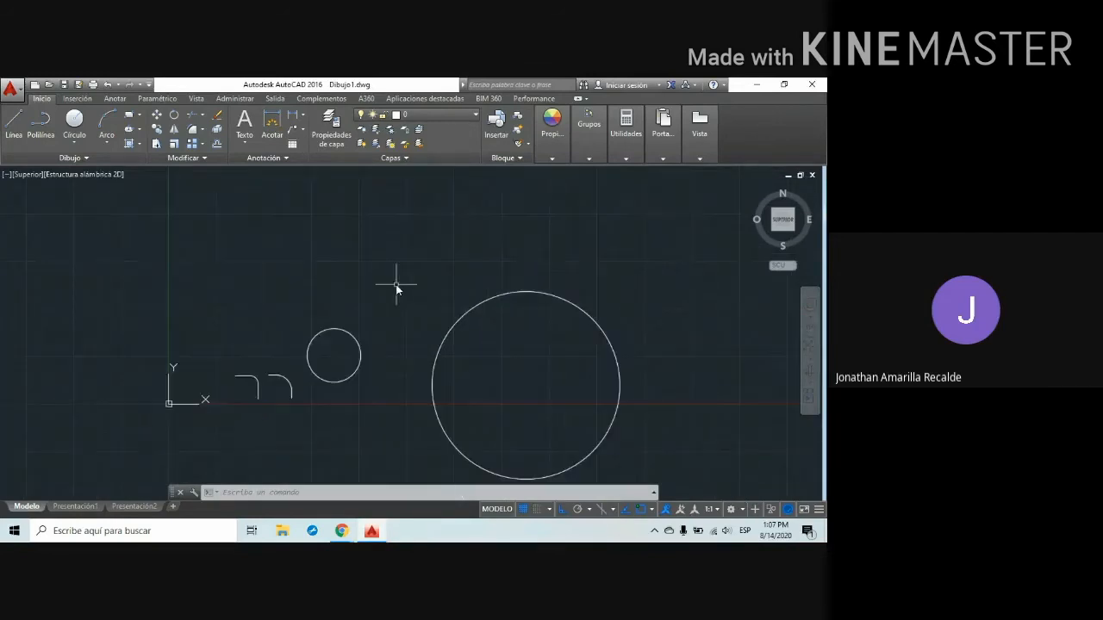
{"action": "scroll", "coordinate": [379, 289], "scroll_direction": "down", "scroll_amount": 4}
{"action": "scroll", "coordinate": [380, 282], "scroll_direction": "up", "scroll_amount": 4}
{"action": "scroll", "coordinate": [379, 285], "scroll_direction": "down", "scroll_amount": 4}
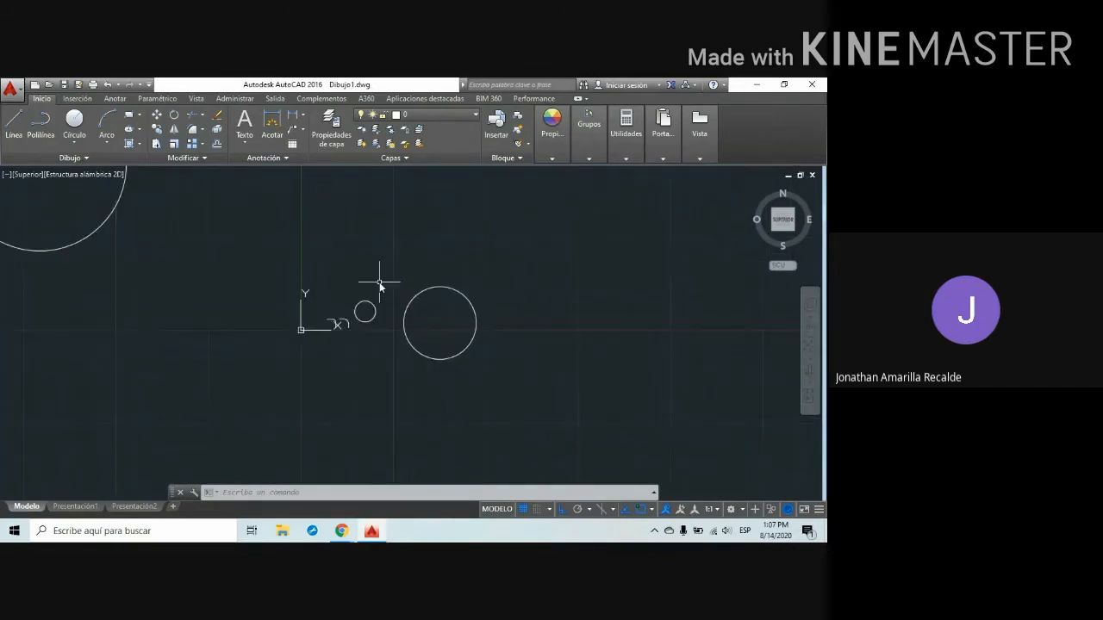
{"action": "scroll", "coordinate": [378, 286], "scroll_direction": "up", "scroll_amount": 4}
{"action": "scroll", "coordinate": [378, 283], "scroll_direction": "down", "scroll_amount": 6}
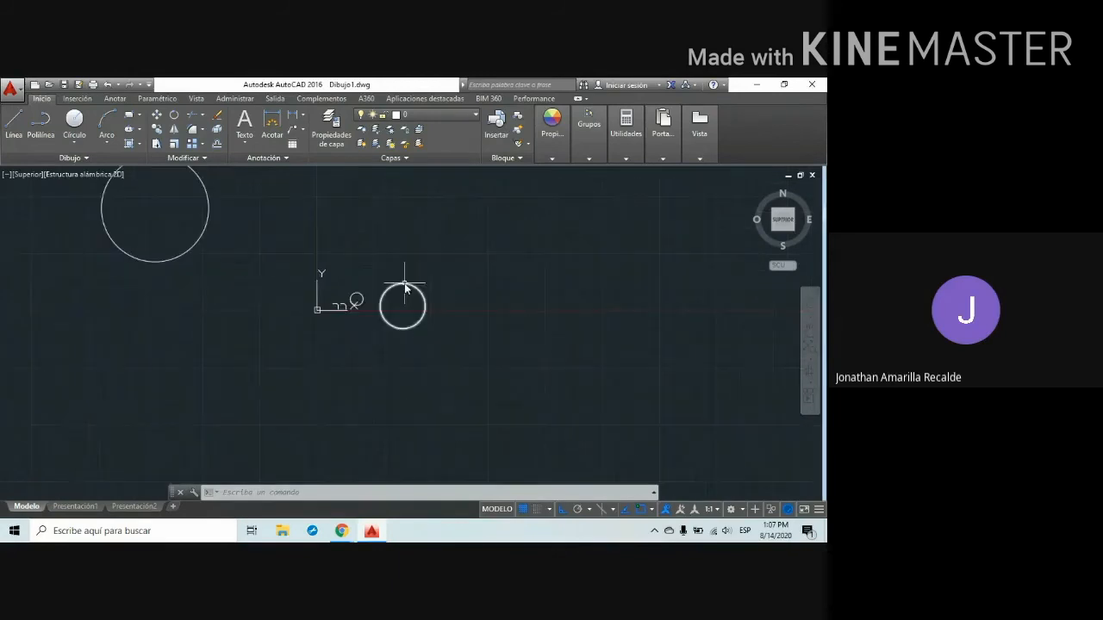
{"action": "scroll", "coordinate": [407, 277], "scroll_direction": "up", "scroll_amount": 6}
{"action": "scroll", "coordinate": [410, 289], "scroll_direction": "down", "scroll_amount": 6}
{"action": "scroll", "coordinate": [398, 288], "scroll_direction": "up", "scroll_amount": 5}
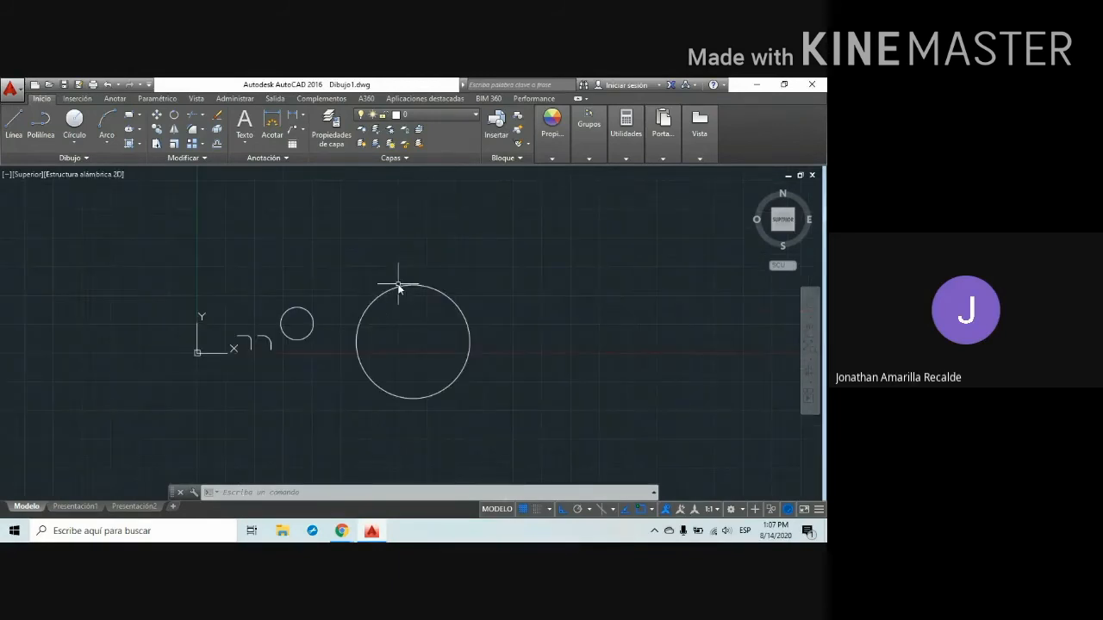
{"action": "scroll", "coordinate": [327, 288], "scroll_direction": "down", "scroll_amount": 6}
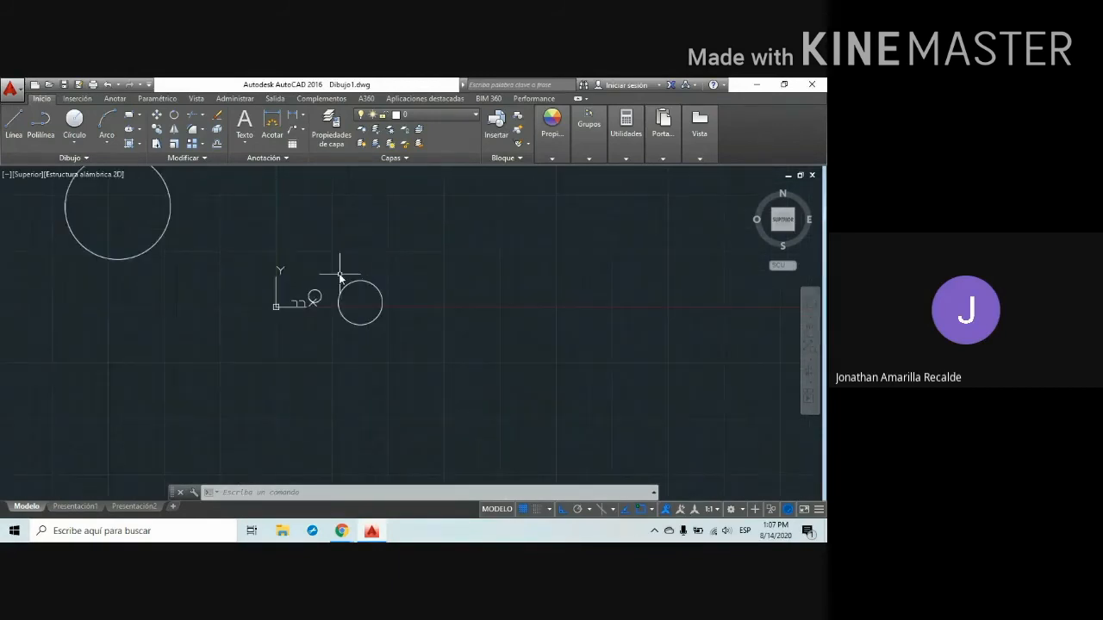
{"action": "scroll", "coordinate": [310, 272], "scroll_direction": "up", "scroll_amount": 4}
{"action": "scroll", "coordinate": [138, 207], "scroll_direction": "down", "scroll_amount": 4}
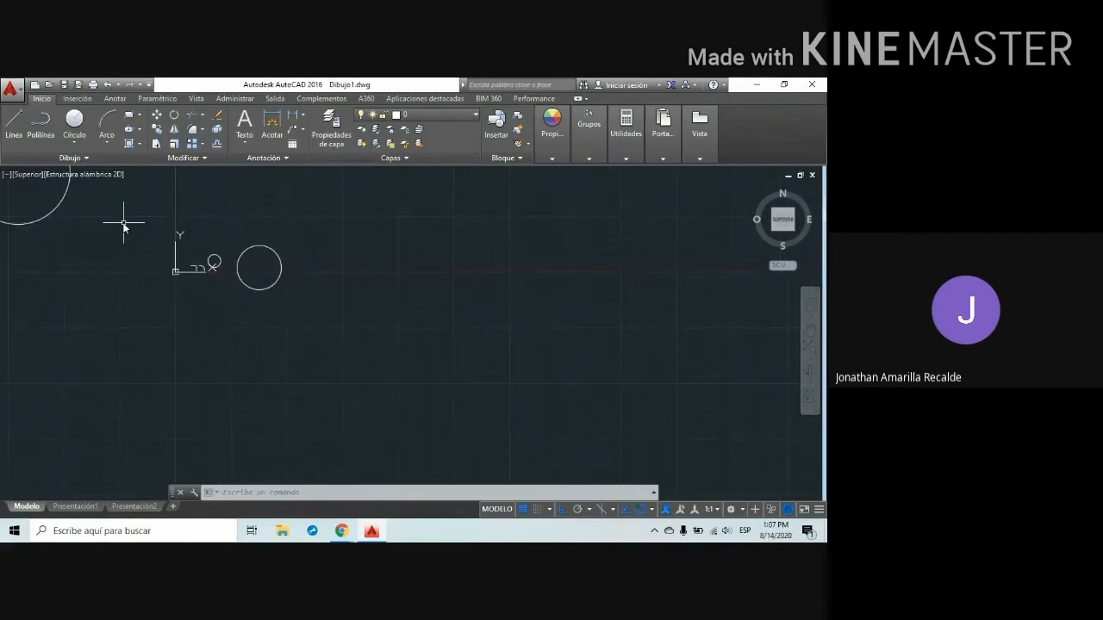
Pan and zoom freely around the large circle and the origin, including far out and back, to view the whole set of circles
{"action": "mouse_move", "coordinate": [123, 222]}
{"action": "middle_mouse_down"}
{"action": "mouse_move", "coordinate": [167, 291]}
{"action": "mouse_move", "coordinate": [396, 343]}
{"action": "middle_mouse_up"}
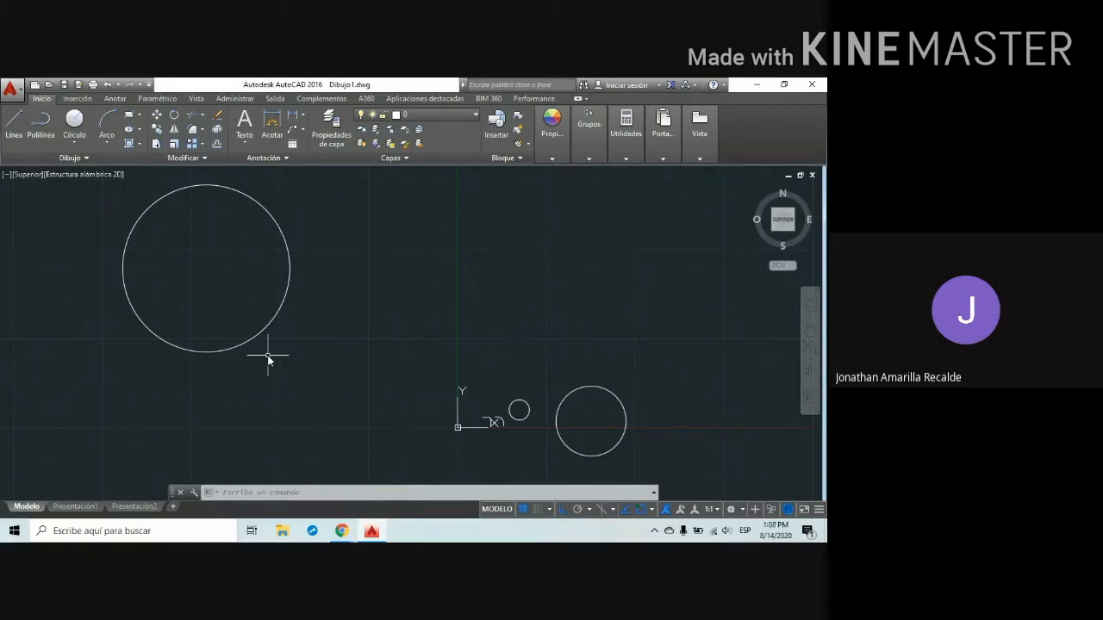
{"action": "scroll", "coordinate": [293, 347], "scroll_direction": "down", "scroll_amount": 4}
{"action": "scroll", "coordinate": [303, 346], "scroll_direction": "up", "scroll_amount": 4}
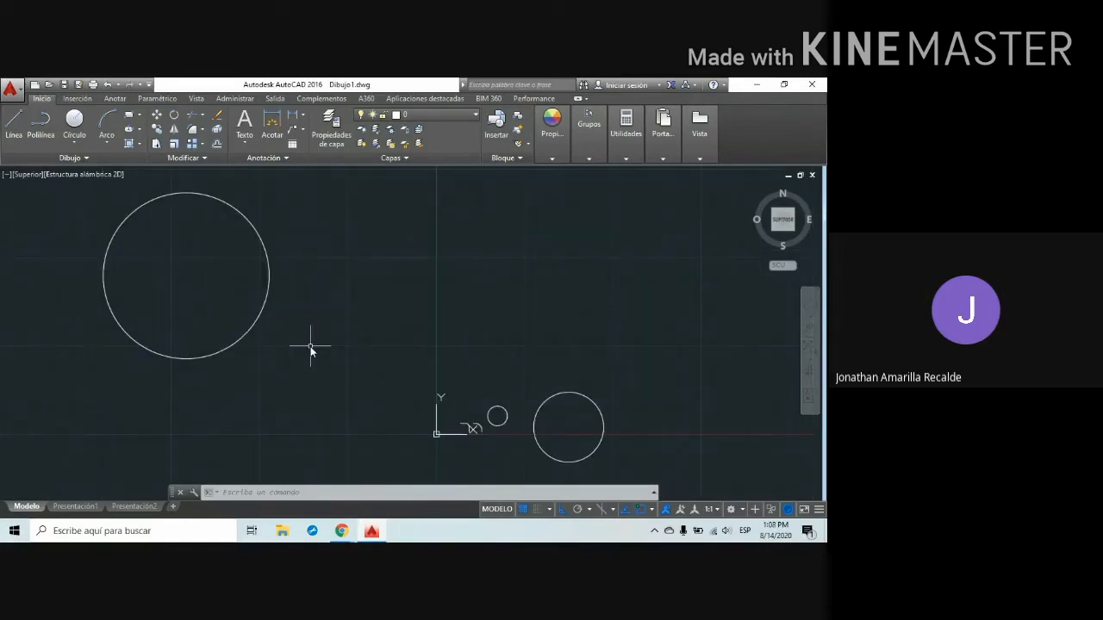
{"action": "scroll", "coordinate": [314, 348], "scroll_direction": "down", "scroll_amount": 5}
{"action": "scroll", "coordinate": [337, 347], "scroll_direction": "up", "scroll_amount": 3}
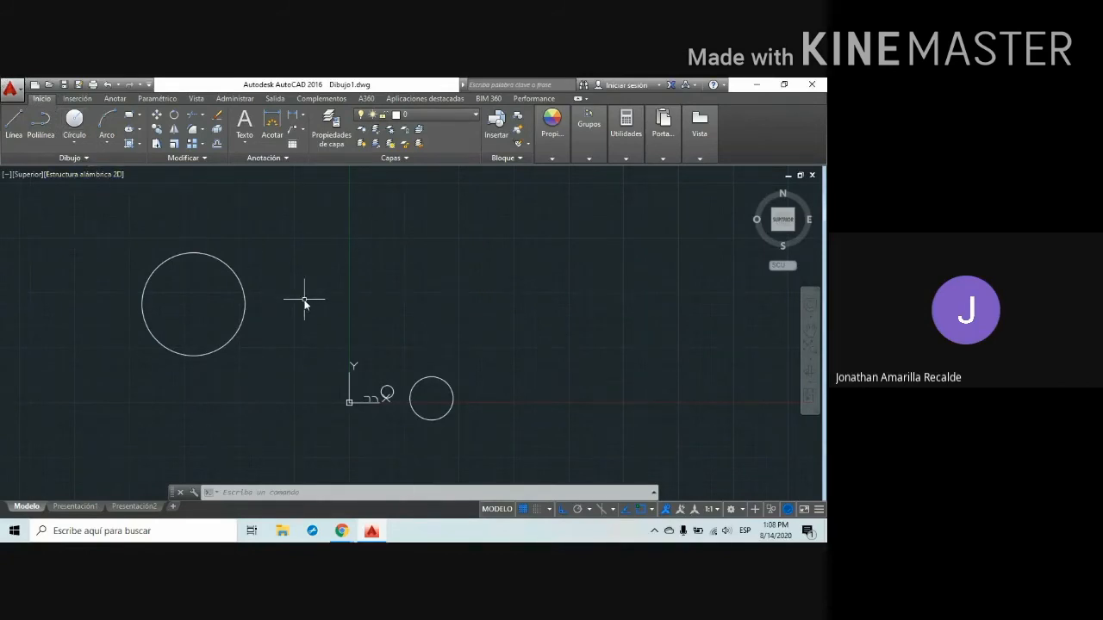
{"action": "mouse_move", "coordinate": [299, 300]}
{"action": "middle_mouse_down"}
{"action": "mouse_move", "coordinate": [503, 299]}
{"action": "mouse_move", "coordinate": [365, 285]}
{"action": "mouse_move", "coordinate": [344, 305]}
{"action": "mouse_move", "coordinate": [428, 337]}
{"action": "mouse_move", "coordinate": [476, 340]}
{"action": "mouse_move", "coordinate": [481, 315]}
{"action": "mouse_move", "coordinate": [459, 299]}
{"action": "mouse_move", "coordinate": [371, 282]}
{"action": "mouse_move", "coordinate": [293, 316]}
{"action": "mouse_move", "coordinate": [477, 327]}
{"action": "mouse_move", "coordinate": [480, 293]}
{"action": "mouse_move", "coordinate": [392, 289]}
{"action": "mouse_move", "coordinate": [437, 313]}
{"action": "mouse_move", "coordinate": [420, 302]}
{"action": "mouse_move", "coordinate": [303, 334]}
{"action": "middle_mouse_up"}
{"action": "scroll", "coordinate": [303, 334], "scroll_direction": "down", "scroll_amount": 5}
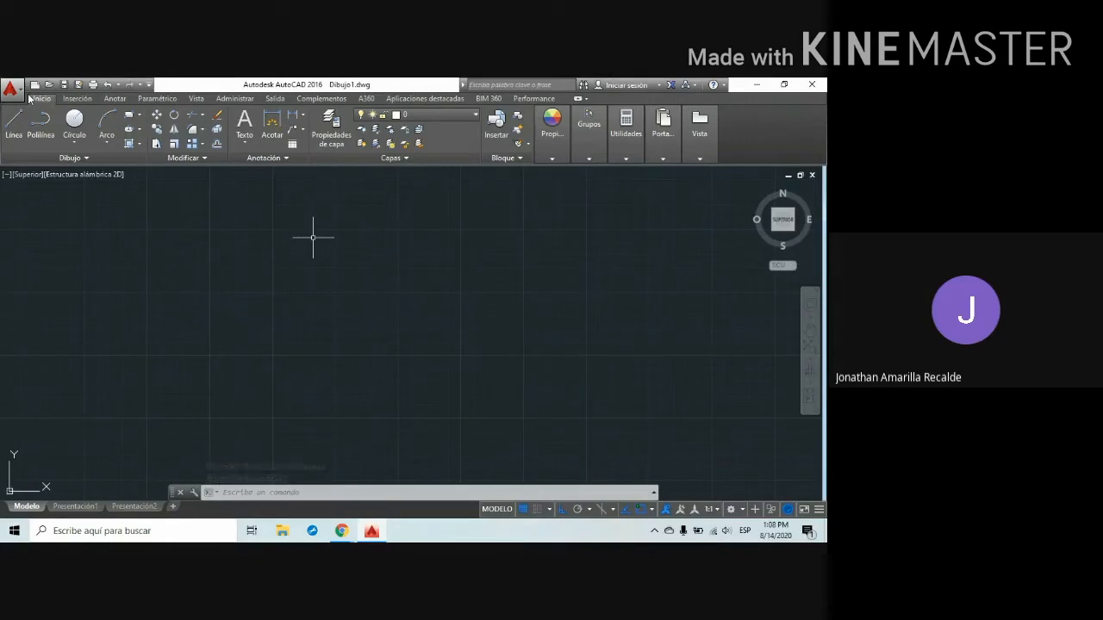
{"action": "scroll", "coordinate": [254, 311], "scroll_direction": "down", "scroll_amount": 12}
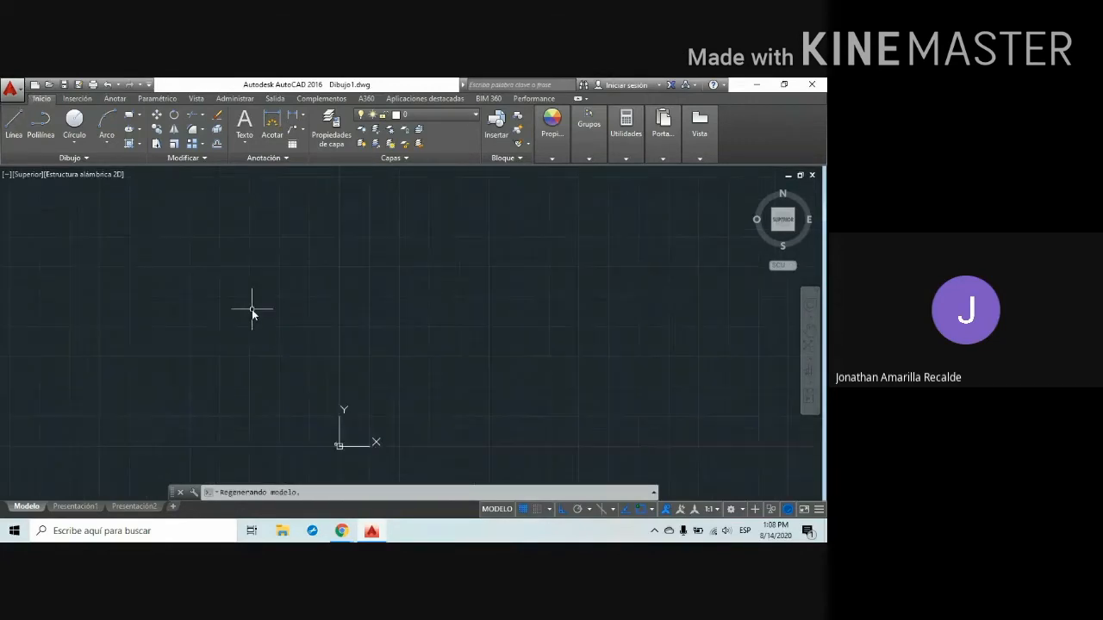
{"action": "scroll", "coordinate": [296, 354], "scroll_direction": "up", "scroll_amount": 13}
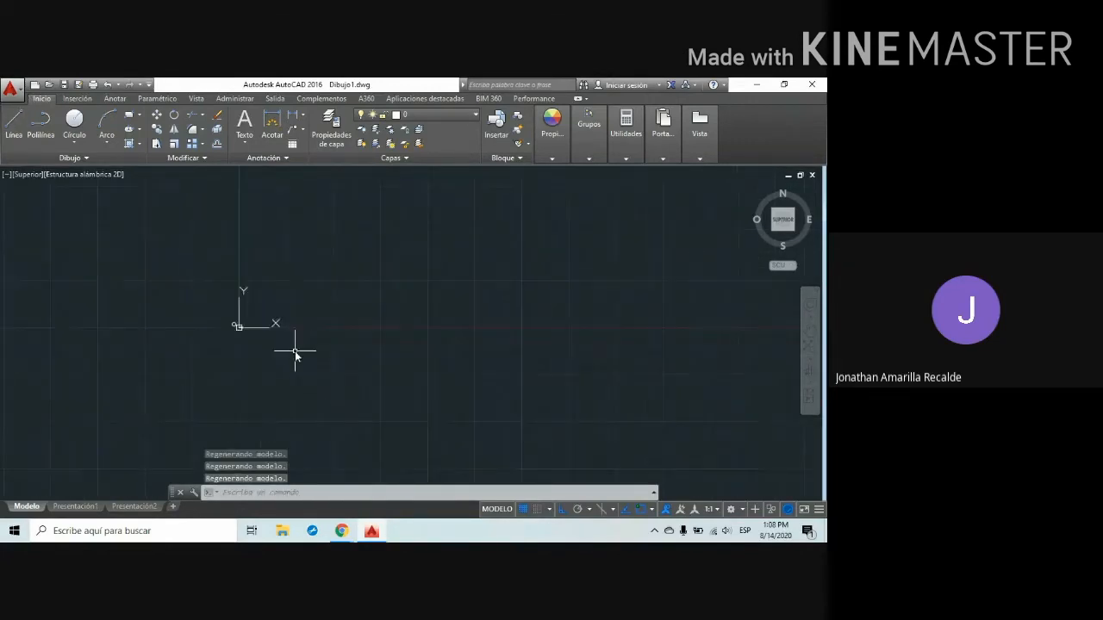
{"action": "middle_click_drag", "start_coordinate": [145, 351], "coordinate": [163, 365]}
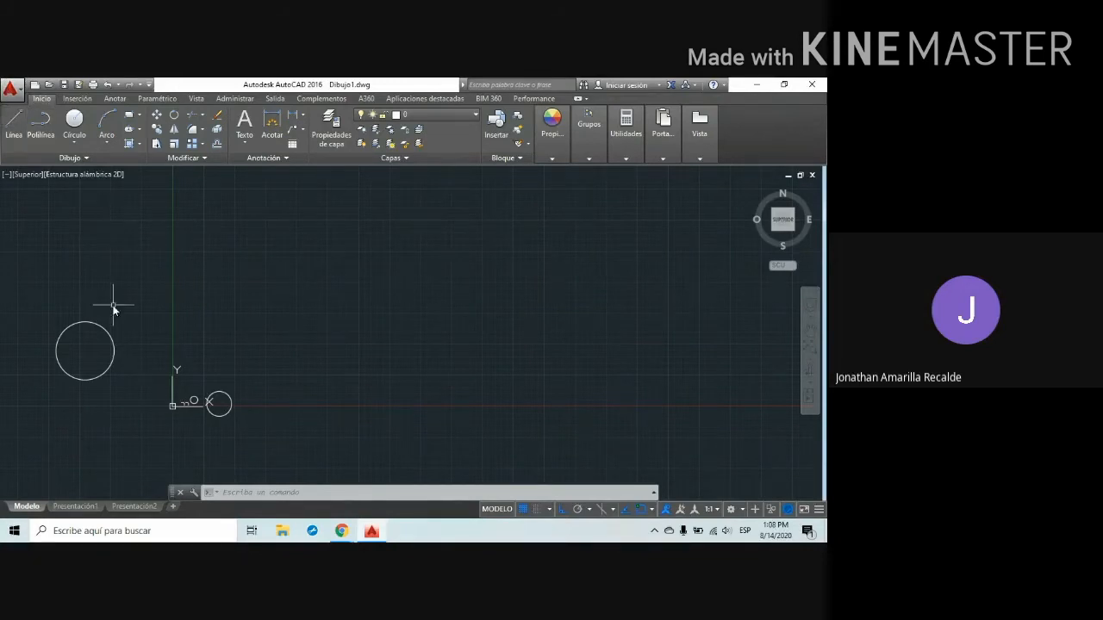
{"action": "middle_click_drag", "start_coordinate": [166, 353], "coordinate": [327, 320]}
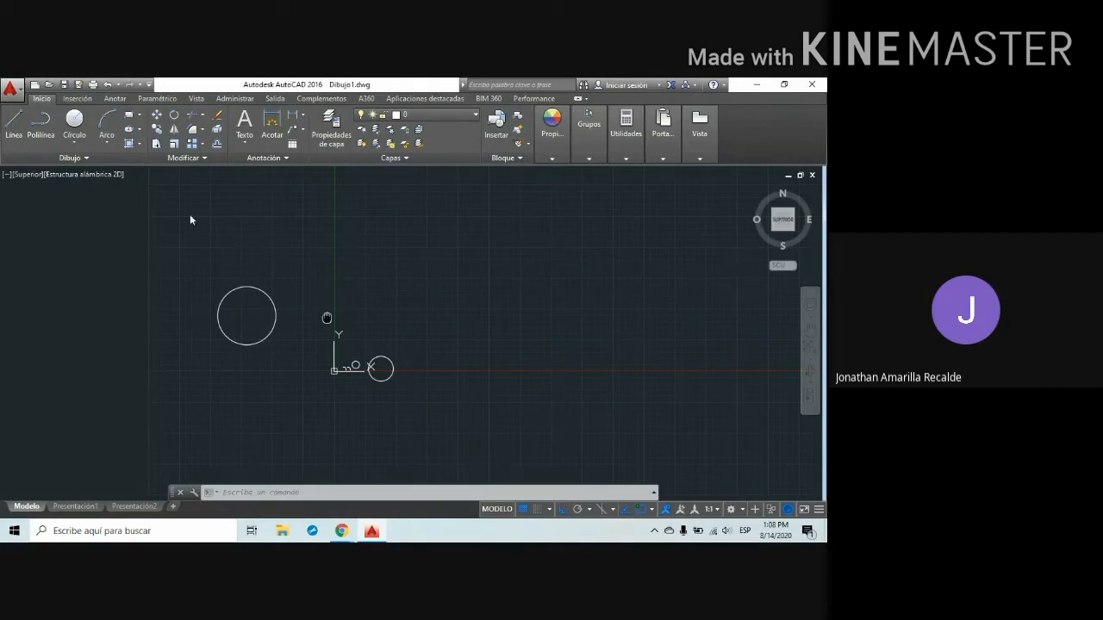
{"action": "scroll", "coordinate": [349, 172], "scroll_direction": "down", "scroll_amount": 2}
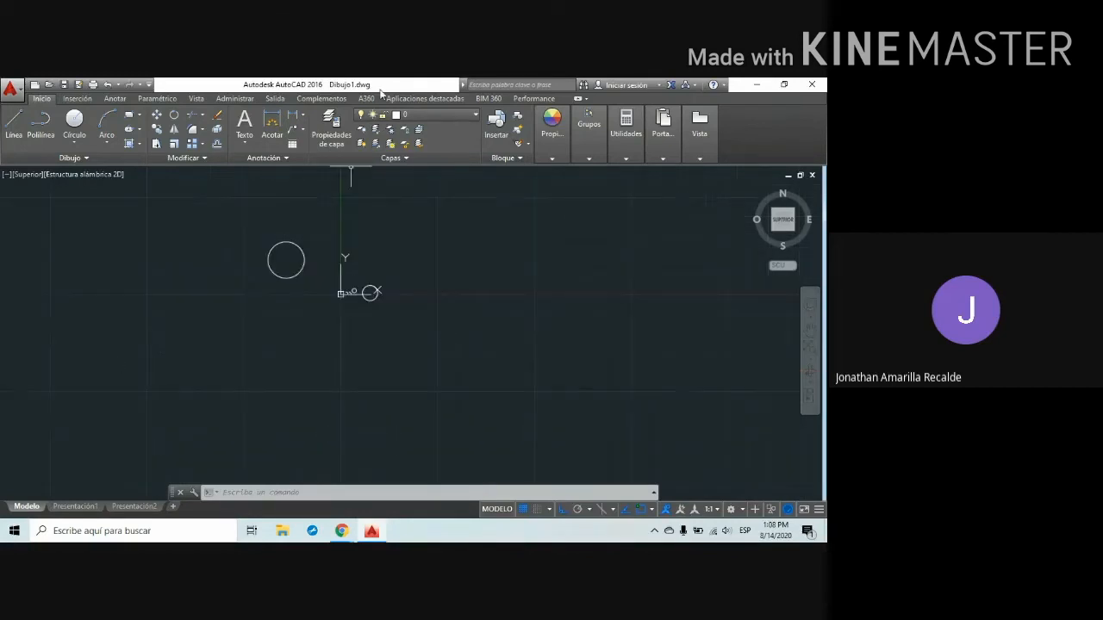
Review the Zoom and Encuadre options among the drawing's context commands, dismiss them, and reposition the circles in the view
{"action": "right_click", "coordinate": [358, 340]}
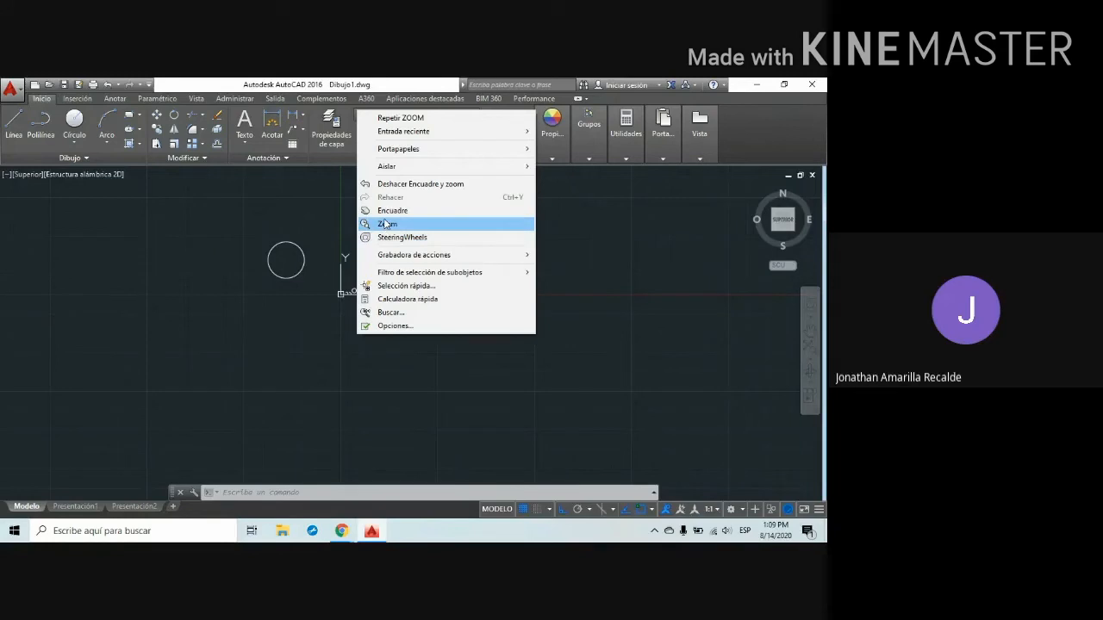
{"action": "left_click", "coordinate": [307, 324]}
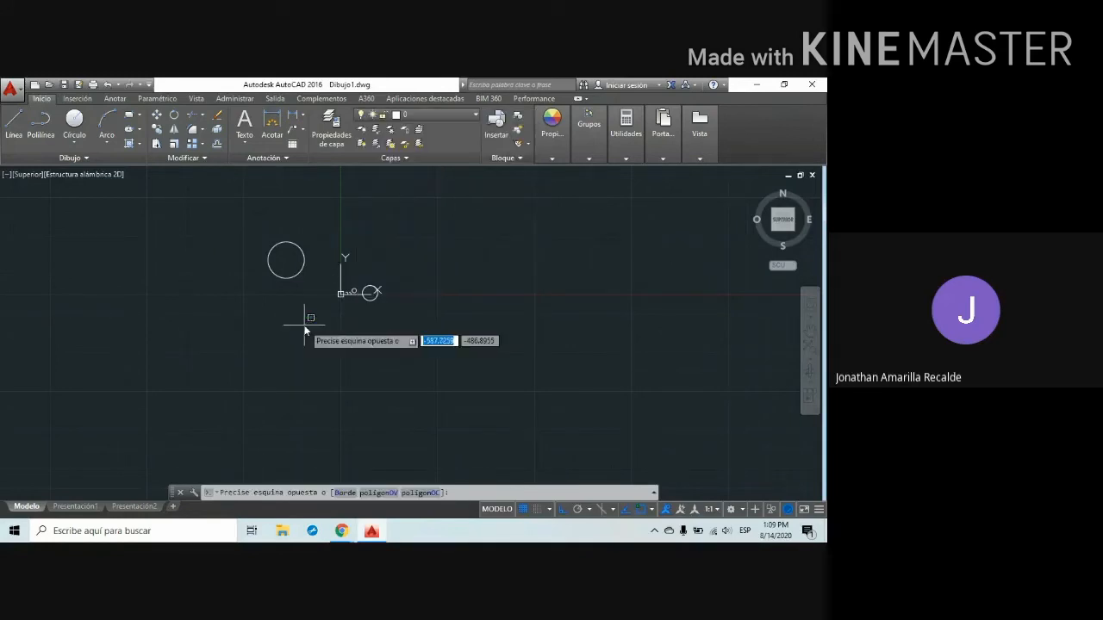
{"action": "scroll", "coordinate": [308, 324], "scroll_direction": "up", "scroll_amount": 2}
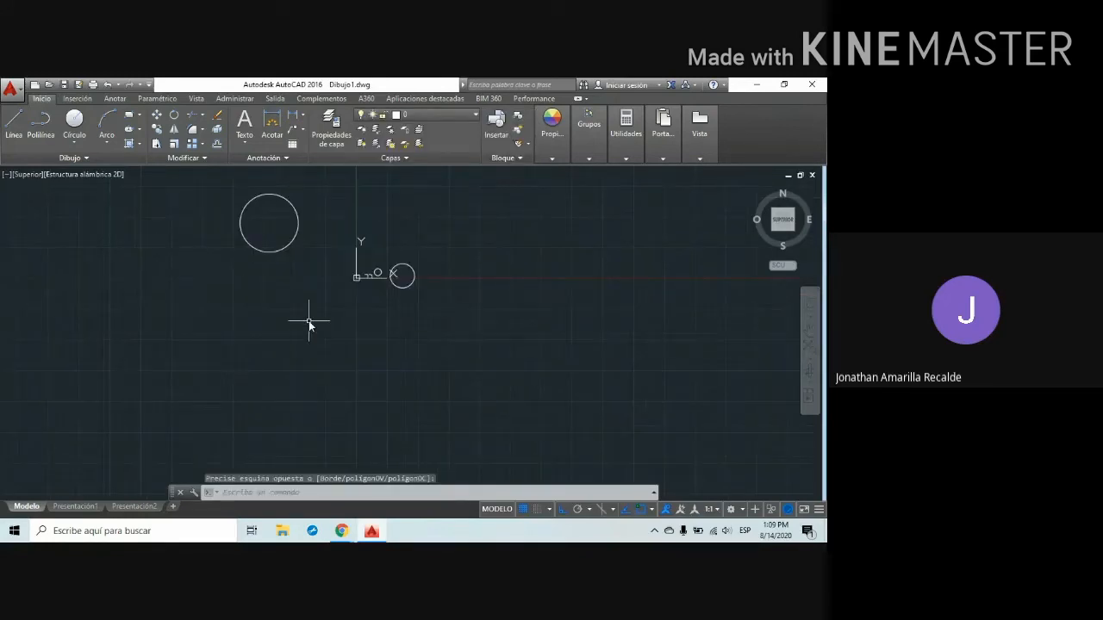
{"action": "scroll", "coordinate": [340, 316], "scroll_direction": "down", "scroll_amount": 2}
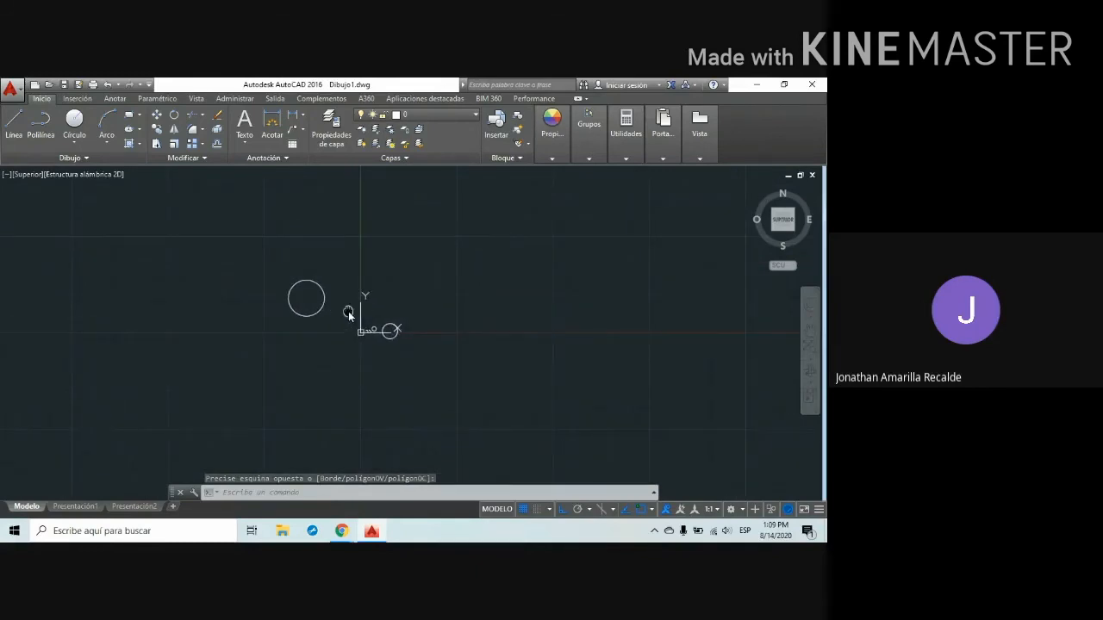
{"action": "mouse_move", "coordinate": [348, 315]}
{"action": "middle_mouse_down"}
{"action": "mouse_move", "coordinate": [367, 367]}
{"action": "mouse_move", "coordinate": [384, 330]}
{"action": "mouse_move", "coordinate": [363, 328]}
{"action": "mouse_move", "coordinate": [344, 354]}
{"action": "mouse_move", "coordinate": [398, 350]}
{"action": "middle_mouse_up"}
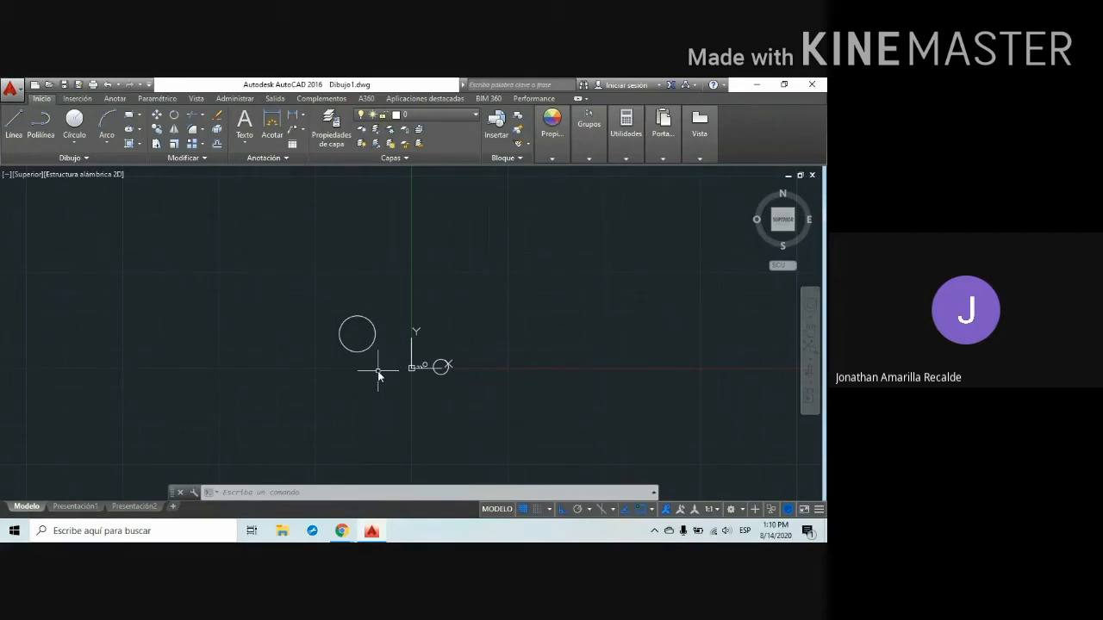
Shrink the view of the drawing and fit all objects on screen with Zoom Extensión, doing so twice
{"action": "scroll", "coordinate": [377, 370], "scroll_direction": "down", "scroll_amount": 2}
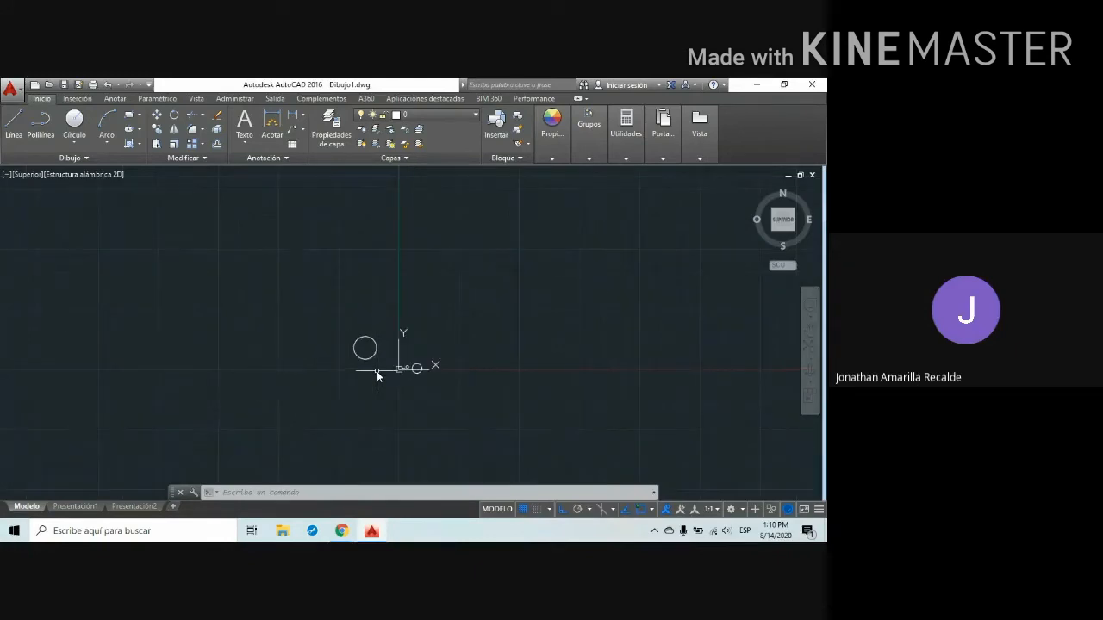
{"action": "middle_click", "coordinate": [376, 371]}
{"action": "middle_click", "coordinate": [376, 371]}
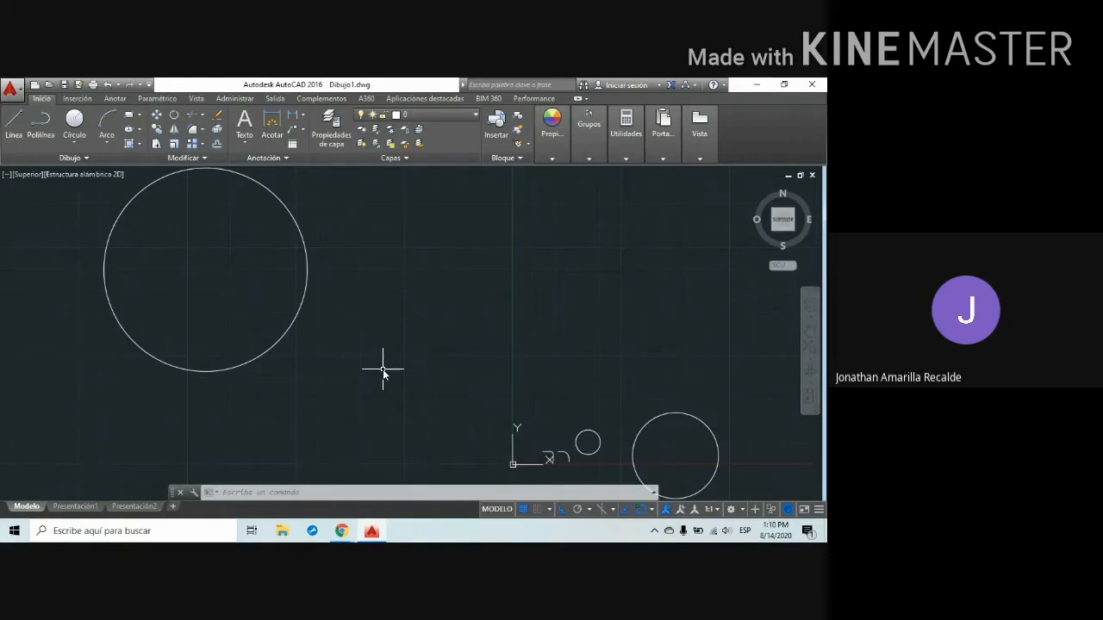
{"action": "scroll", "coordinate": [383, 370], "scroll_direction": "down", "scroll_amount": 5}
{"action": "scroll", "coordinate": [381, 374], "scroll_direction": "up", "scroll_amount": 2}
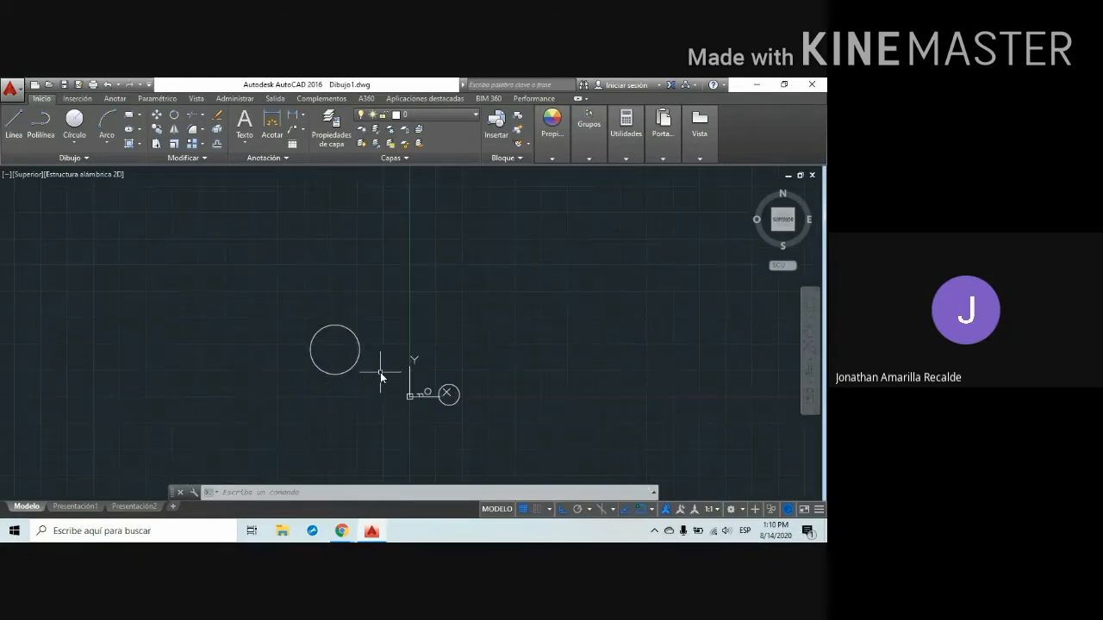
{"action": "mouse_move", "coordinate": [413, 371]}
{"action": "middle_mouse_down"}
{"action": "mouse_move", "coordinate": [461, 274]}
{"action": "mouse_move", "coordinate": [337, 357]}
{"action": "mouse_move", "coordinate": [402, 310]}
{"action": "middle_mouse_up"}
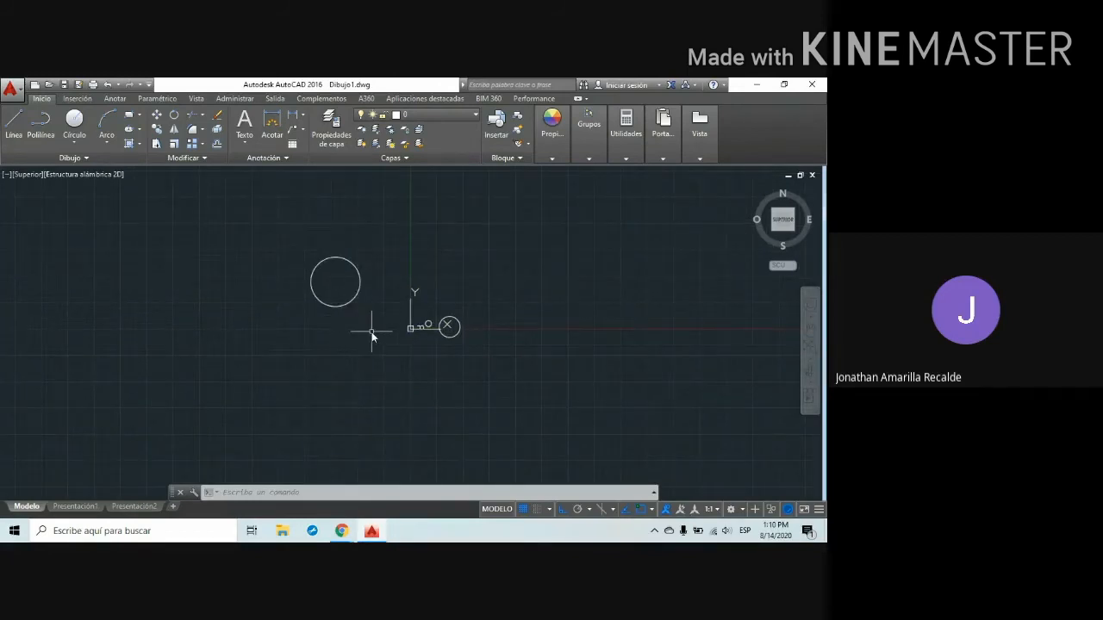
{"action": "middle_click", "coordinate": [373, 328]}
{"action": "middle_click", "coordinate": [373, 329]}
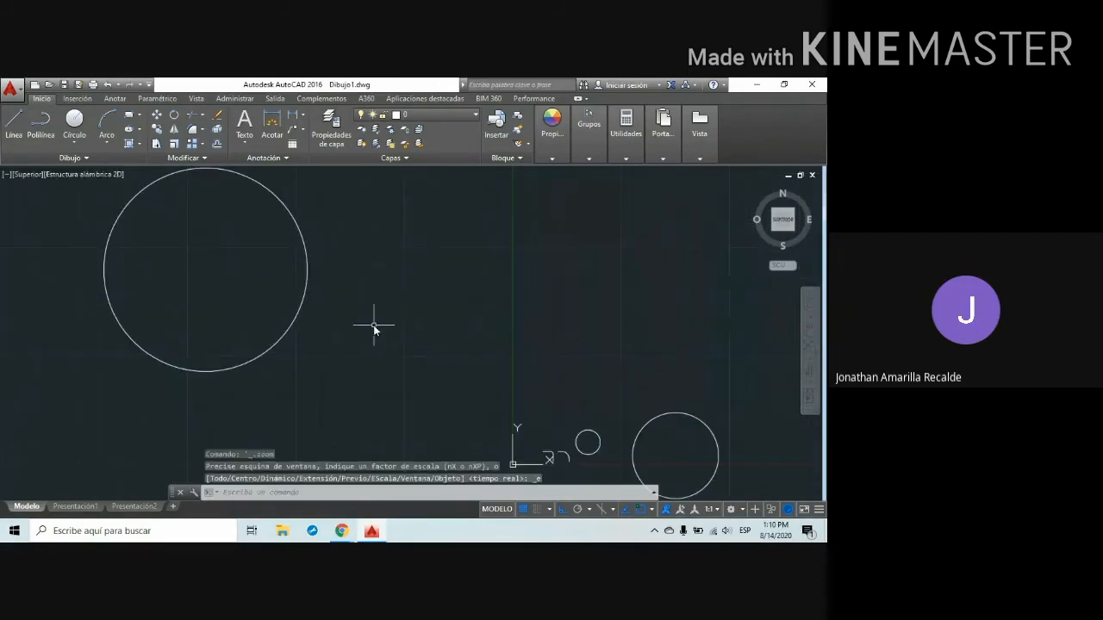
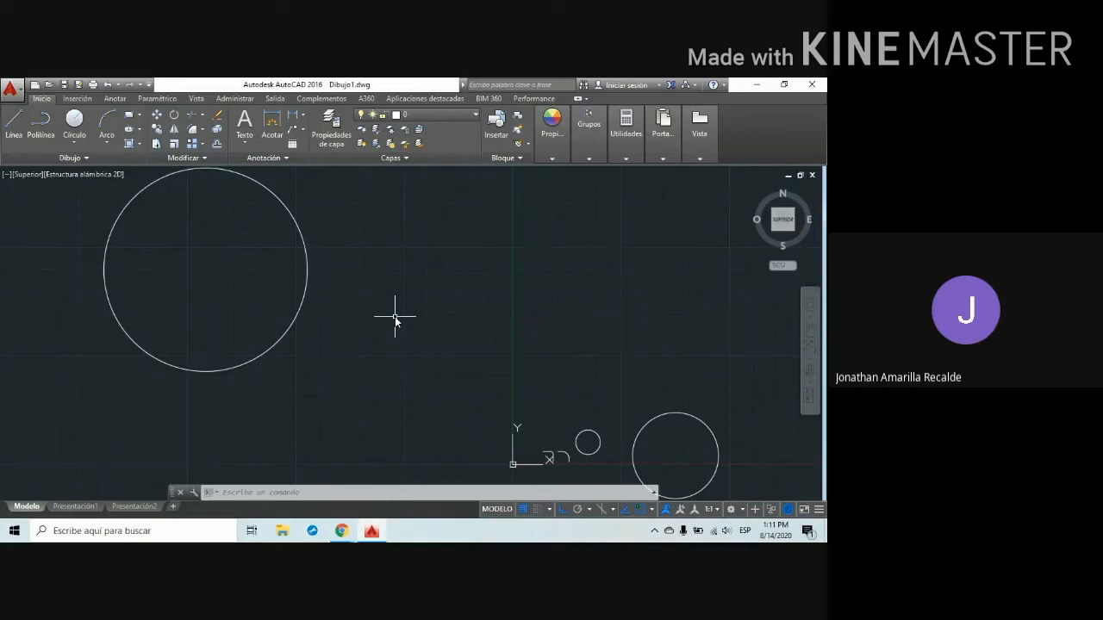
Regenerate the drawing with the REGEN command
{"action": "scroll", "coordinate": [362, 234], "scroll_direction": "down", "scroll_amount": 2}
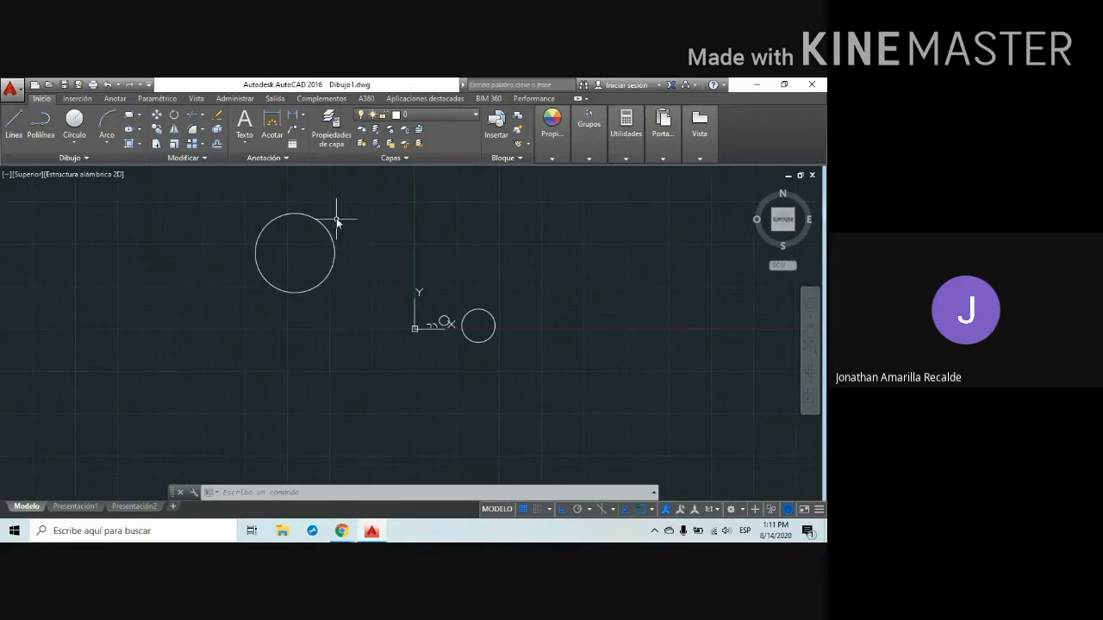
{"action": "middle_click_drag", "start_coordinate": [332, 230], "coordinate": [328, 278]}
{"action": "scroll", "coordinate": [327, 278], "scroll_direction": "down", "scroll_amount": 2}
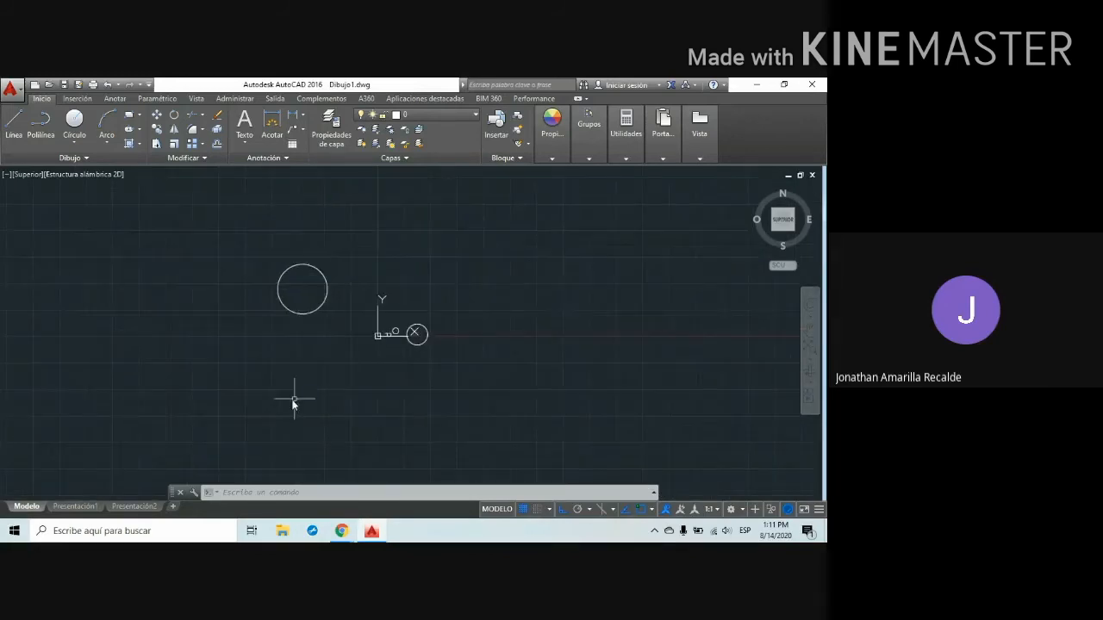
{"action": "left_click", "coordinate": [302, 495]}
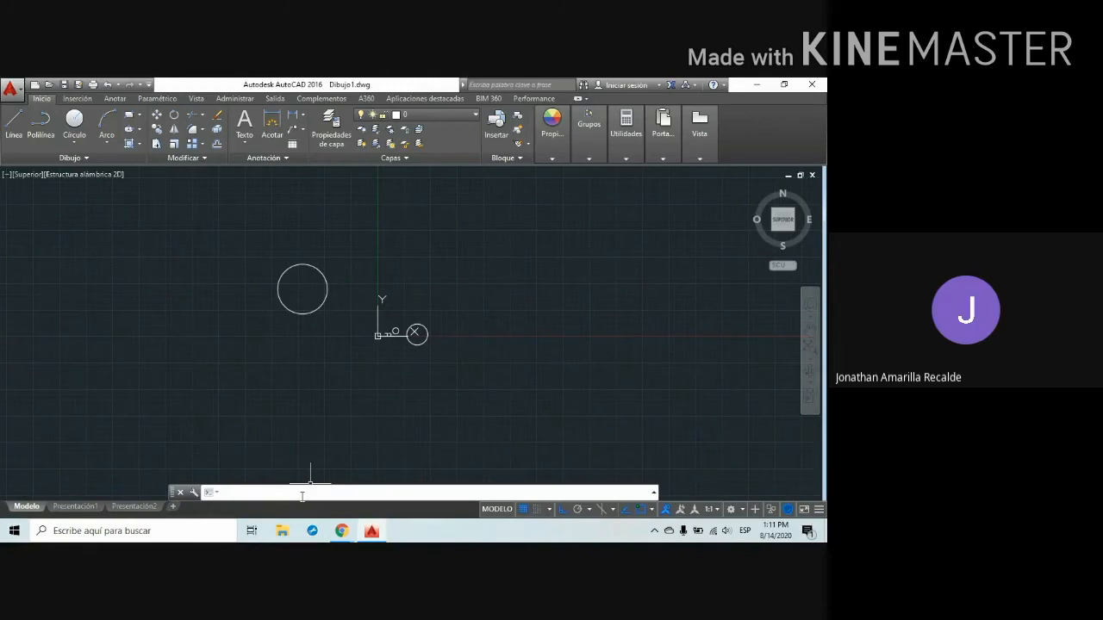
{"action": "type", "text": "regen"}
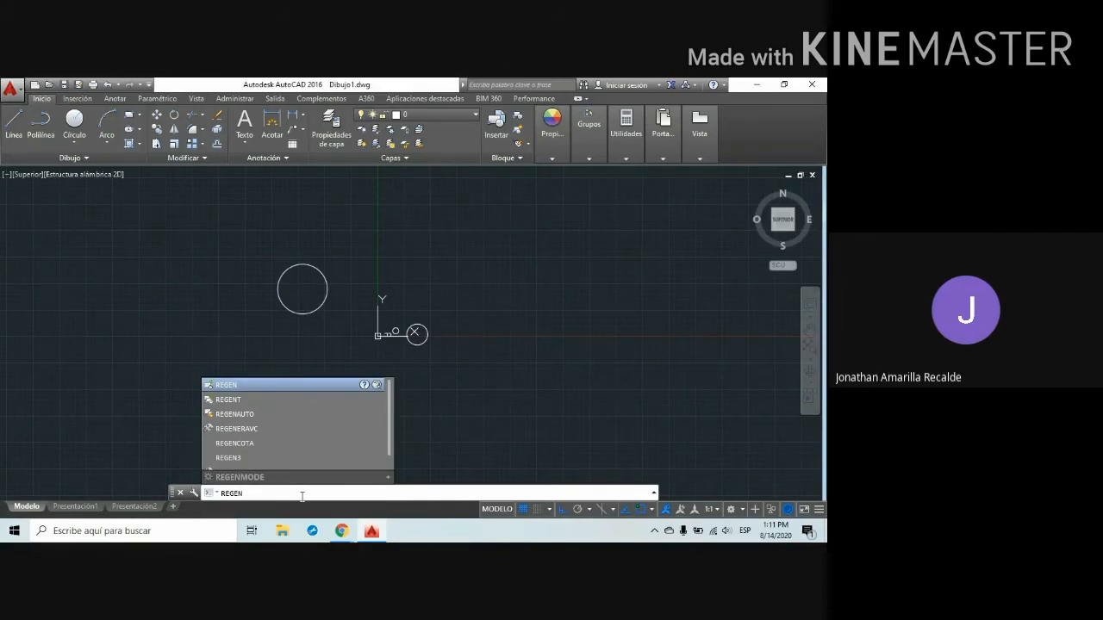
{"action": "key", "text": "Return"}
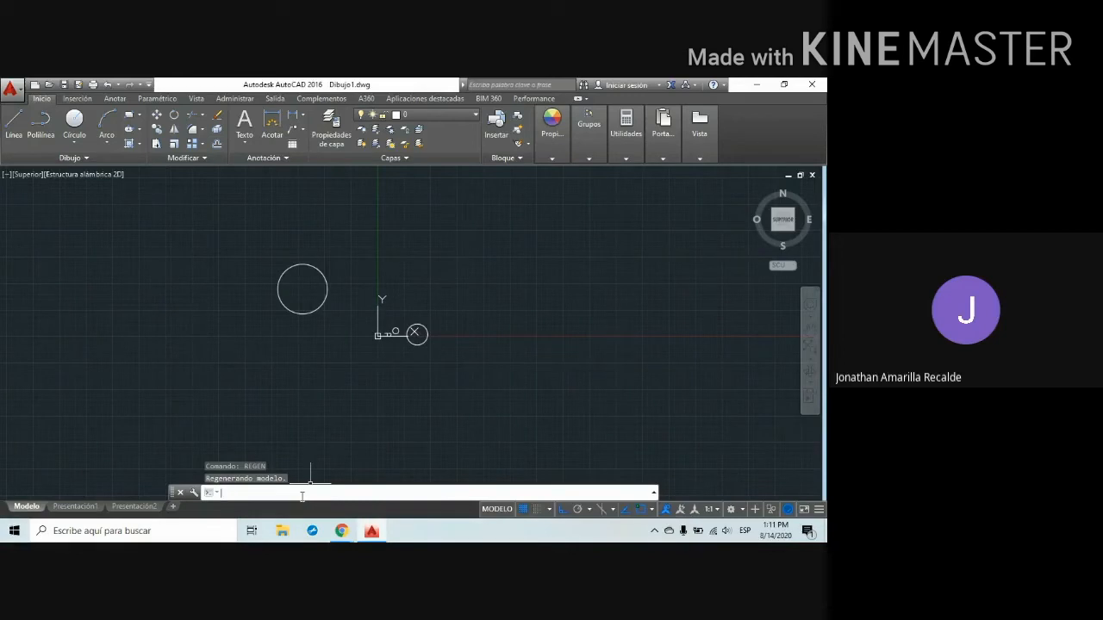
{"action": "scroll", "coordinate": [410, 281], "scroll_direction": "up", "scroll_amount": 2}
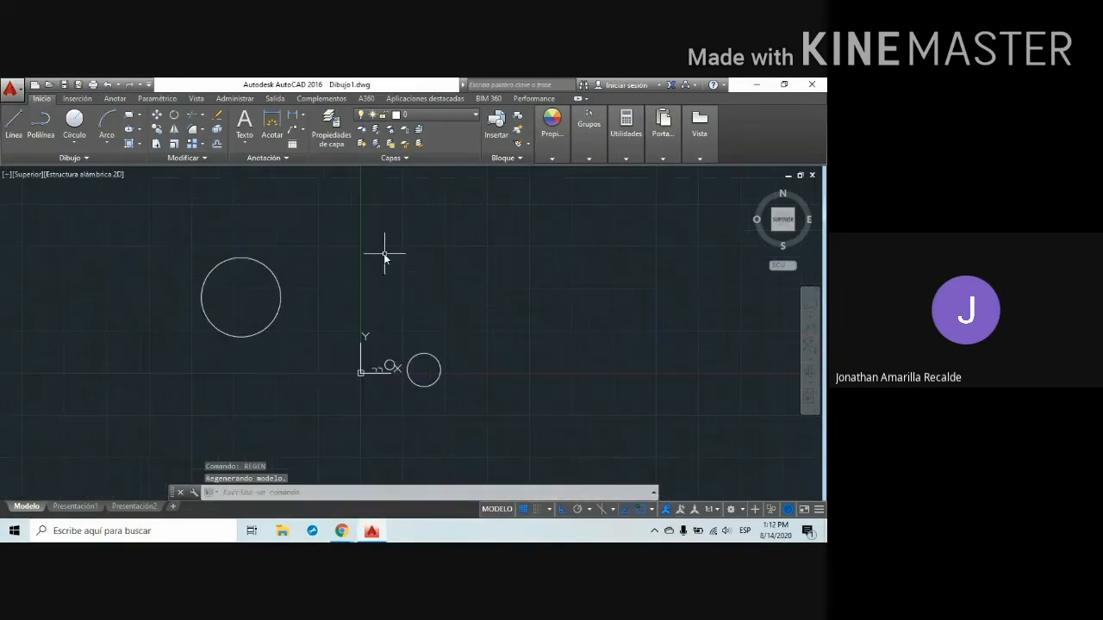
Draw a line with Tangente snaps from the upper side of the large circle to the upper side of the medium circle near the origin
{"action": "left_click", "coordinate": [14, 123]}
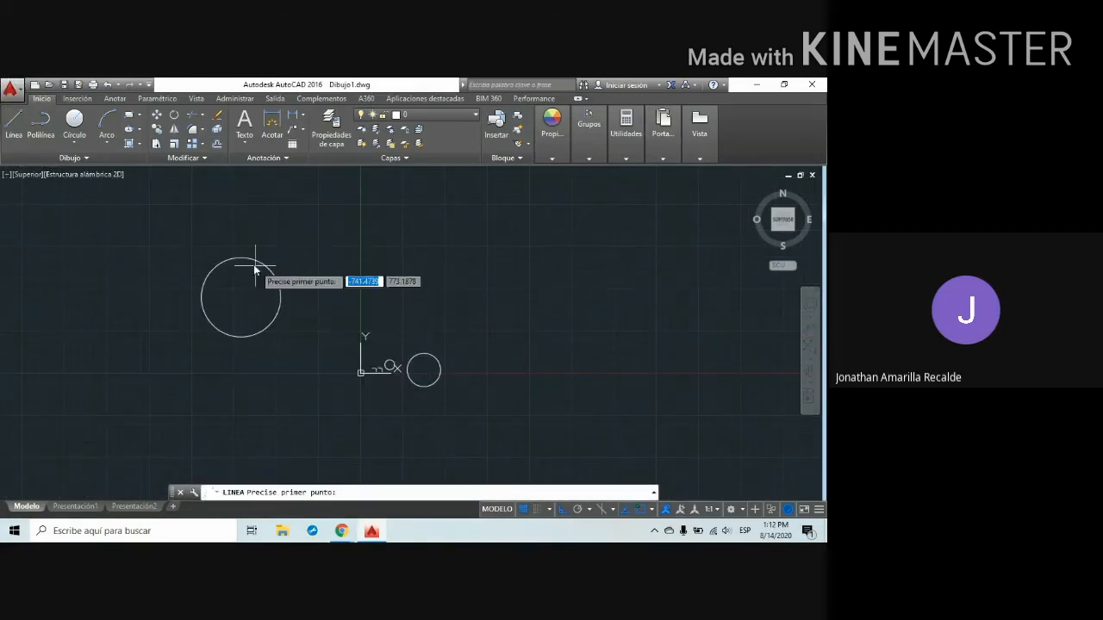
{"action": "right_click", "coordinate": [286, 260], "text": "shift"}
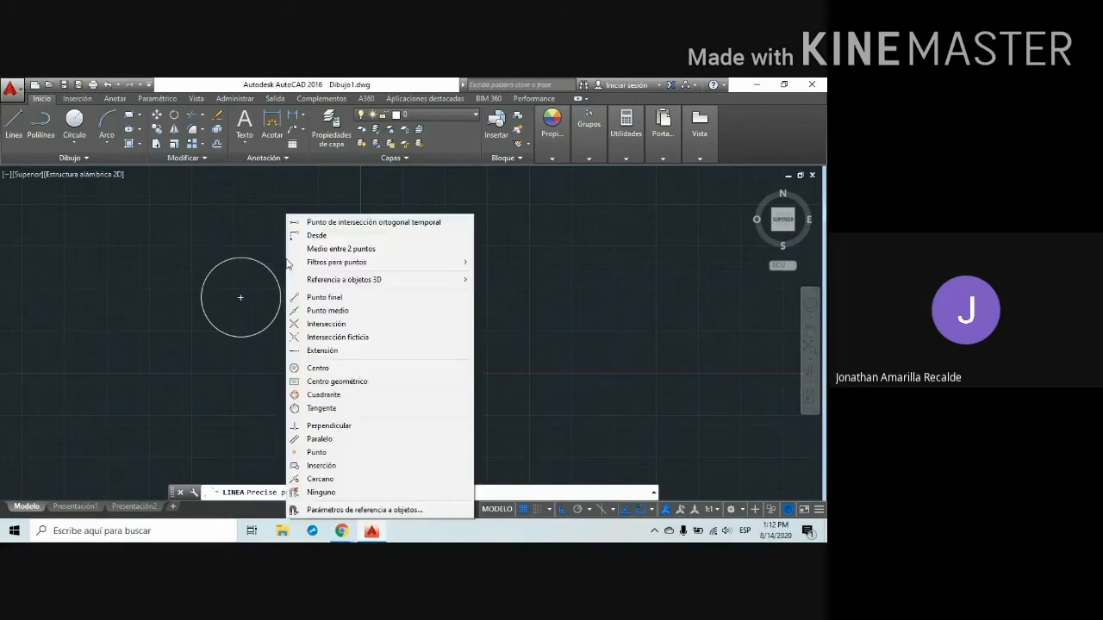
{"action": "left_click", "coordinate": [343, 409]}
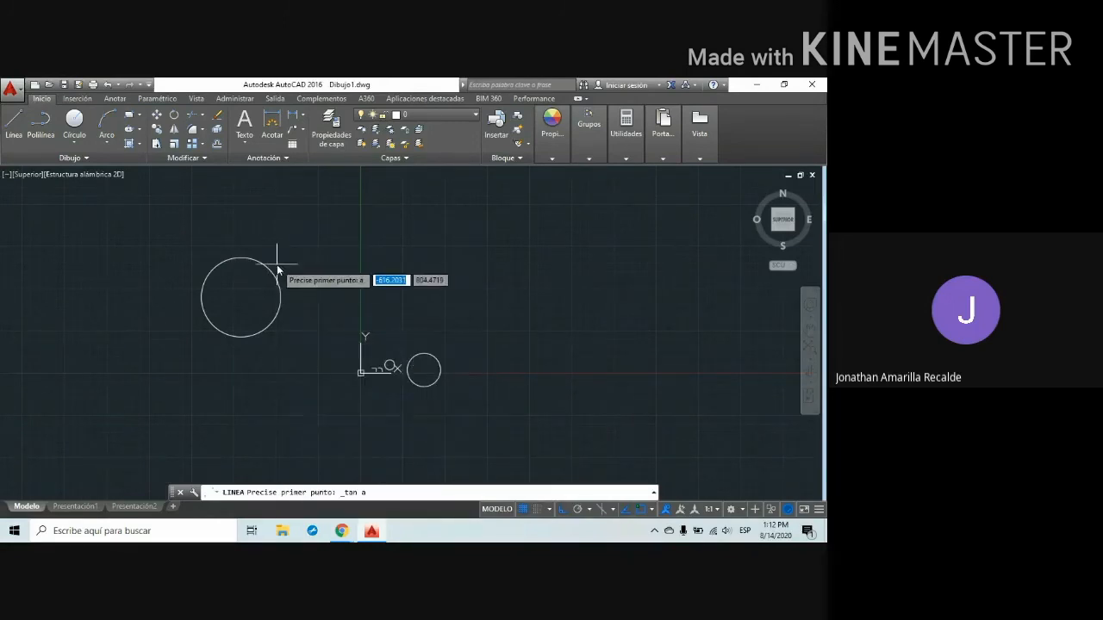
{"action": "left_click", "coordinate": [269, 272]}
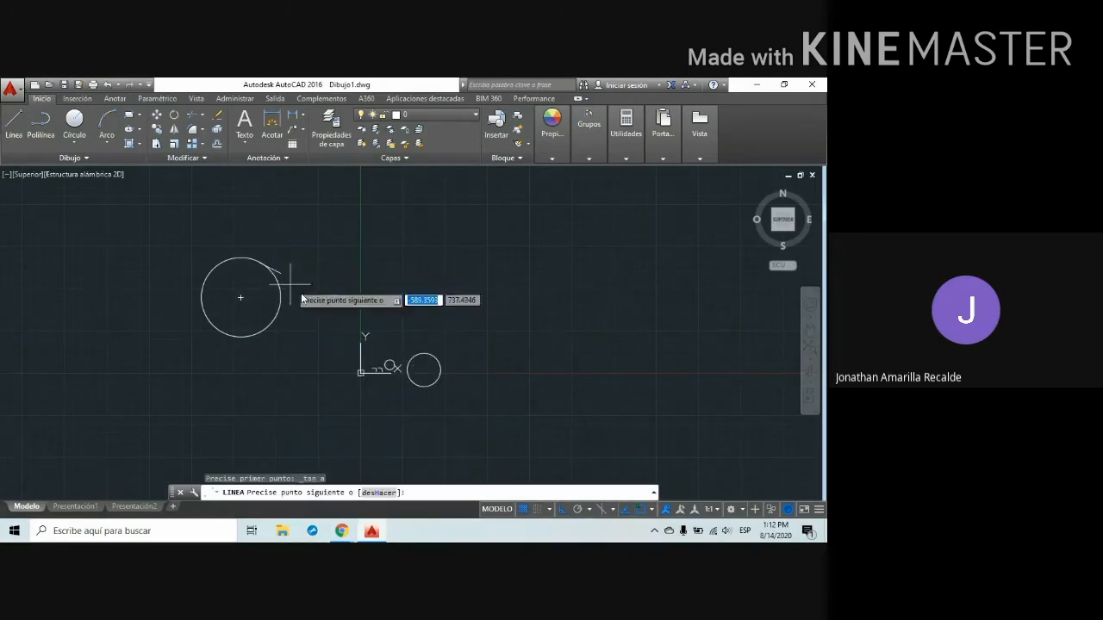
{"action": "right_click", "coordinate": [437, 328], "text": "shift"}
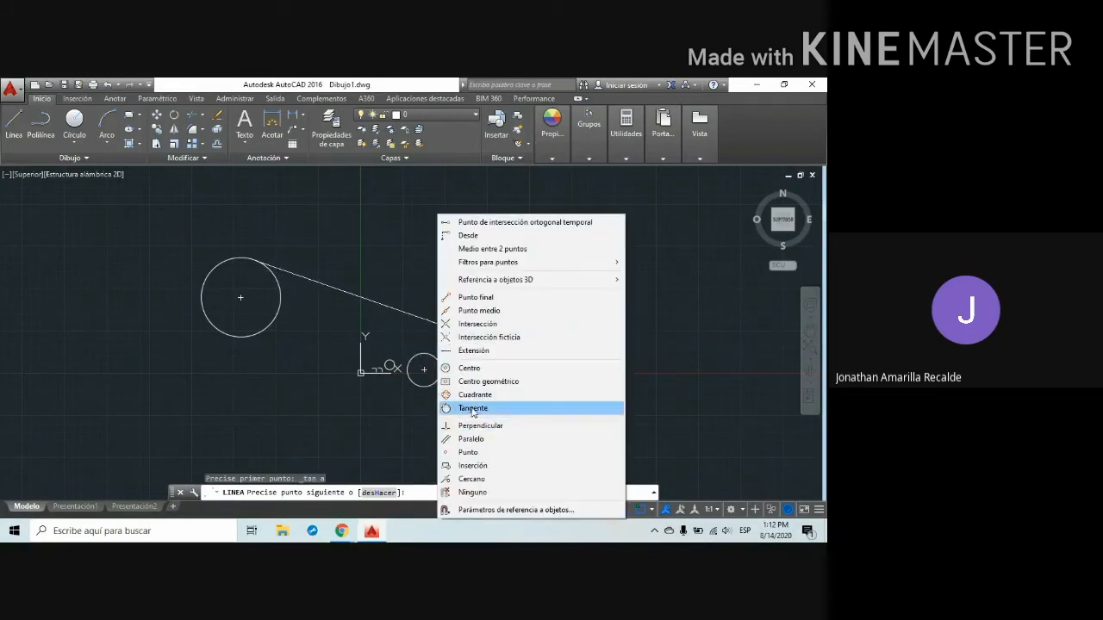
{"action": "left_click", "coordinate": [472, 408]}
{"action": "left_click", "coordinate": [435, 356]}
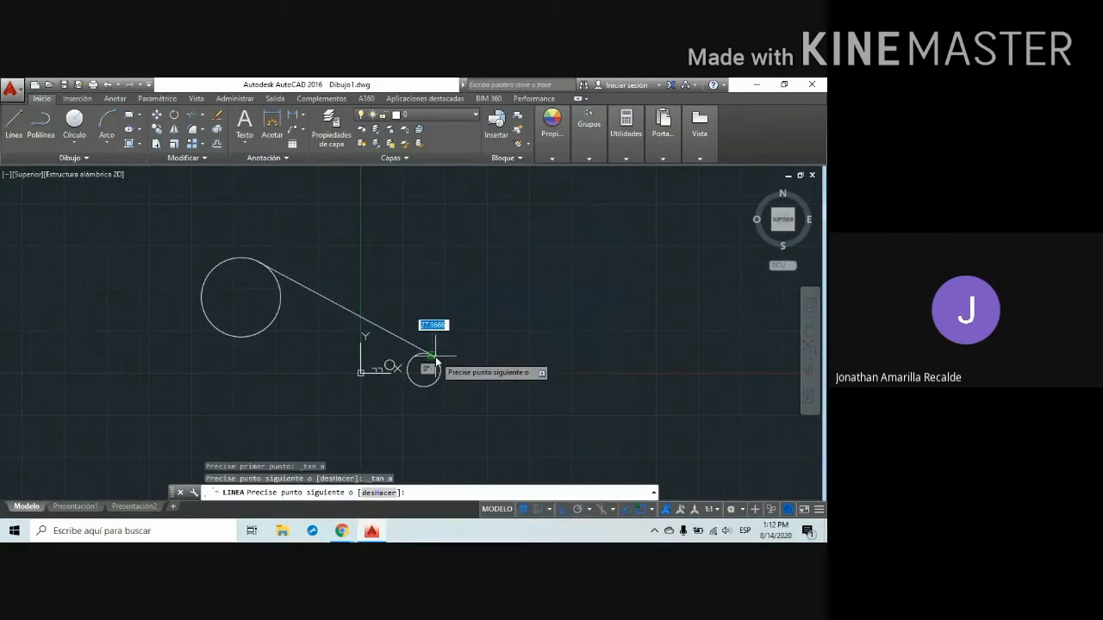
{"action": "key", "text": "Escape"}
Examine close up the point where the line touches the medium circle, comparing the line and the arc at several magnifications
{"action": "scroll", "coordinate": [435, 355], "scroll_direction": "up", "scroll_amount": 5}
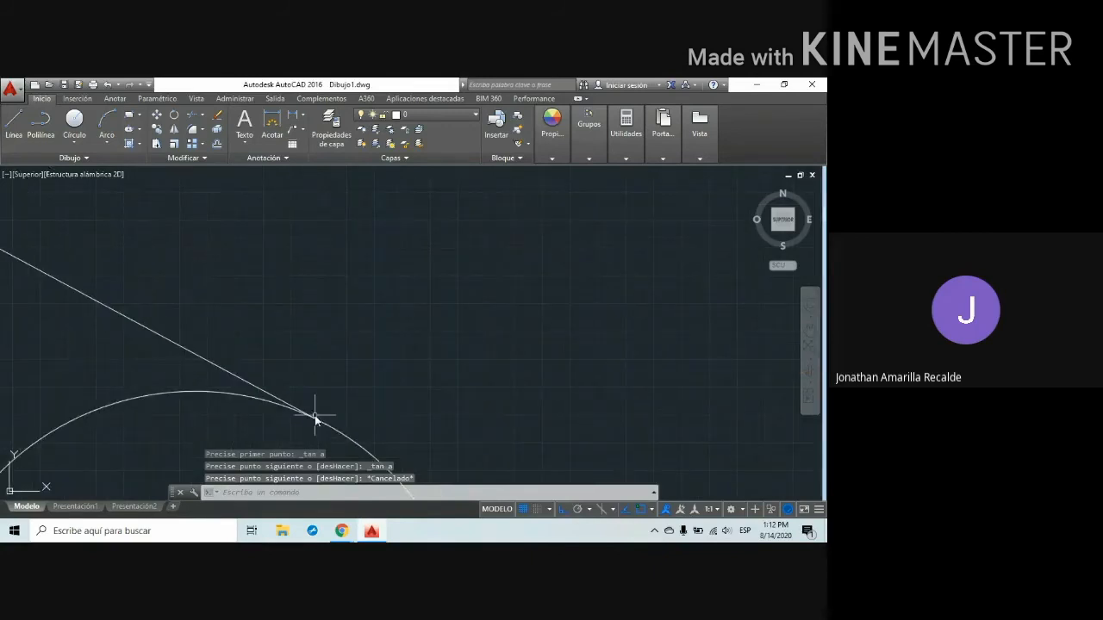
{"action": "scroll", "coordinate": [306, 431], "scroll_direction": "up", "scroll_amount": 1}
{"action": "scroll", "coordinate": [296, 446], "scroll_direction": "up", "scroll_amount": 4}
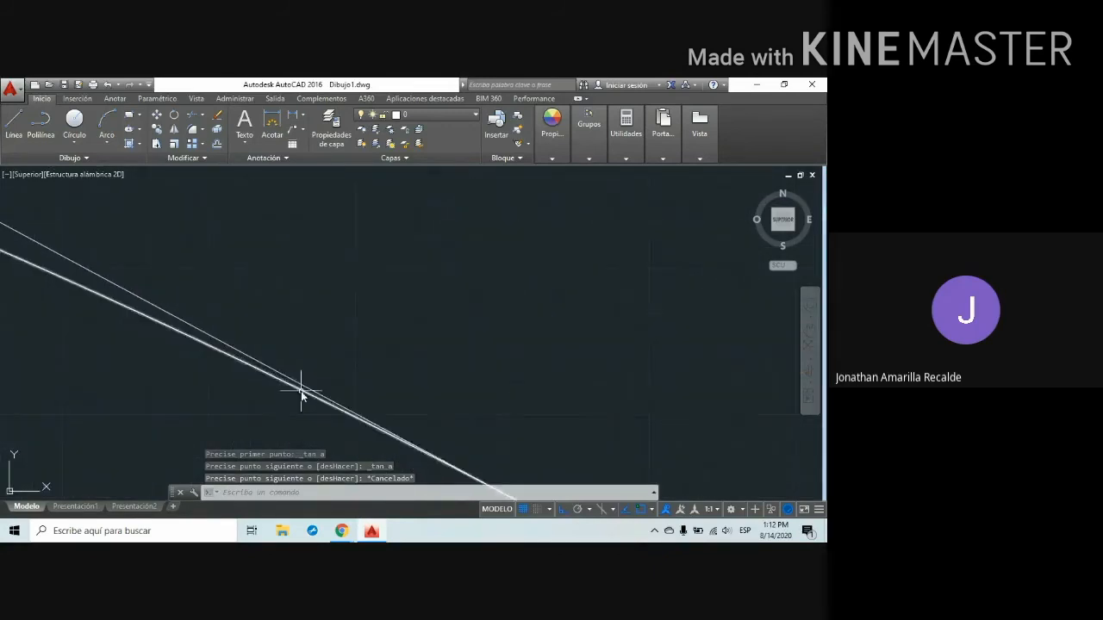
{"action": "middle_click_drag", "start_coordinate": [351, 423], "coordinate": [288, 293]}
{"action": "scroll", "coordinate": [515, 402], "scroll_direction": "up", "scroll_amount": 4}
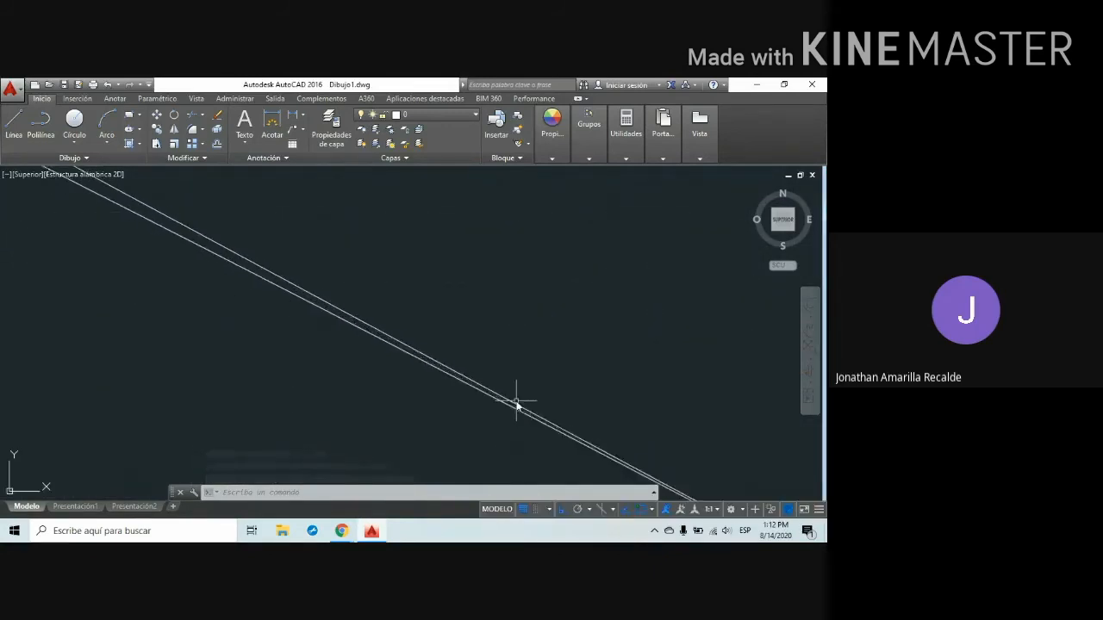
{"action": "scroll", "coordinate": [503, 411], "scroll_direction": "up", "scroll_amount": 1}
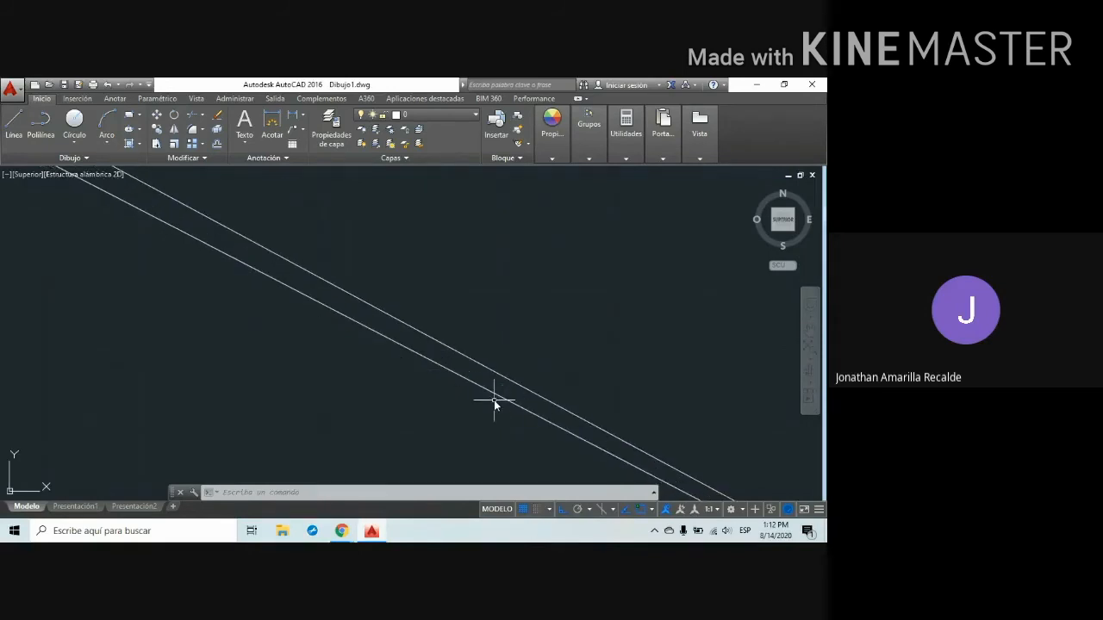
{"action": "scroll", "coordinate": [493, 401], "scroll_direction": "down", "scroll_amount": 3}
{"action": "scroll", "coordinate": [492, 400], "scroll_direction": "down", "scroll_amount": 9}
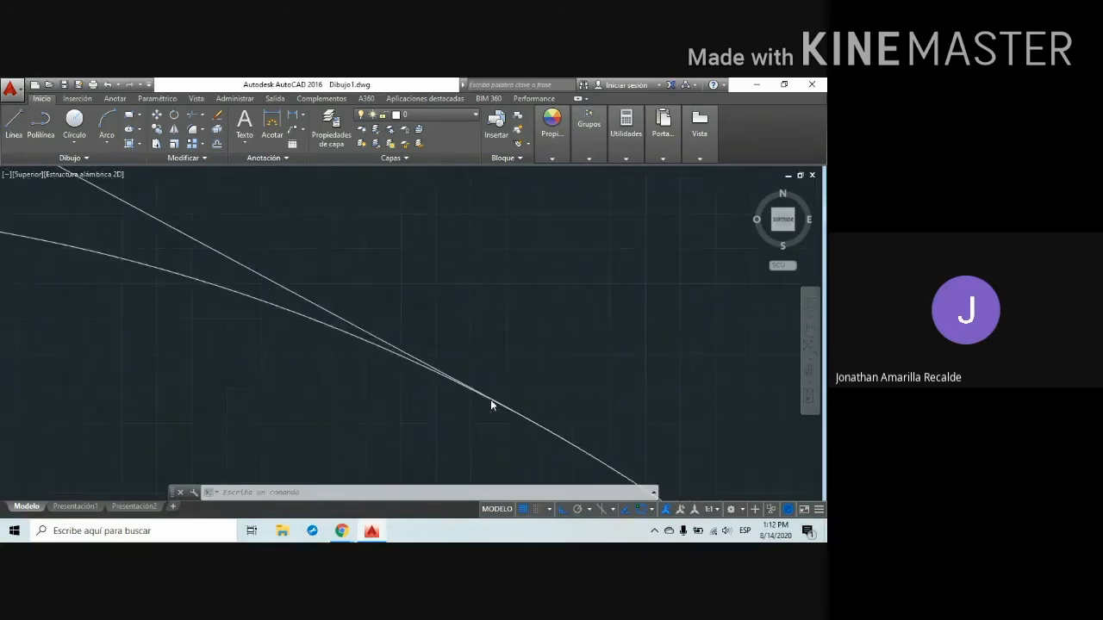
{"action": "scroll", "coordinate": [445, 405], "scroll_direction": "up", "scroll_amount": 6}
{"action": "scroll", "coordinate": [554, 308], "scroll_direction": "down", "scroll_amount": 2}
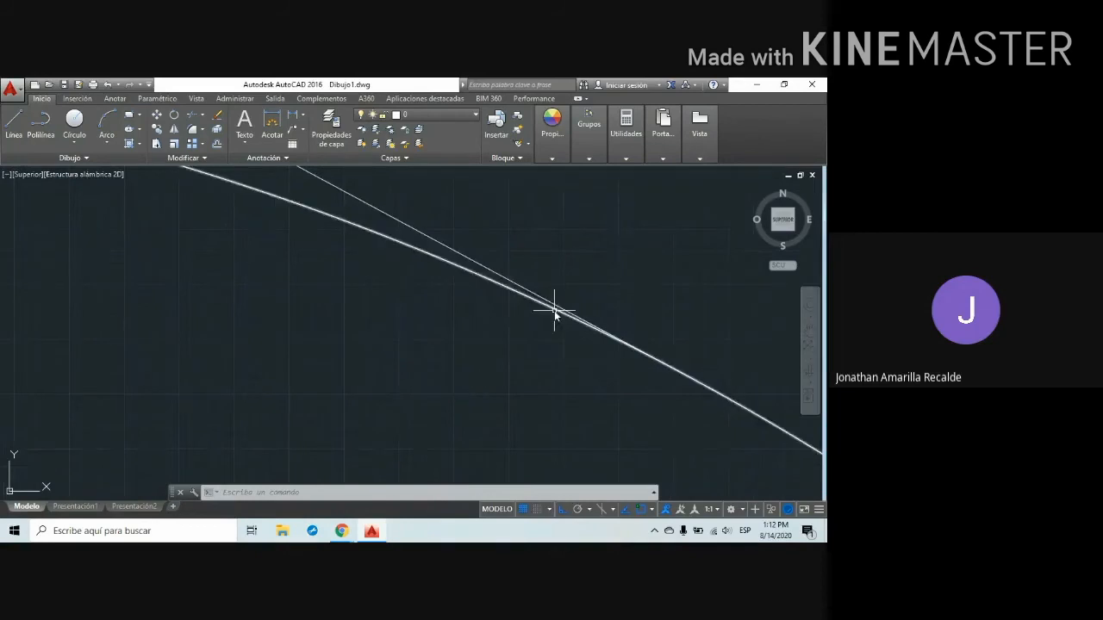
{"action": "scroll", "coordinate": [382, 345], "scroll_direction": "up", "scroll_amount": 4}
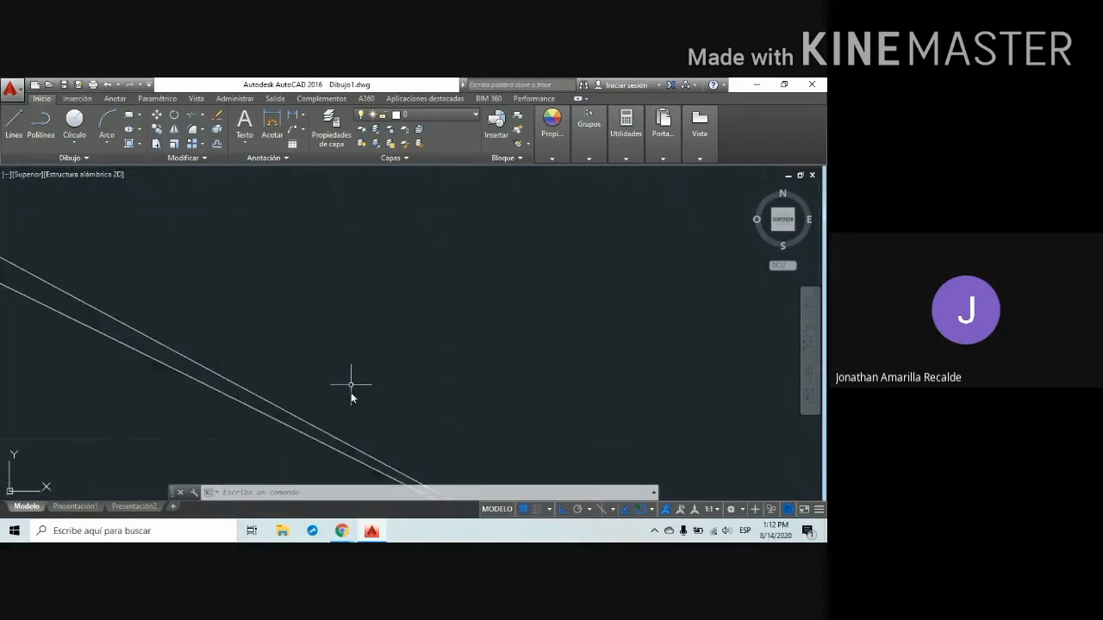
{"action": "scroll", "coordinate": [394, 295], "scroll_direction": "down", "scroll_amount": 4}
{"action": "scroll", "coordinate": [283, 253], "scroll_direction": "down", "scroll_amount": 2}
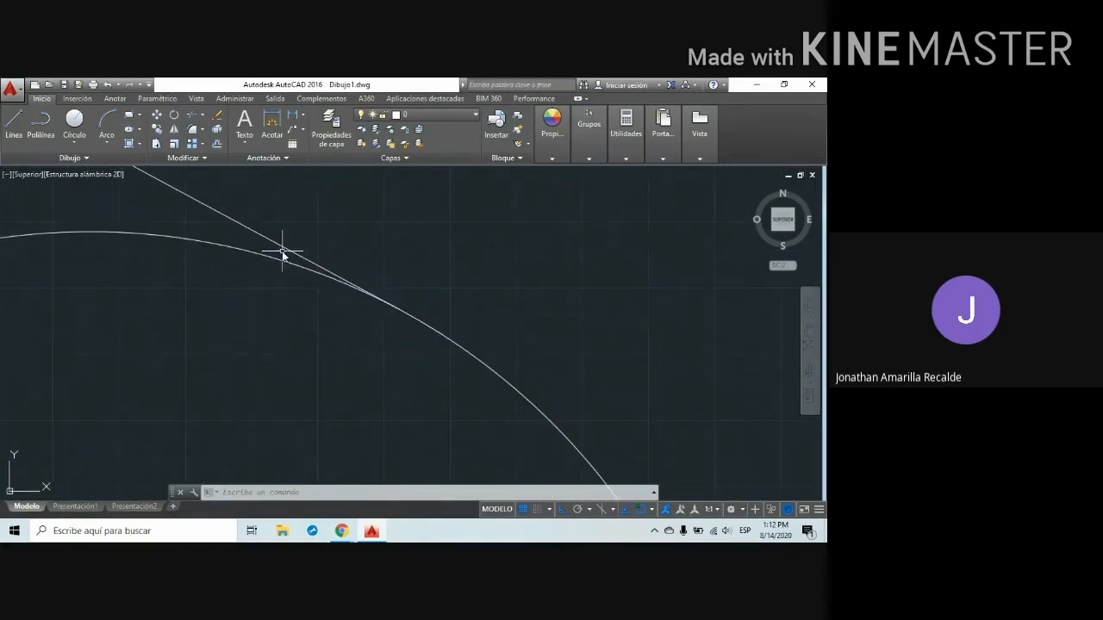
Select the tangent line, regenerate the drawing with the REGEN command, and clear the selection
{"action": "left_click", "coordinate": [282, 250]}
{"action": "scroll", "coordinate": [279, 249], "scroll_direction": "down", "scroll_amount": 2}
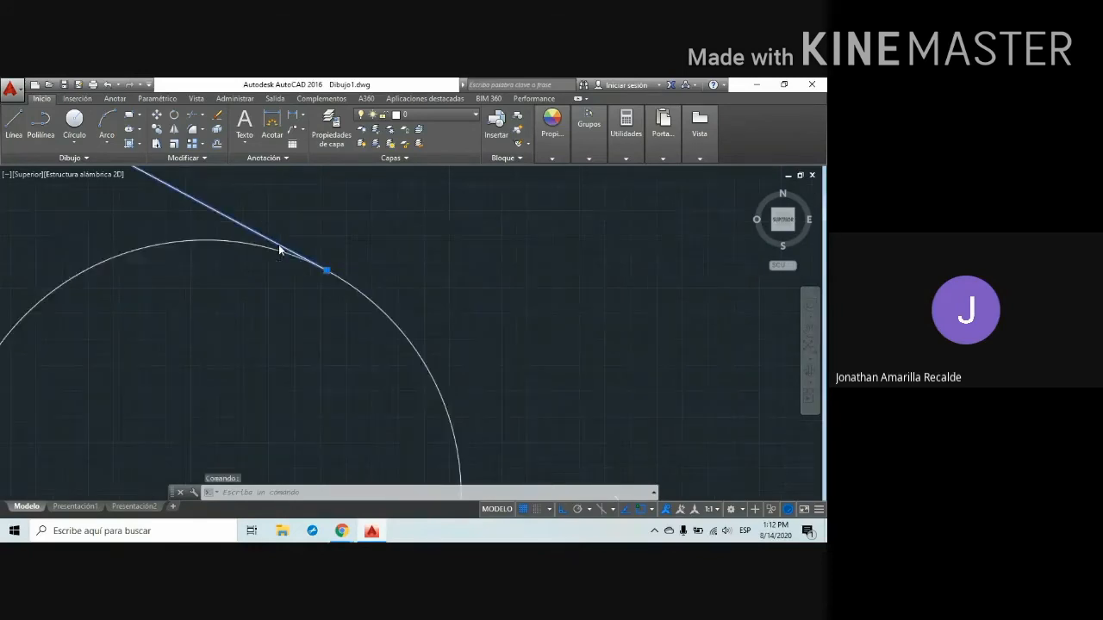
{"action": "scroll", "coordinate": [280, 248], "scroll_direction": "down", "scroll_amount": 10}
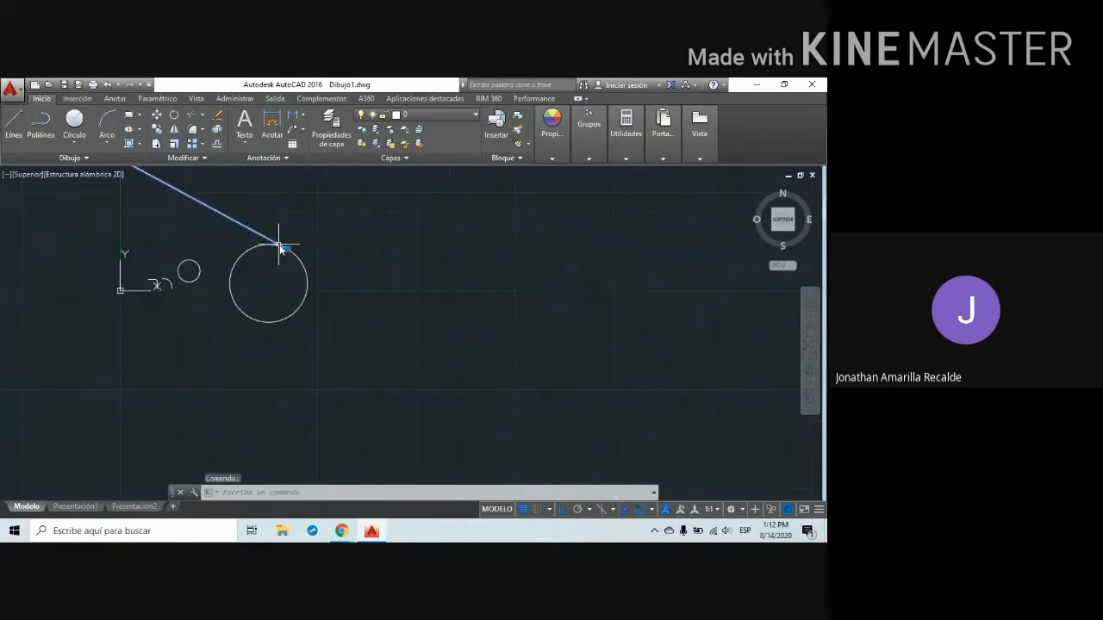
{"action": "left_click", "coordinate": [312, 489]}
{"action": "type", "text": "REGEN"}
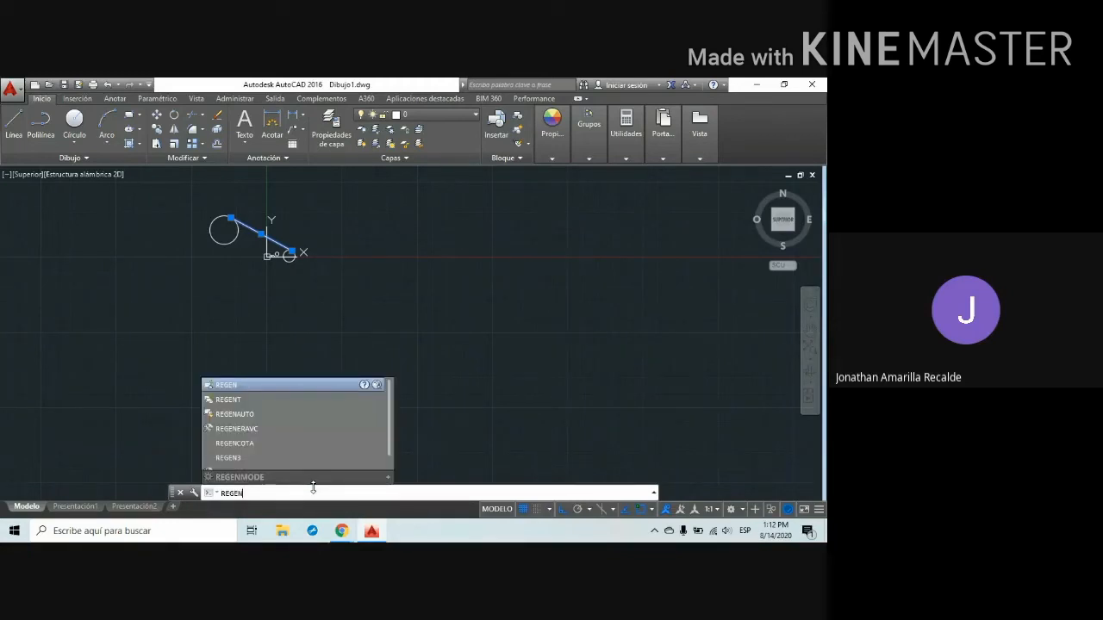
{"action": "key", "text": "Return"}
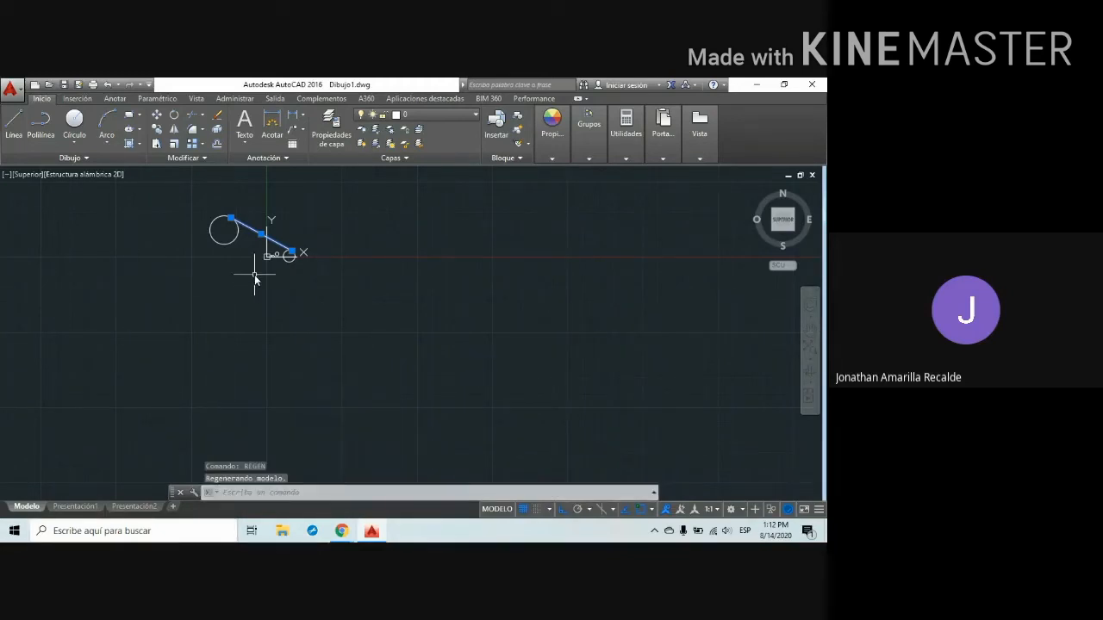
{"action": "scroll", "coordinate": [262, 241], "scroll_direction": "up", "scroll_amount": 5}
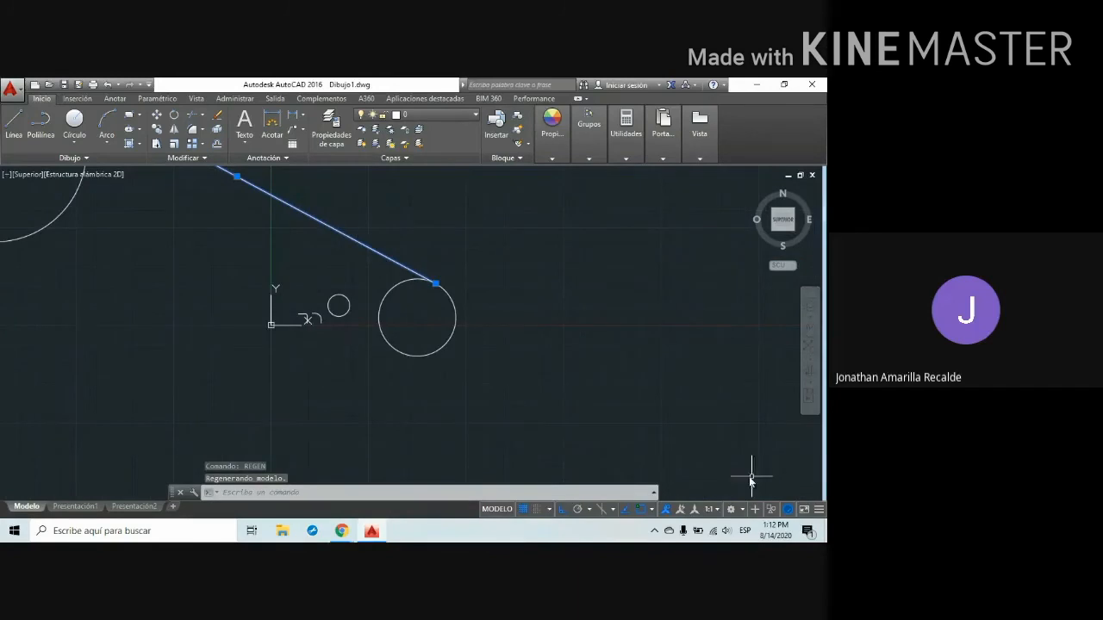
{"action": "key", "text": "Escape"}
Inspect the tangency point on the medium circle again, and review the whole tangent line between the two circles
{"action": "scroll", "coordinate": [439, 284], "scroll_direction": "up", "scroll_amount": 8}
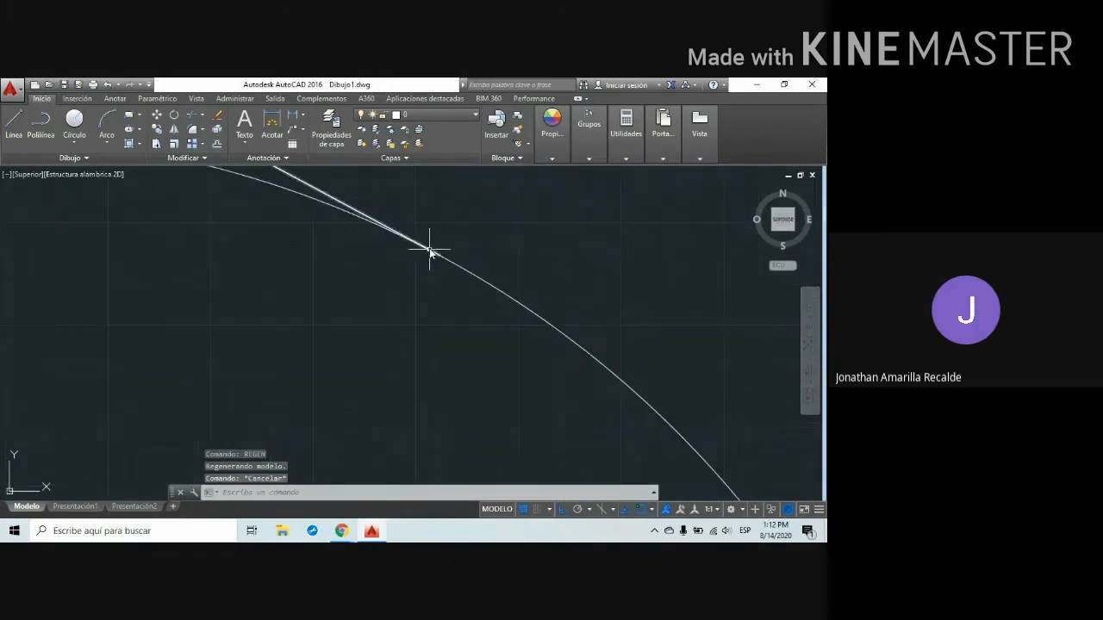
{"action": "scroll", "coordinate": [427, 261], "scroll_direction": "up", "scroll_amount": 4}
{"action": "scroll", "coordinate": [421, 259], "scroll_direction": "down", "scroll_amount": 1}
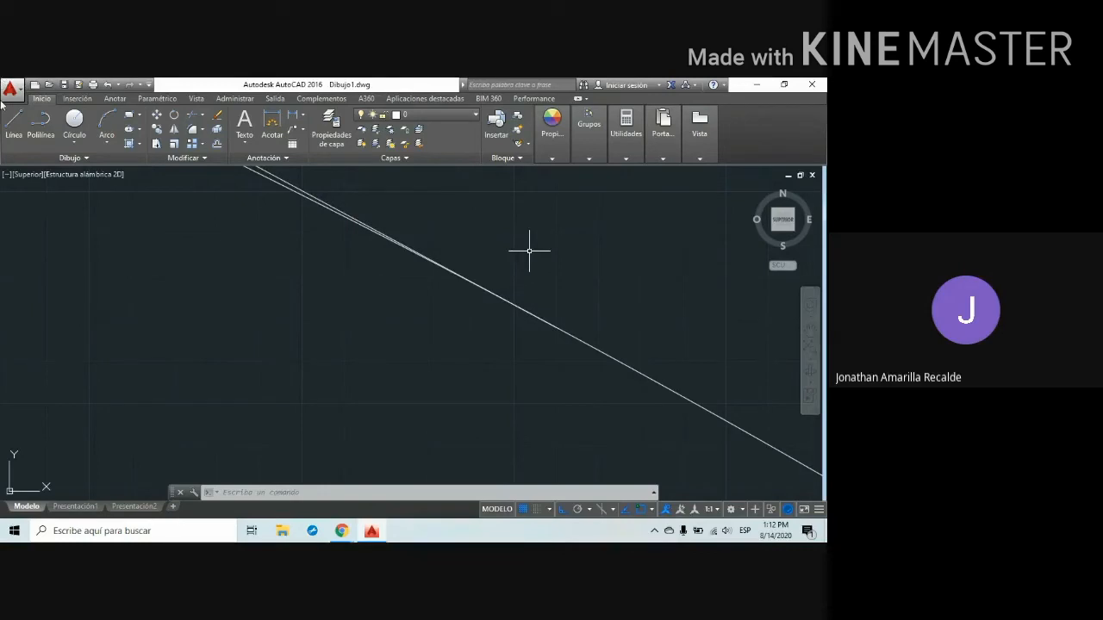
{"action": "scroll", "coordinate": [249, 239], "scroll_direction": "down", "scroll_amount": 5}
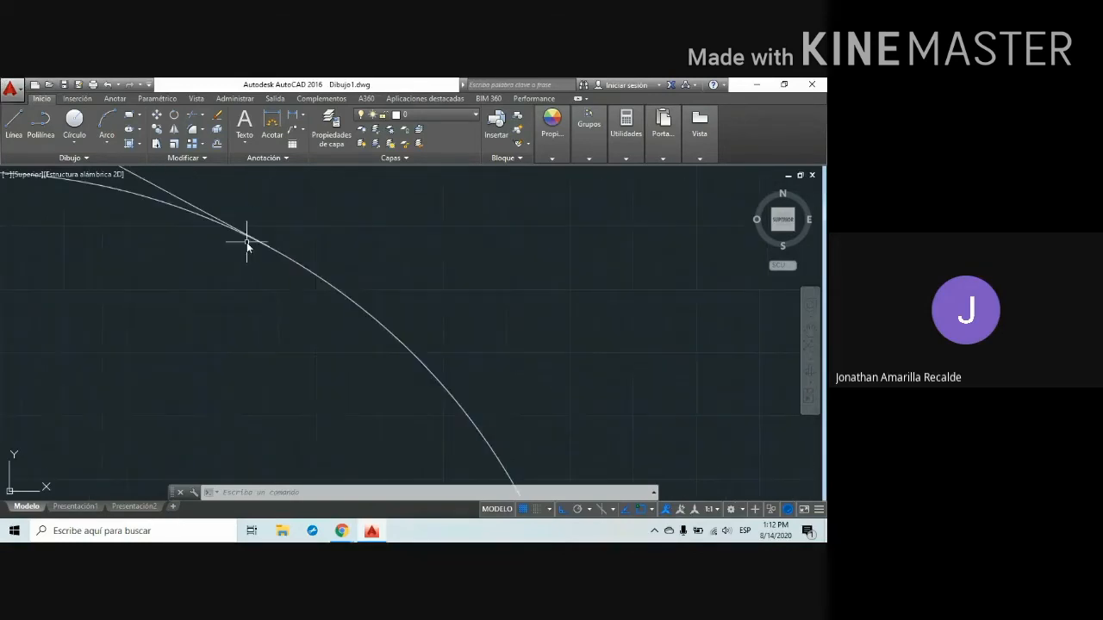
{"action": "scroll", "coordinate": [241, 241], "scroll_direction": "down", "scroll_amount": 3}
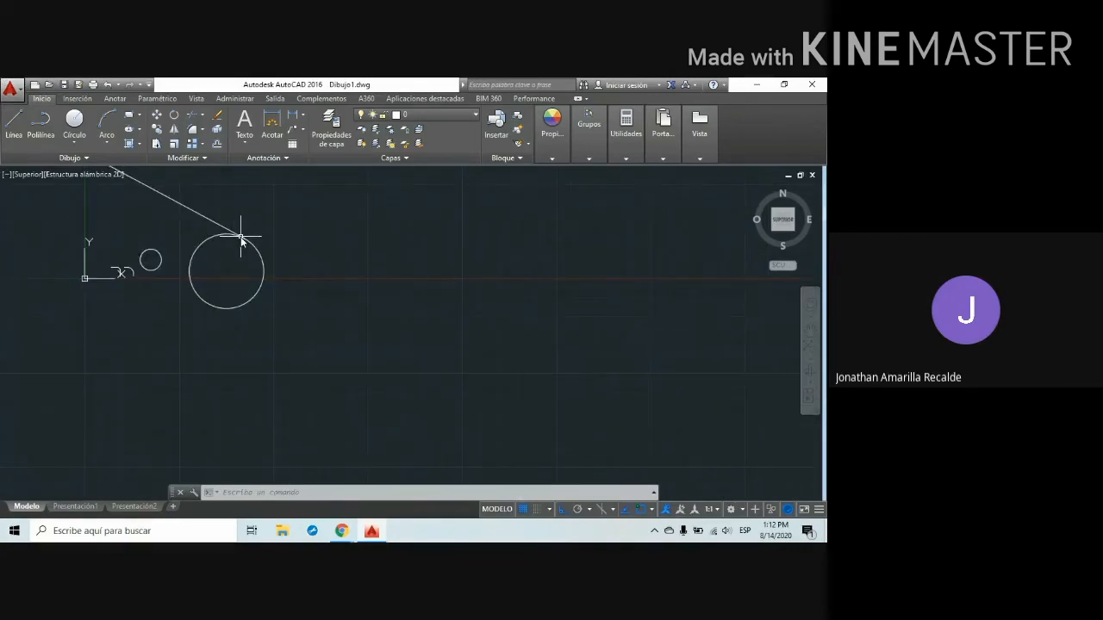
{"action": "scroll", "coordinate": [207, 226], "scroll_direction": "down", "scroll_amount": 4}
{"action": "mouse_move", "coordinate": [191, 232]}
{"action": "middle_mouse_down"}
{"action": "mouse_move", "coordinate": [259, 307]}
{"action": "mouse_move", "coordinate": [368, 327]}
{"action": "middle_mouse_up"}
{"action": "scroll", "coordinate": [369, 319], "scroll_direction": "up", "scroll_amount": 3}
{"action": "scroll", "coordinate": [344, 338], "scroll_direction": "up", "scroll_amount": 5}
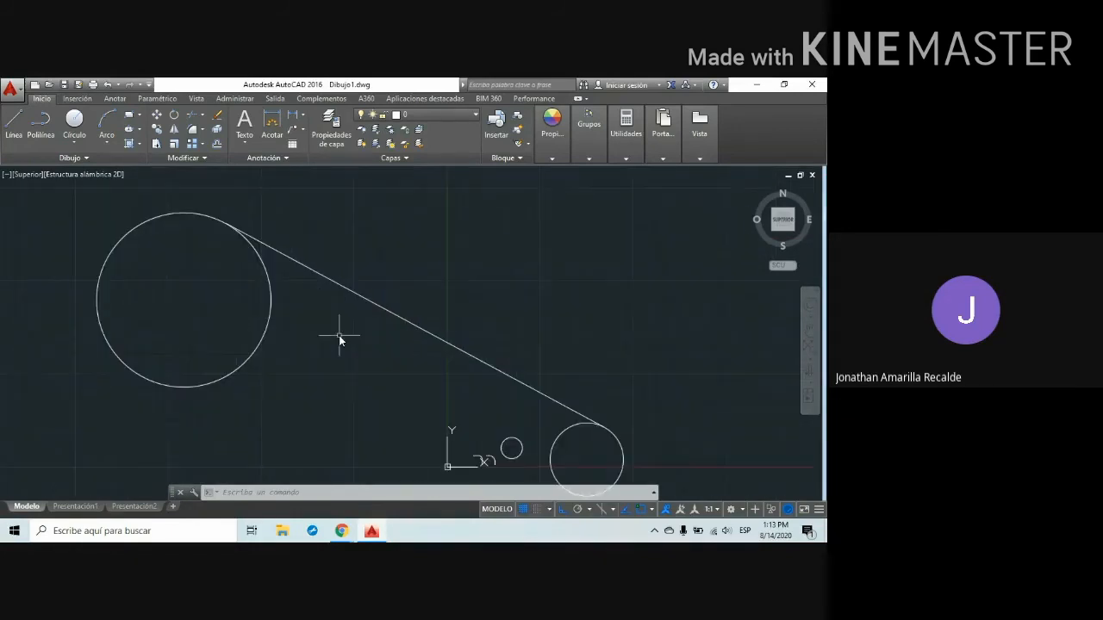
{"action": "scroll", "coordinate": [339, 336], "scroll_direction": "down", "scroll_amount": 3}
{"action": "scroll", "coordinate": [338, 332], "scroll_direction": "up", "scroll_amount": 3}
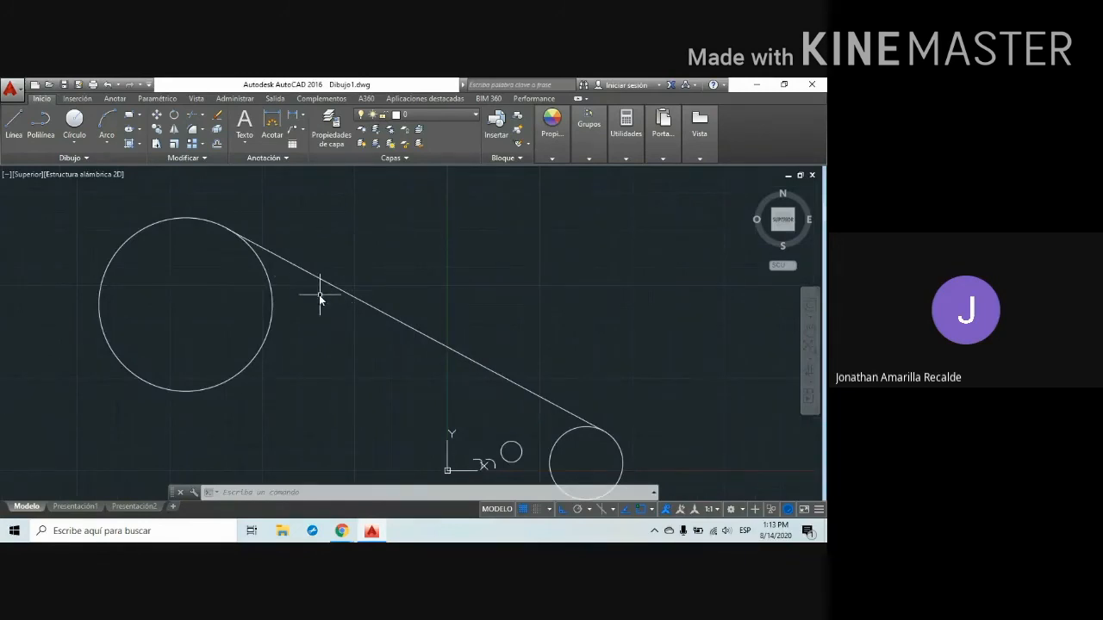
{"action": "scroll", "coordinate": [318, 299], "scroll_direction": "down", "scroll_amount": 2}
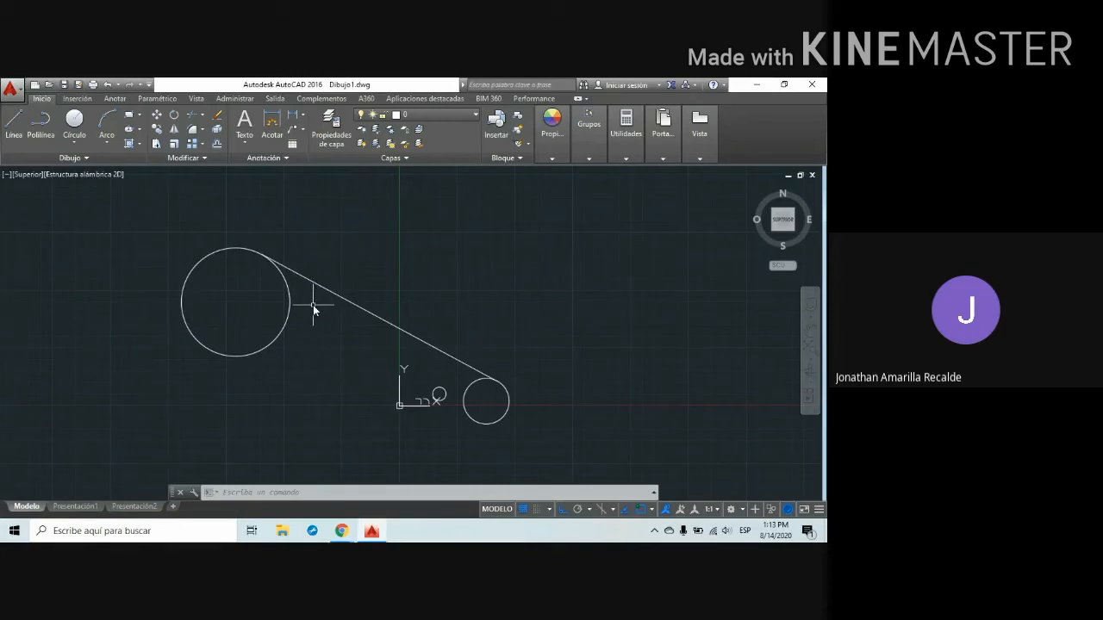
{"action": "scroll", "coordinate": [288, 290], "scroll_direction": "down", "scroll_amount": 2}
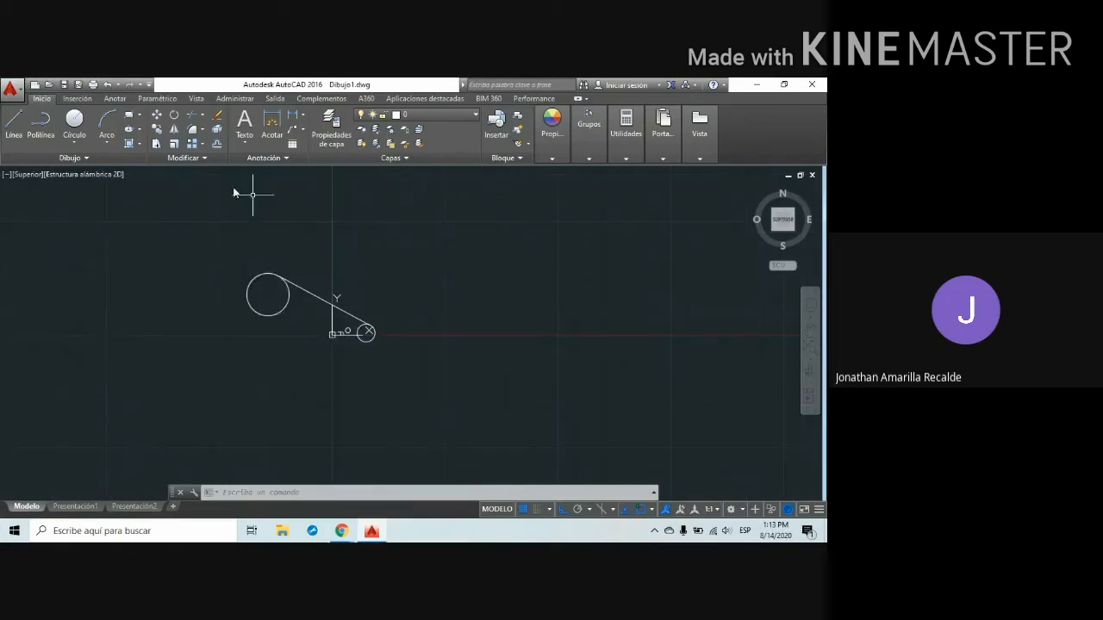
Draw a circle with a radius of about 400 units, well to the right of the origin and the existing circles
{"action": "left_click", "coordinate": [74, 120]}
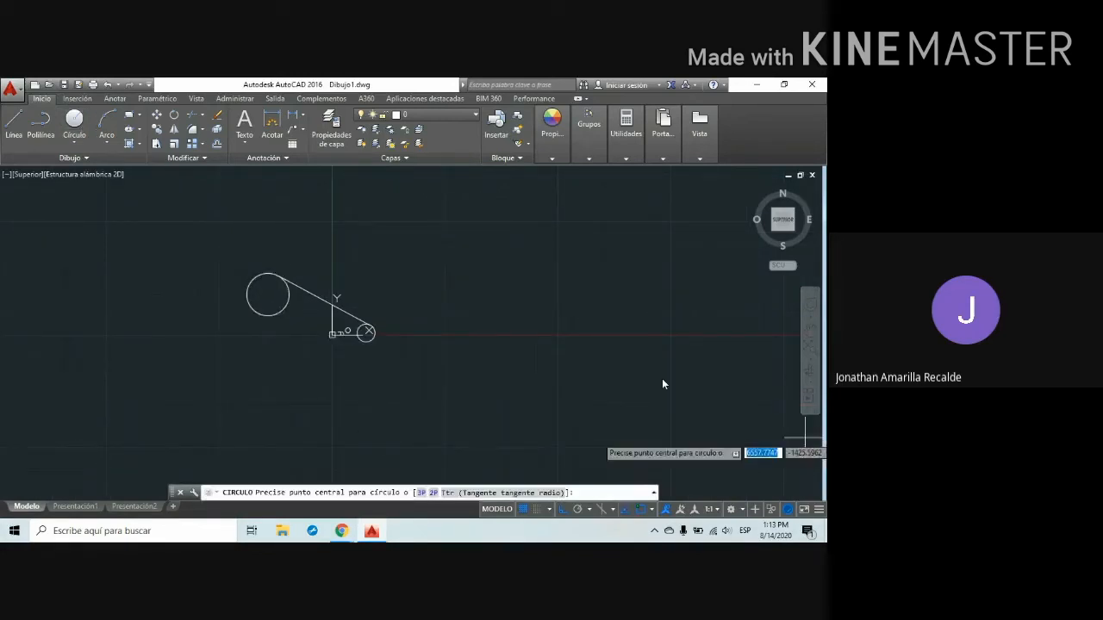
{"action": "left_click", "coordinate": [466, 322]}
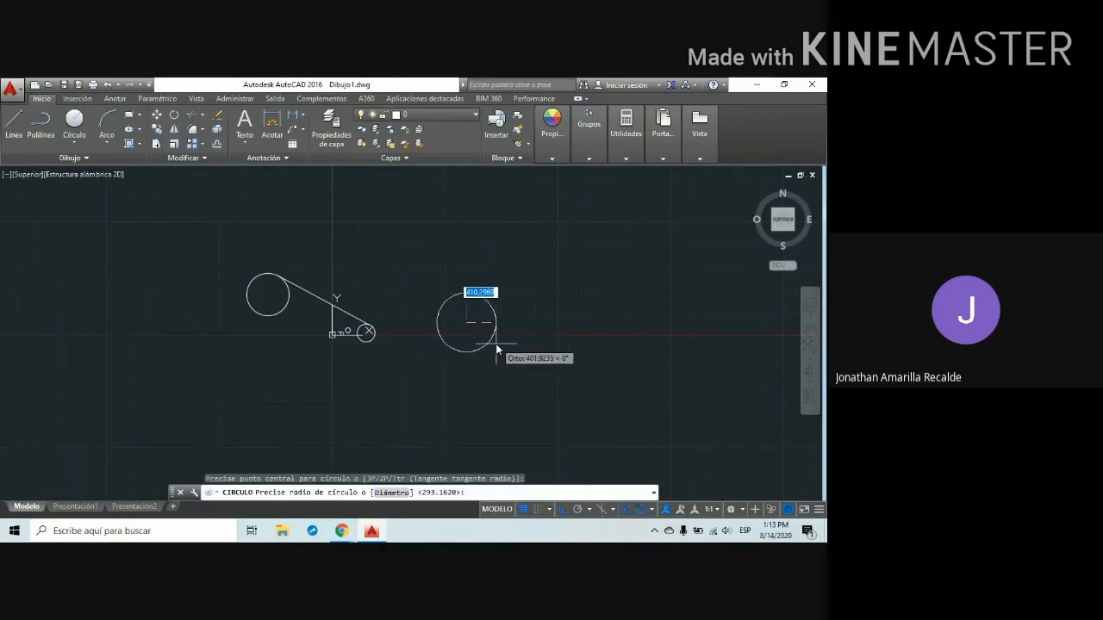
{"action": "left_click", "coordinate": [498, 350]}
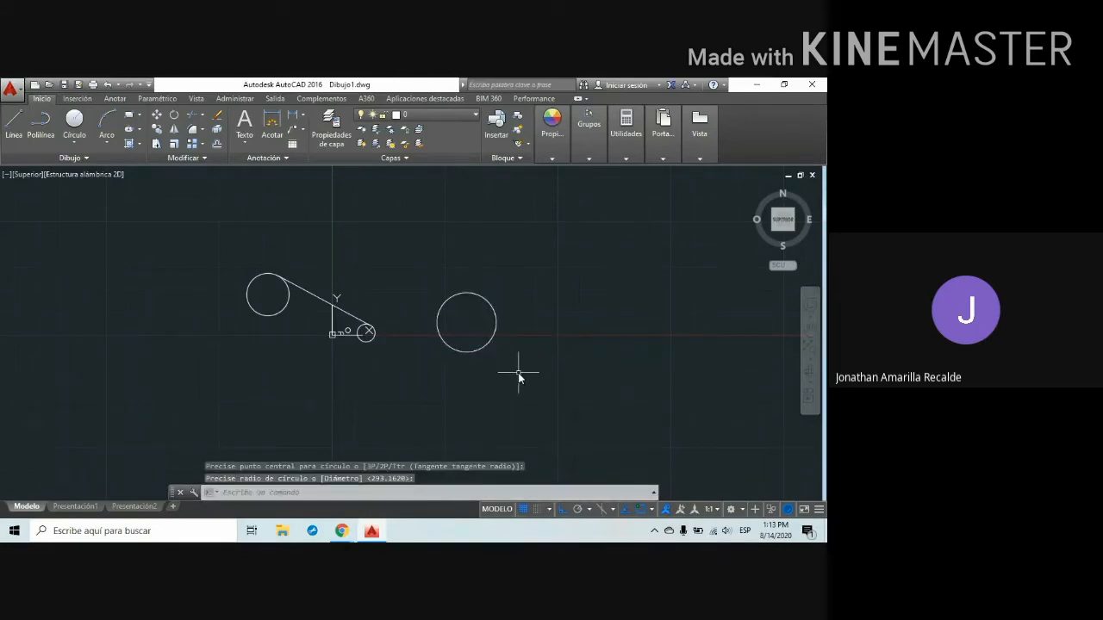
{"action": "scroll", "coordinate": [521, 362], "scroll_direction": "down", "scroll_amount": 1}
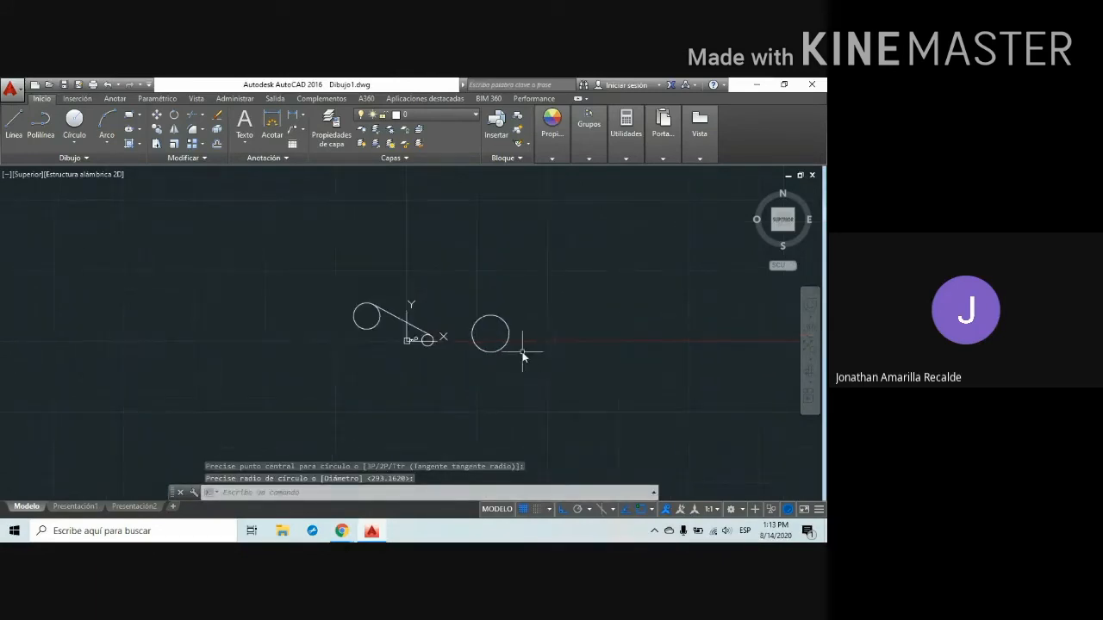
{"action": "scroll", "coordinate": [522, 357], "scroll_direction": "up", "scroll_amount": 5}
{"action": "scroll", "coordinate": [439, 325], "scroll_direction": "up", "scroll_amount": 4}
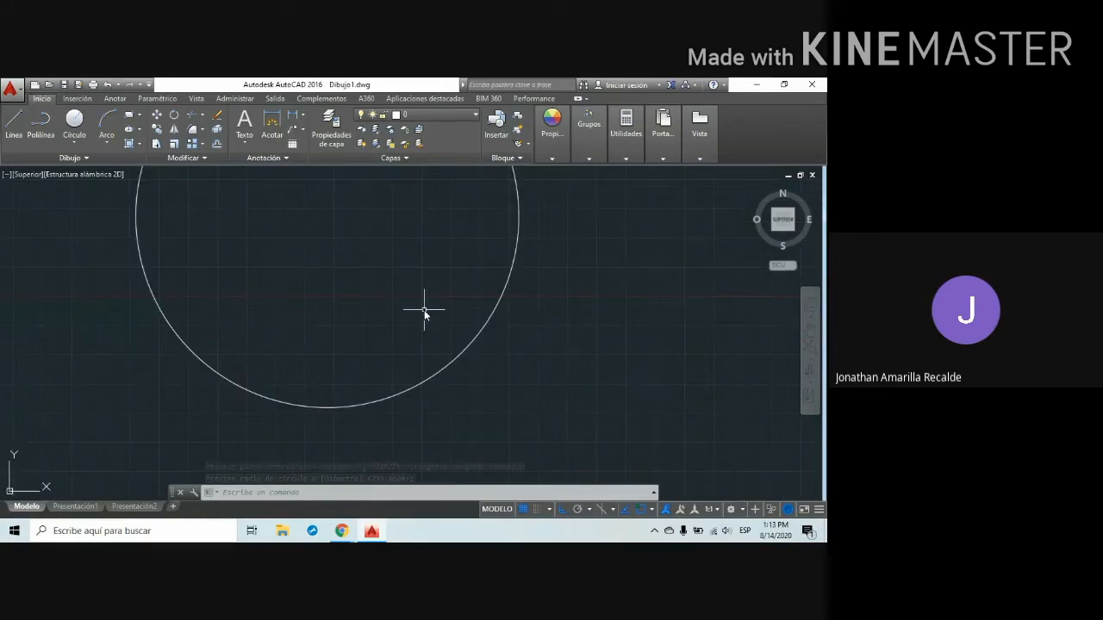
{"action": "scroll", "coordinate": [423, 310], "scroll_direction": "down", "scroll_amount": 5}
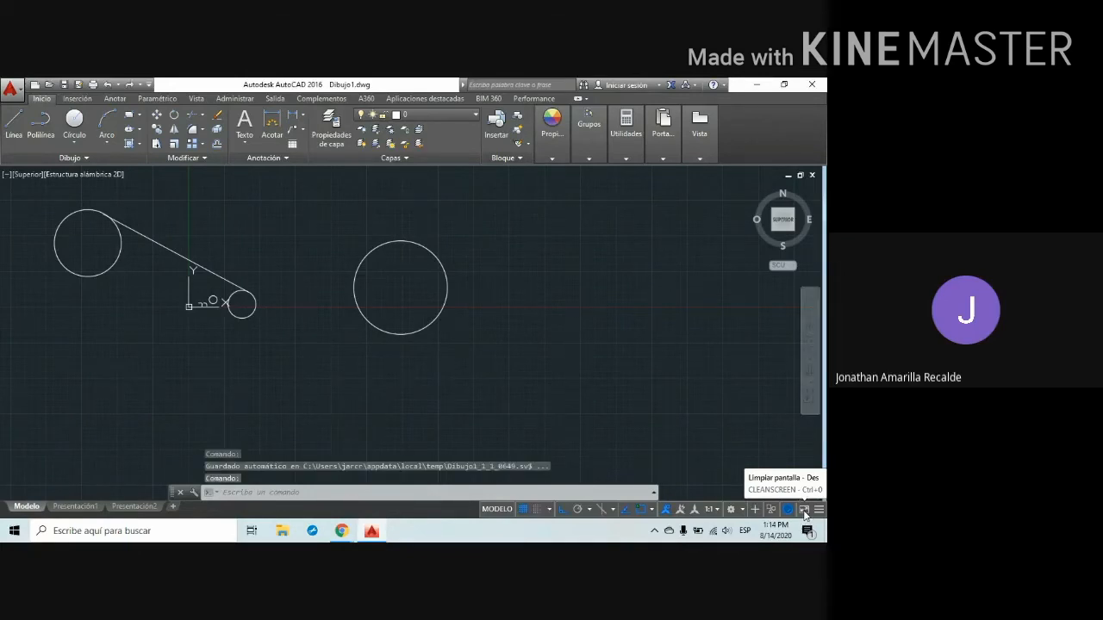
Turn on Limpiar pantalla (CLEANSCREEN) to maximise the drawing area, and enlarge and centre the circles in it
{"action": "left_click", "coordinate": [804, 514]}
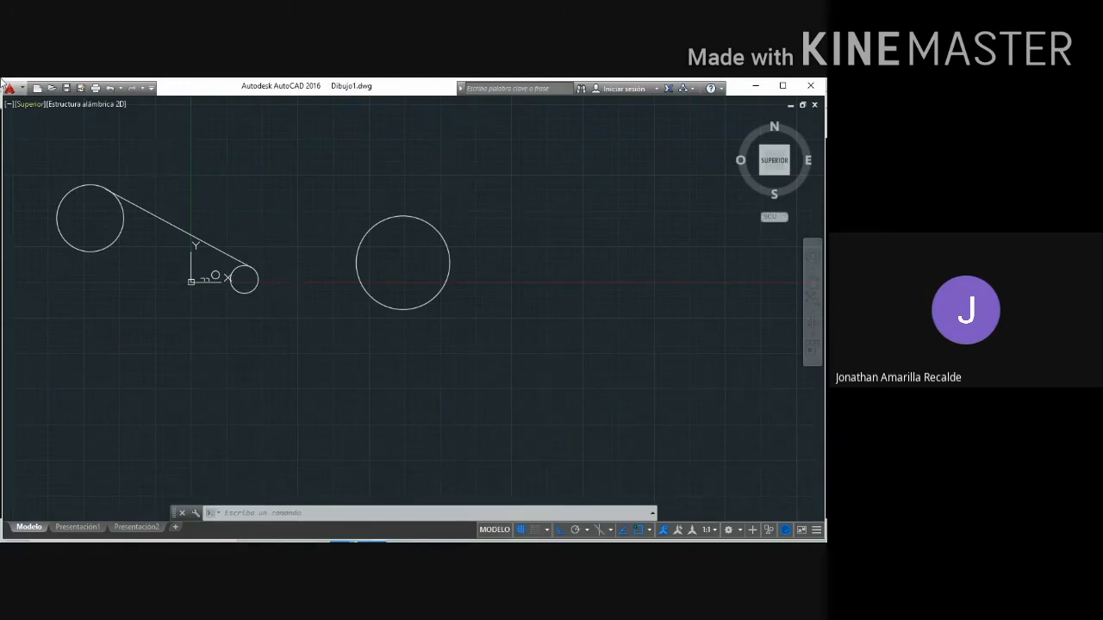
{"action": "scroll", "coordinate": [113, 143], "scroll_direction": "up", "scroll_amount": 2}
{"action": "middle_click_drag", "start_coordinate": [164, 189], "coordinate": [216, 184]}
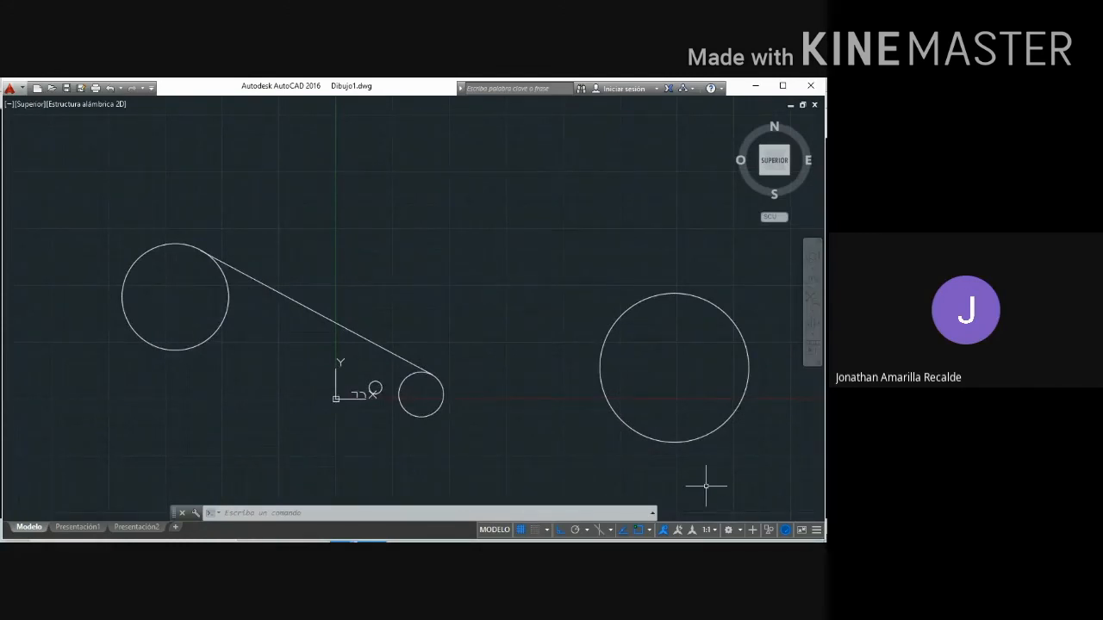
Turn off Limpiar pantalla (CLEANSCREEN) to restore the full interface around the circles
{"action": "left_click", "coordinate": [802, 530]}
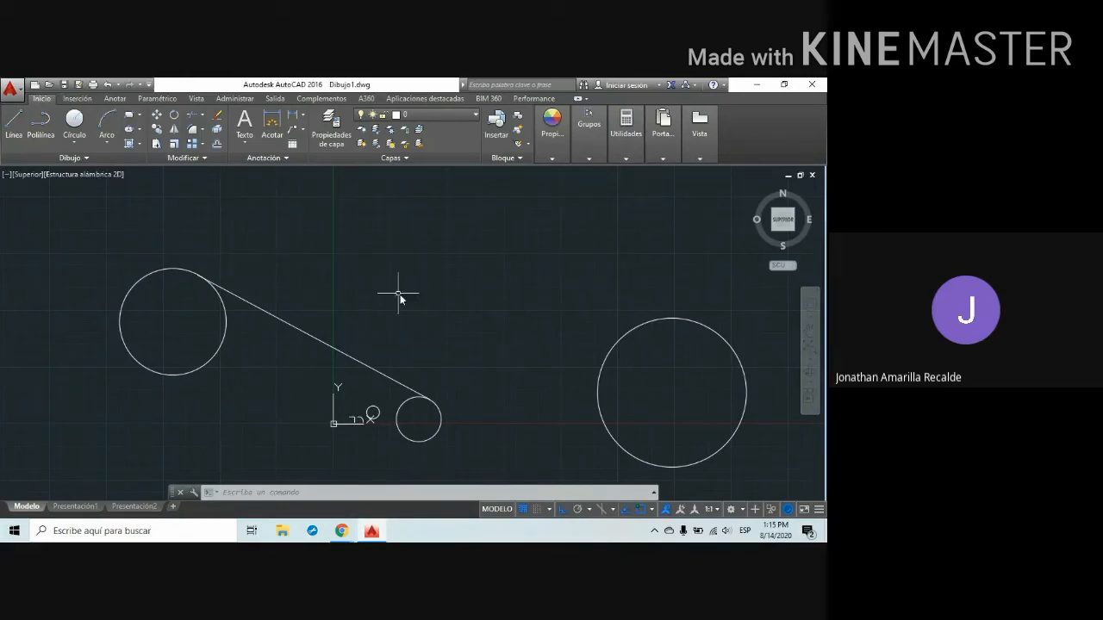
{"action": "scroll", "coordinate": [594, 377], "scroll_direction": "down", "scroll_amount": 5}
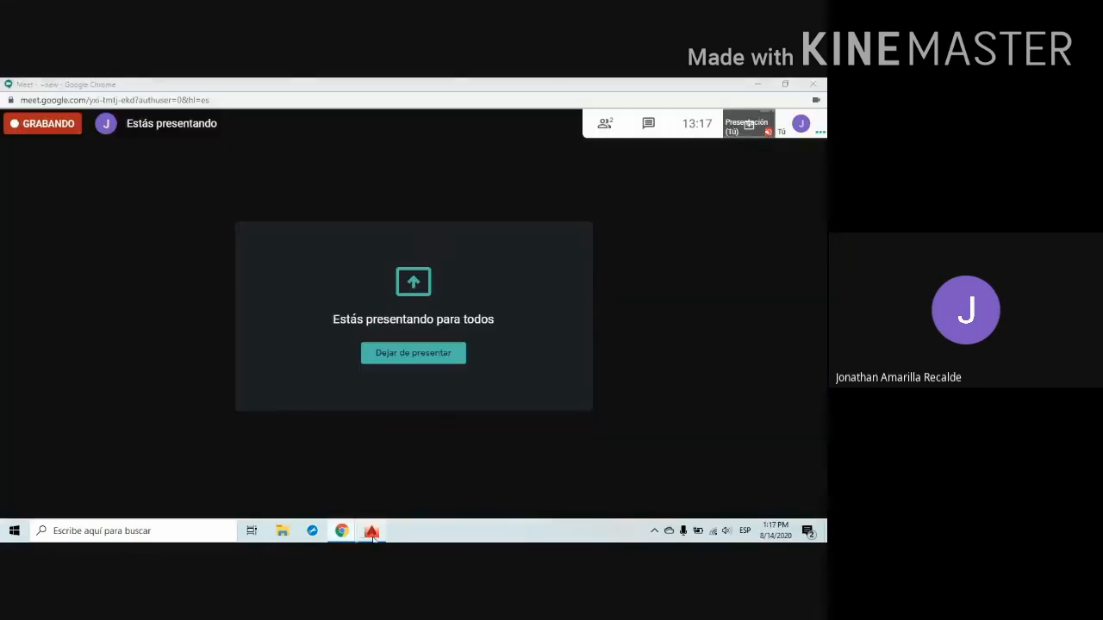
Switch from Google Meet back to the Dibujo1.dwg drawing in AutoCAD
{"action": "left_click", "coordinate": [371, 531]}
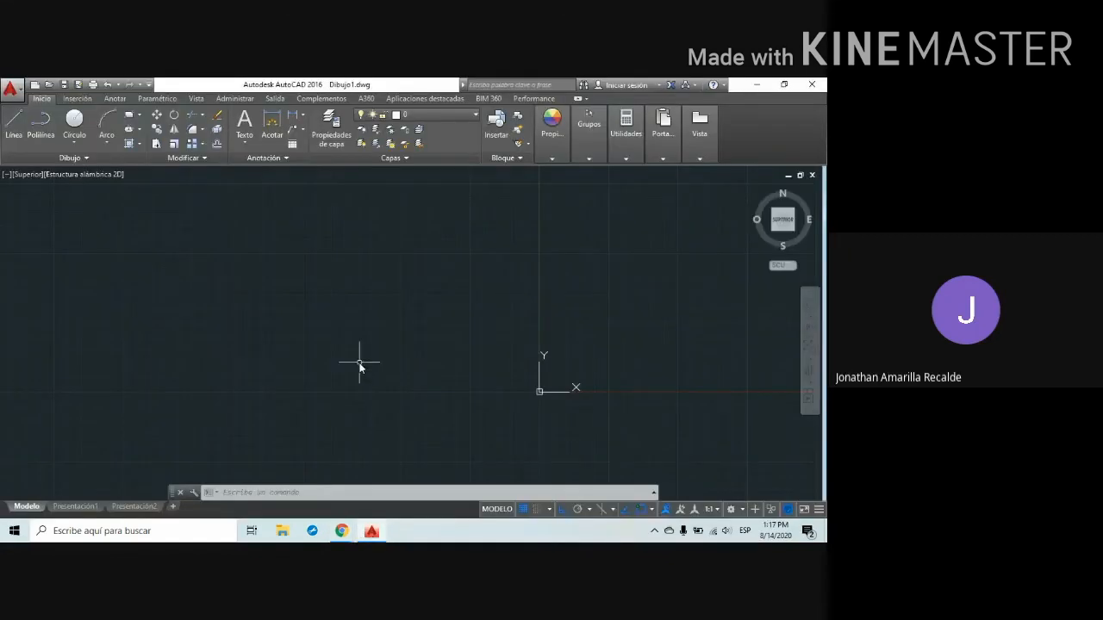
{"action": "scroll", "coordinate": [359, 364], "scroll_direction": "down", "scroll_amount": 5}
{"action": "middle_click_drag", "start_coordinate": [396, 327], "coordinate": [229, 325]}
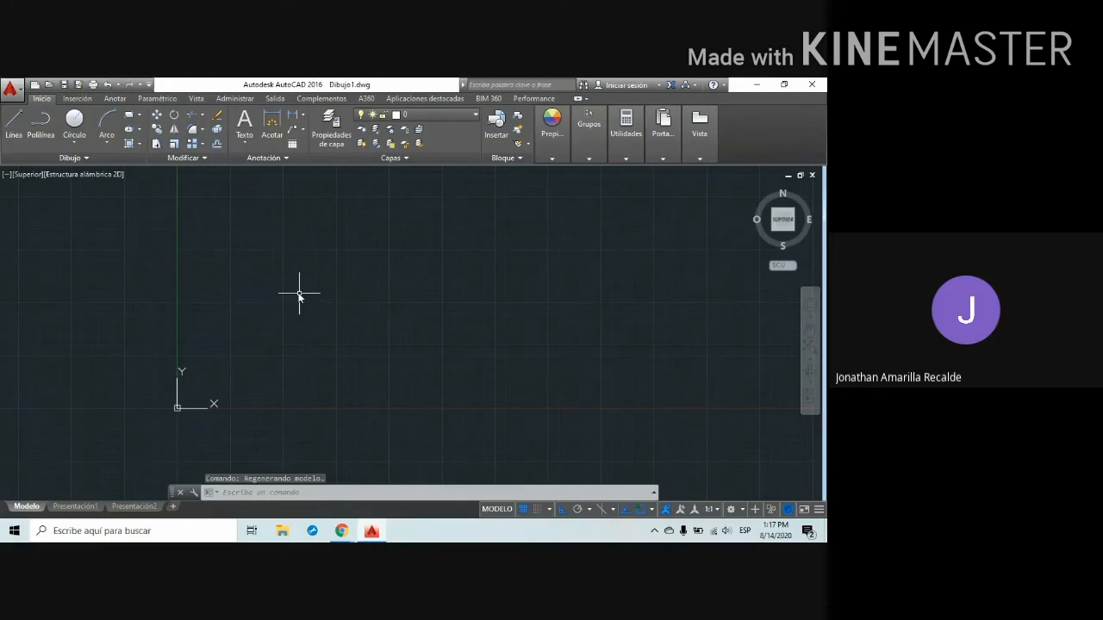
{"action": "scroll", "coordinate": [293, 289], "scroll_direction": "up", "scroll_amount": 2}
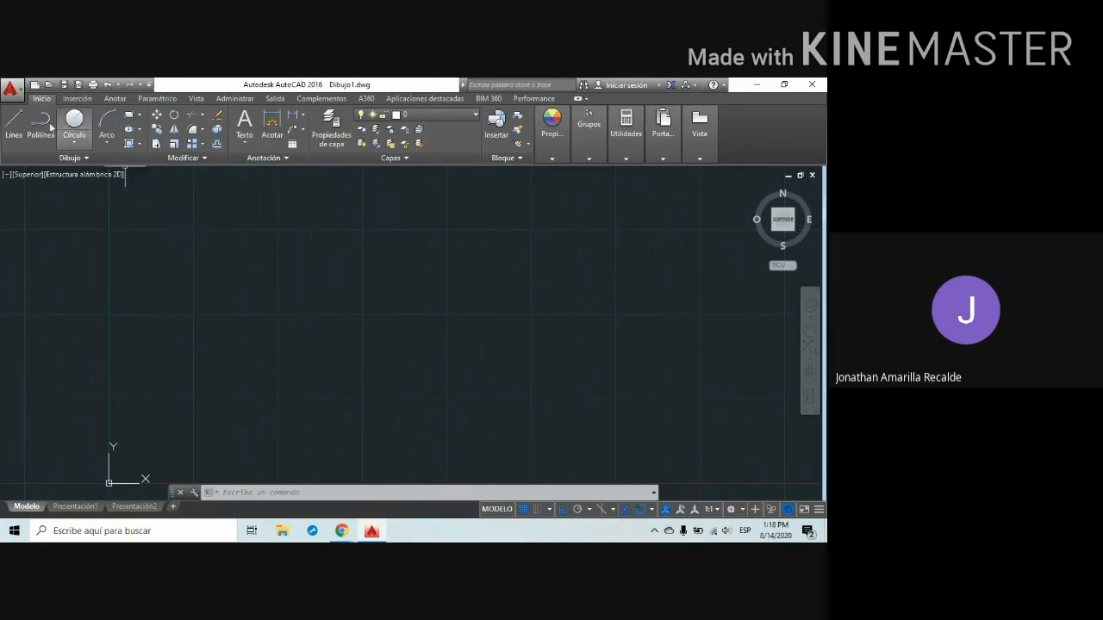
Draw a stepped chain of six connected horizontal and vertical segments with the Line command, above and to the right of the origin
{"action": "left_click", "coordinate": [14, 123]}
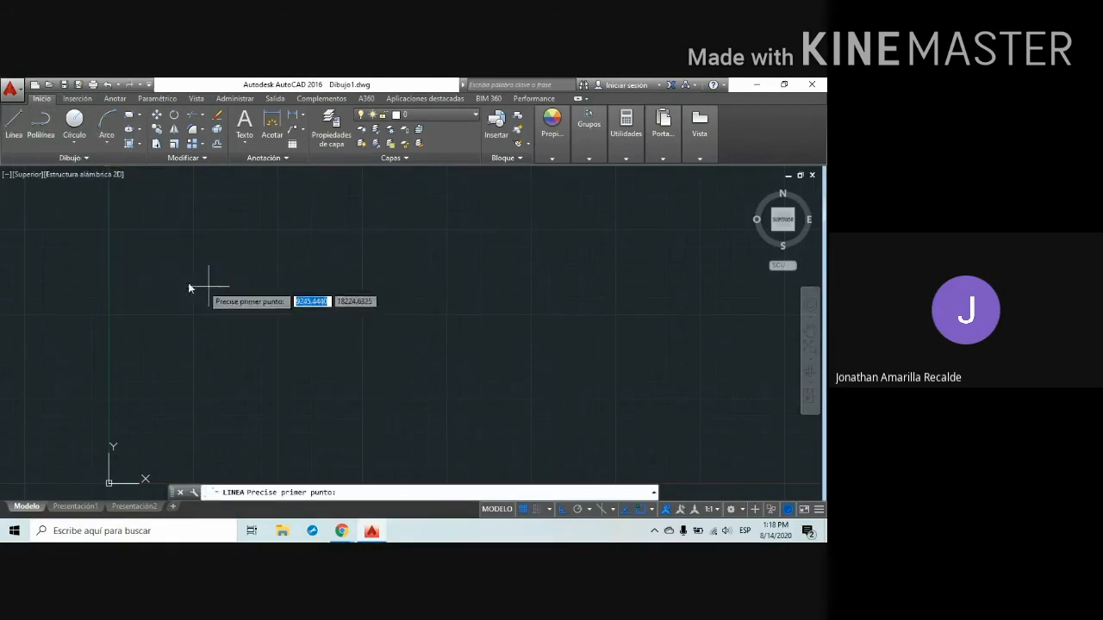
{"action": "left_click", "coordinate": [217, 262]}
{"action": "left_click", "coordinate": [305, 243]}
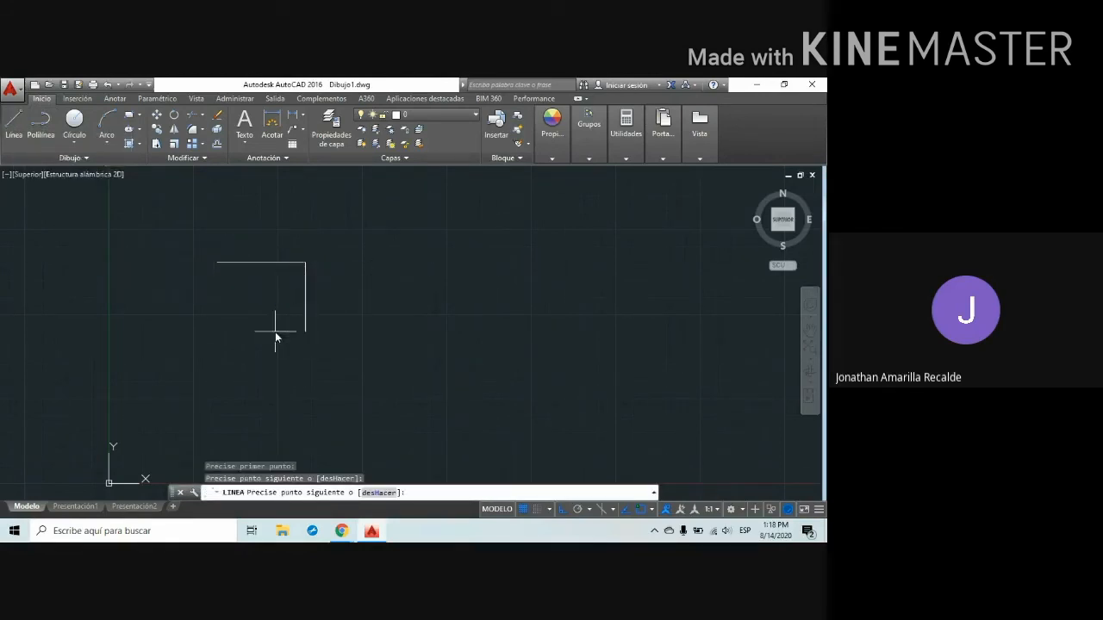
{"action": "left_click", "coordinate": [305, 330]}
{"action": "left_click", "coordinate": [373, 331]}
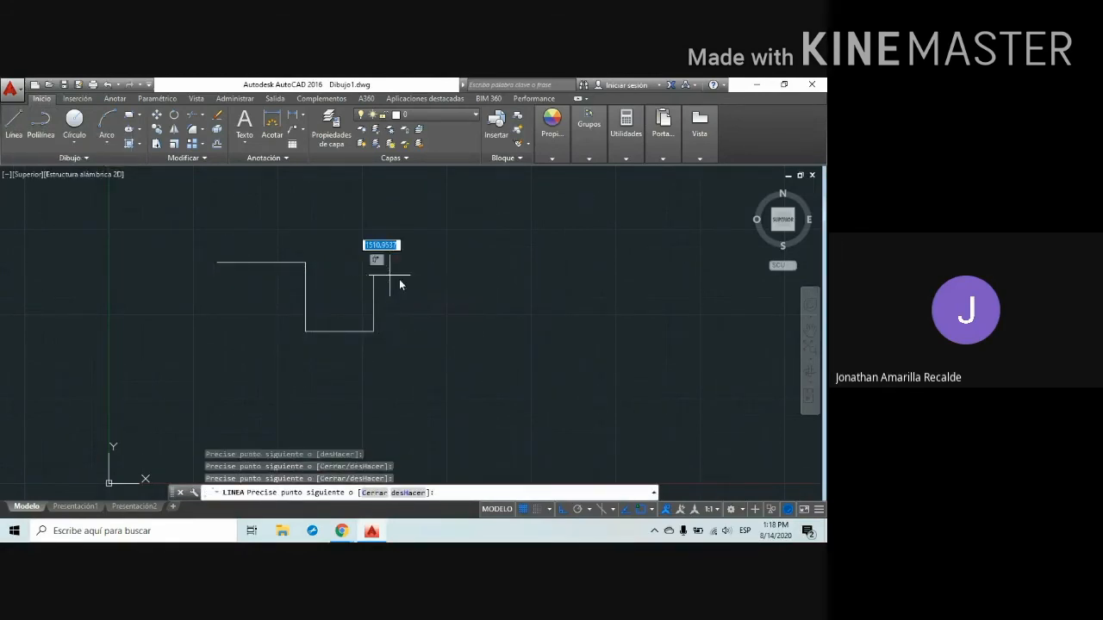
{"action": "left_click", "coordinate": [390, 275]}
{"action": "left_click", "coordinate": [449, 276]}
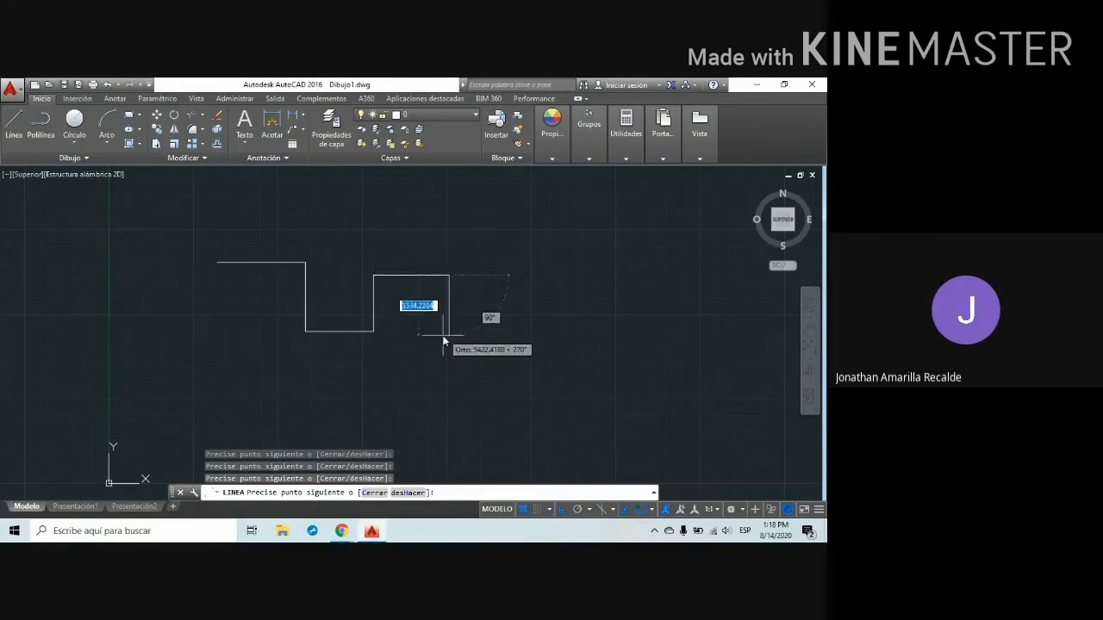
{"action": "left_click", "coordinate": [489, 344]}
{"action": "key", "text": "Escape"}
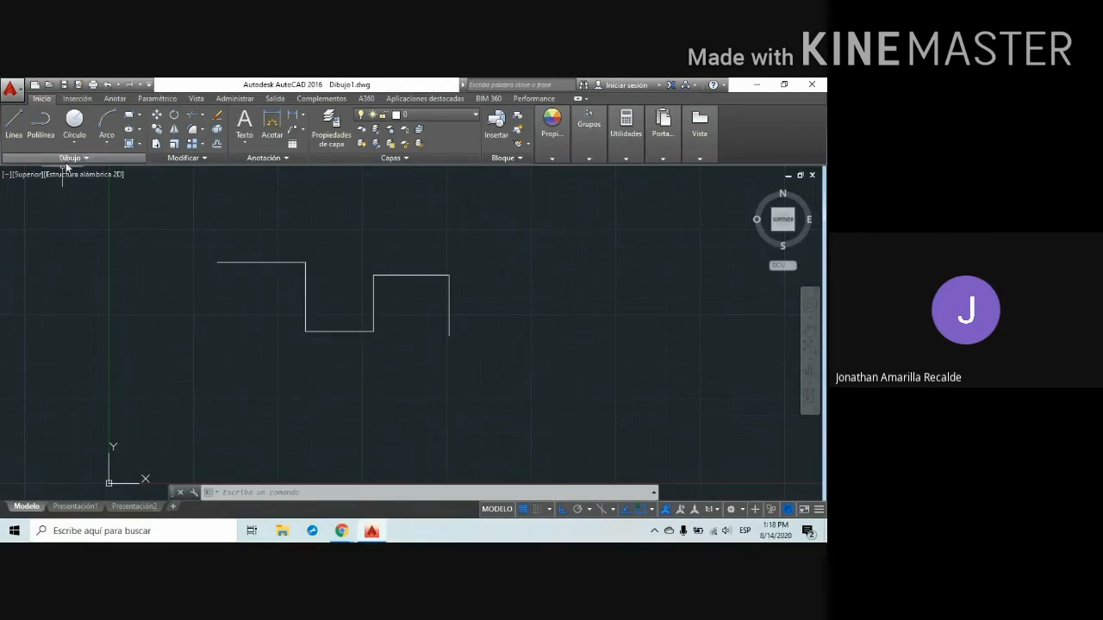
Draw a similar stepped polyline of six orthogonal segments to the right of the line chain, its first segment about 8400 units long
{"action": "left_click", "coordinate": [44, 138]}
{"action": "scroll", "coordinate": [495, 345], "scroll_direction": "down", "scroll_amount": 2}
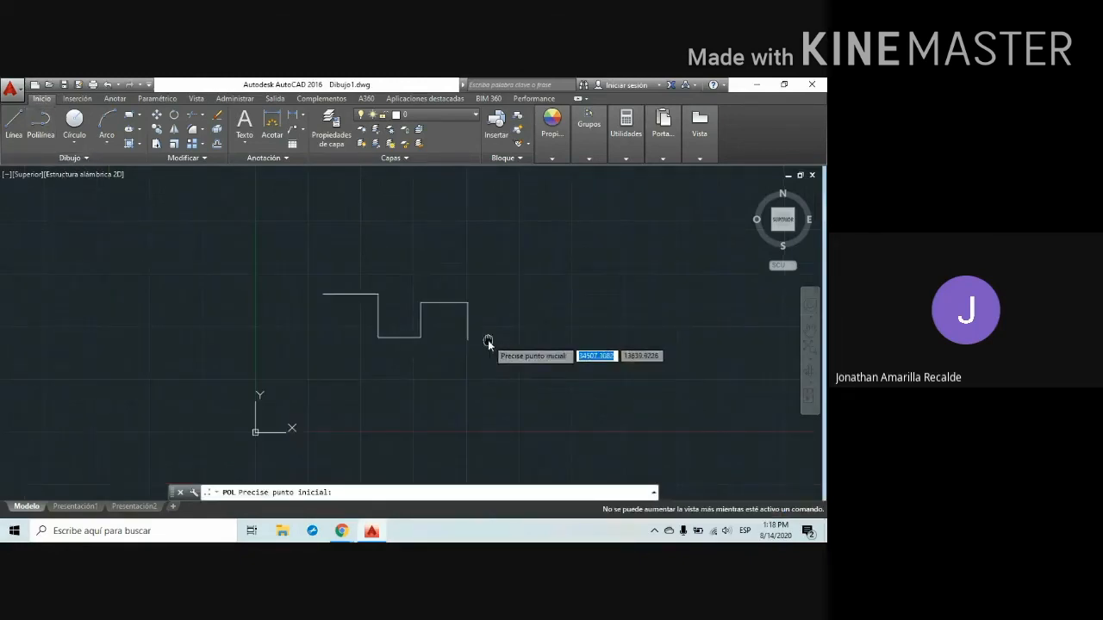
{"action": "middle_click_drag", "start_coordinate": [487, 342], "coordinate": [188, 319]}
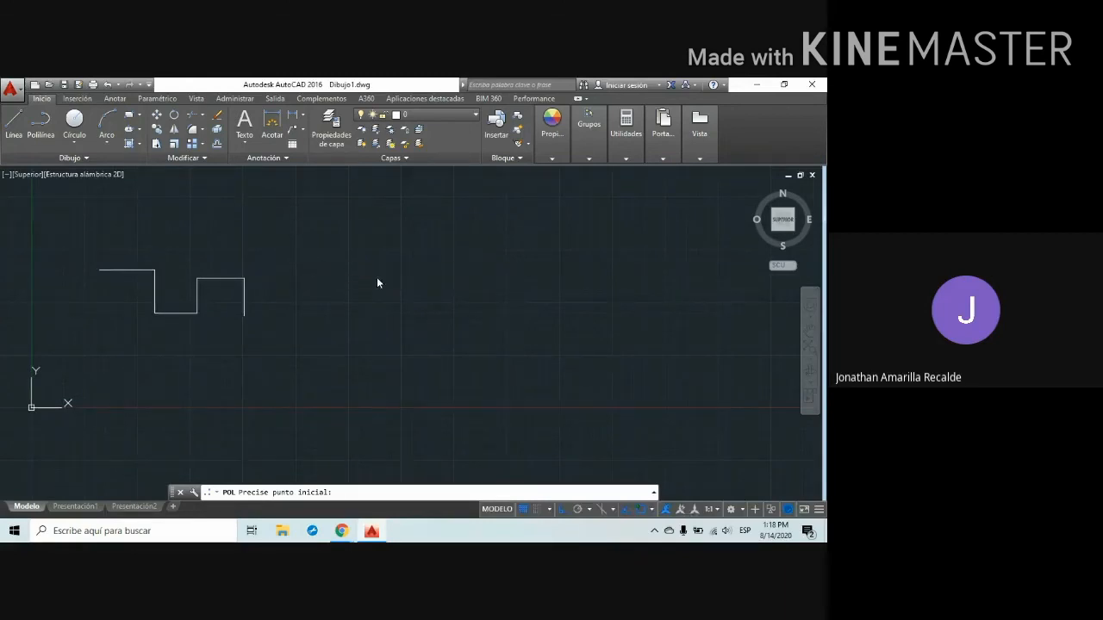
{"action": "left_click", "coordinate": [313, 258]}
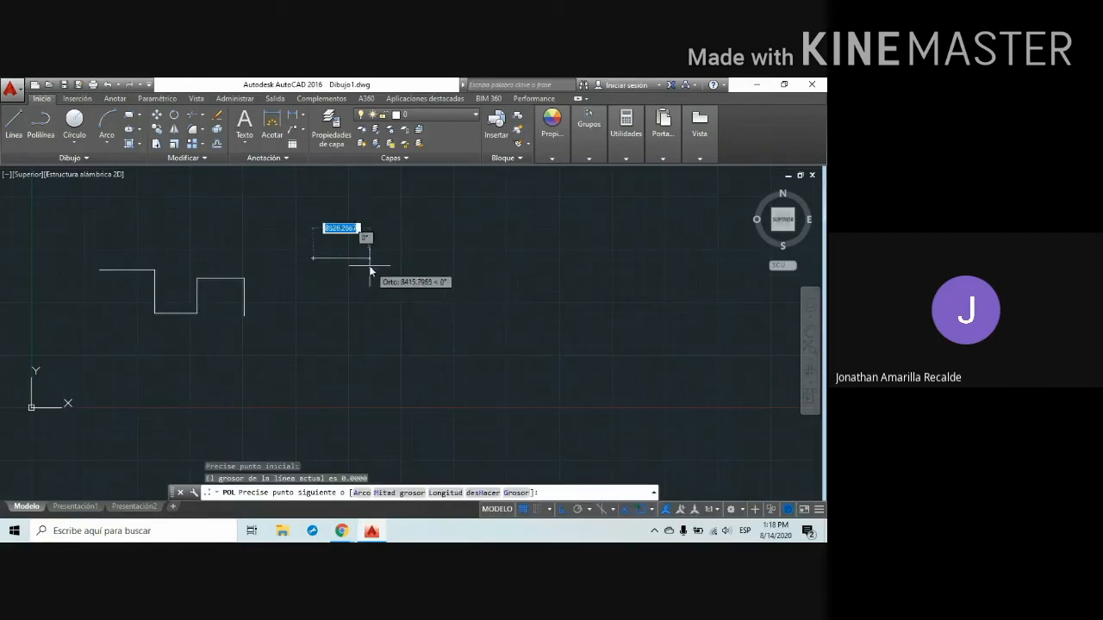
{"action": "left_click", "coordinate": [370, 265]}
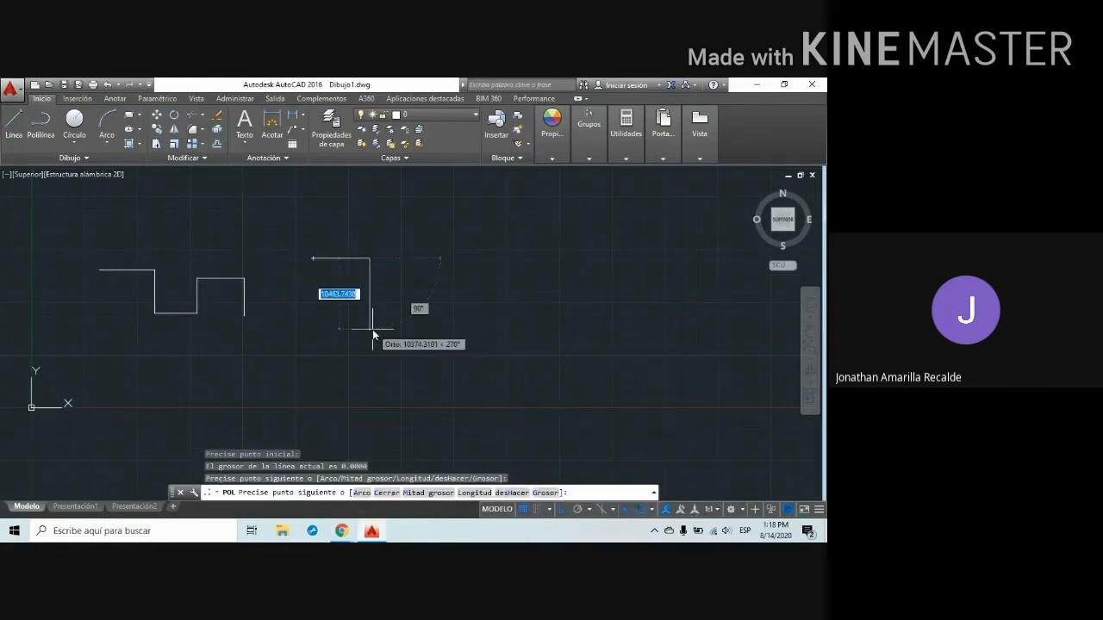
{"action": "left_click", "coordinate": [371, 323]}
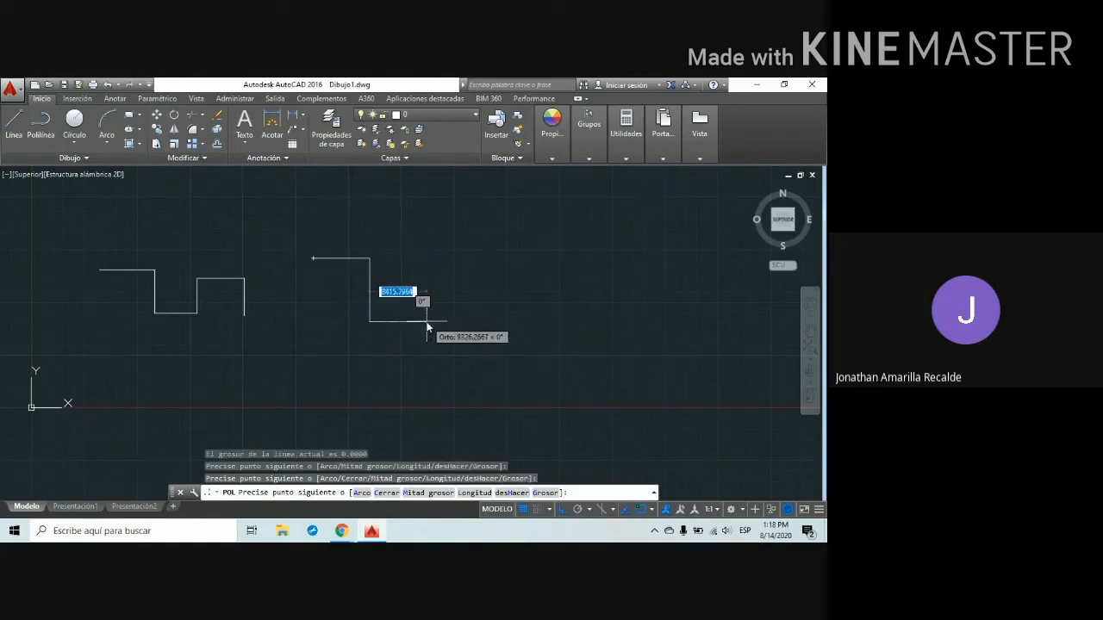
{"action": "left_click", "coordinate": [429, 321]}
{"action": "left_click", "coordinate": [429, 272]}
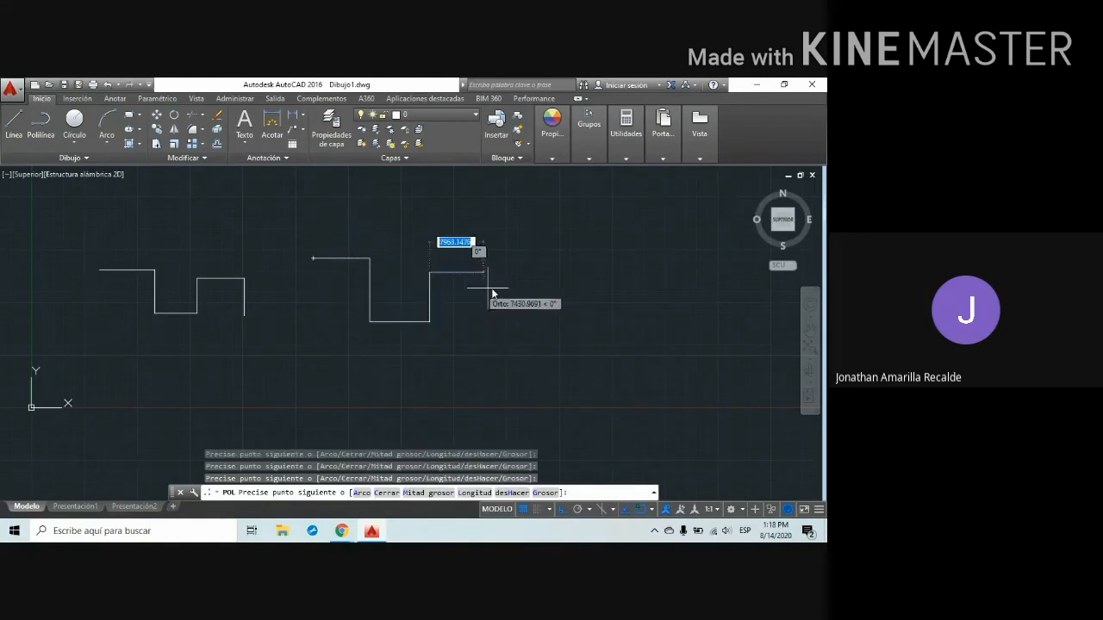
{"action": "left_click", "coordinate": [495, 272]}
{"action": "left_click", "coordinate": [495, 319]}
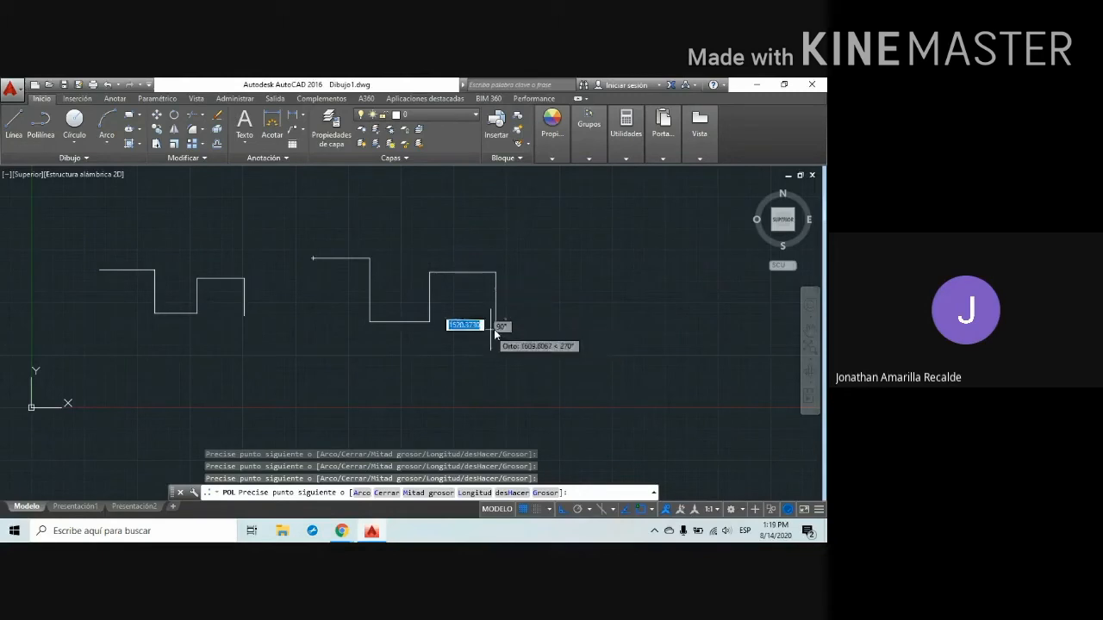
{"action": "key", "text": "Escape"}
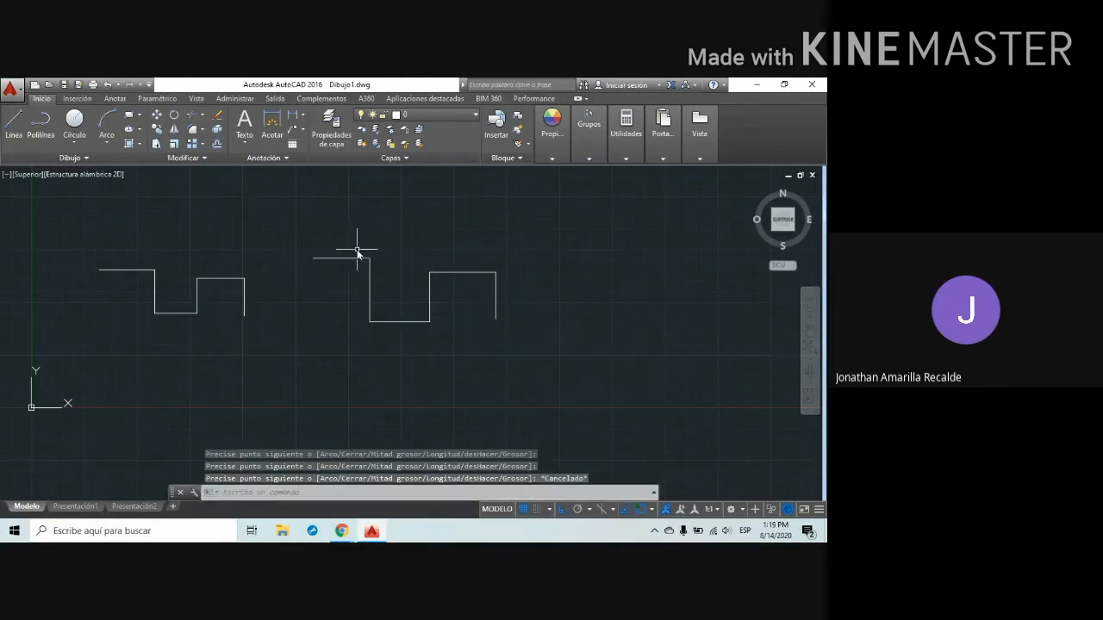
Examine the stepped line chain and the stepped polyline side by side to compare the two shapes
{"action": "scroll", "coordinate": [356, 246], "scroll_direction": "up", "scroll_amount": 2}
{"action": "scroll", "coordinate": [296, 241], "scroll_direction": "down", "scroll_amount": 3}
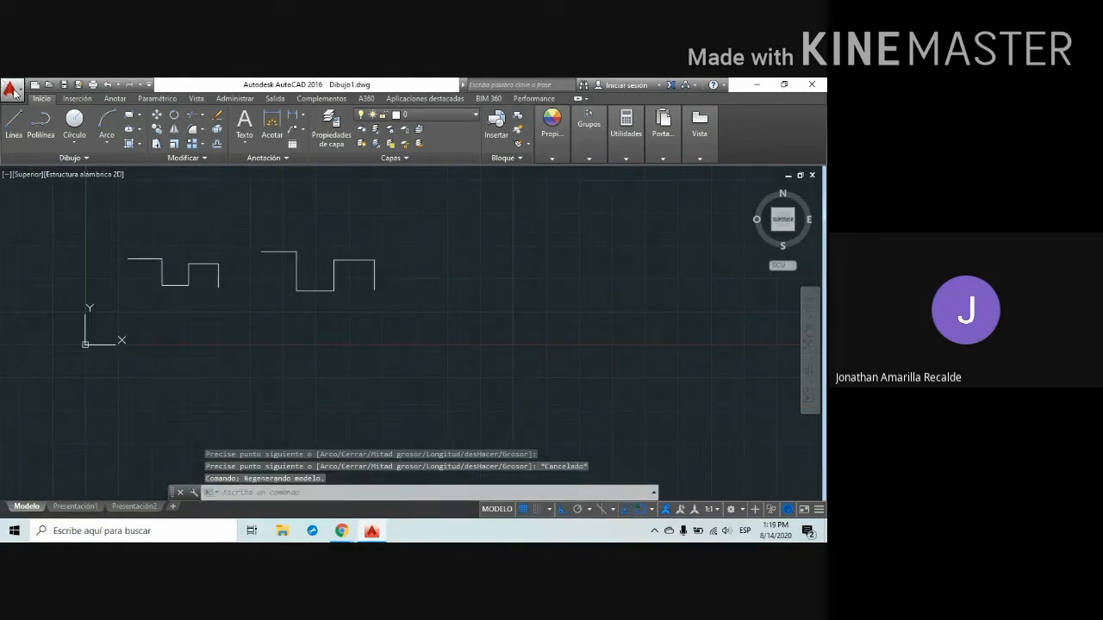
{"action": "middle_click_drag", "start_coordinate": [215, 244], "coordinate": [263, 315]}
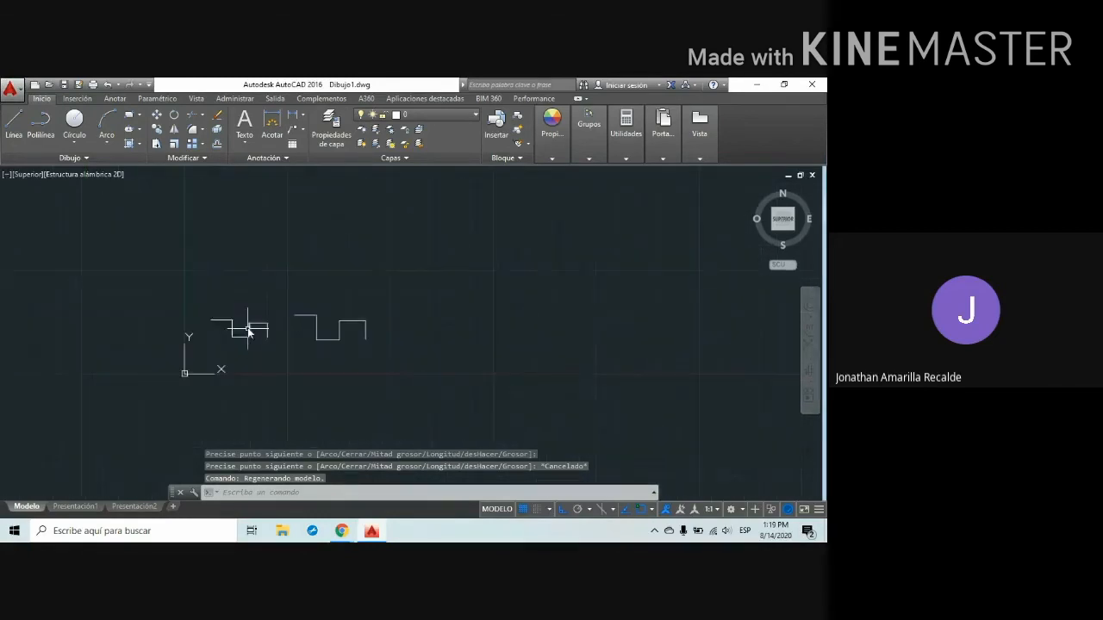
{"action": "scroll", "coordinate": [364, 320], "scroll_direction": "up", "scroll_amount": 4}
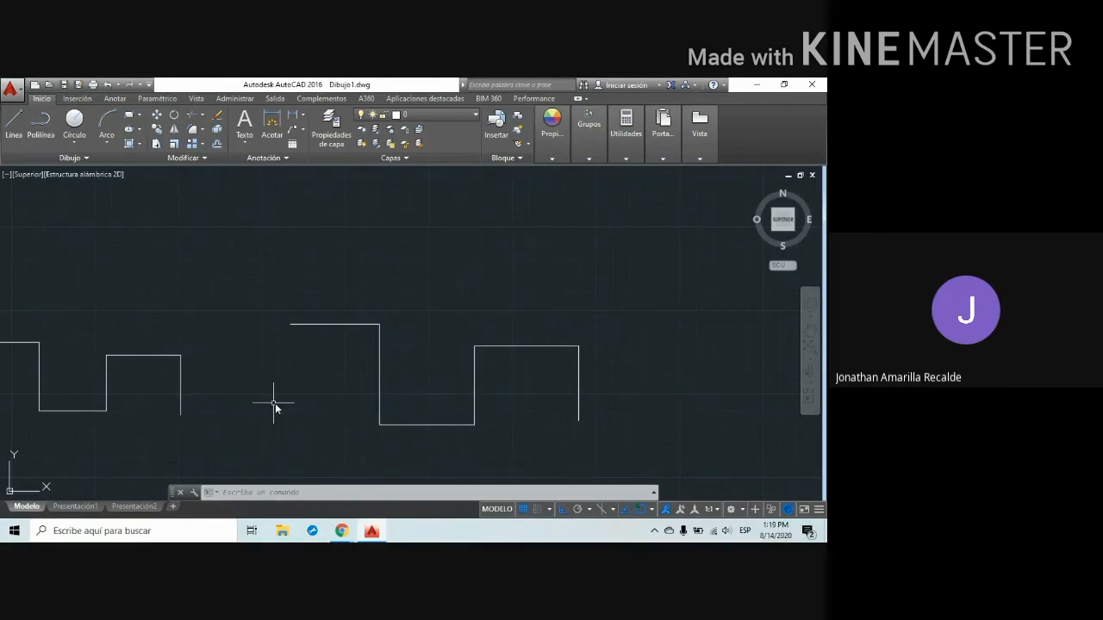
{"action": "scroll", "coordinate": [276, 405], "scroll_direction": "down", "scroll_amount": 2}
{"action": "scroll", "coordinate": [244, 397], "scroll_direction": "up", "scroll_amount": 4}
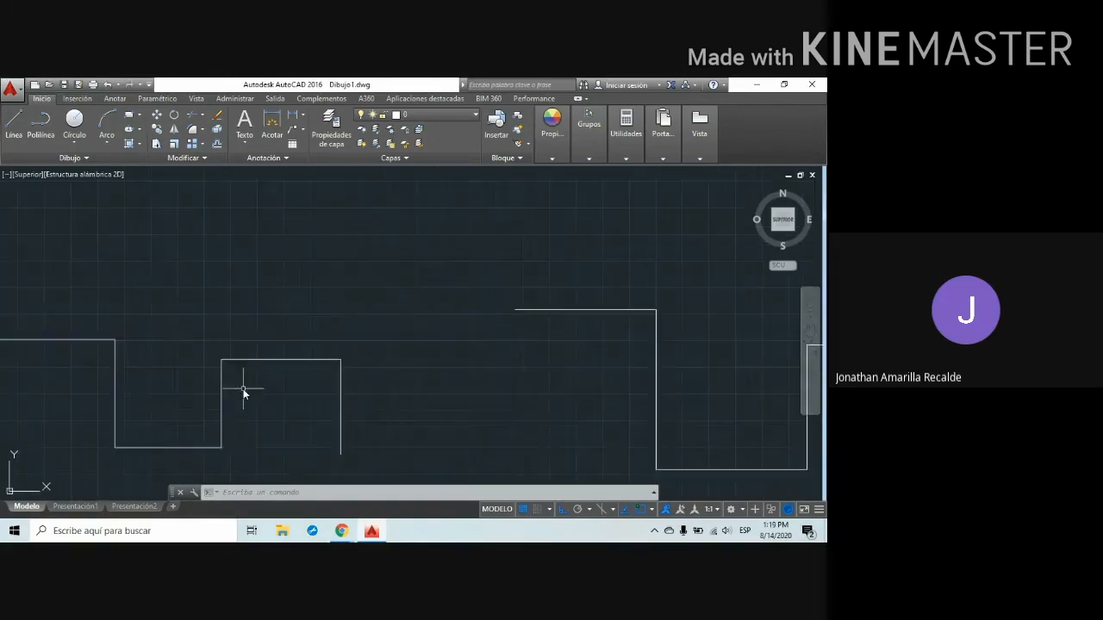
{"action": "scroll", "coordinate": [241, 388], "scroll_direction": "down", "scroll_amount": 2}
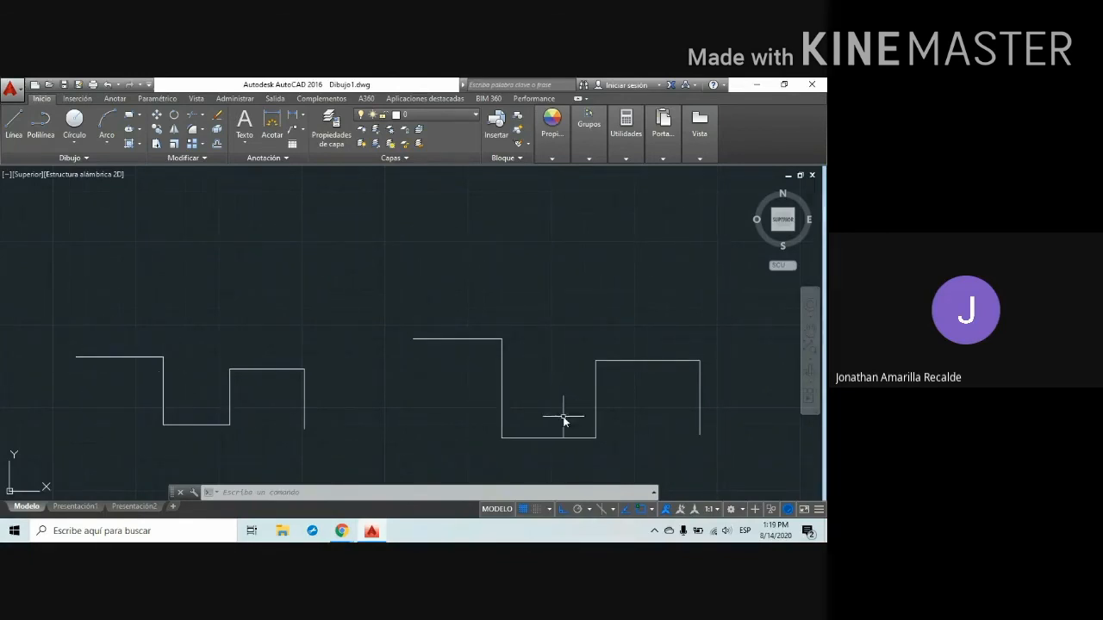
{"action": "scroll", "coordinate": [566, 418], "scroll_direction": "down", "scroll_amount": 2}
{"action": "middle_click_drag", "start_coordinate": [619, 446], "coordinate": [494, 411]}
{"action": "scroll", "coordinate": [495, 405], "scroll_direction": "up", "scroll_amount": 2}
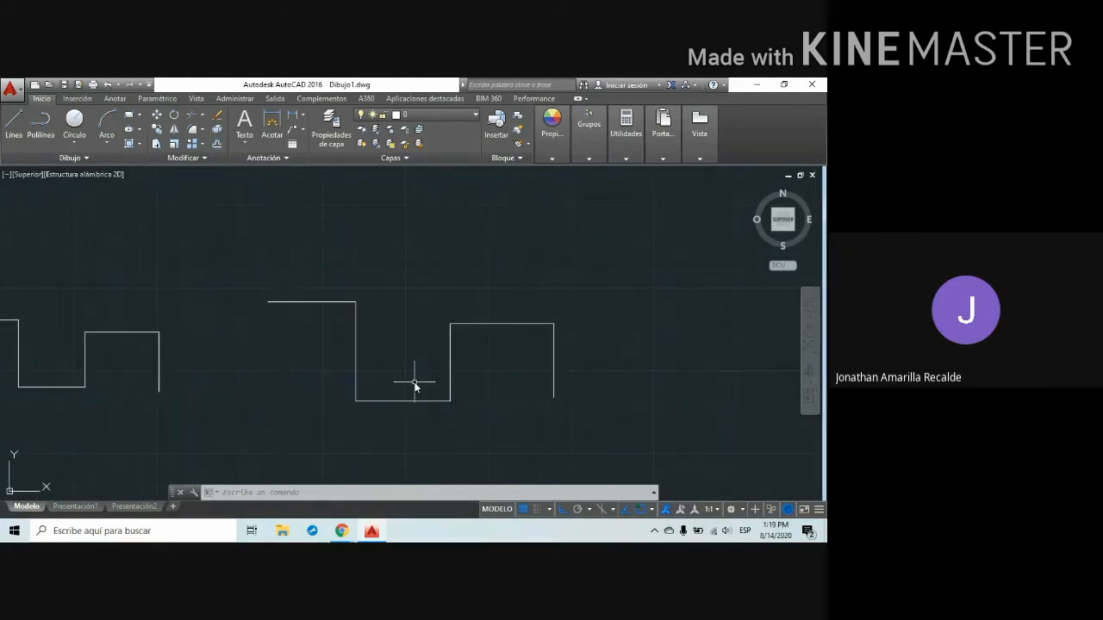
{"action": "scroll", "coordinate": [344, 374], "scroll_direction": "down", "scroll_amount": 2}
{"action": "scroll", "coordinate": [336, 372], "scroll_direction": "up", "scroll_amount": 2}
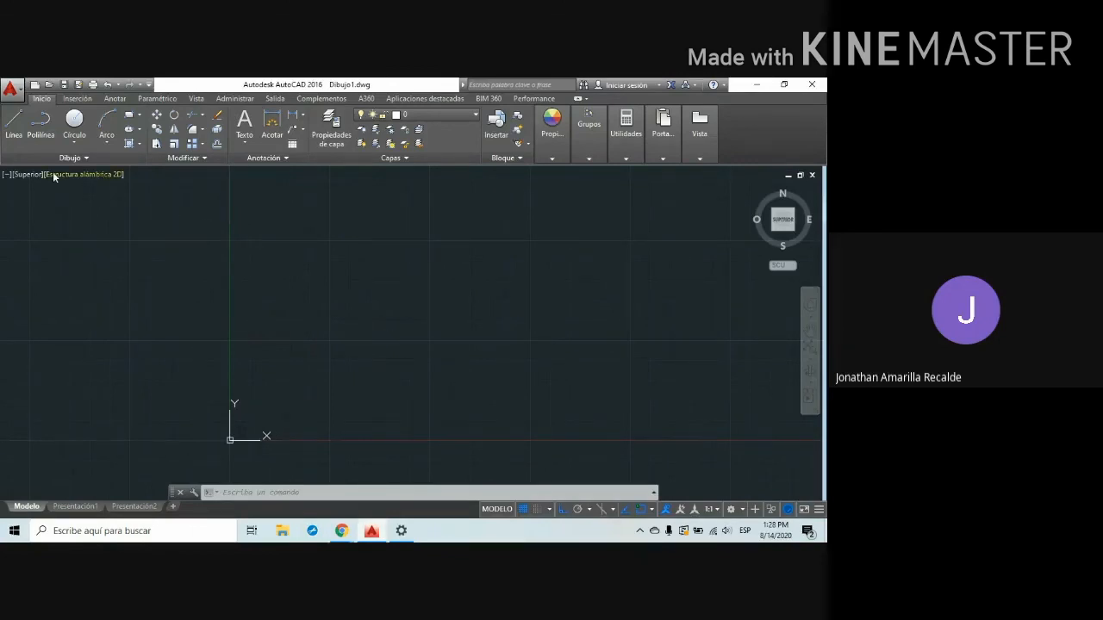
Start a control-vertex spline and set its degree to 3
{"action": "left_click", "coordinate": [54, 159]}
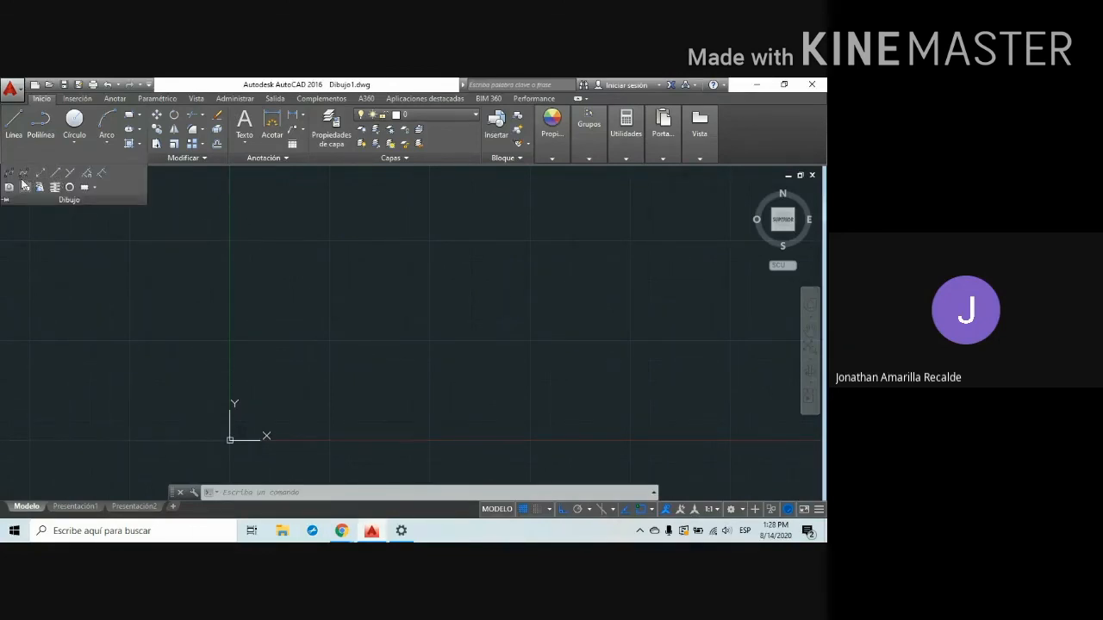
{"action": "left_click", "coordinate": [24, 173]}
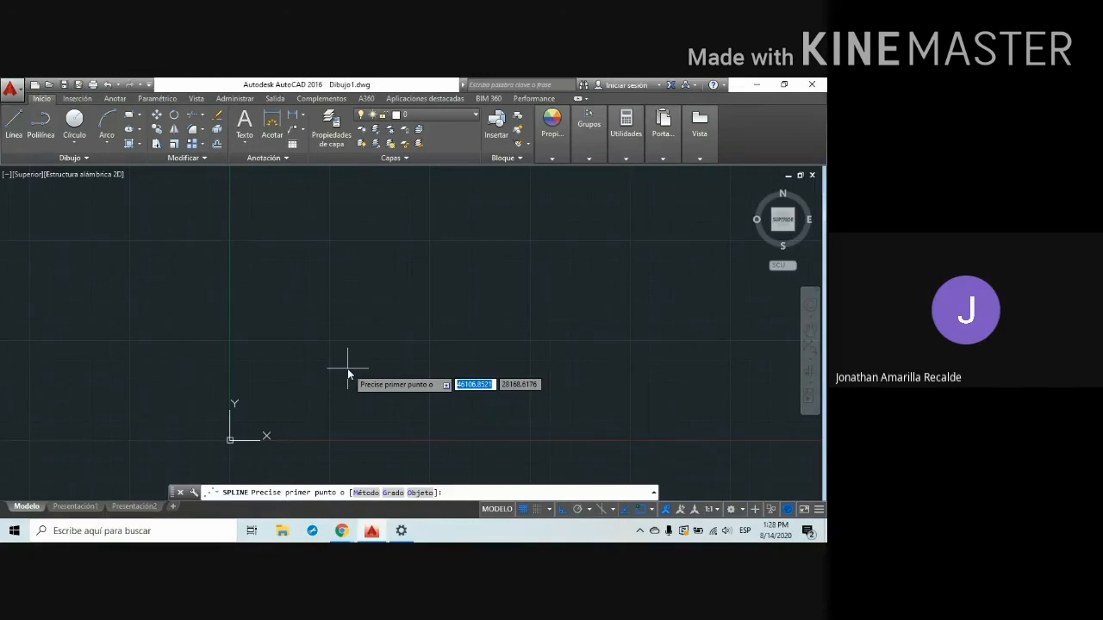
{"action": "type", "text": "G"}
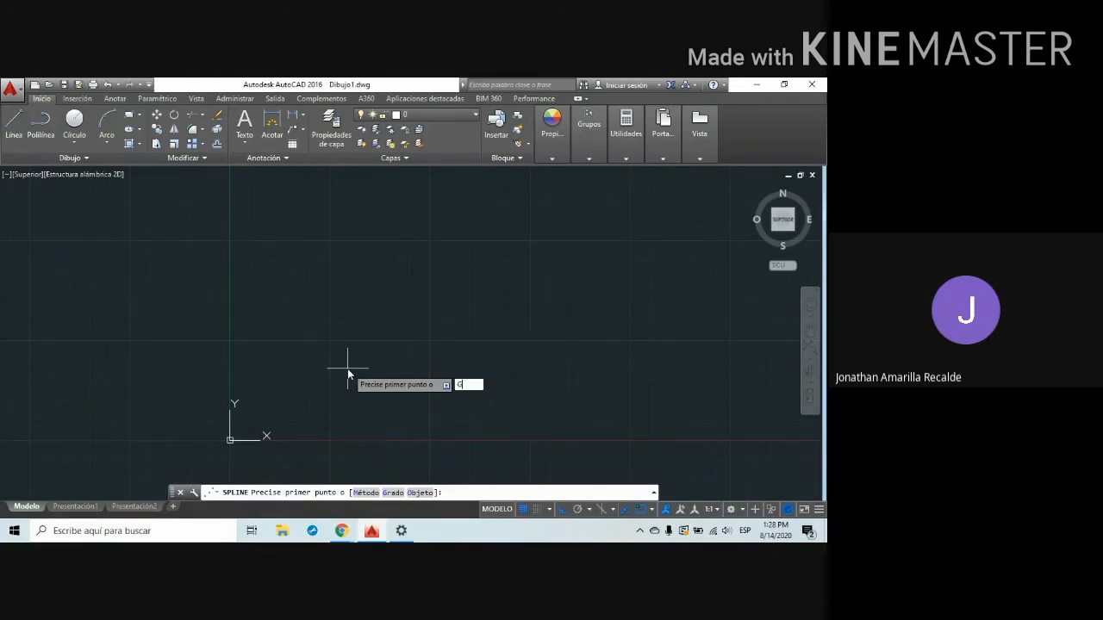
{"action": "key", "text": "Return"}
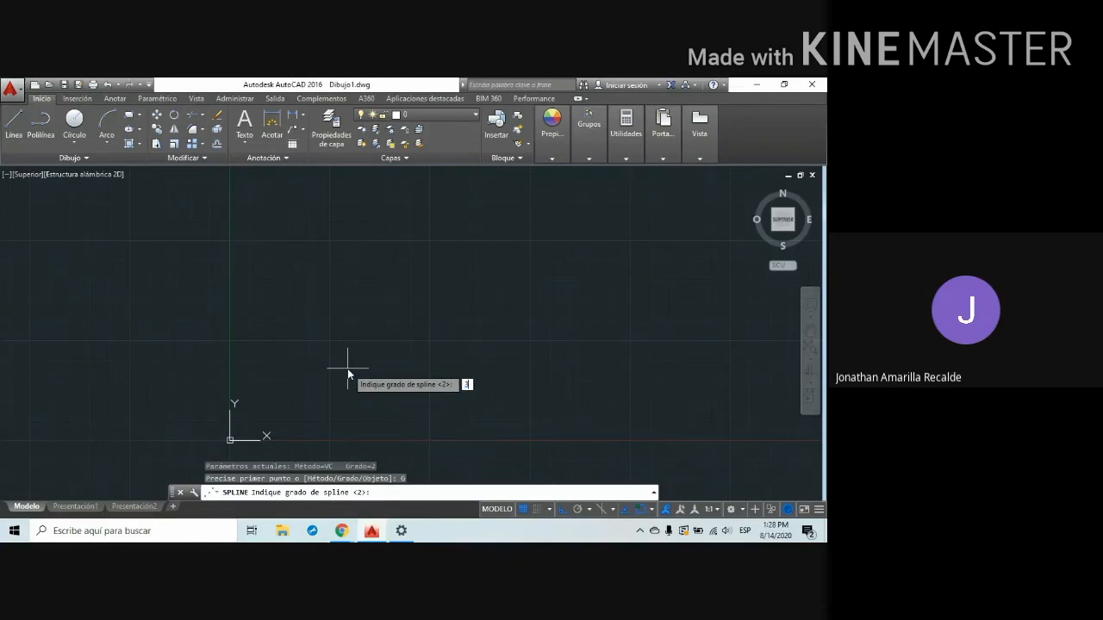
{"action": "key", "text": "Return"}
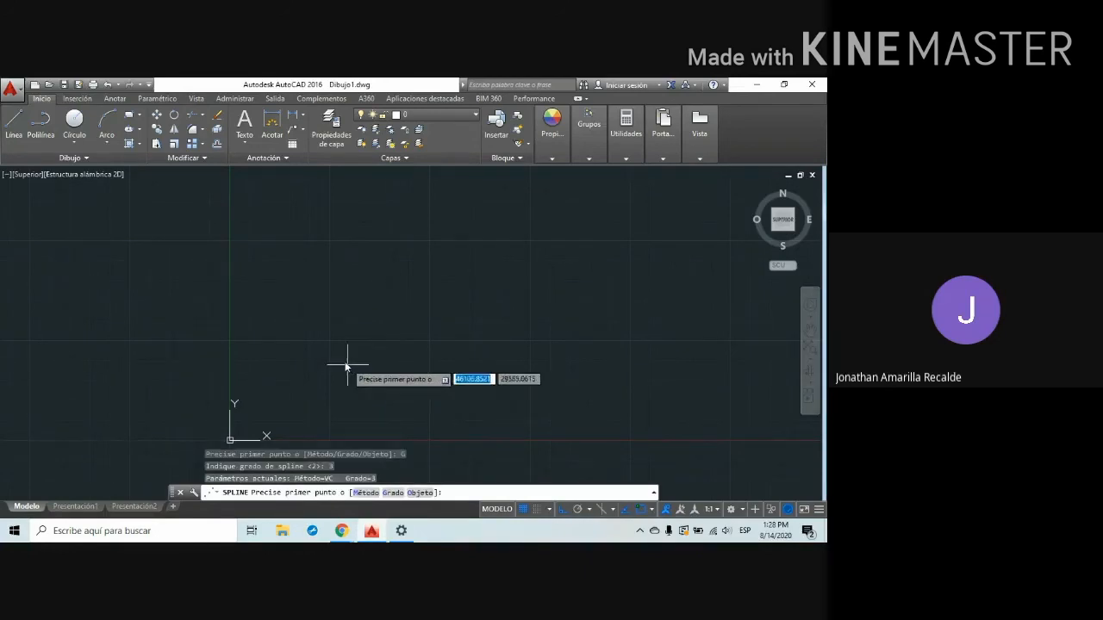
Try a degree-3 control-vertex spline with two humps, placing its vertices along alternating vertical and horizontal segments above and right of the origin
{"action": "left_click", "coordinate": [332, 338]}
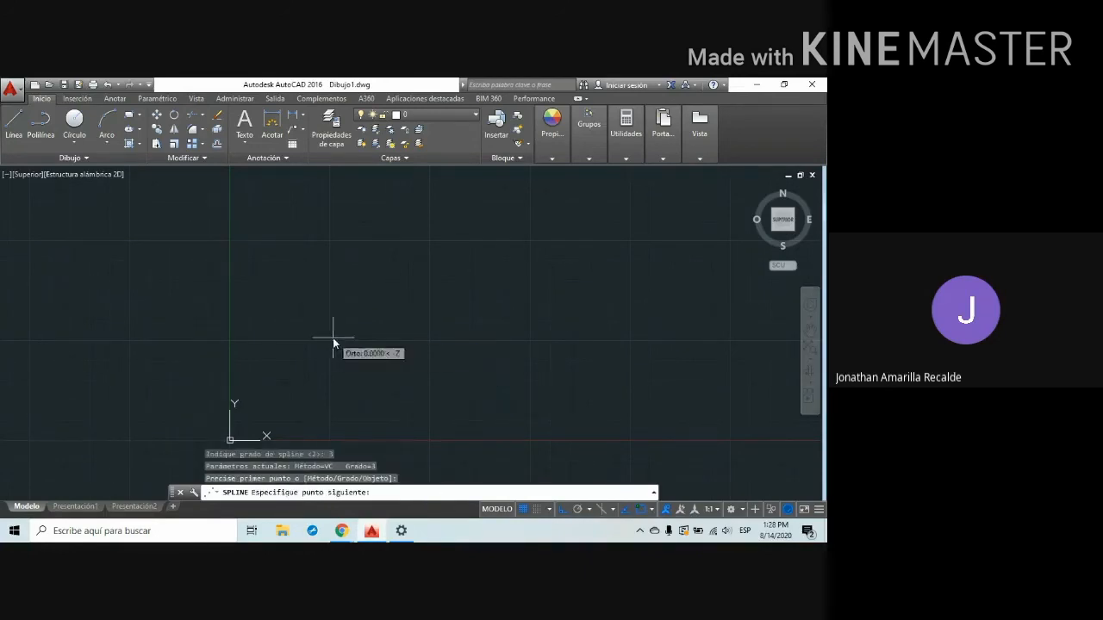
{"action": "left_click", "coordinate": [336, 246]}
{"action": "left_click", "coordinate": [398, 246]}
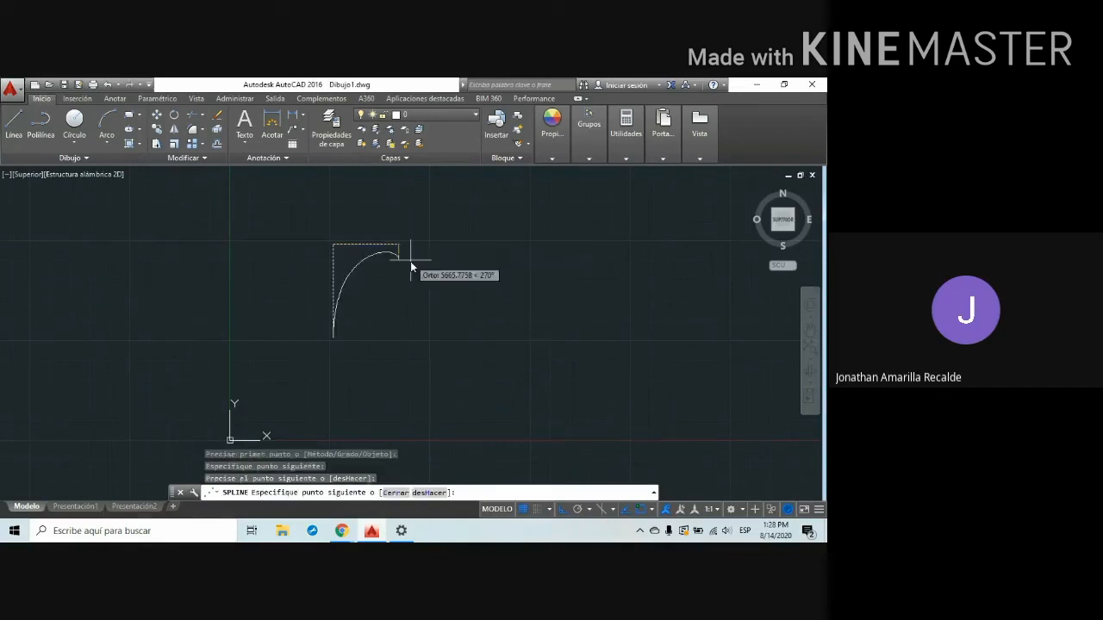
{"action": "left_click", "coordinate": [398, 337]}
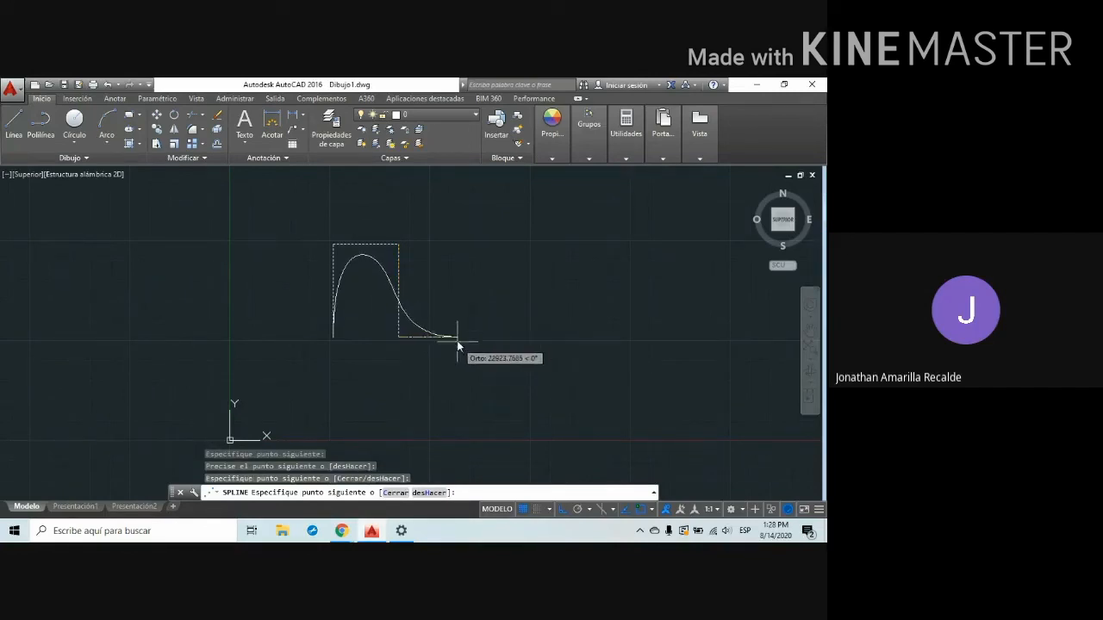
{"action": "left_click", "coordinate": [505, 336]}
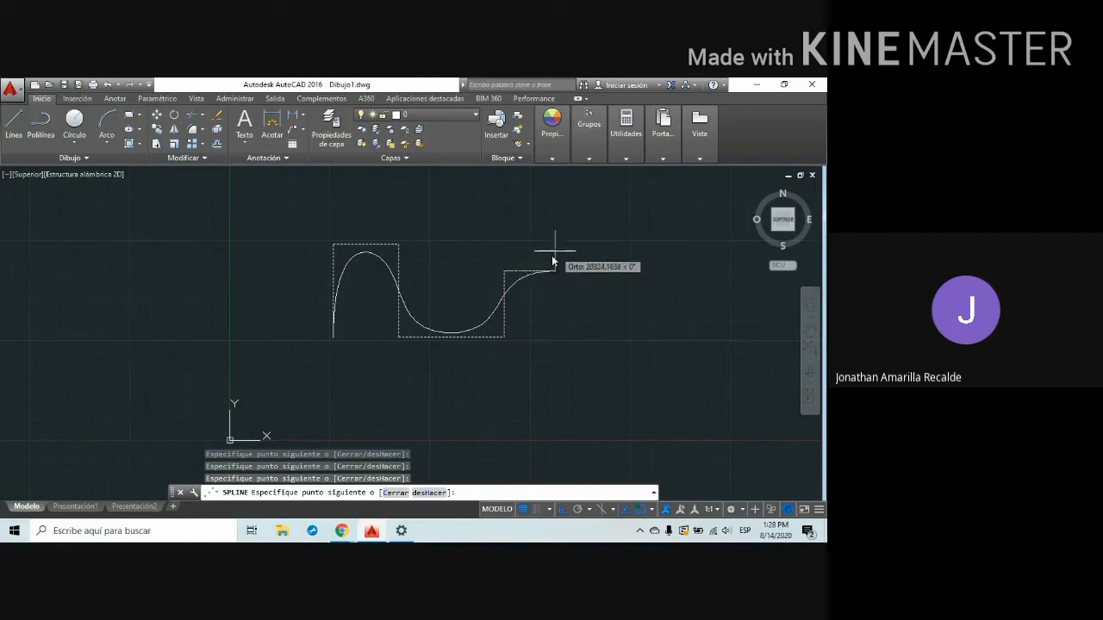
{"action": "left_click", "coordinate": [564, 337]}
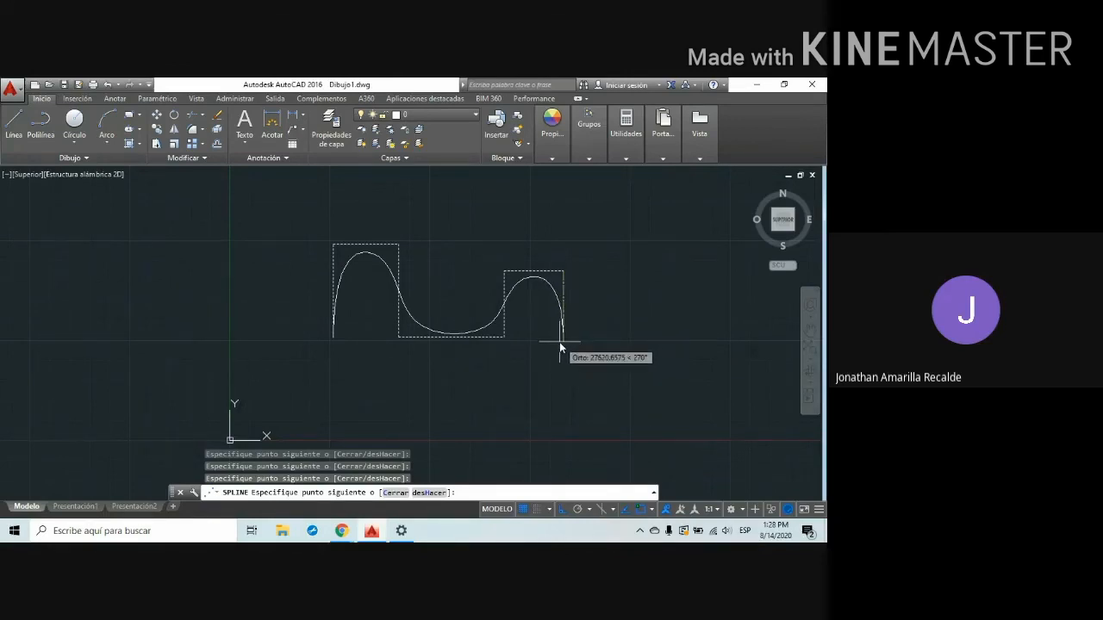
{"action": "key", "text": "Escape"}
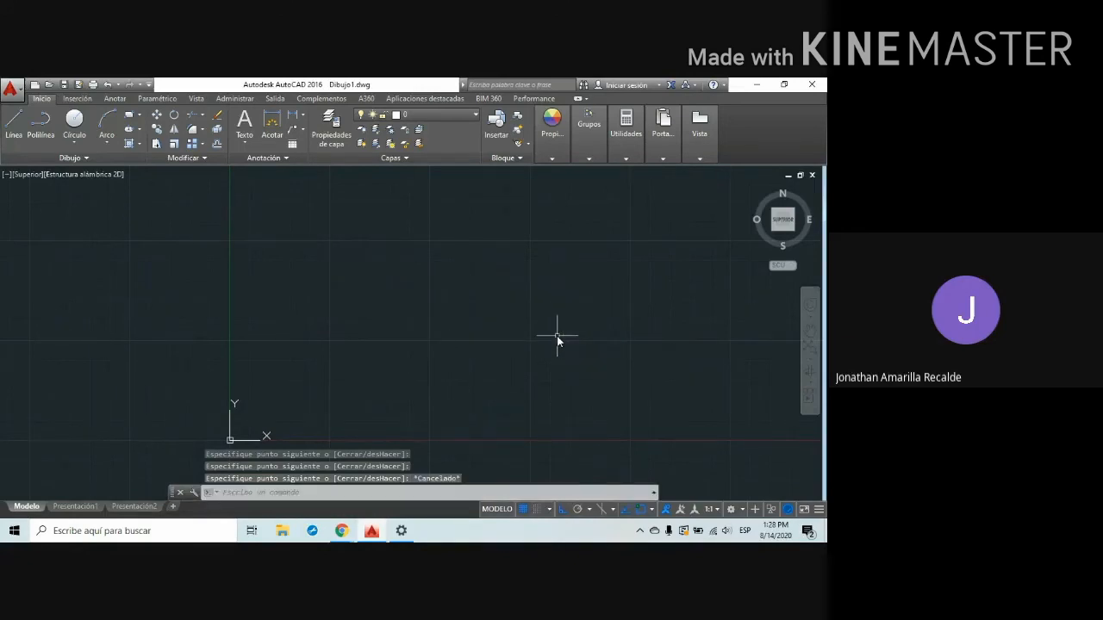
Start another spline and switch its creation method to Fit (Ajustar)
{"action": "left_click", "coordinate": [44, 159]}
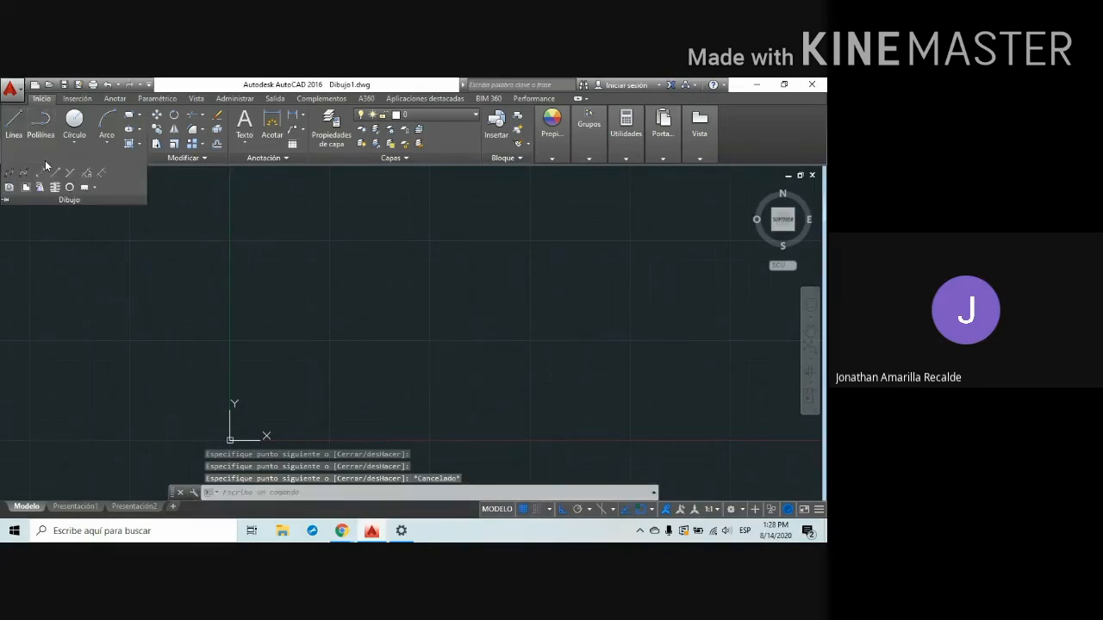
{"action": "left_click", "coordinate": [39, 173]}
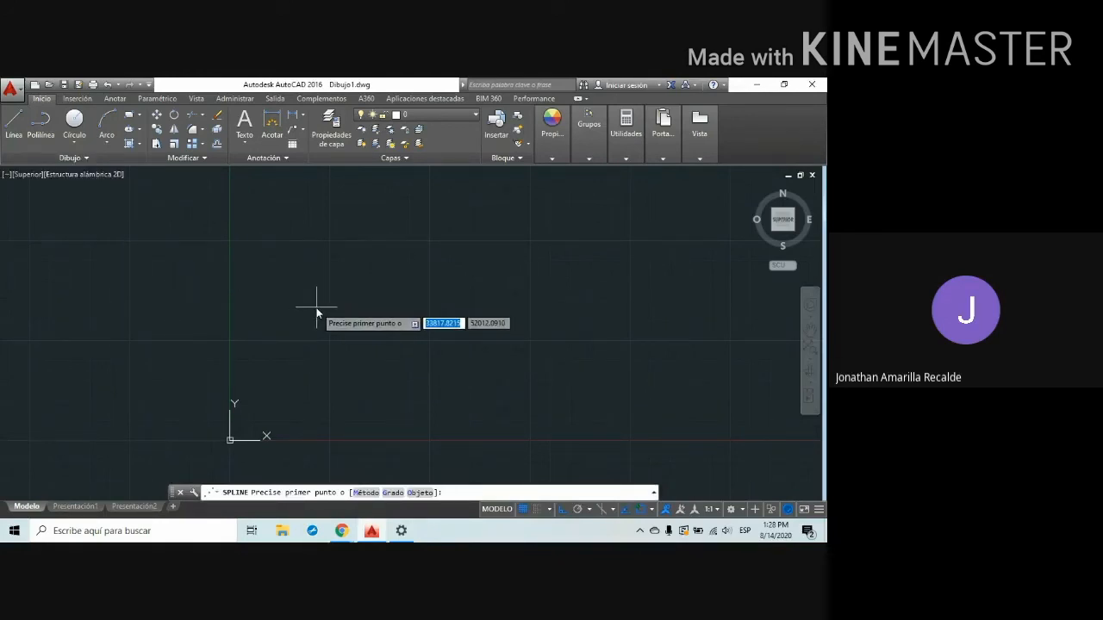
{"action": "type", "text": "M"}
{"action": "key", "text": "Return"}
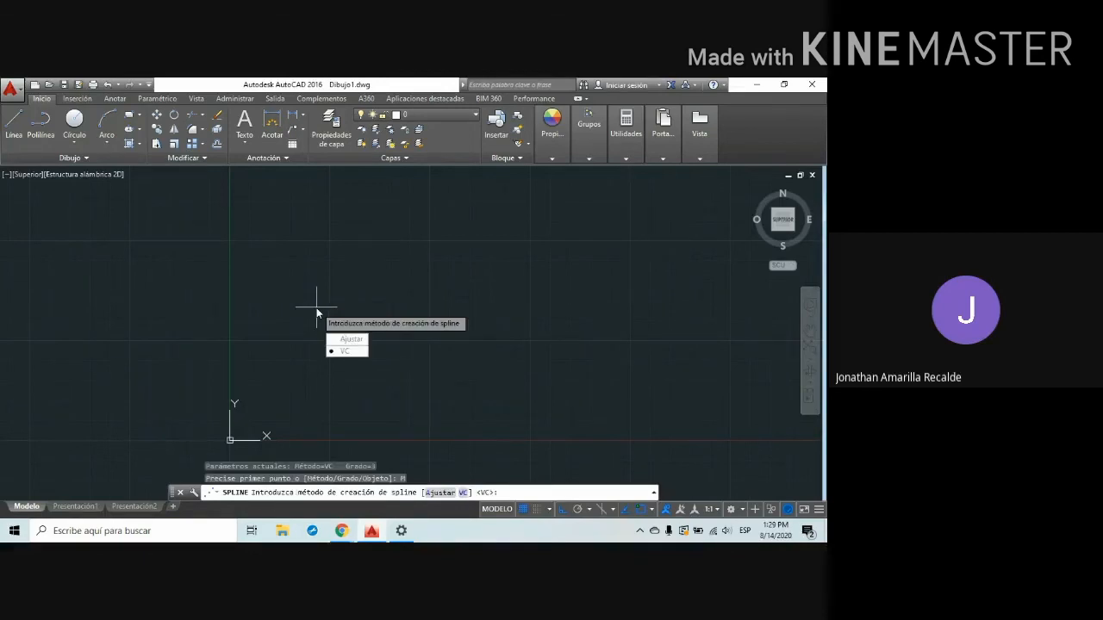
{"action": "left_click", "coordinate": [344, 339]}
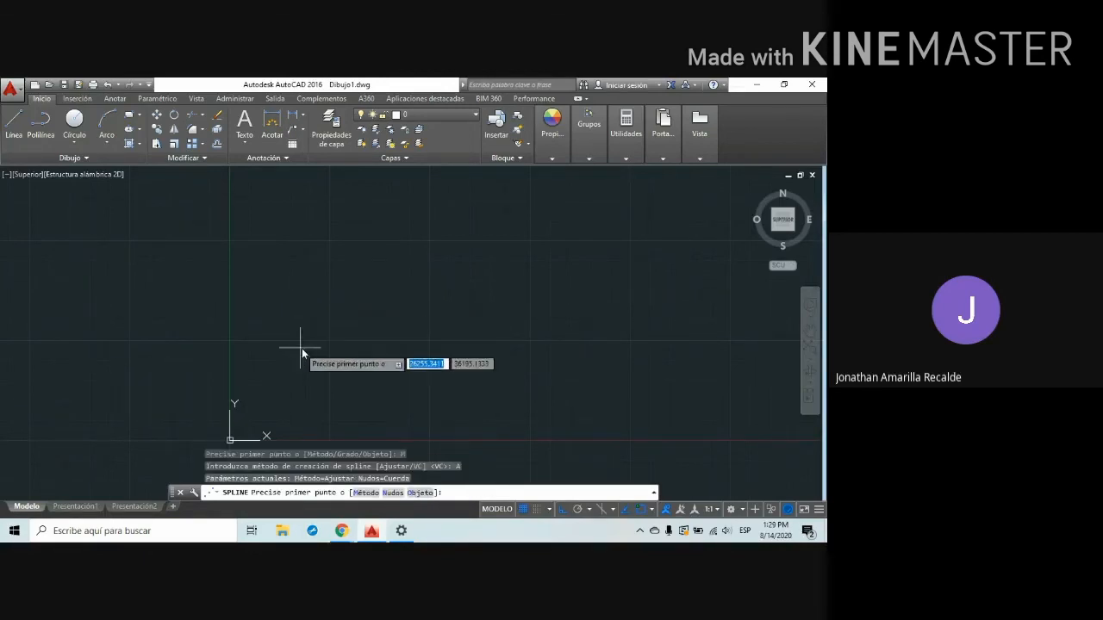
Try a fit-point spline that climbs in orthogonal steps up and to the right of the origin
{"action": "left_click", "coordinate": [306, 345]}
{"action": "left_click", "coordinate": [326, 307]}
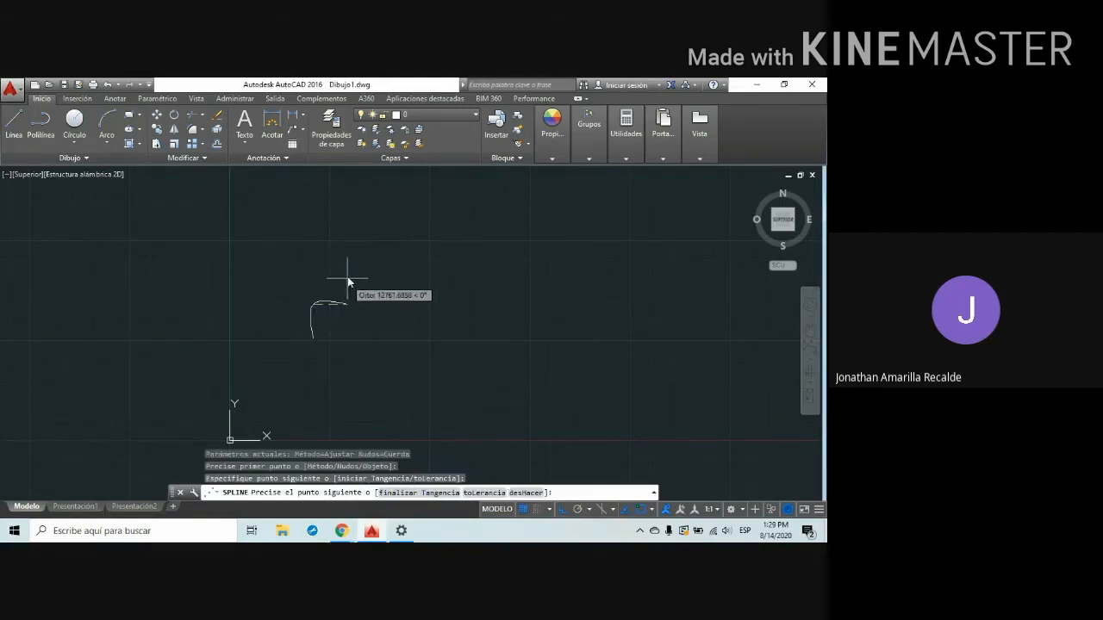
{"action": "left_click", "coordinate": [371, 304]}
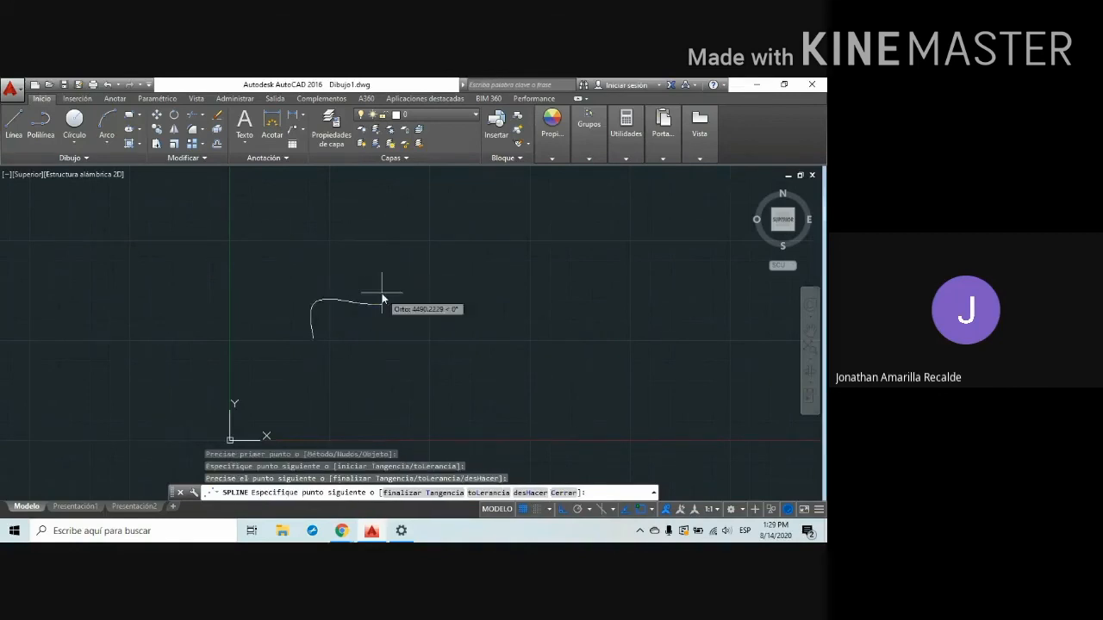
{"action": "left_click", "coordinate": [422, 255]}
{"action": "left_click", "coordinate": [420, 242]}
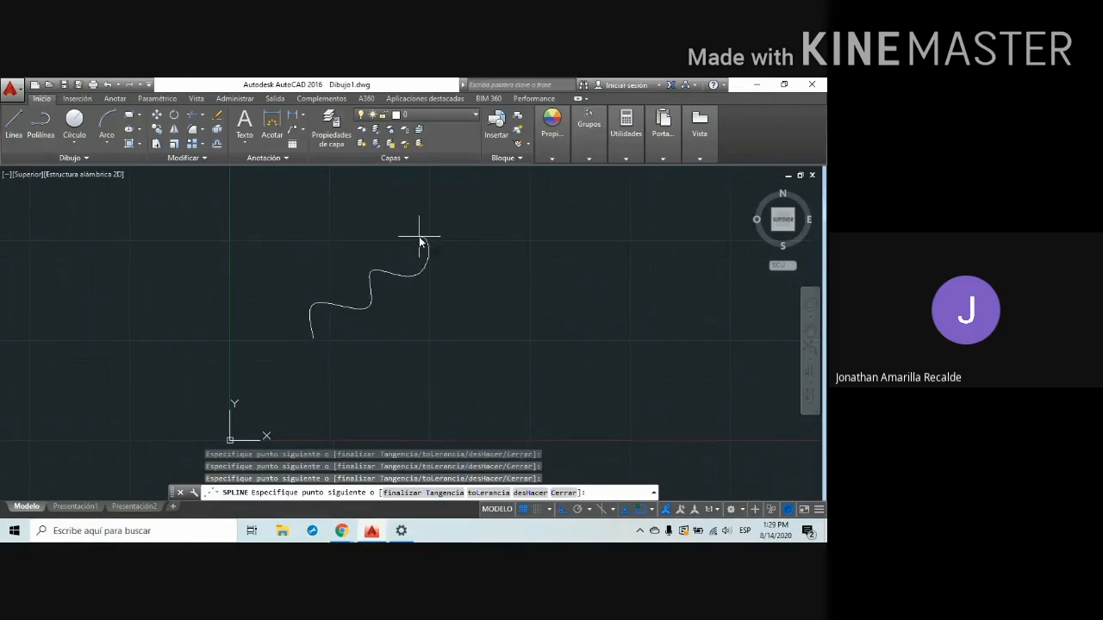
{"action": "left_click", "coordinate": [463, 234]}
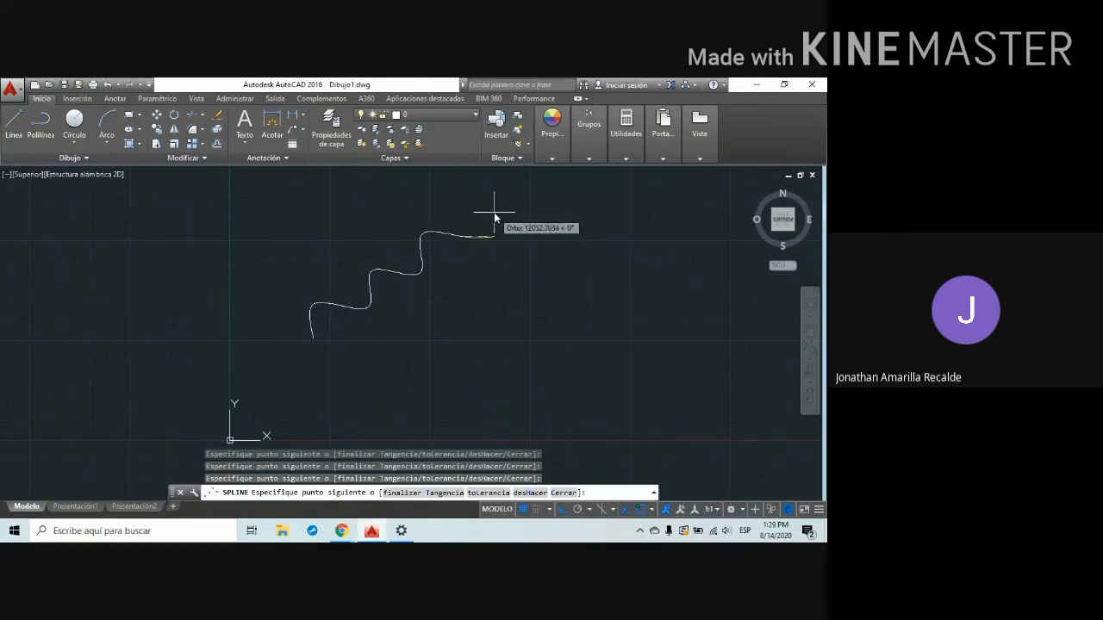
{"action": "left_click", "coordinate": [466, 194]}
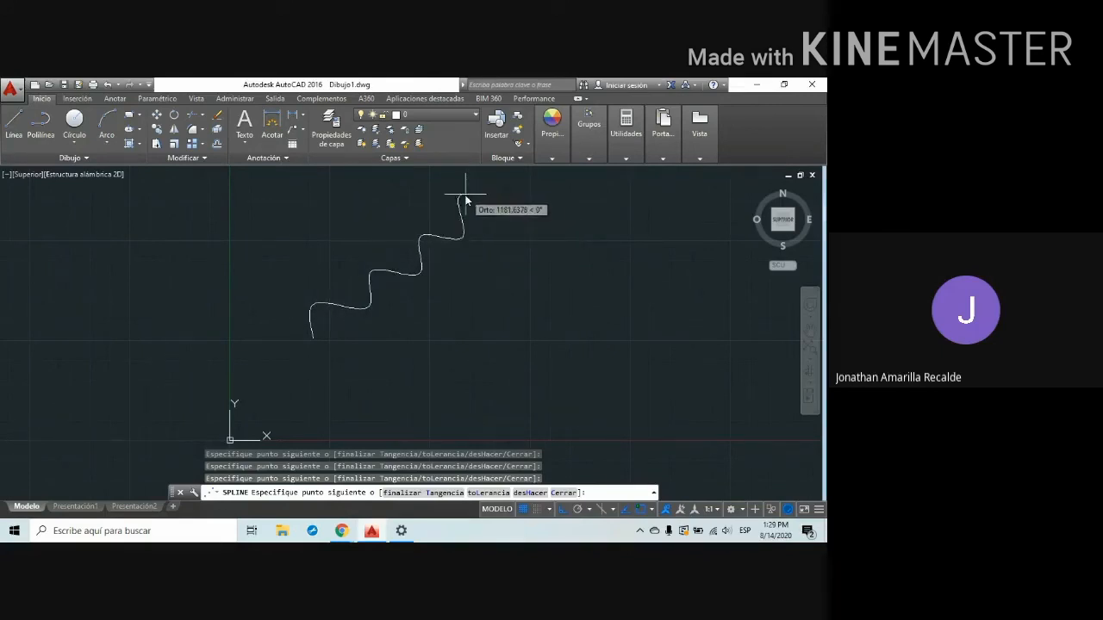
{"action": "left_click", "coordinate": [514, 212]}
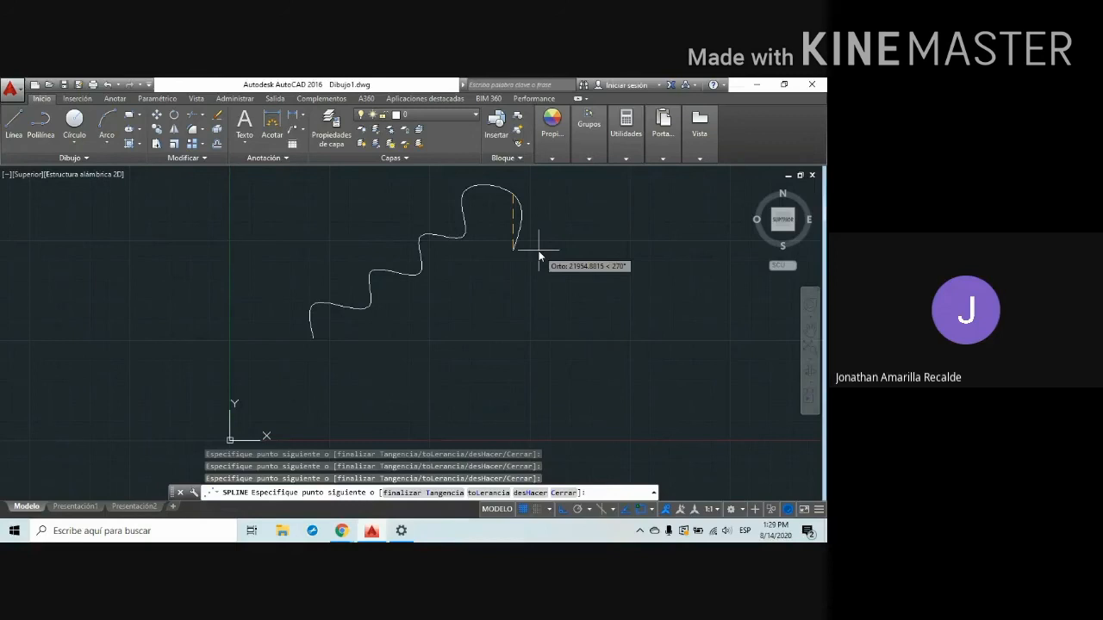
{"action": "key", "text": "Escape"}
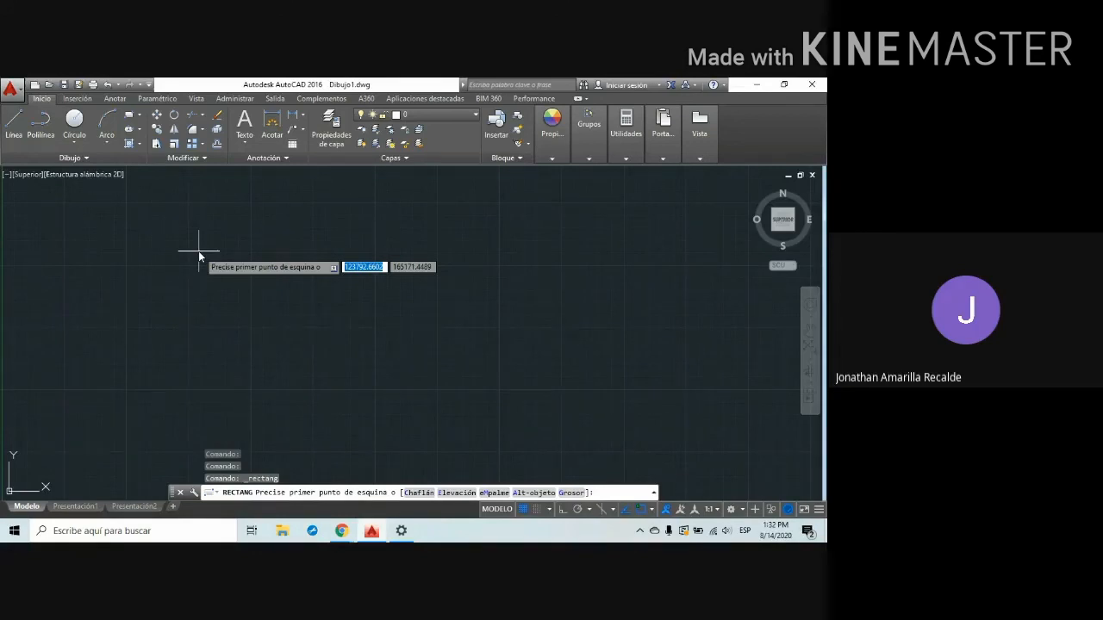
Draw a rectangle freehand by picking two opposite corners in the empty drawing area
{"action": "left_click", "coordinate": [279, 261]}
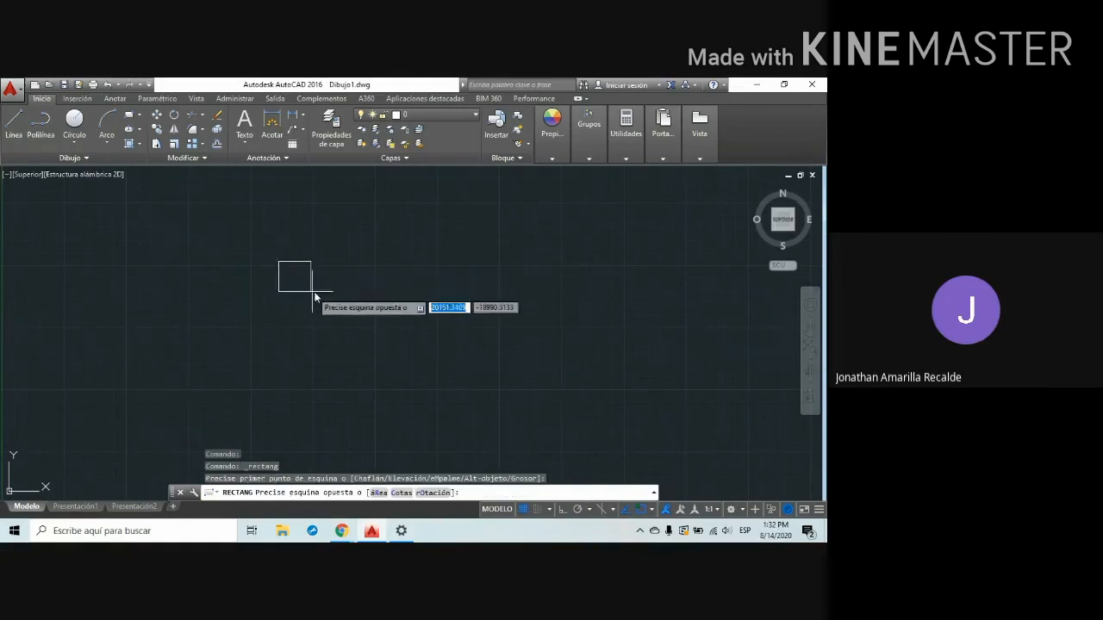
{"action": "left_click", "coordinate": [382, 328]}
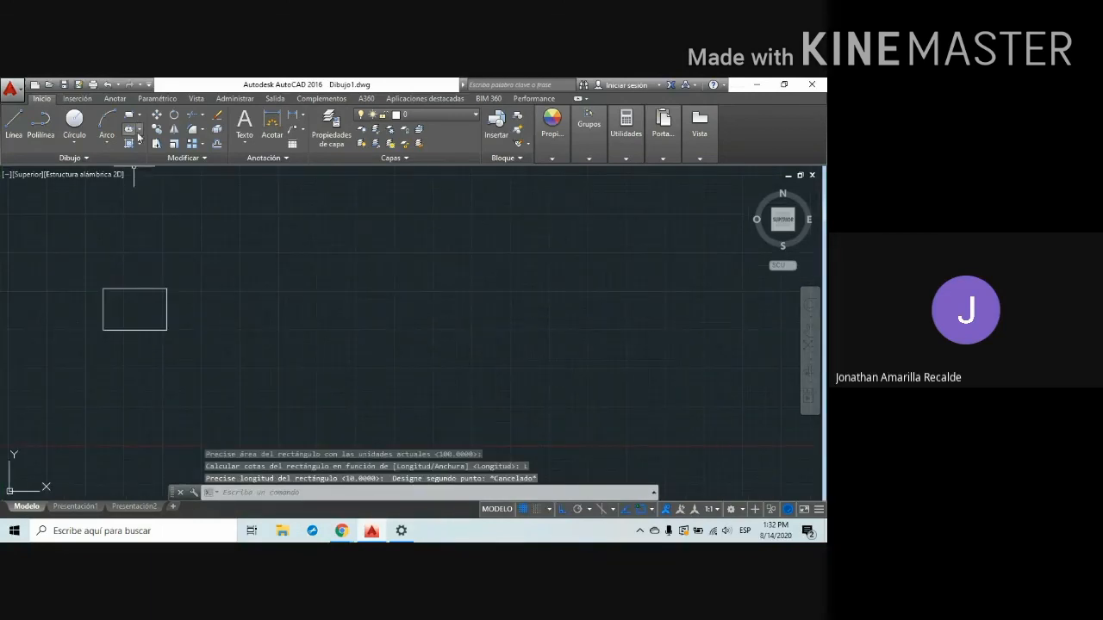
Try to draw a second rectangle right of the first by its area, using area 100 and calculating its dimensions from the width (Anchura)
{"action": "left_click", "coordinate": [126, 115]}
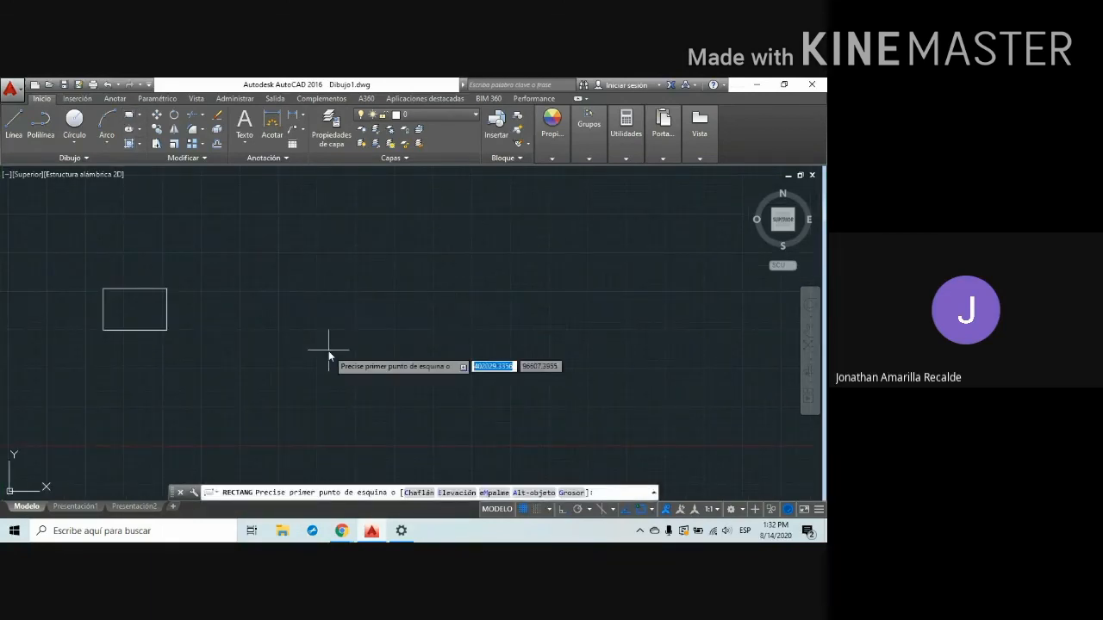
{"action": "left_click", "coordinate": [346, 302]}
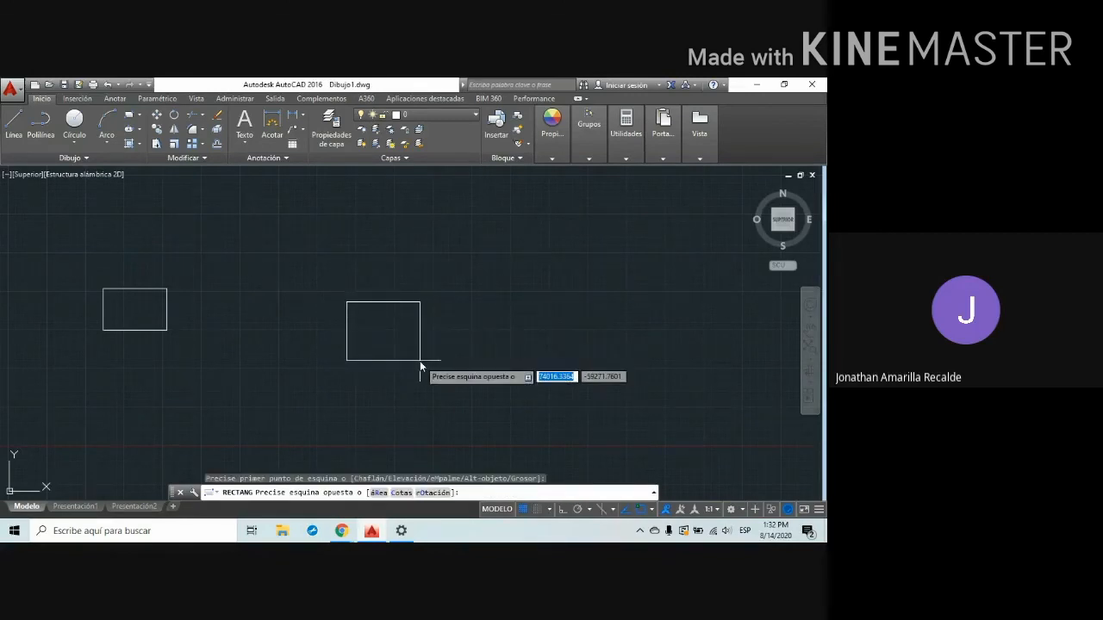
{"action": "type", "text": "R"}
{"action": "key", "text": "Return"}
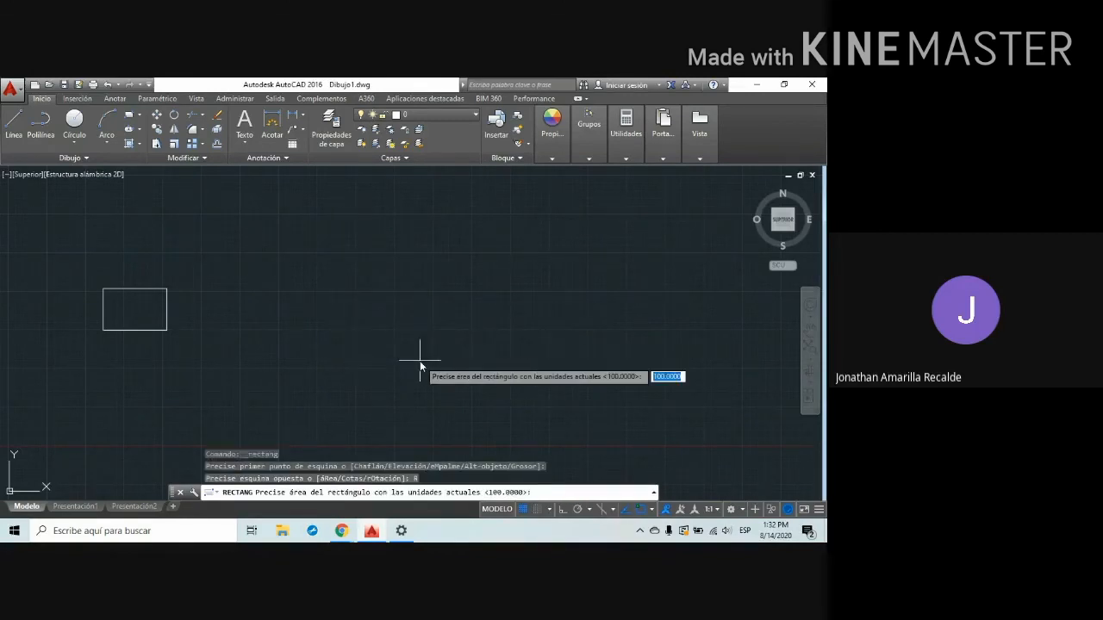
{"action": "type", "text": "100"}
{"action": "key", "text": "Return"}
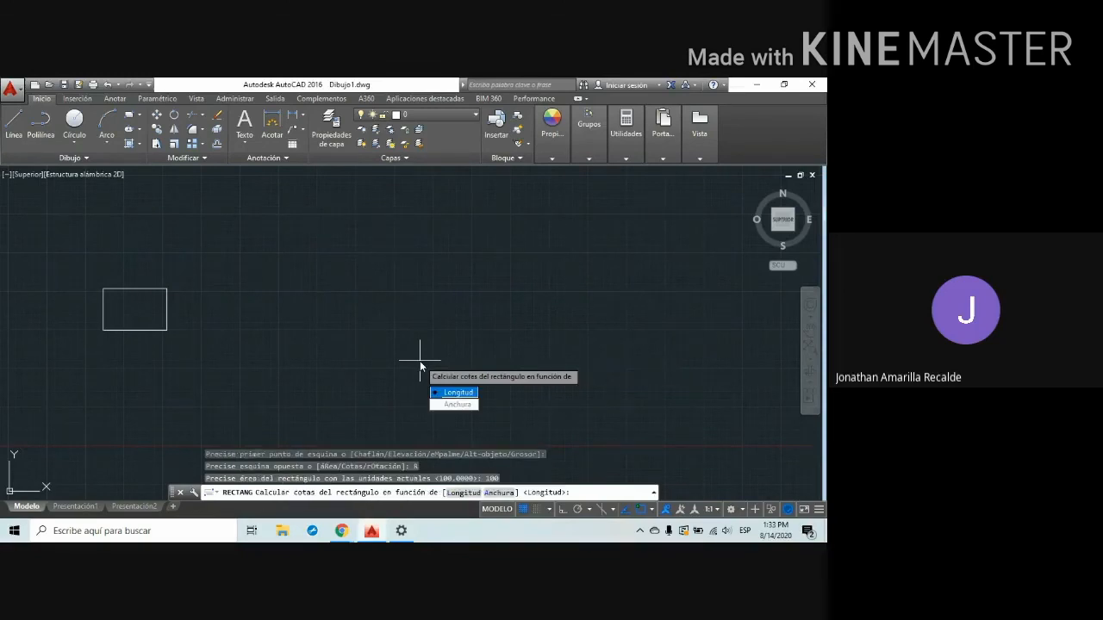
{"action": "left_click", "coordinate": [451, 404]}
{"action": "left_click", "coordinate": [389, 329]}
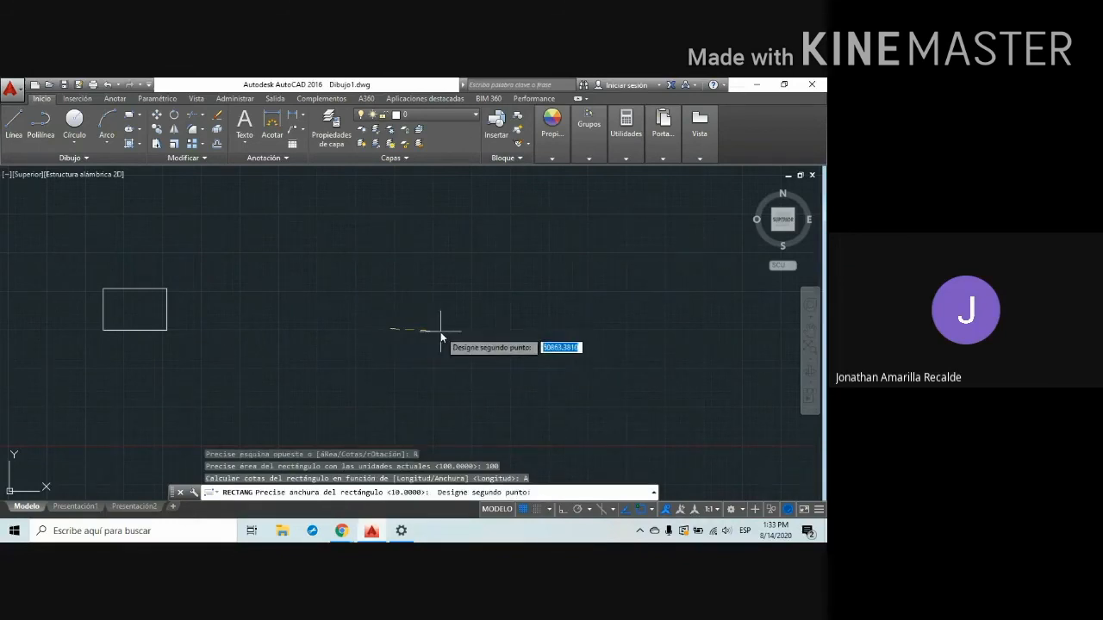
{"action": "scroll", "coordinate": [401, 332], "scroll_direction": "up", "scroll_amount": 10}
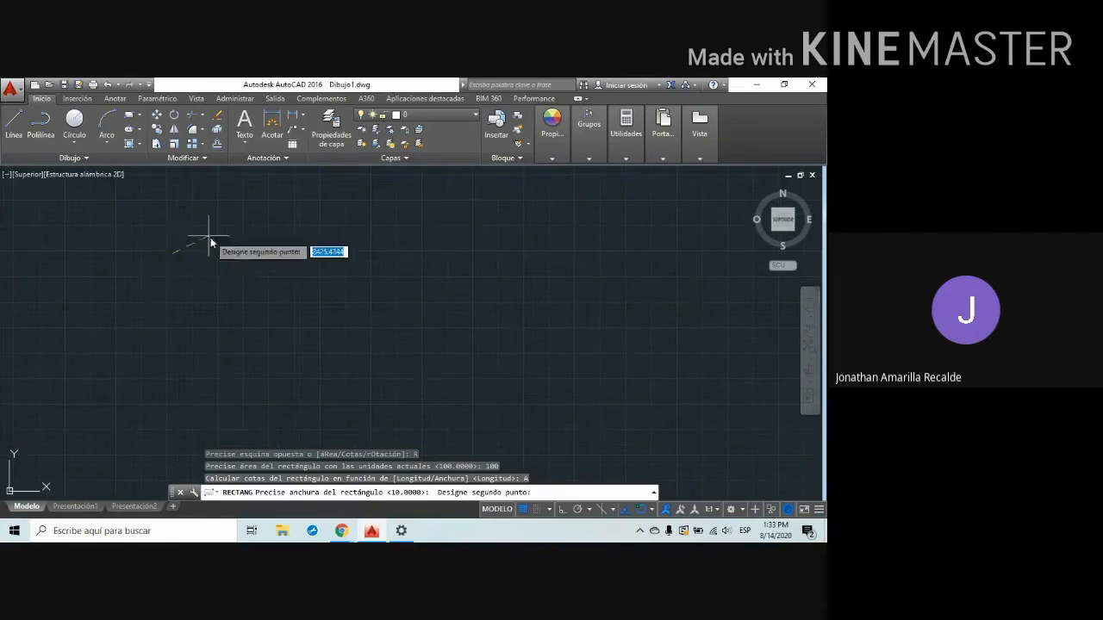
{"action": "scroll", "coordinate": [177, 253], "scroll_direction": "up", "scroll_amount": 5}
{"action": "scroll", "coordinate": [186, 259], "scroll_direction": "up", "scroll_amount": 5}
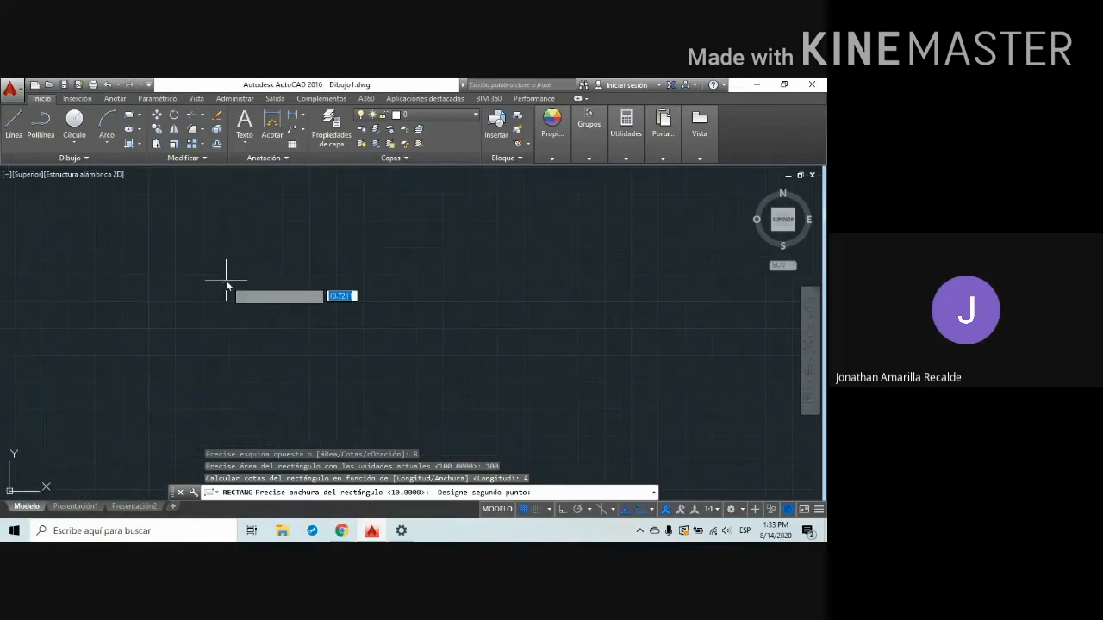
{"action": "scroll", "coordinate": [85, 396], "scroll_direction": "down", "scroll_amount": 5}
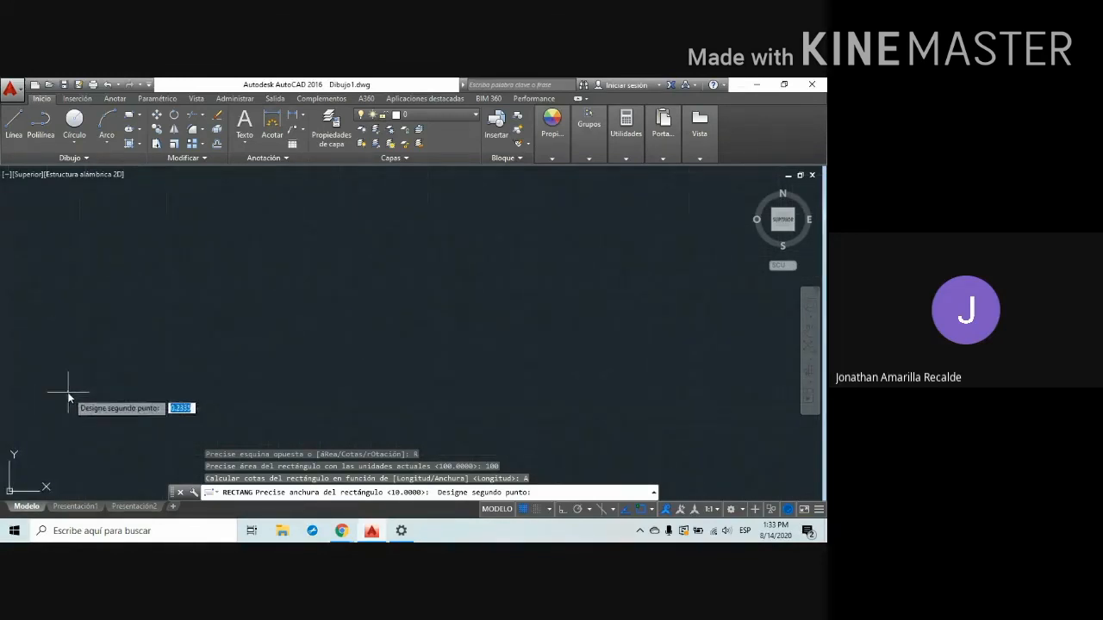
{"action": "scroll", "coordinate": [241, 357], "scroll_direction": "up", "scroll_amount": 2}
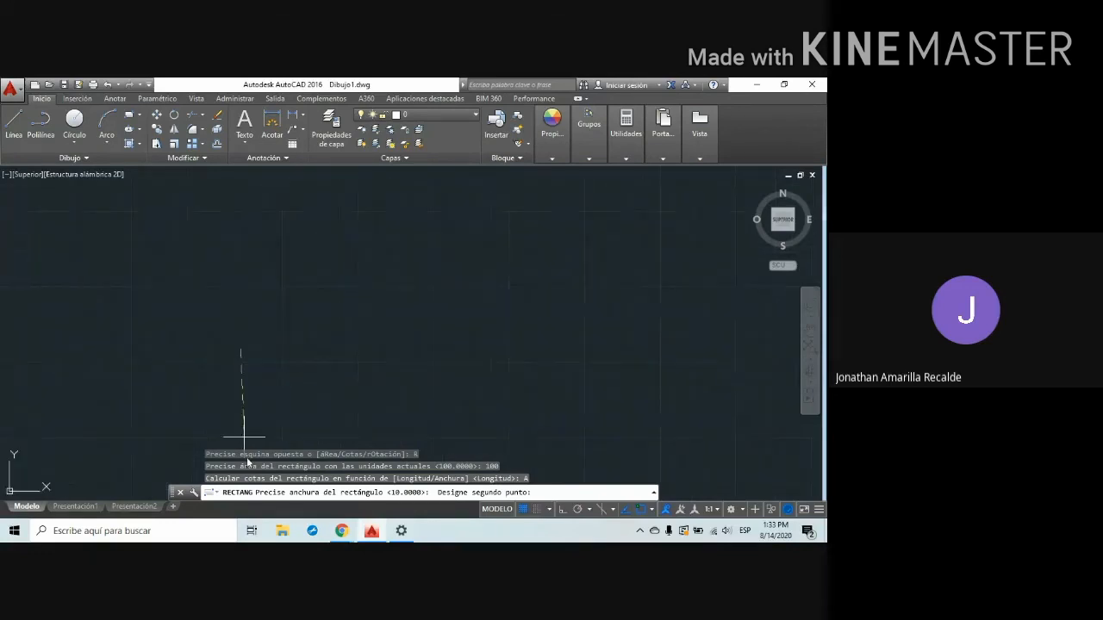
{"action": "key", "text": "Escape"}
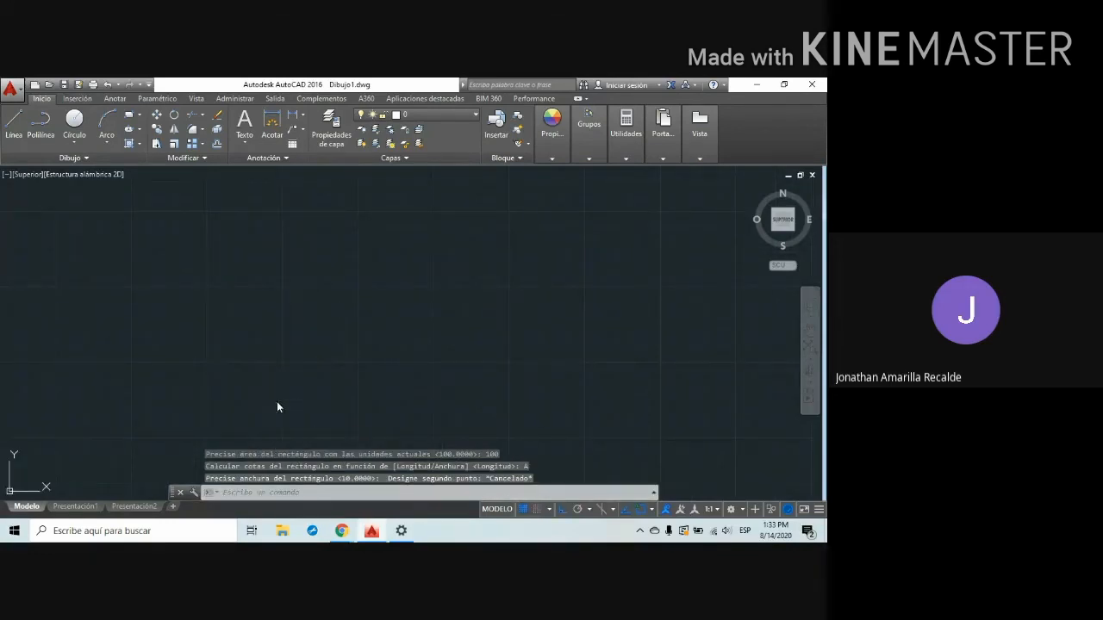
Zoom to the drawing's extents to bring the rectangle back into view
{"action": "type", "text": "z"}
{"action": "key", "text": "Return"}
{"action": "type", "text": "e"}
{"action": "key", "text": "Return"}
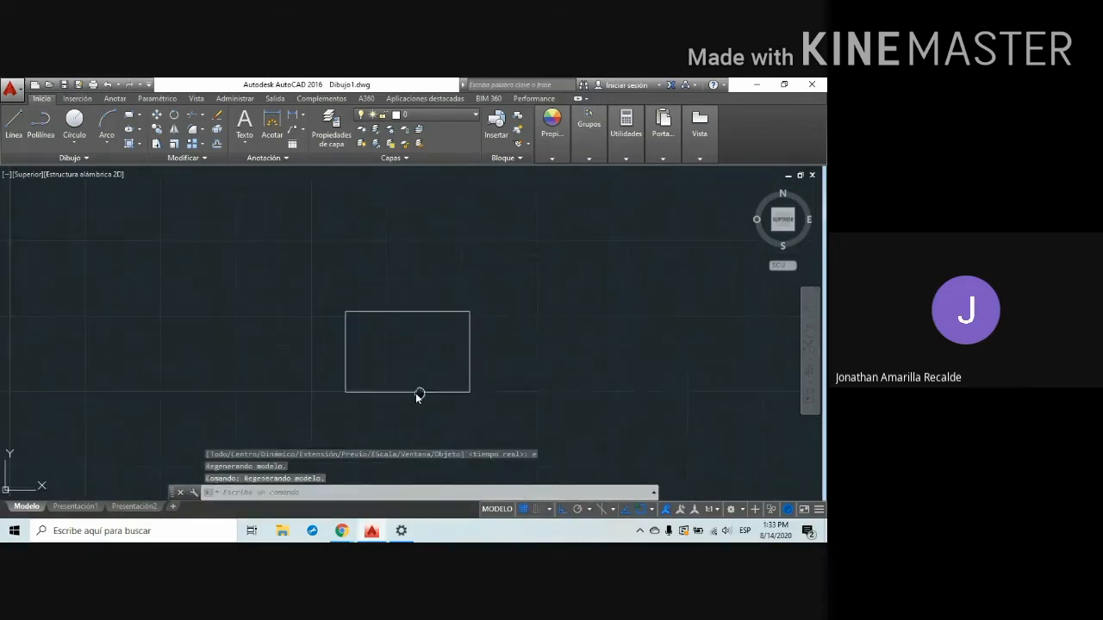
Draw a rectangle right of the existing one by its area, using area 10000 and length (Longitud) 100
{"action": "scroll", "coordinate": [418, 395], "scroll_direction": "down", "scroll_amount": 2}
{"action": "mouse_move", "coordinate": [418, 395]}
{"action": "middle_mouse_down"}
{"action": "mouse_move", "coordinate": [12, 352]}
{"action": "mouse_move", "coordinate": [202, 357]}
{"action": "middle_mouse_up"}
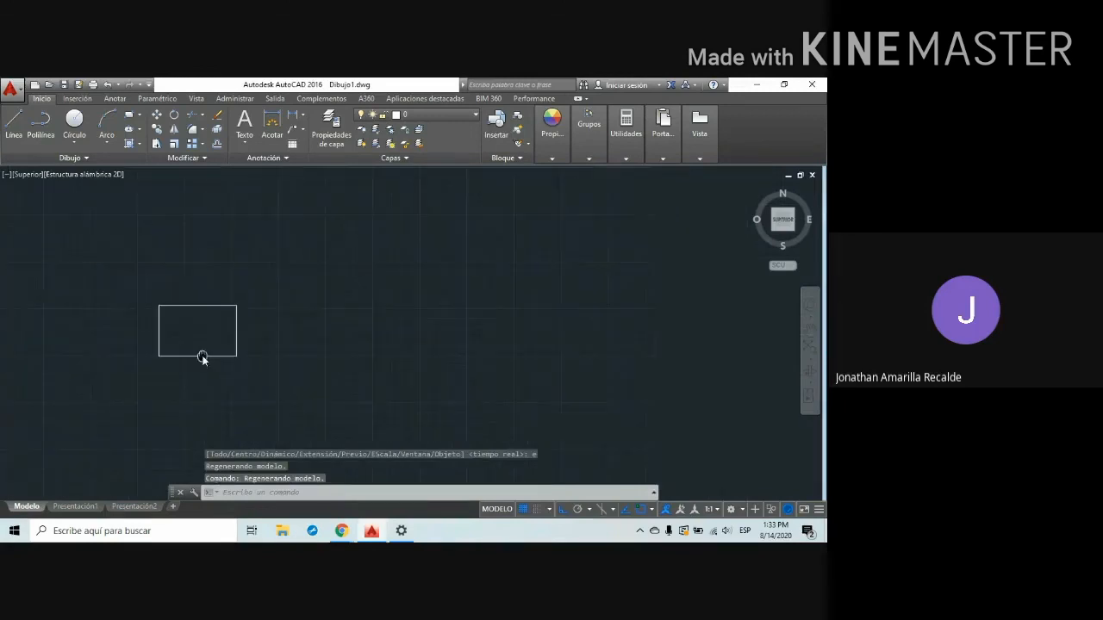
{"action": "left_click", "coordinate": [130, 115]}
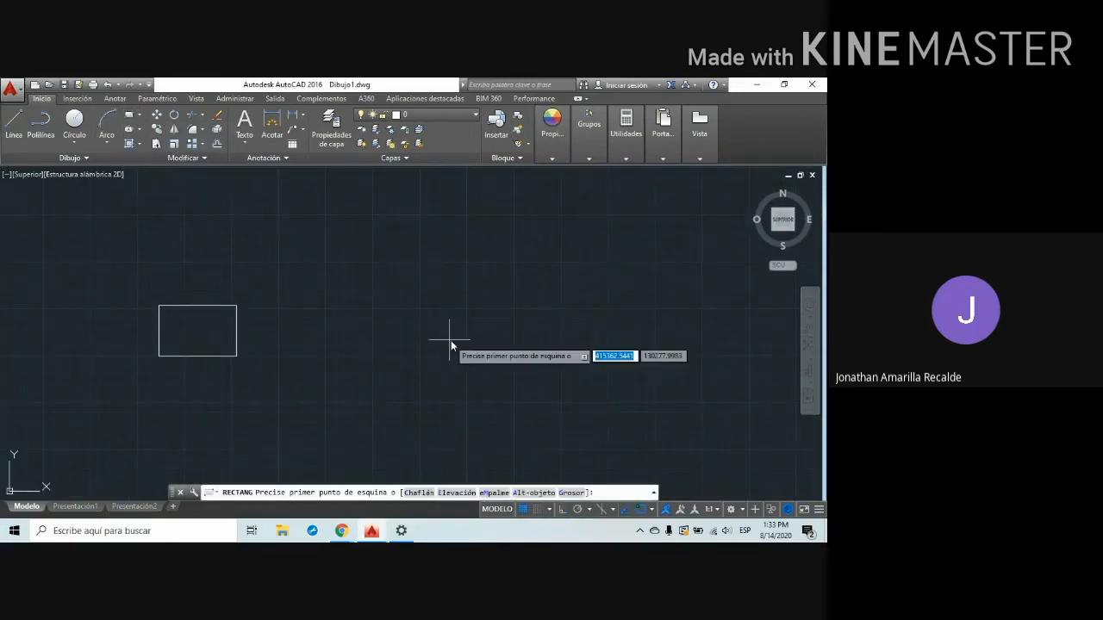
{"action": "left_click", "coordinate": [368, 296]}
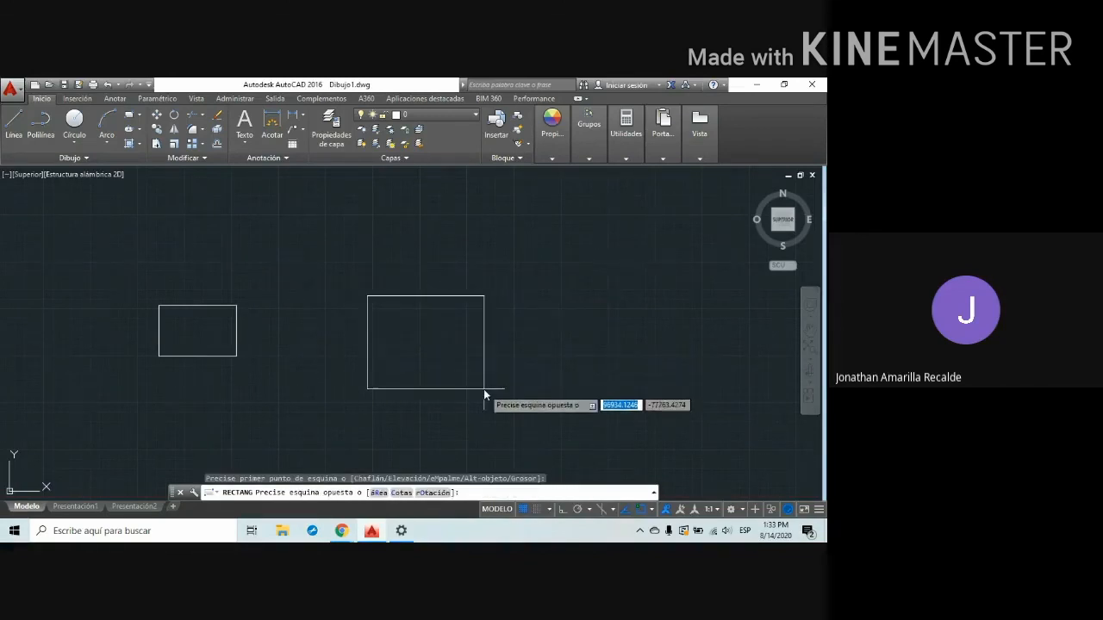
{"action": "type", "text": "r"}
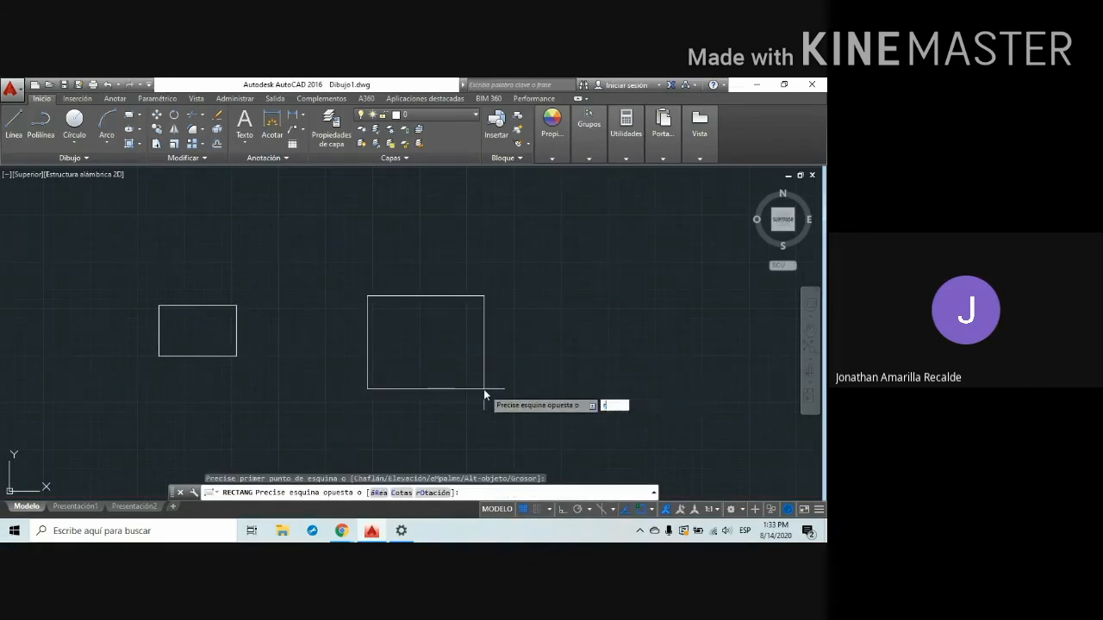
{"action": "key", "text": "Return"}
{"action": "type", "text": "1000"}
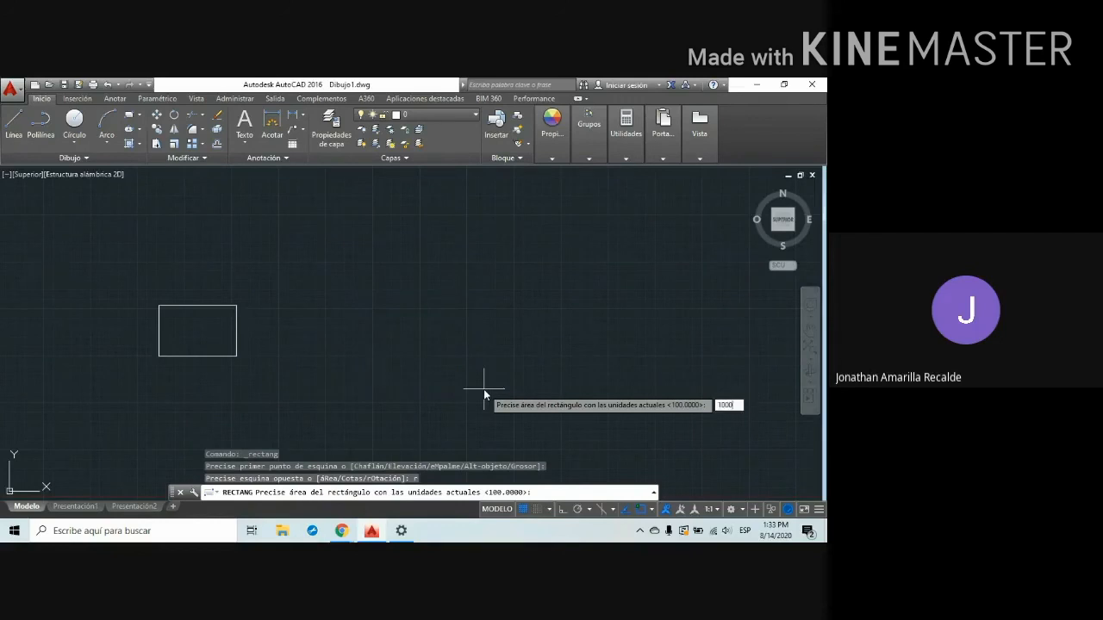
{"action": "type", "text": "0"}
{"action": "key", "text": "Return"}
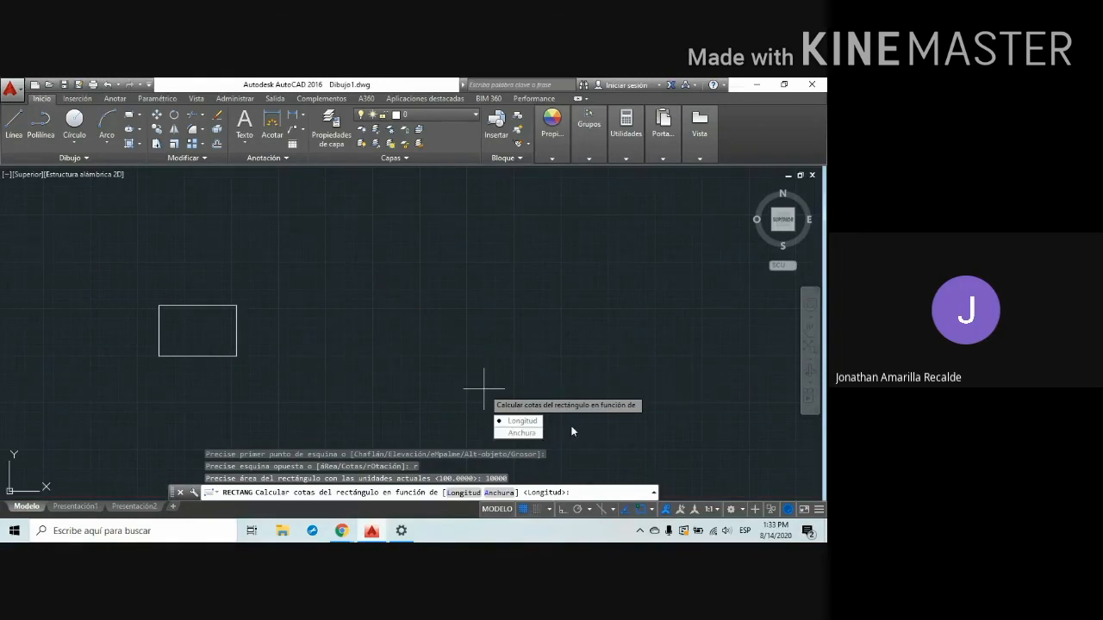
{"action": "left_click", "coordinate": [529, 422]}
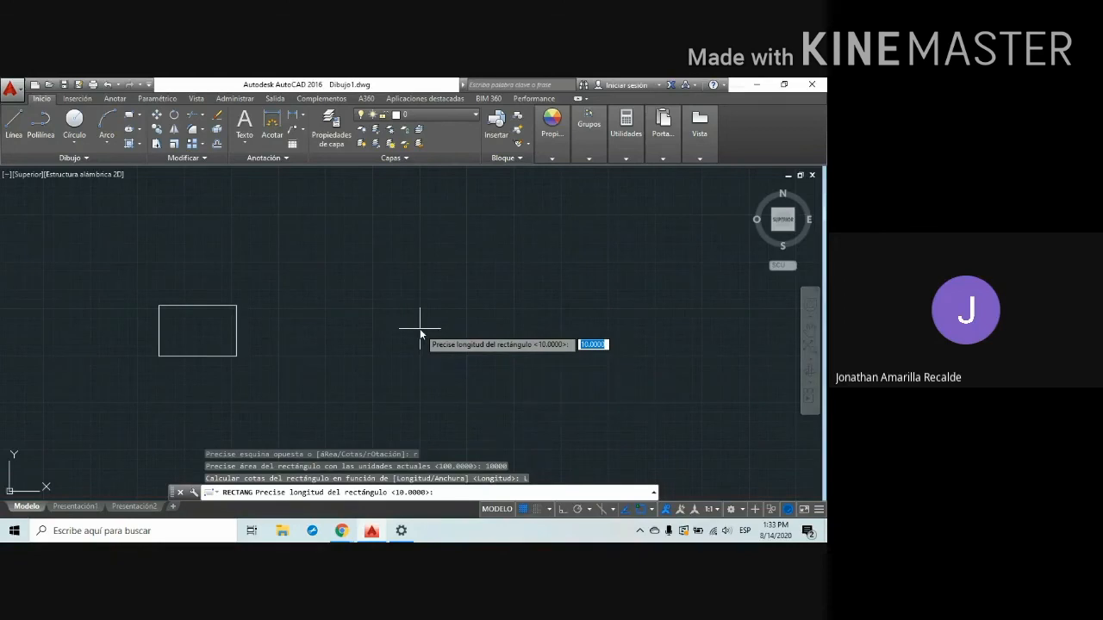
{"action": "type", "text": "100"}
{"action": "key", "text": "Return"}
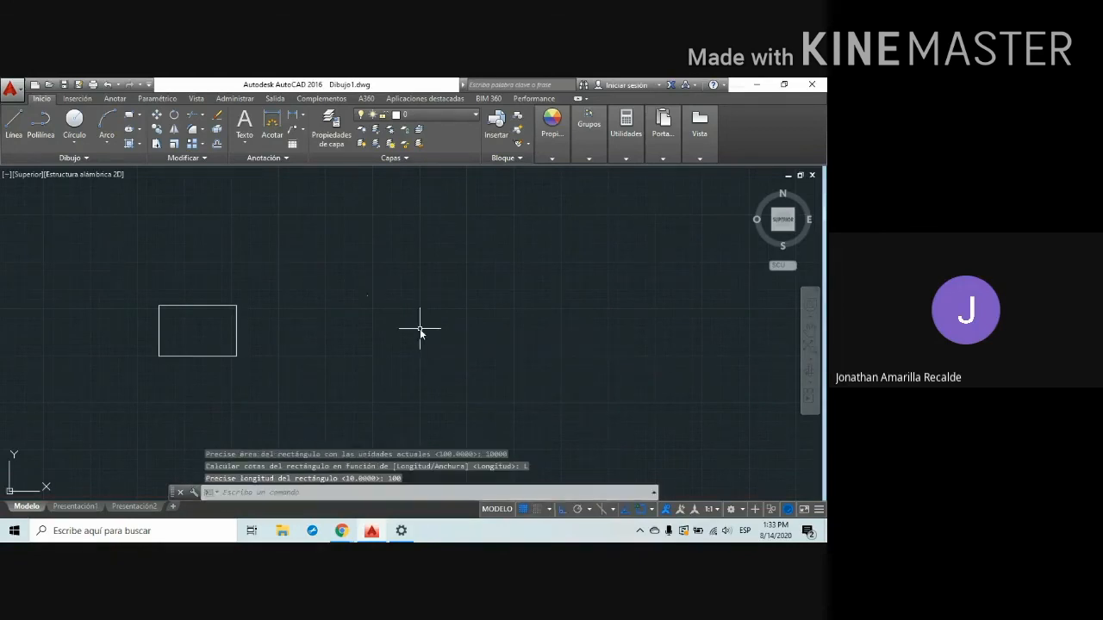
{"action": "scroll", "coordinate": [371, 297], "scroll_direction": "up", "scroll_amount": 6}
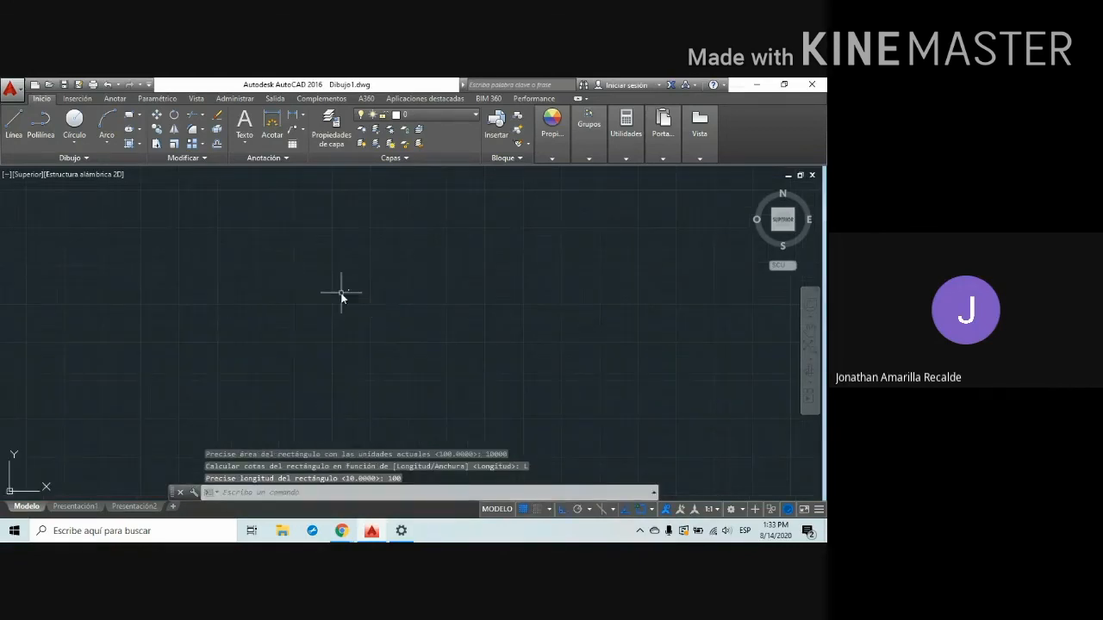
{"action": "scroll", "coordinate": [368, 293], "scroll_direction": "down", "scroll_amount": 3}
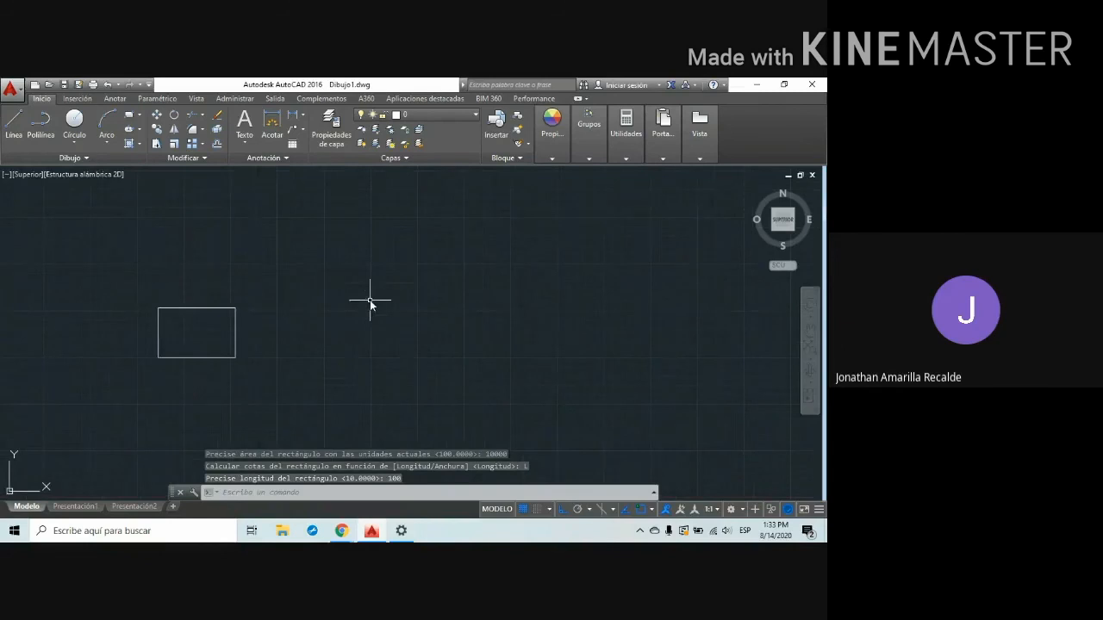
Delete the large freehand rectangle and zoom to the extents of the remaining square
{"action": "left_click", "coordinate": [276, 370]}
{"action": "left_click", "coordinate": [57, 264]}
{"action": "key", "text": "Delete"}
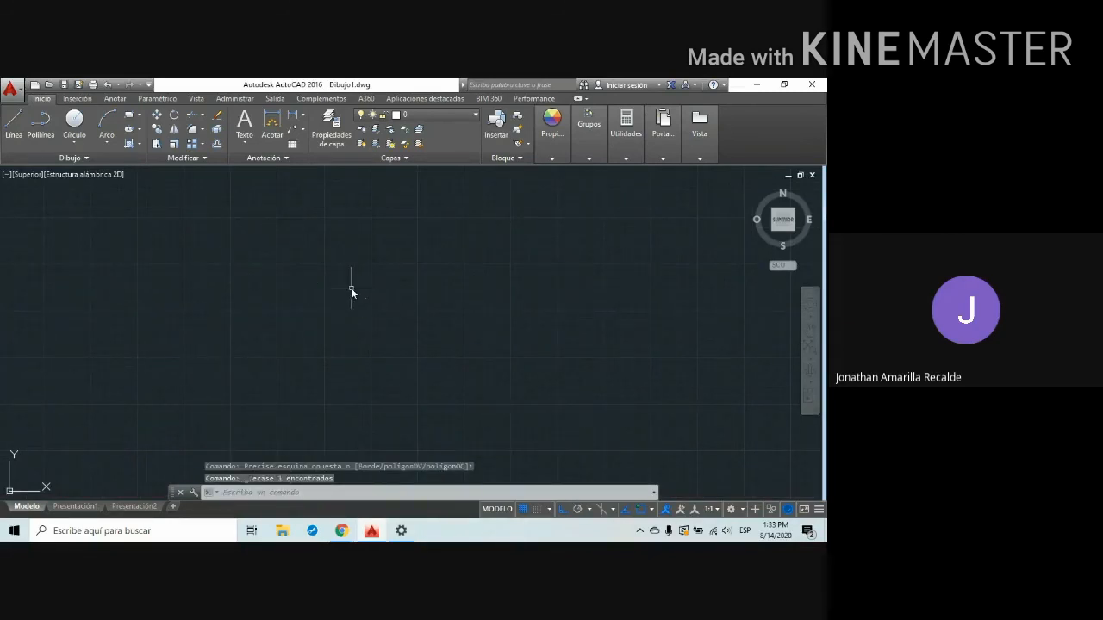
{"action": "type", "text": "z"}
{"action": "key", "text": "Return"}
{"action": "type", "text": "e"}
{"action": "key", "text": "Return"}
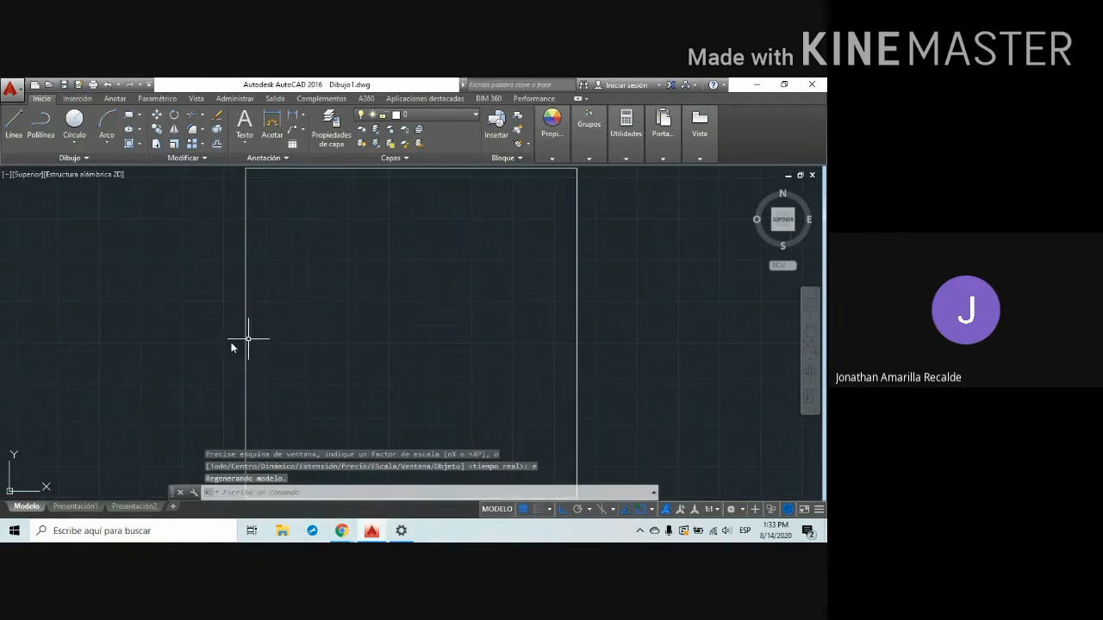
{"action": "scroll", "coordinate": [457, 305], "scroll_direction": "down", "scroll_amount": 1}
{"action": "scroll", "coordinate": [466, 288], "scroll_direction": "down", "scroll_amount": 1}
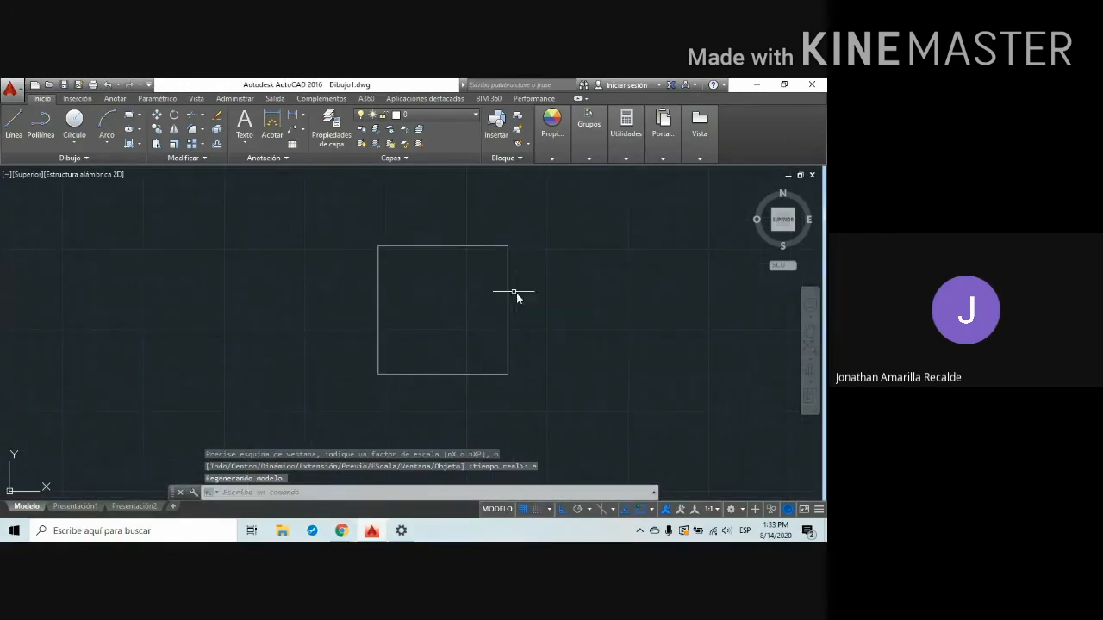
Draw a rectangle right of the square by its area, accepting area 10000 and setting the width (Anchura) to 150
{"action": "middle_click_drag", "start_coordinate": [512, 293], "coordinate": [215, 323]}
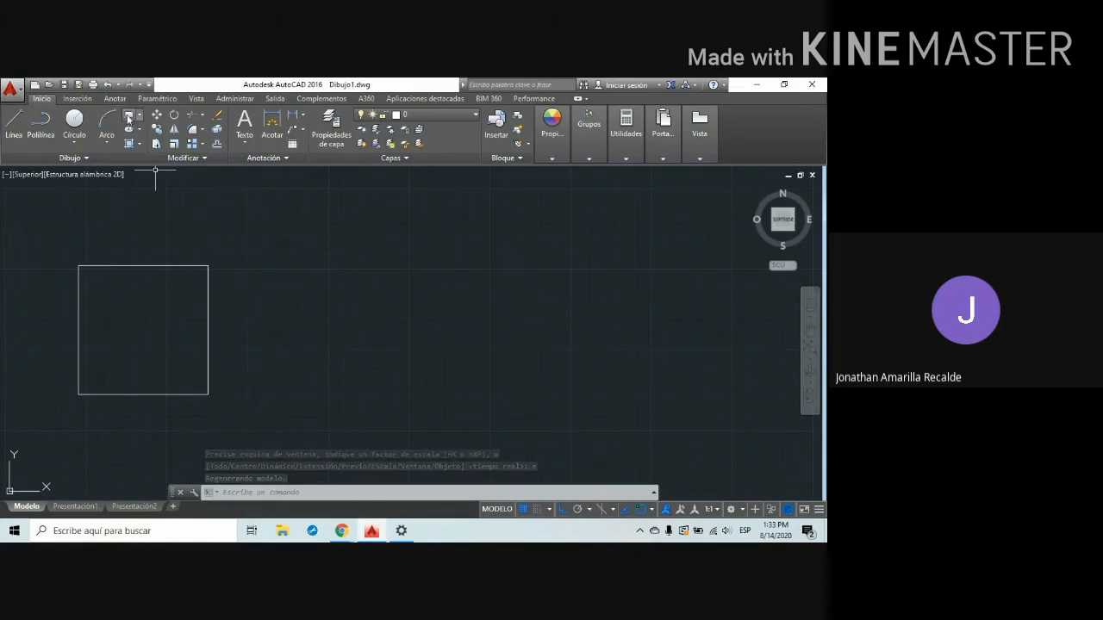
{"action": "left_click", "coordinate": [129, 116]}
{"action": "left_click", "coordinate": [346, 266]}
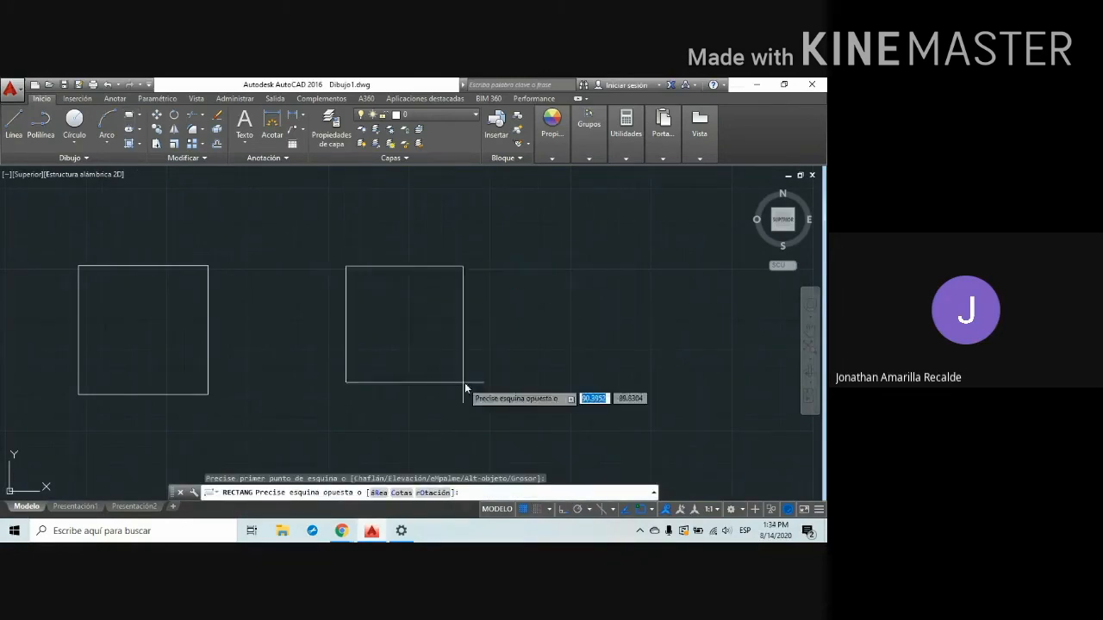
{"action": "type", "text": "r"}
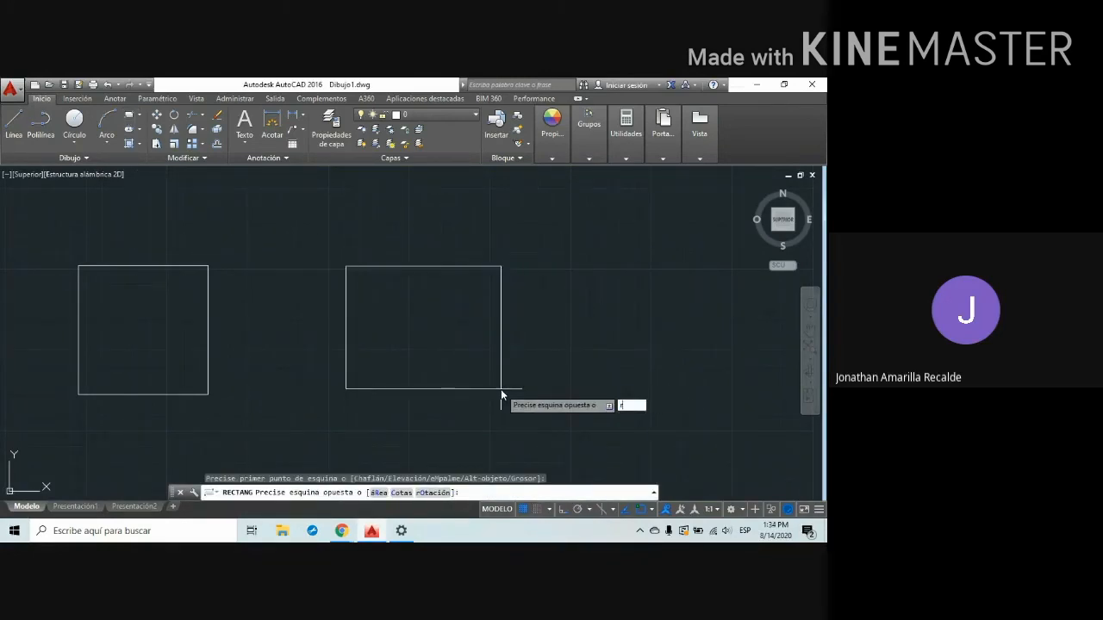
{"action": "key", "text": "Return"}
{"action": "key", "text": "Return"}
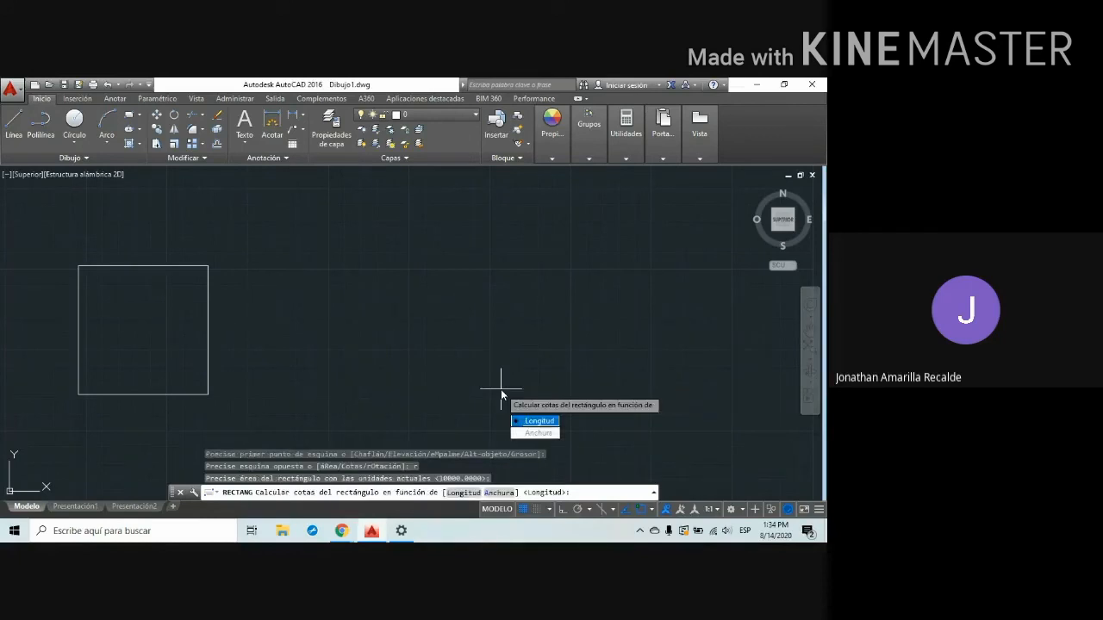
{"action": "left_click", "coordinate": [535, 435]}
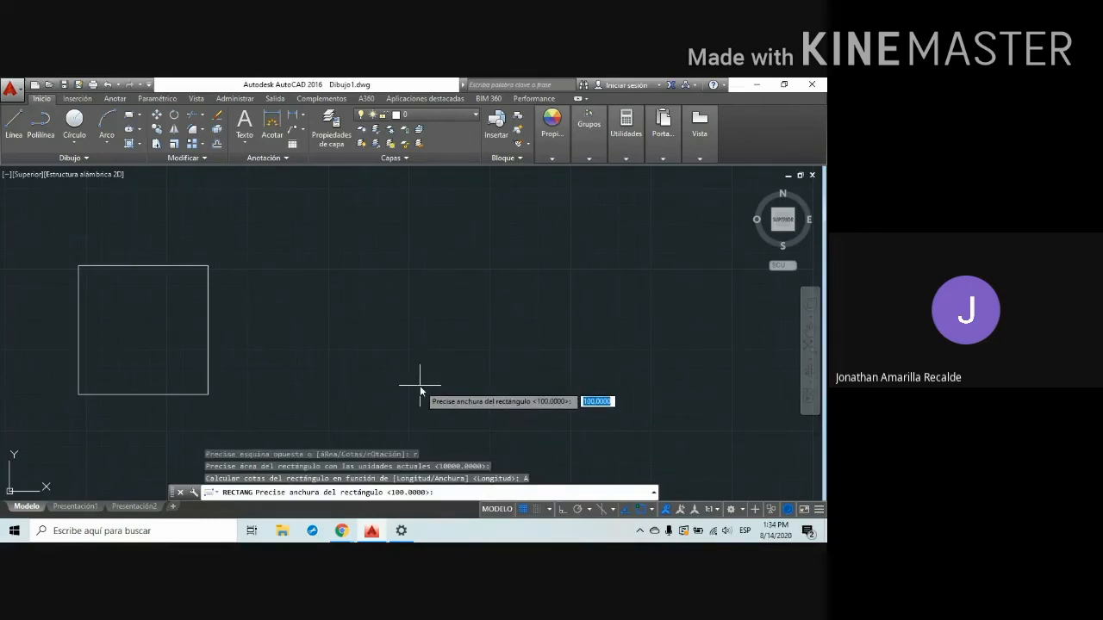
{"action": "type", "text": "150"}
{"action": "key", "text": "Return"}
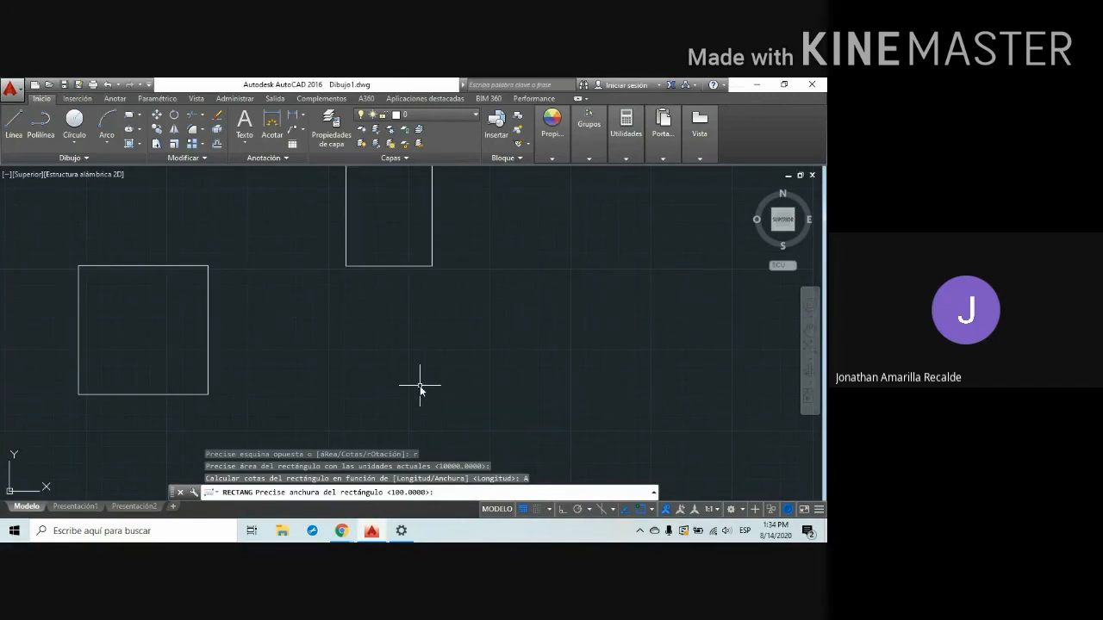
{"action": "scroll", "coordinate": [420, 390], "scroll_direction": "down", "scroll_amount": 3}
{"action": "mouse_move", "coordinate": [419, 389]}
{"action": "middle_mouse_down"}
{"action": "mouse_move", "coordinate": [423, 288]}
{"action": "mouse_move", "coordinate": [461, 417]}
{"action": "mouse_move", "coordinate": [443, 290]}
{"action": "middle_mouse_up"}
{"action": "scroll", "coordinate": [427, 273], "scroll_direction": "up", "scroll_amount": 2}
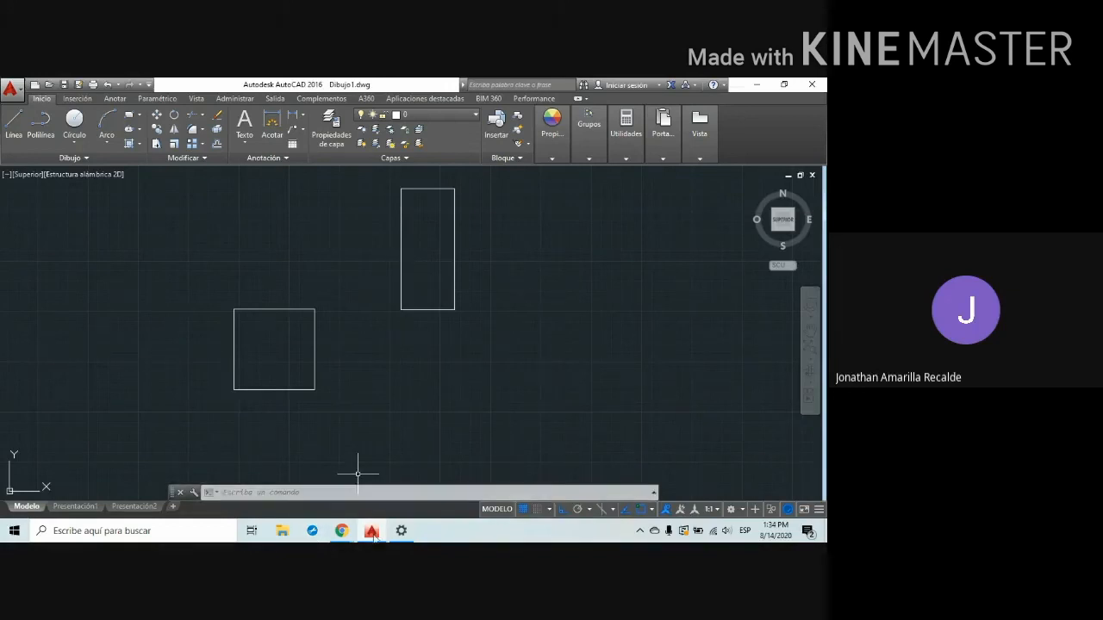
Show the open Google Chrome windows to switch away from the drawing
{"action": "left_click", "coordinate": [342, 529]}
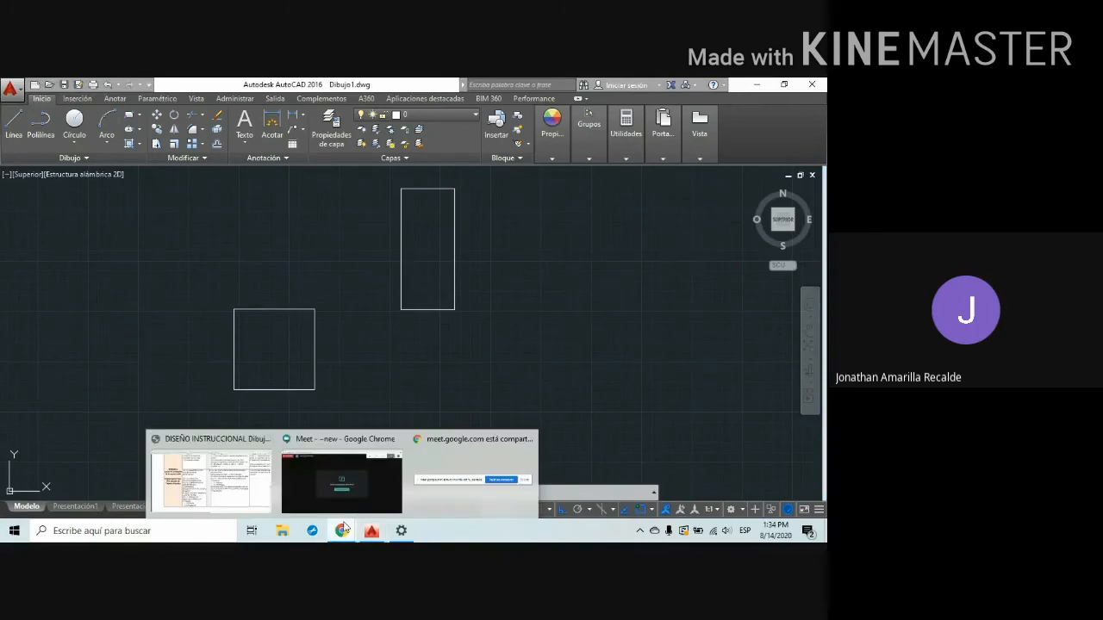